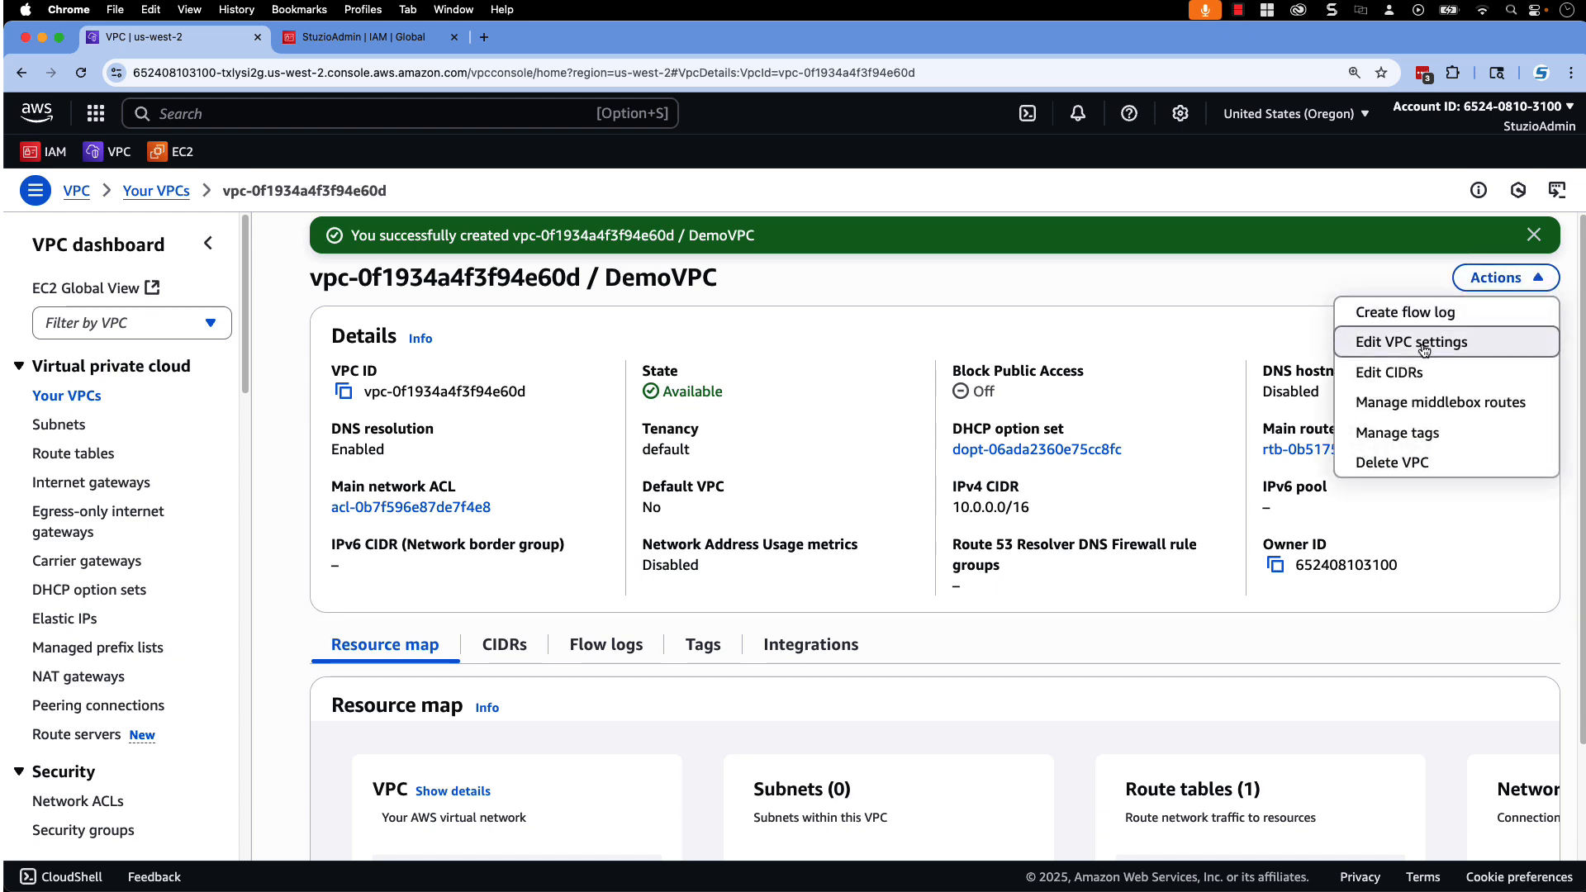
- Enable DNS hostnames in the DemoVPC settings and save the change
{"action": "left_click", "coordinate": [1424, 350]}
{"action": "left_click", "coordinate": [91, 660]}
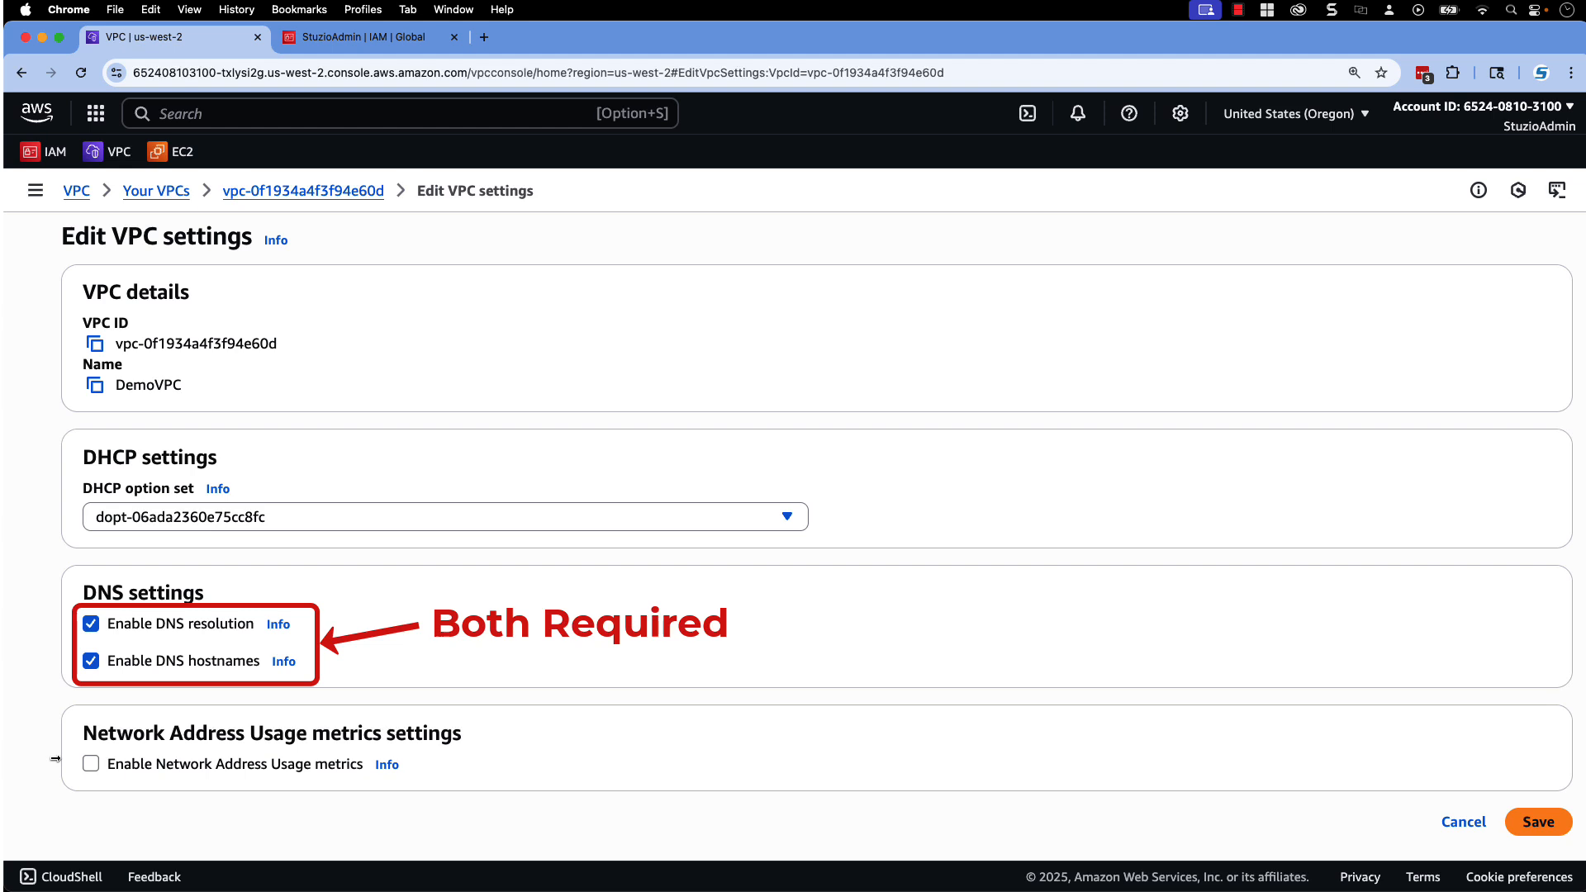
{"action": "left_click", "coordinate": [1536, 822]}
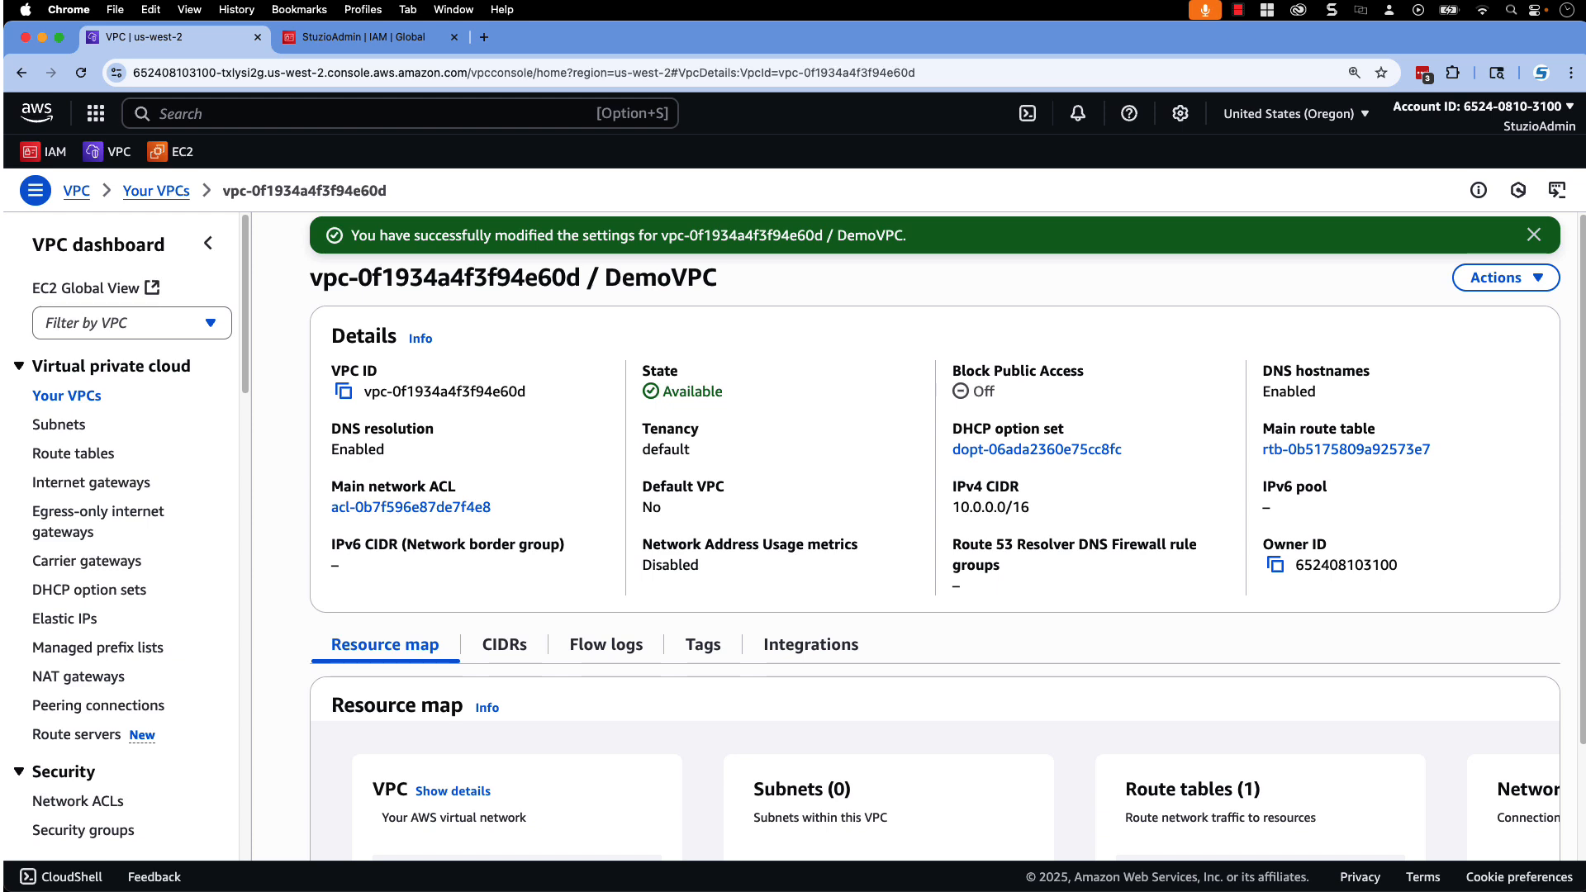
- Create a subnet named DemoPublicSubnet in DemoVPC with the IPv4 subnet CIDR block 10.0.0.0/24
{"action": "left_click", "coordinate": [59, 423]}
{"action": "left_click", "coordinate": [1502, 235]}
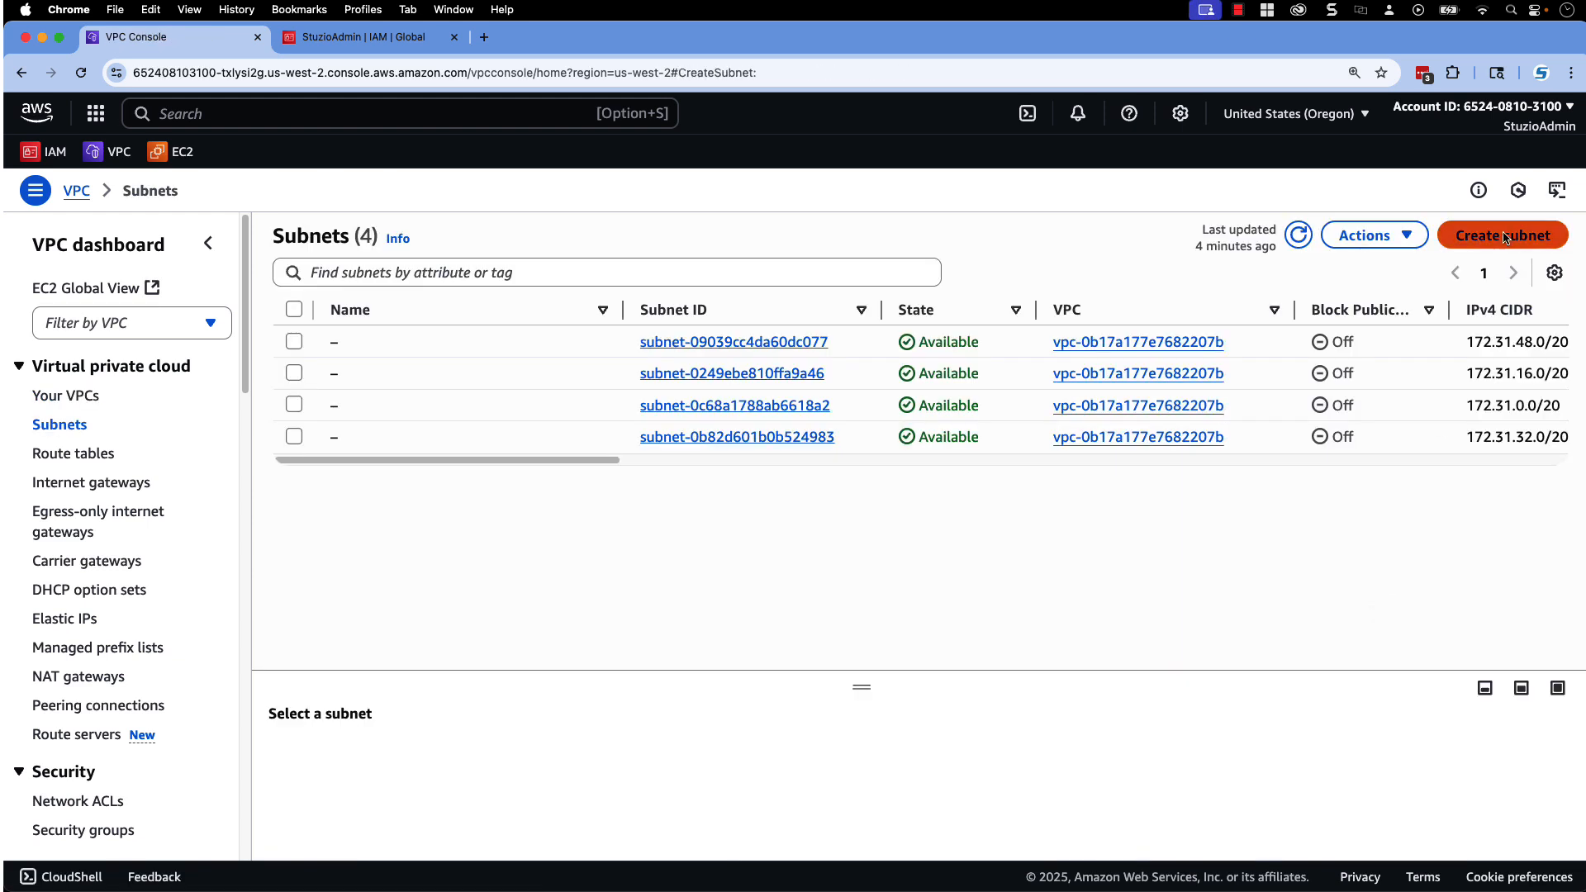
{"action": "left_click", "coordinate": [134, 373]}
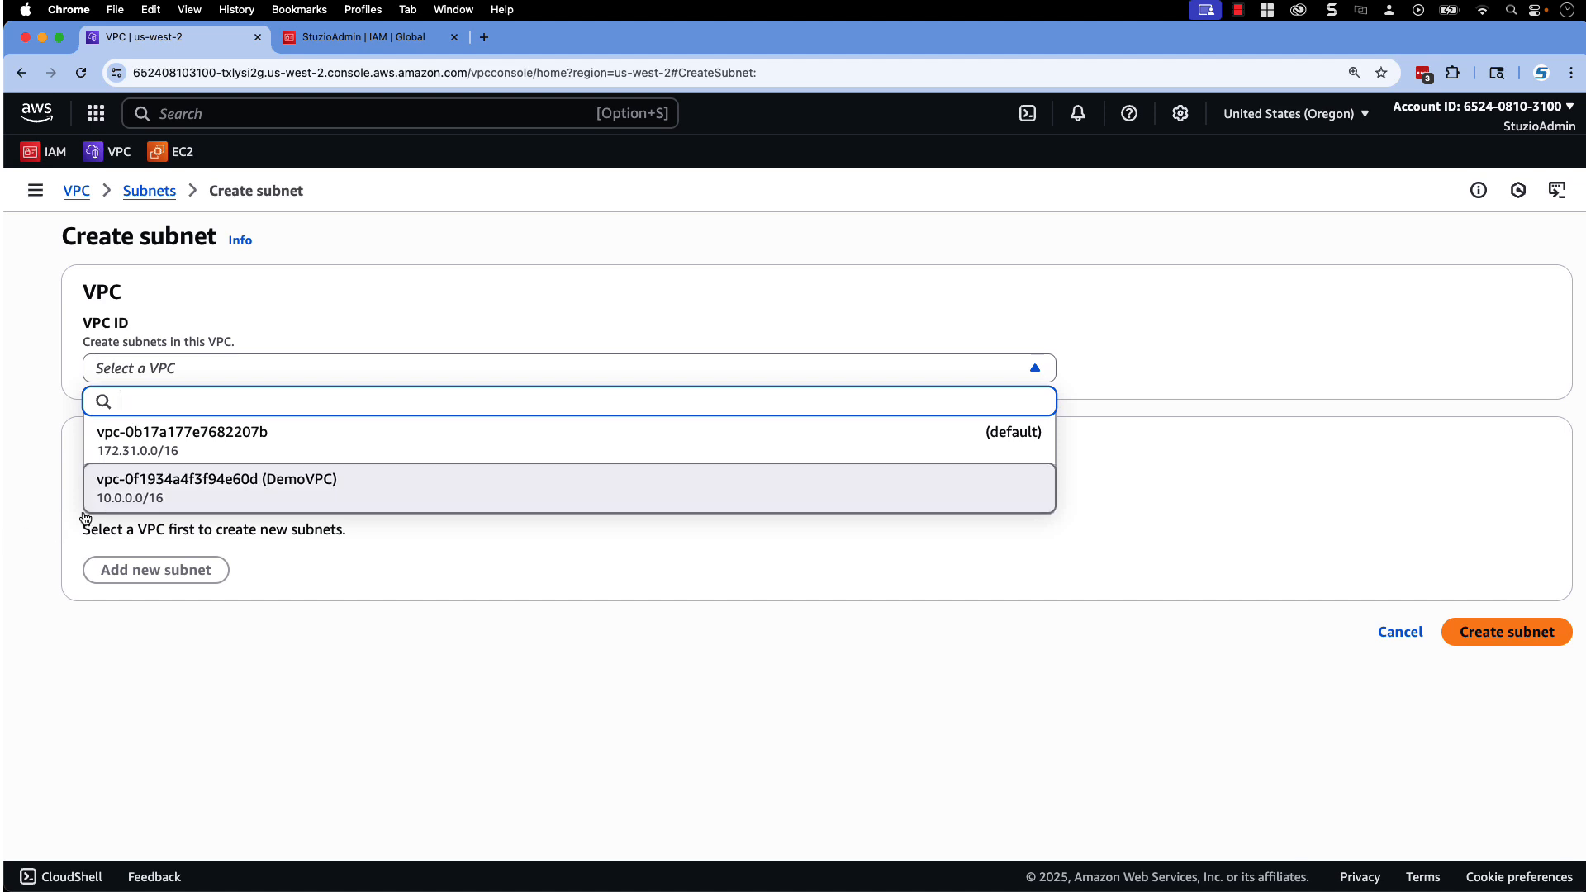
{"action": "left_click", "coordinate": [136, 492]}
{"action": "scroll", "coordinate": [51, 674], "scroll_direction": "down", "scroll_amount": 5}
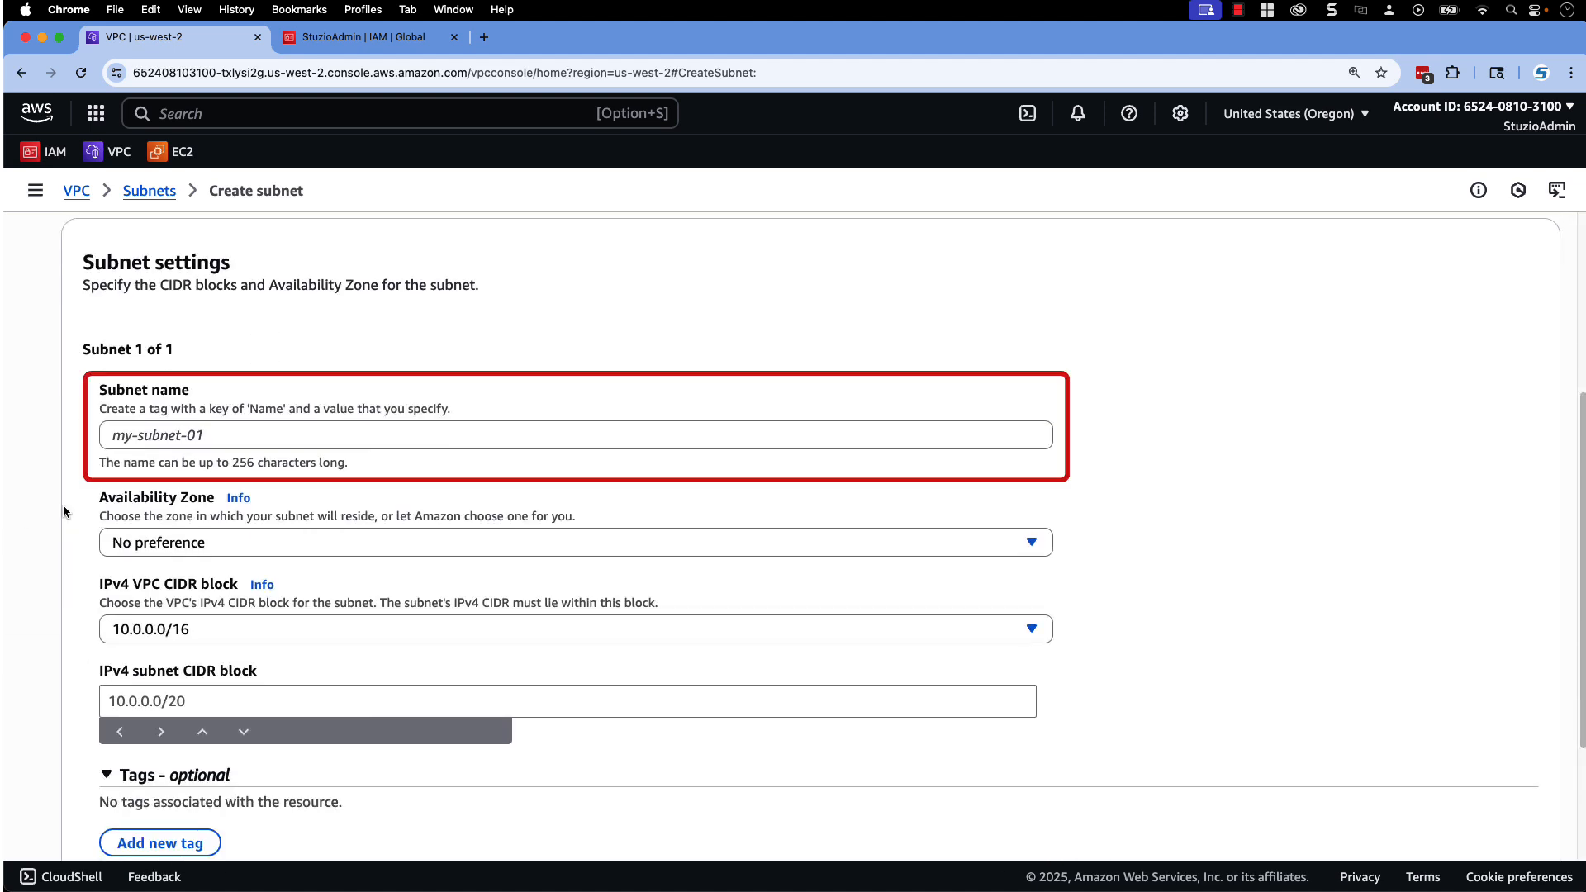
{"action": "type", "text": "DemoPublicSubnet"}
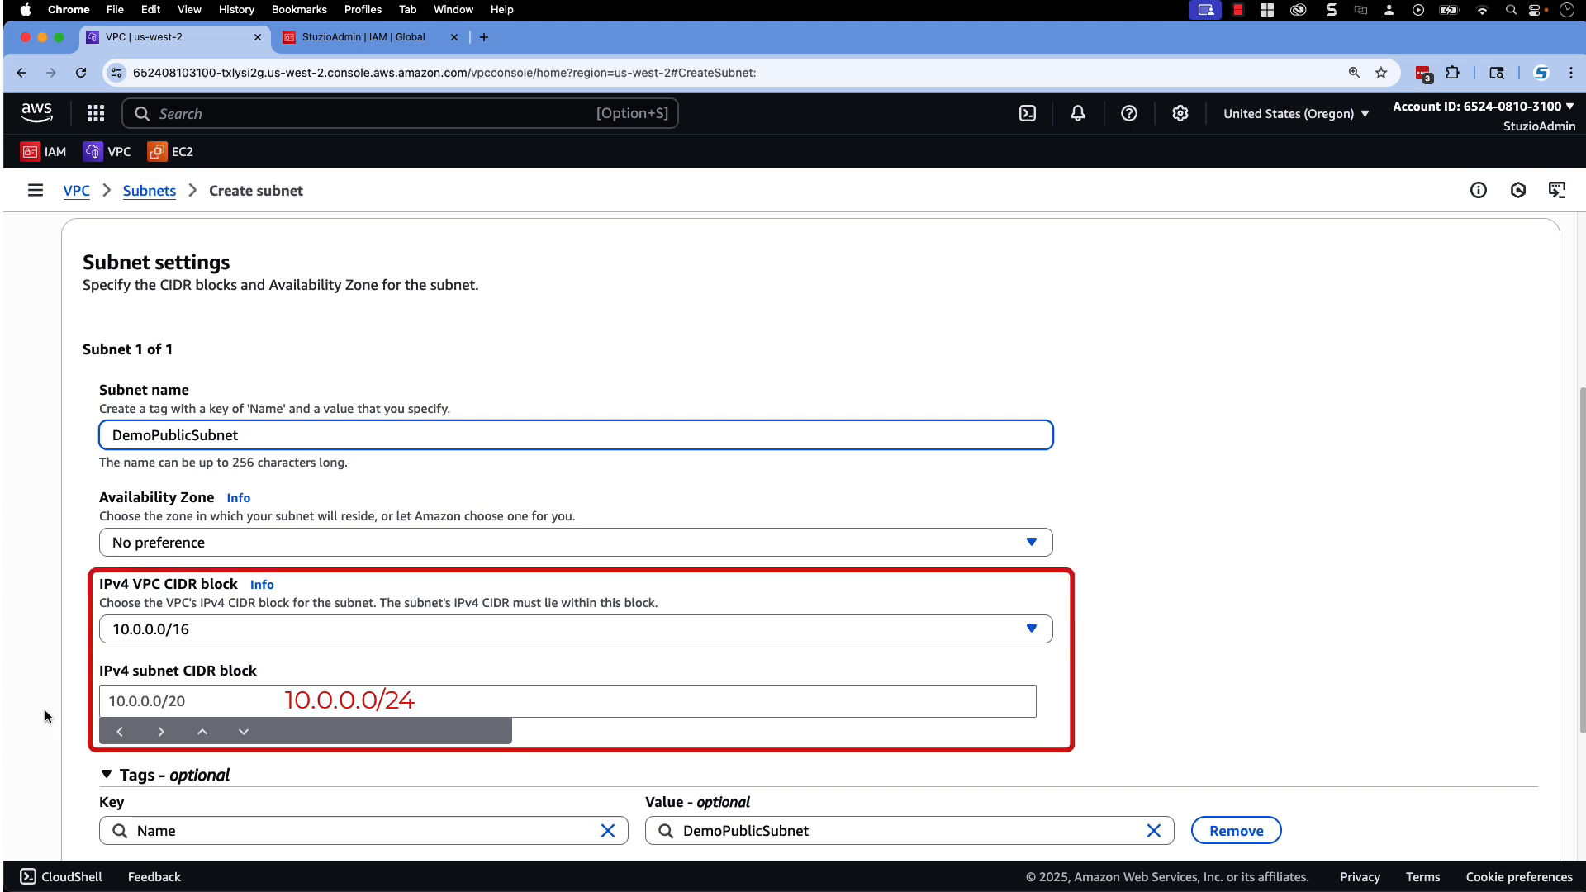
{"action": "left_click", "coordinate": [215, 701]}
{"action": "type", "text": "10.0.0.0/24"}
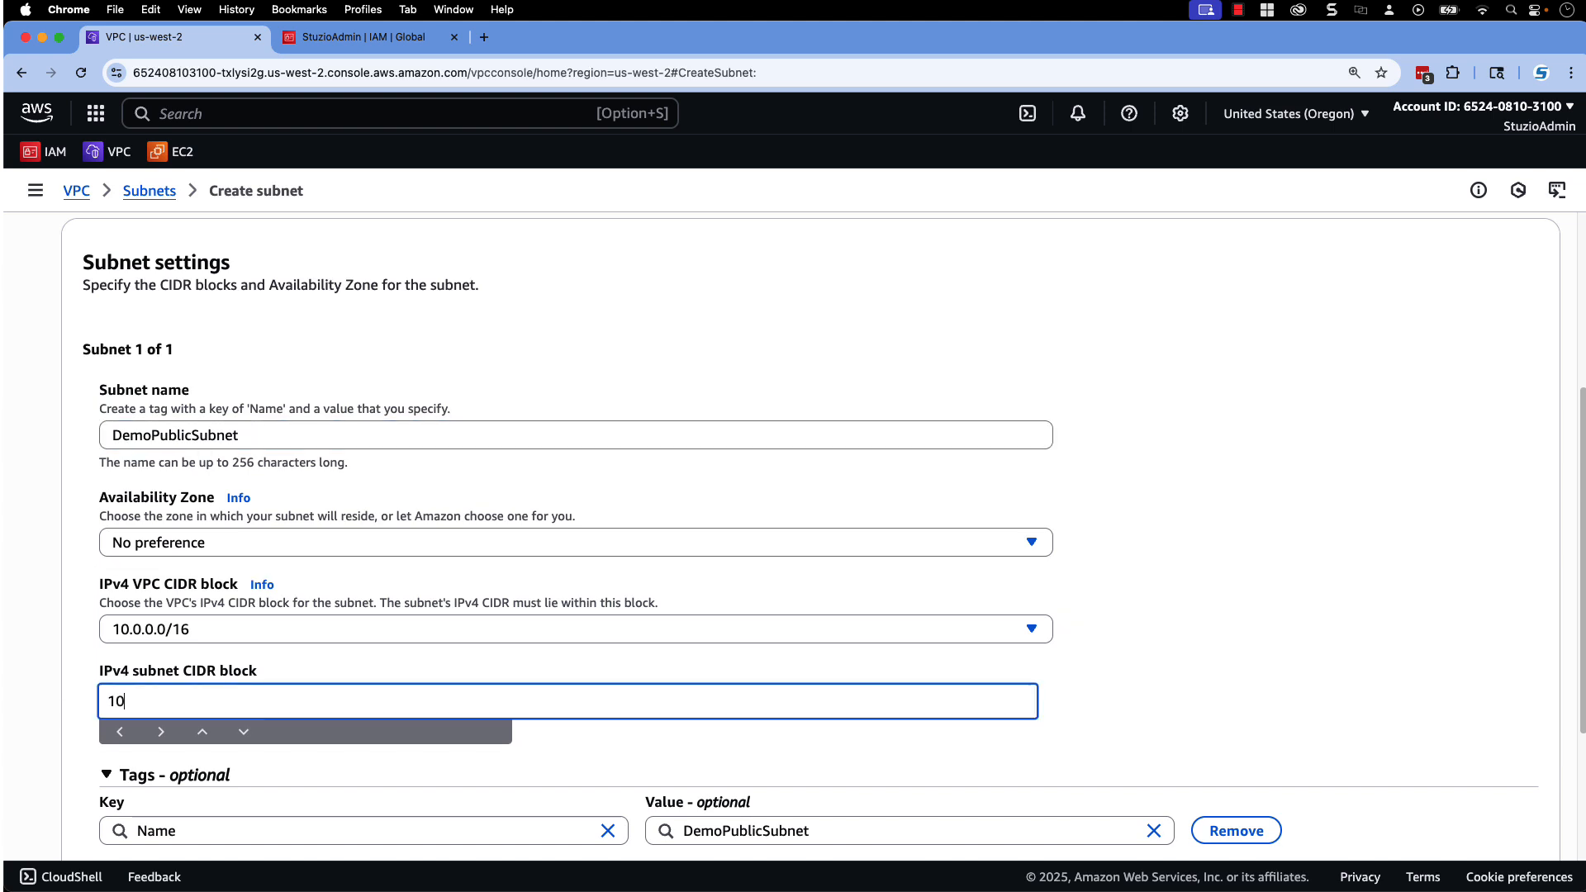
{"action": "scroll", "coordinate": [1354, 703], "scroll_direction": "down", "scroll_amount": 5}
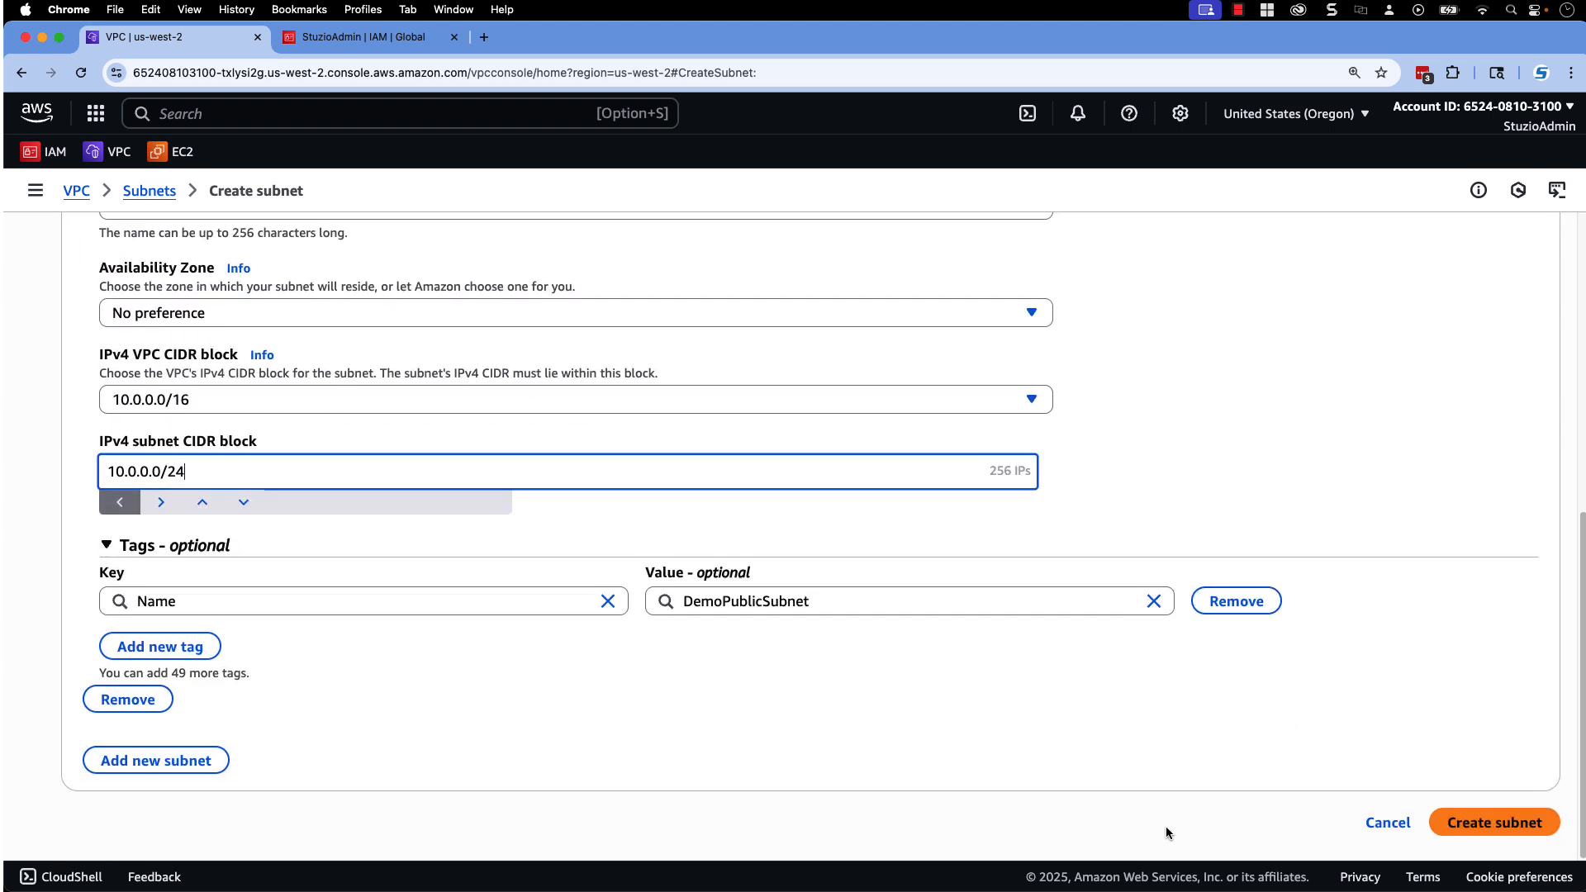
{"action": "left_click", "coordinate": [1494, 822]}
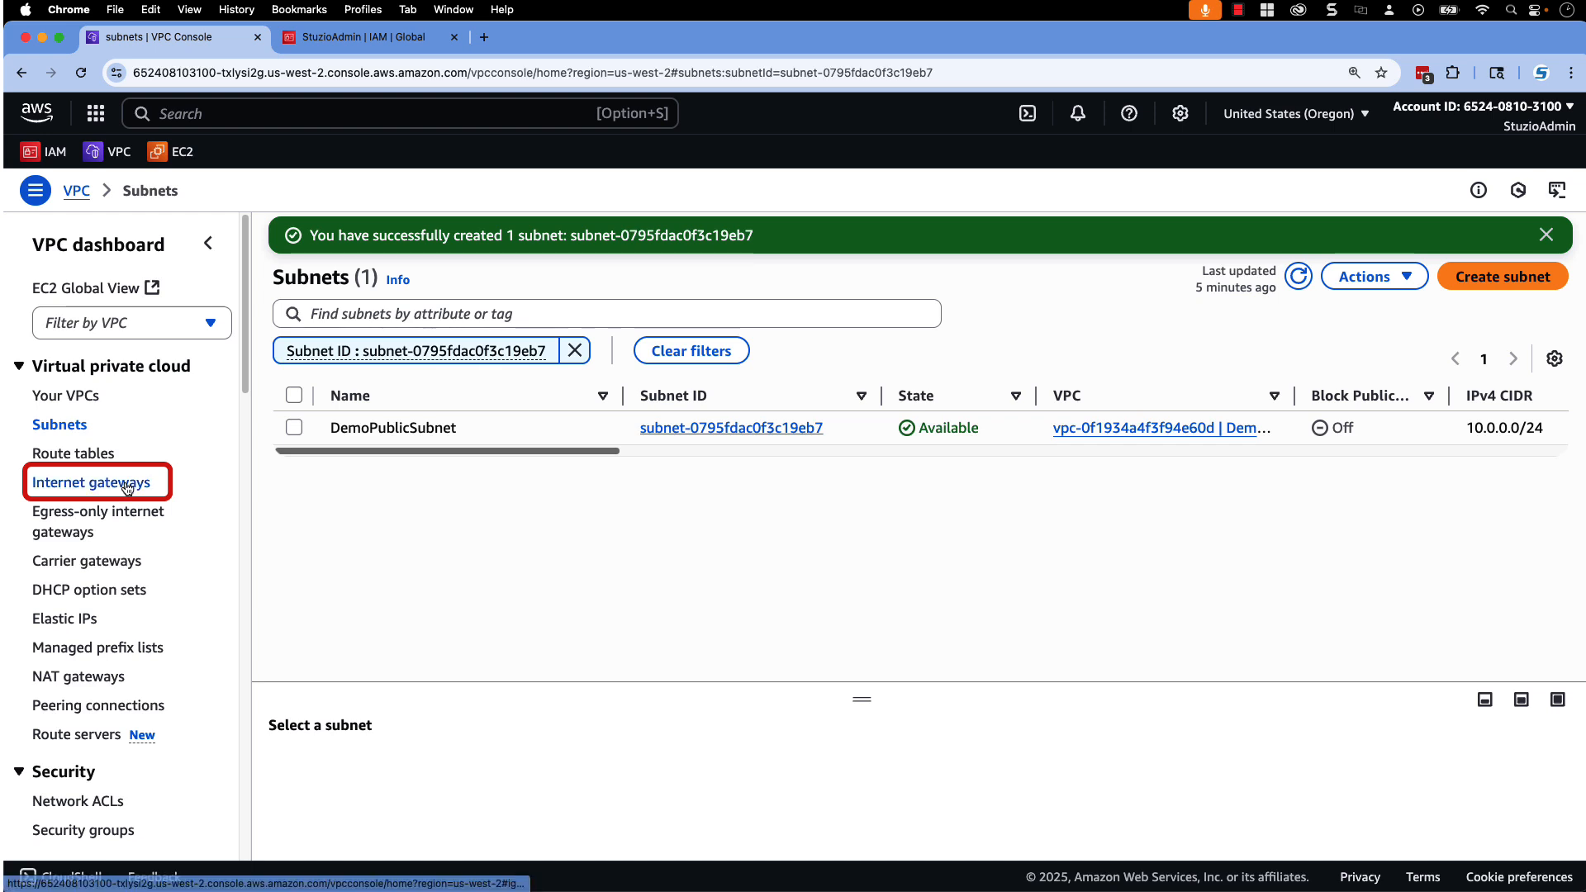
- Create an internet gateway with the name tag Demo-IGW
{"action": "left_click", "coordinate": [126, 488]}
{"action": "left_click", "coordinate": [1467, 235]}
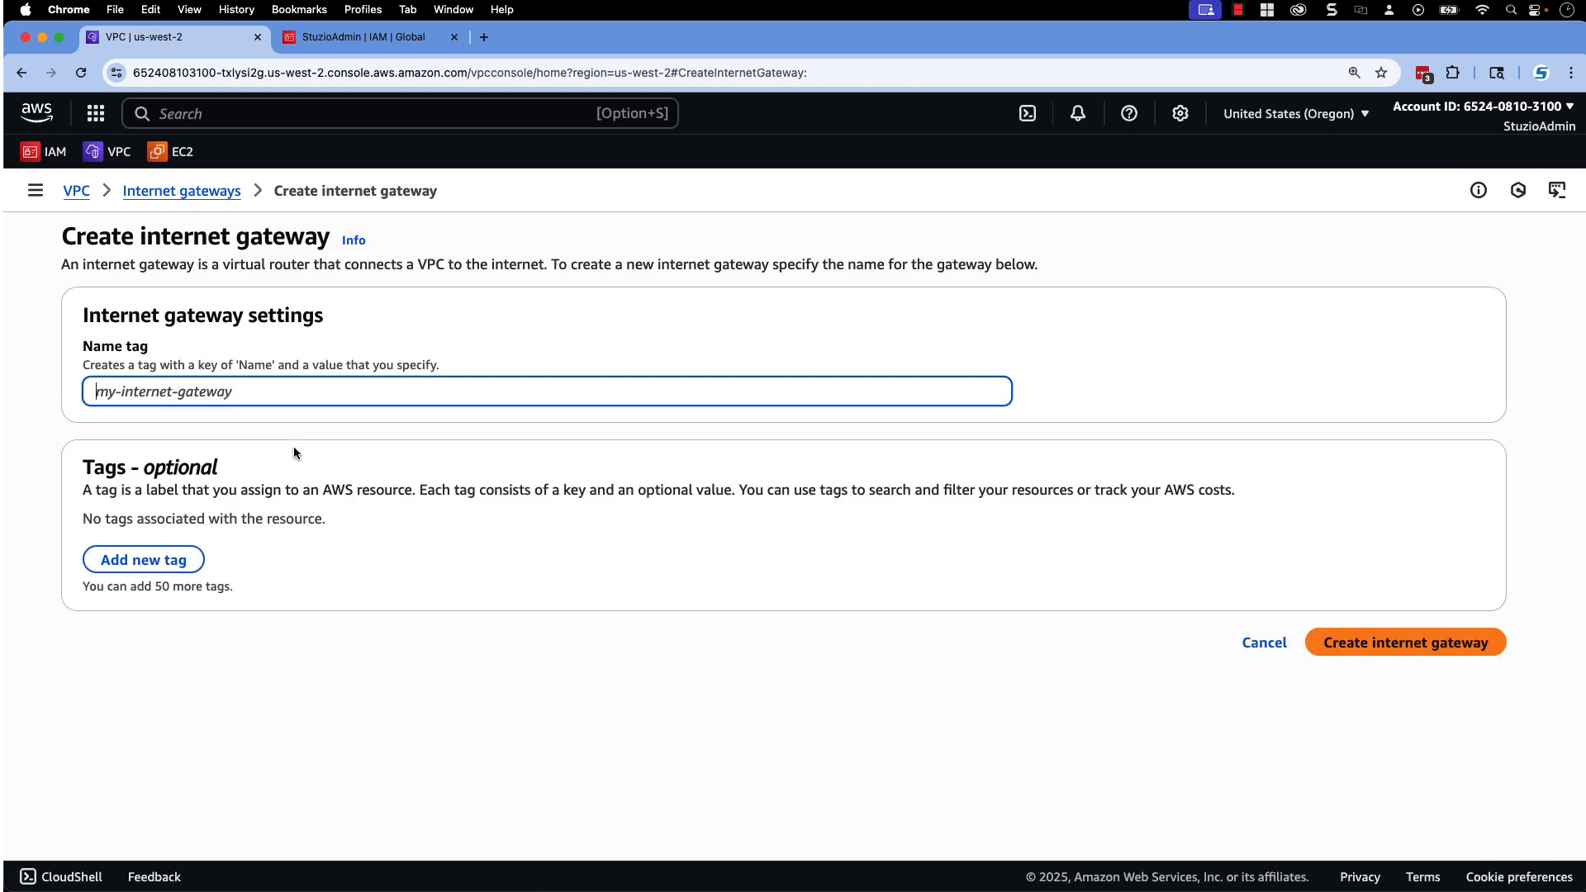
{"action": "type", "text": "Demo-IGW"}
{"action": "left_click", "coordinate": [1388, 643]}
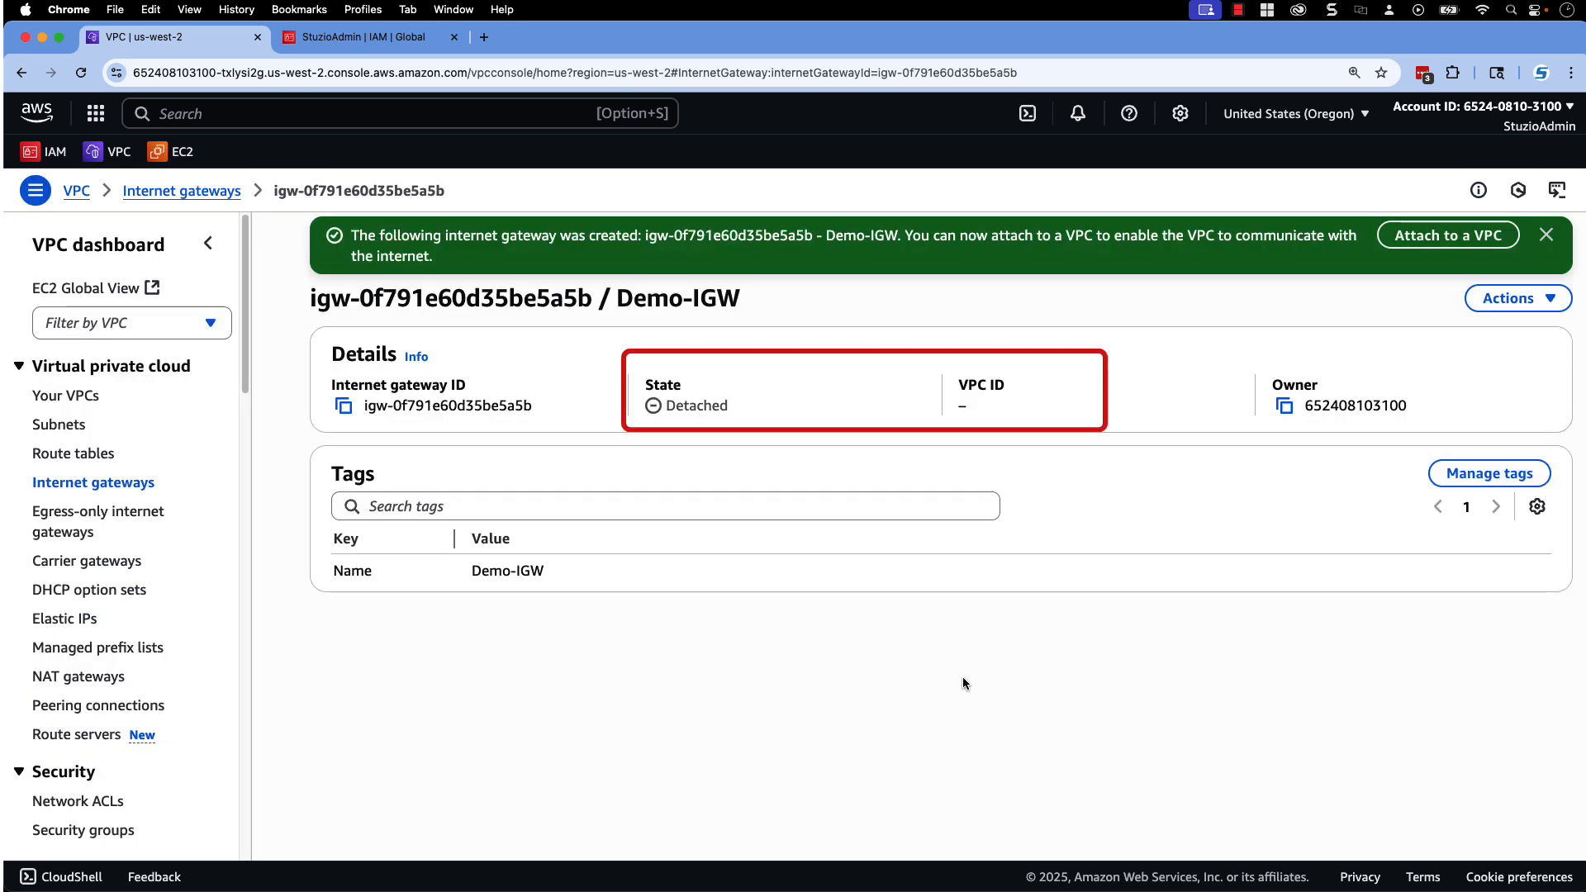
- Attach the Demo-IGW internet gateway to DemoVPC
{"action": "left_click", "coordinate": [1507, 298]}
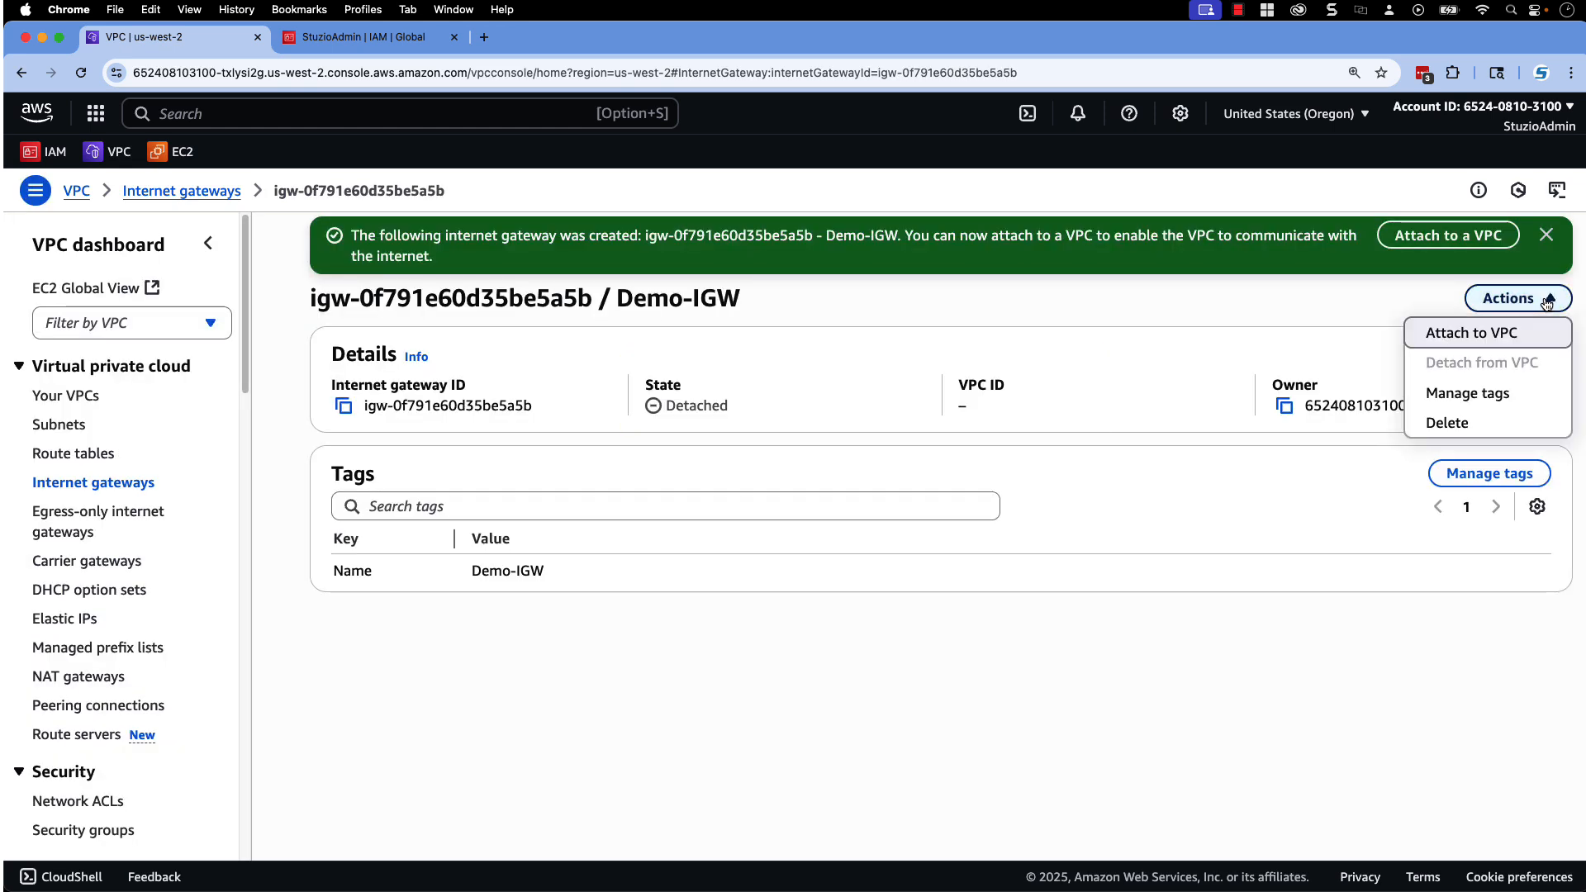
{"action": "left_click", "coordinate": [1445, 333]}
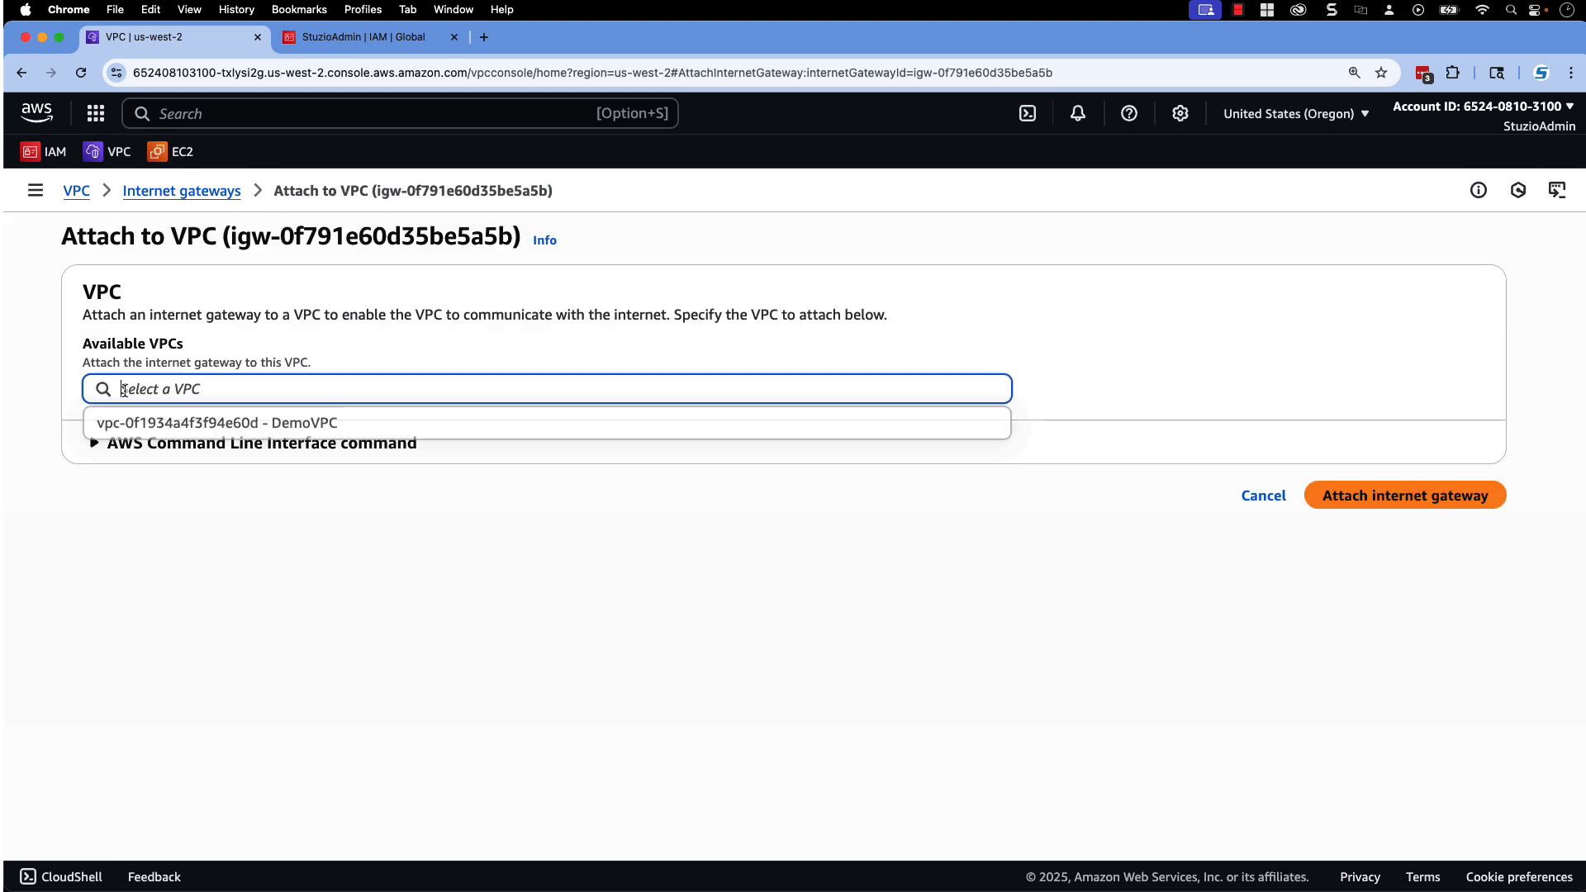
{"action": "left_click", "coordinate": [229, 422]}
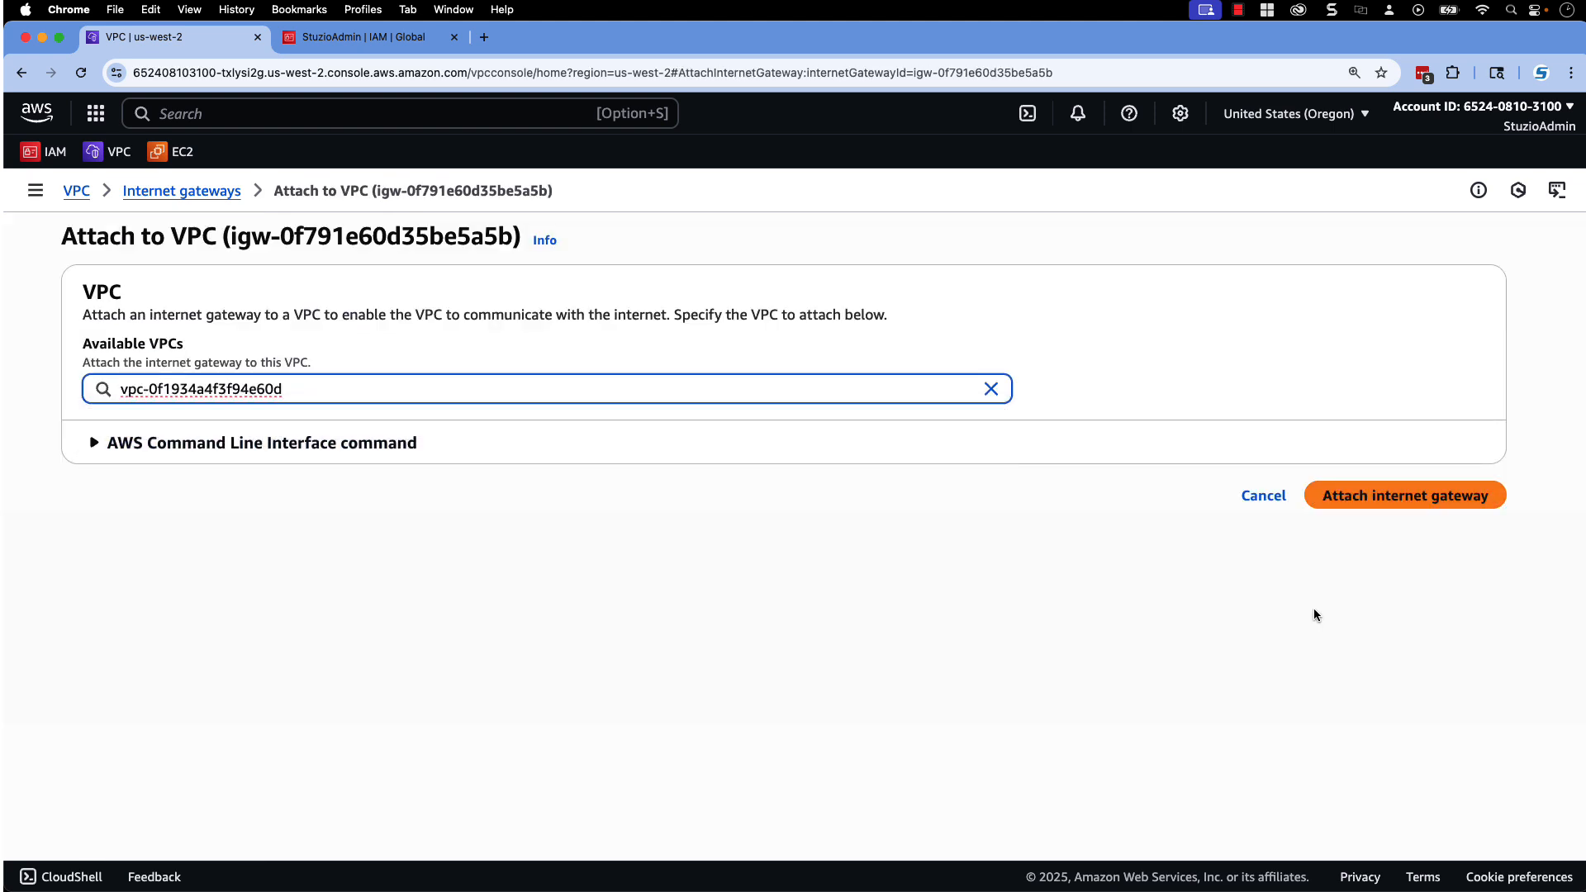
{"action": "left_click", "coordinate": [1378, 497]}
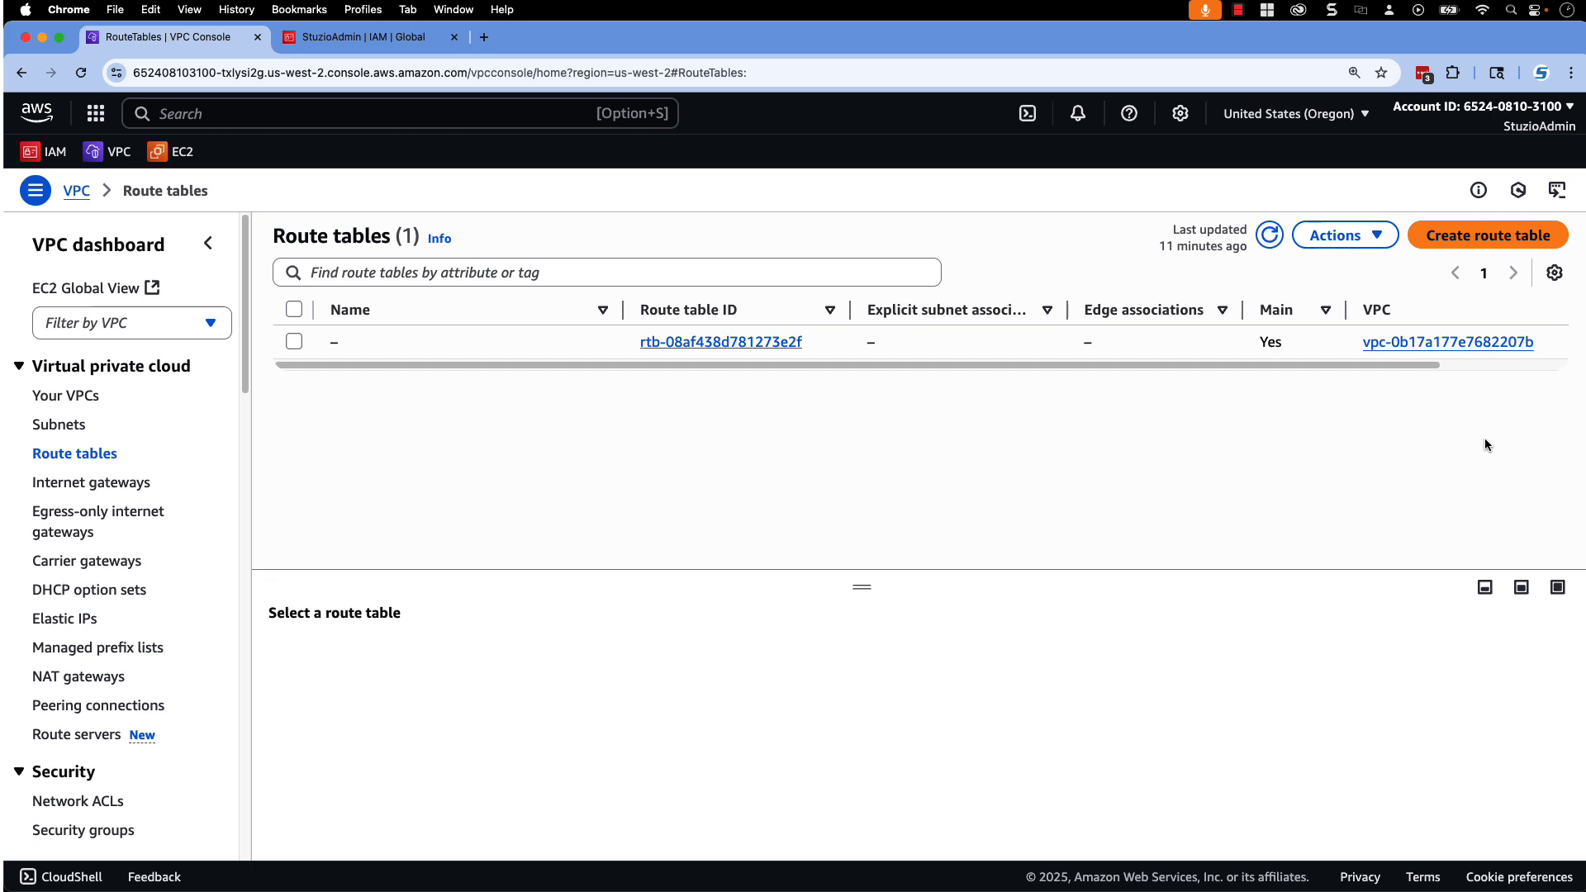
- Create a route table named Demo-Public-RT for DemoVPC
{"action": "left_click", "coordinate": [1486, 235]}
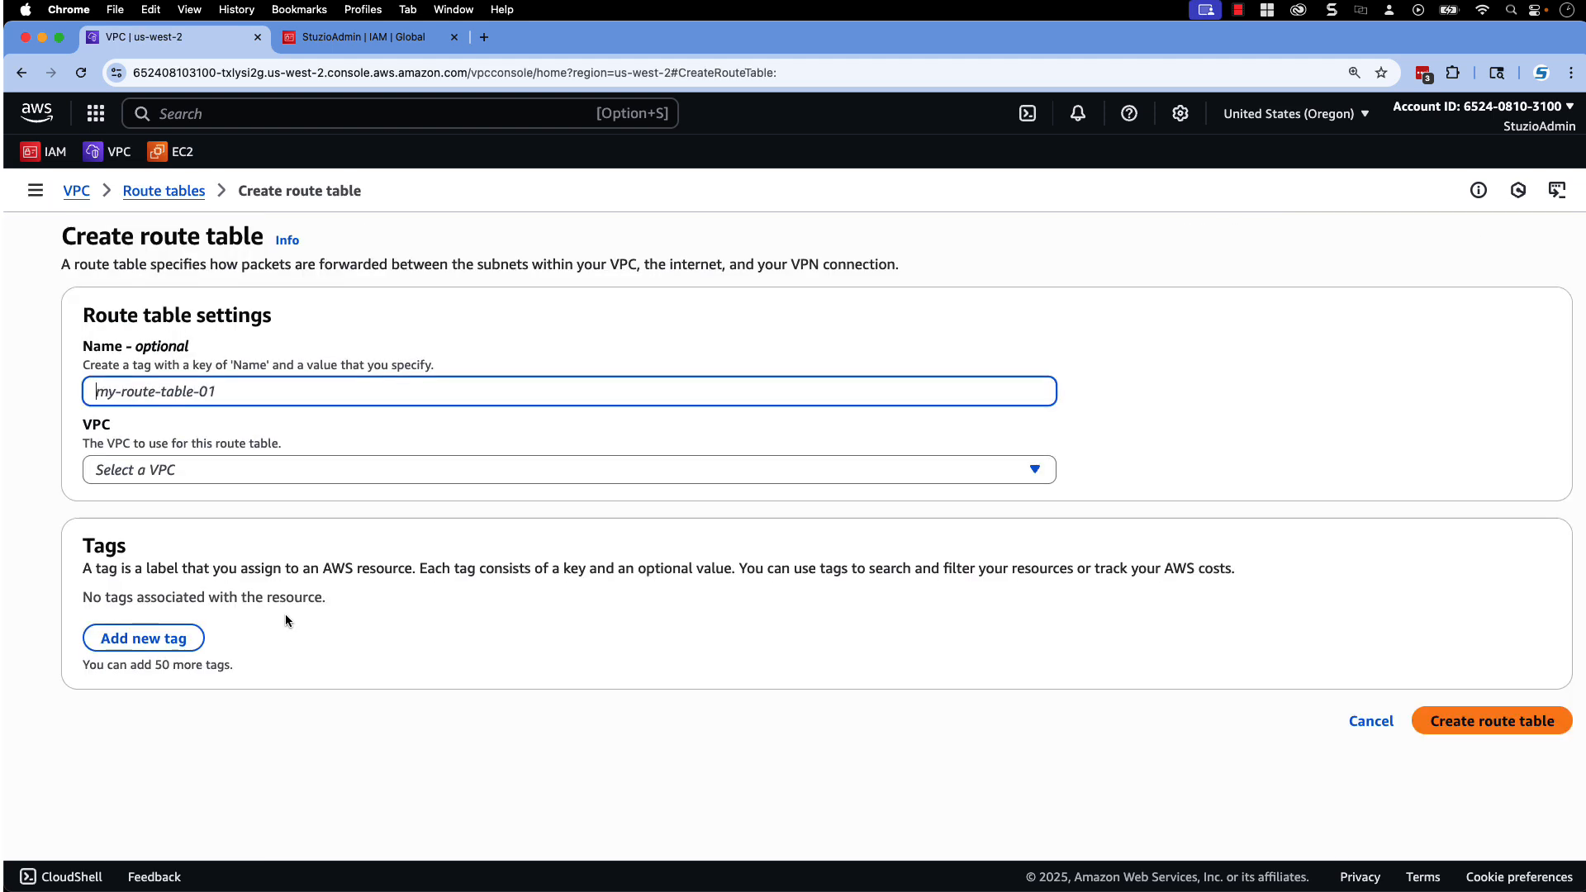
{"action": "type", "text": "Demo-Public-RT"}
{"action": "left_click", "coordinate": [92, 476]}
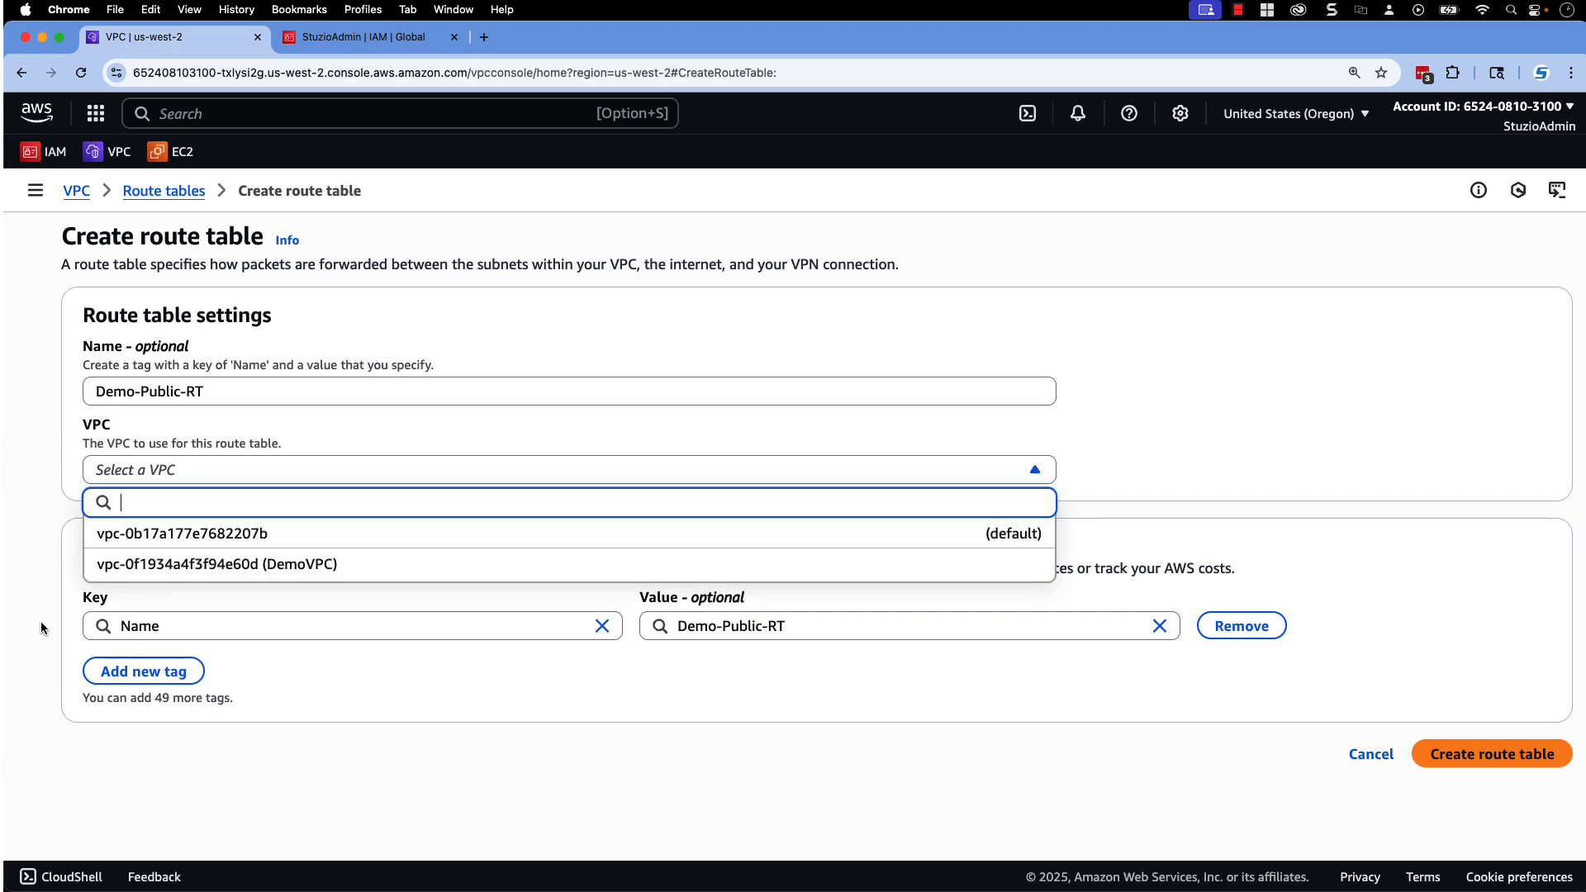
{"action": "left_click", "coordinate": [161, 569]}
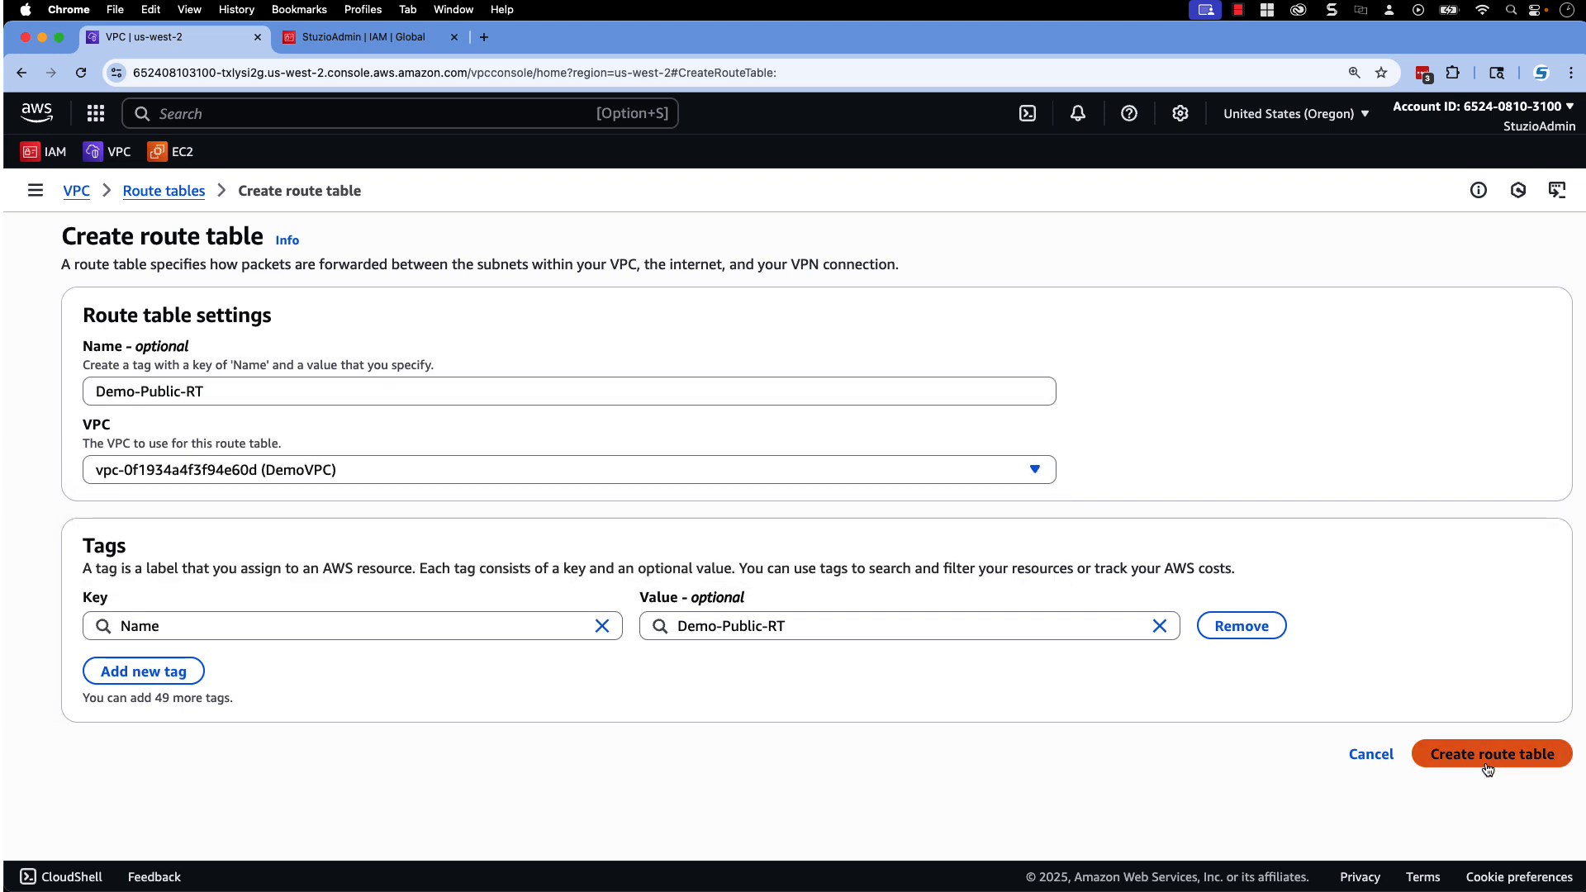
{"action": "left_click", "coordinate": [1487, 768]}
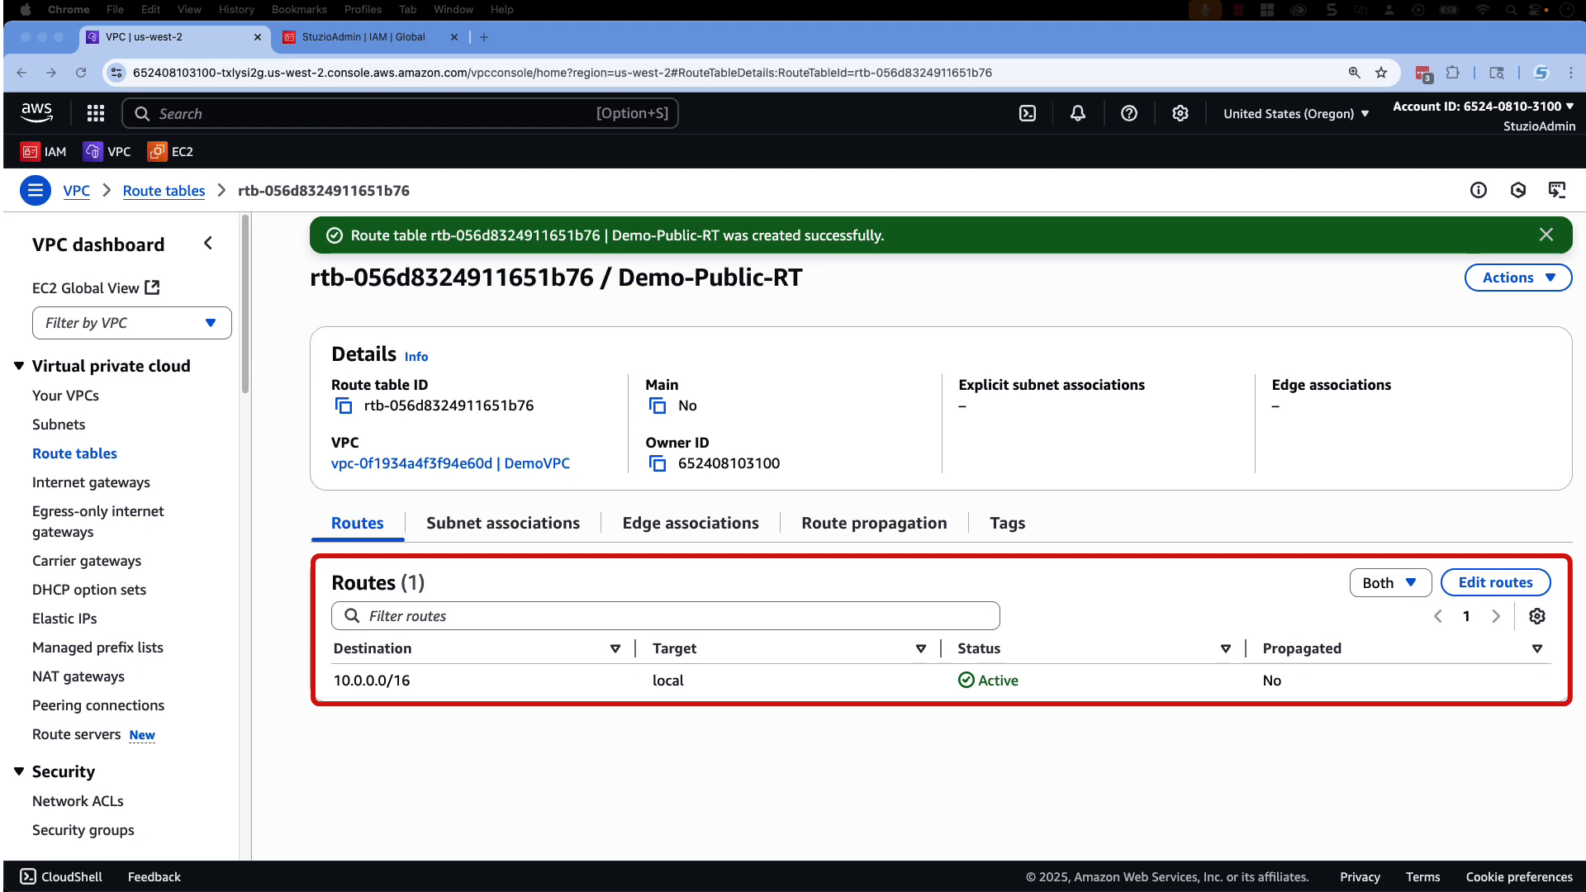
- Add a route to Demo-Public-RT with destination 0.0.0.0/0 and the Demo-IGW internet gateway as target, and save it
{"action": "left_click", "coordinate": [1486, 582]}
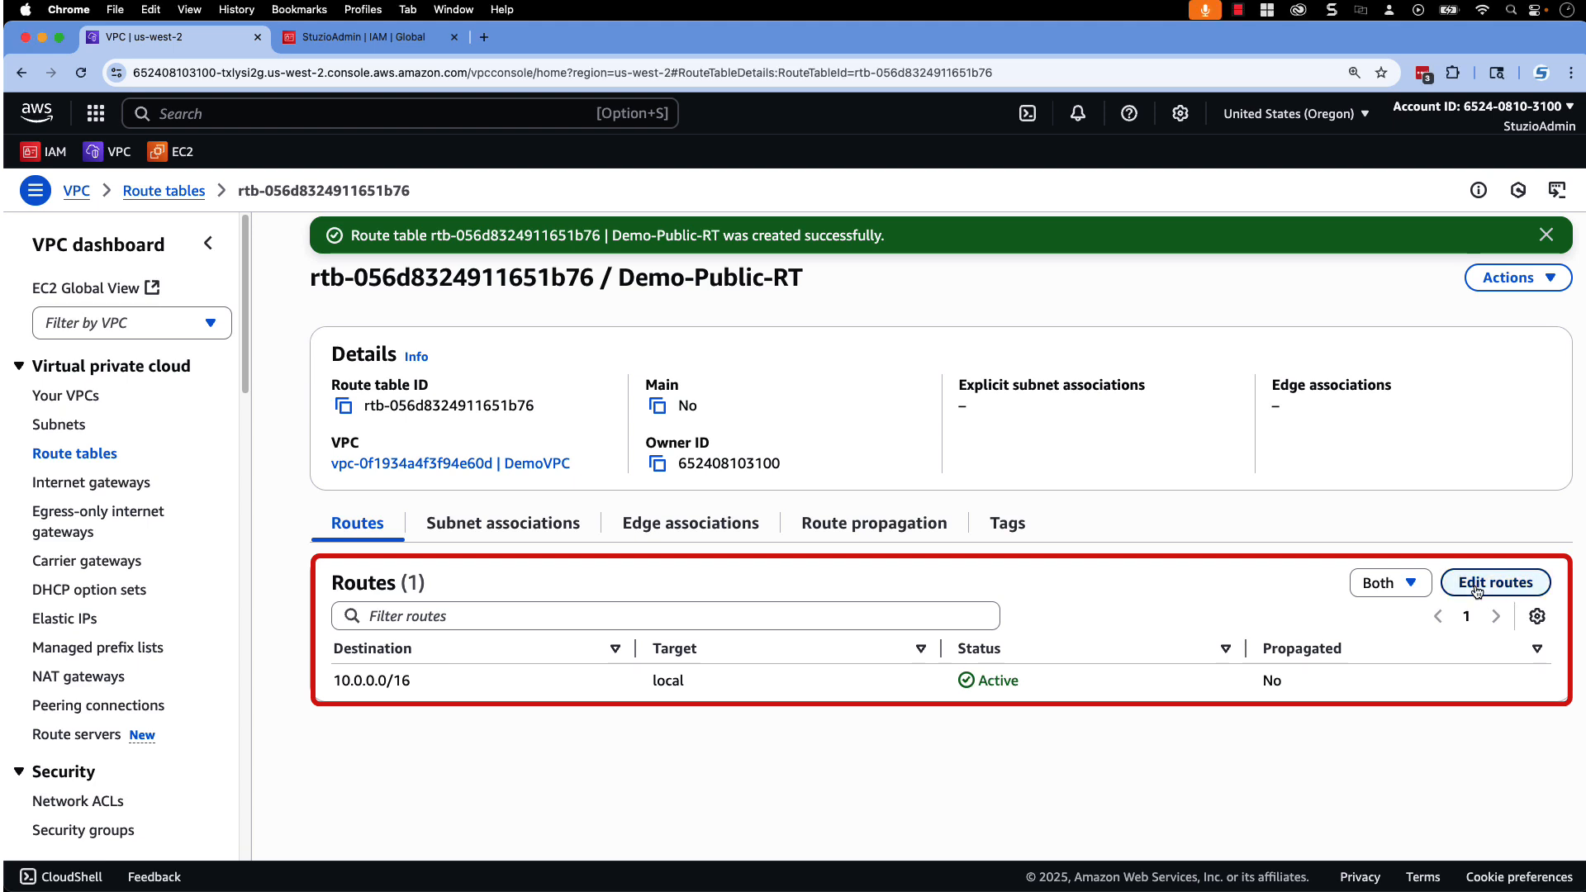
{"action": "left_click", "coordinate": [130, 420]}
{"action": "left_click", "coordinate": [335, 404]}
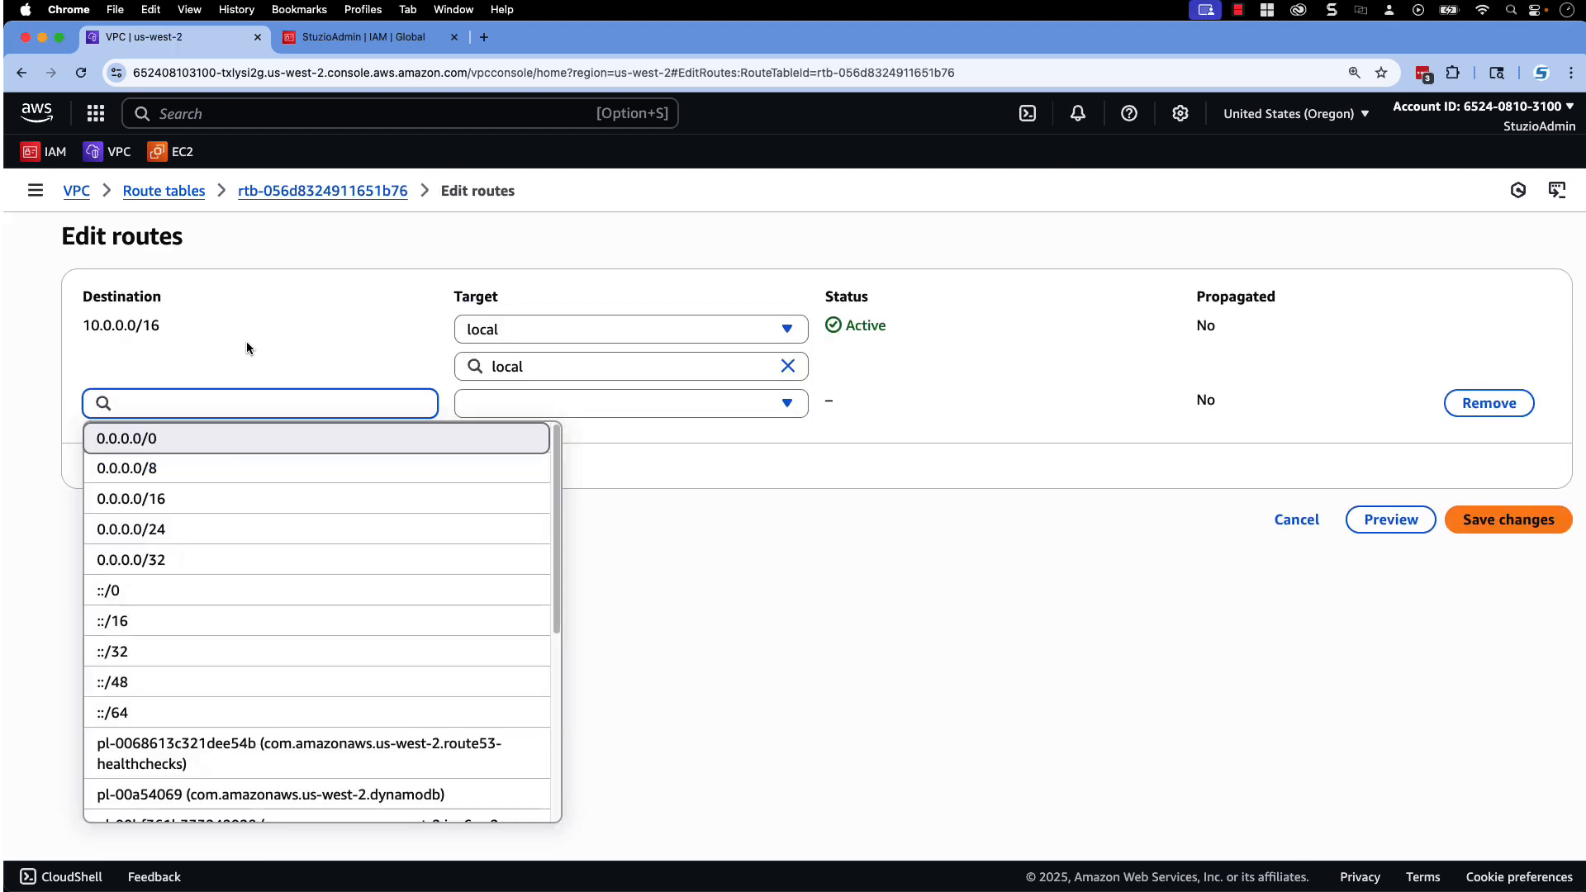
{"action": "left_click", "coordinate": [330, 442]}
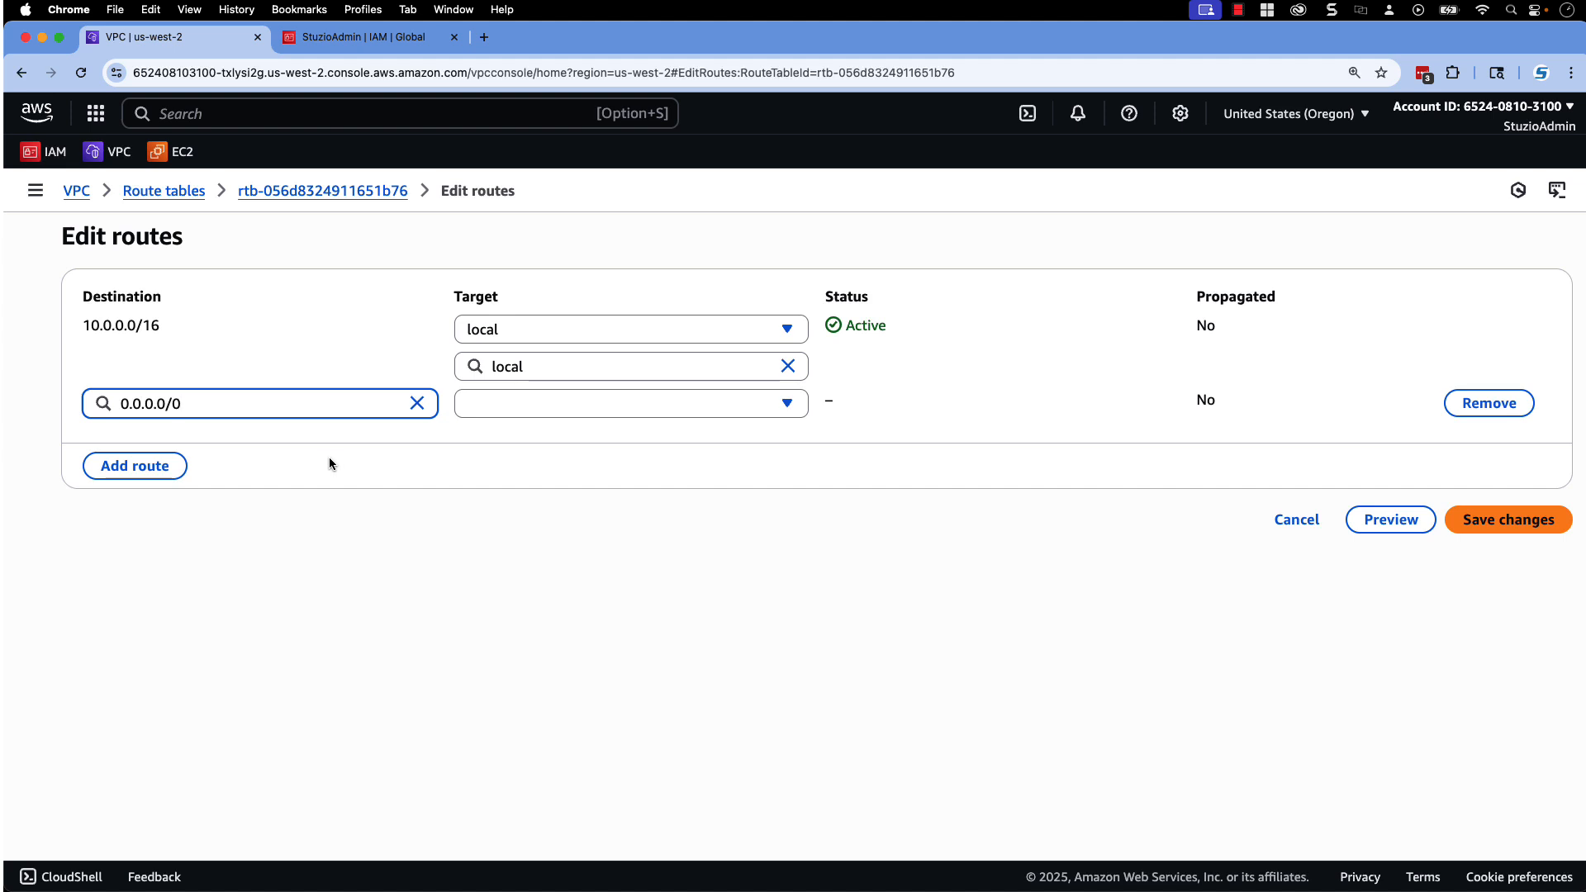
{"action": "left_click", "coordinate": [788, 401]}
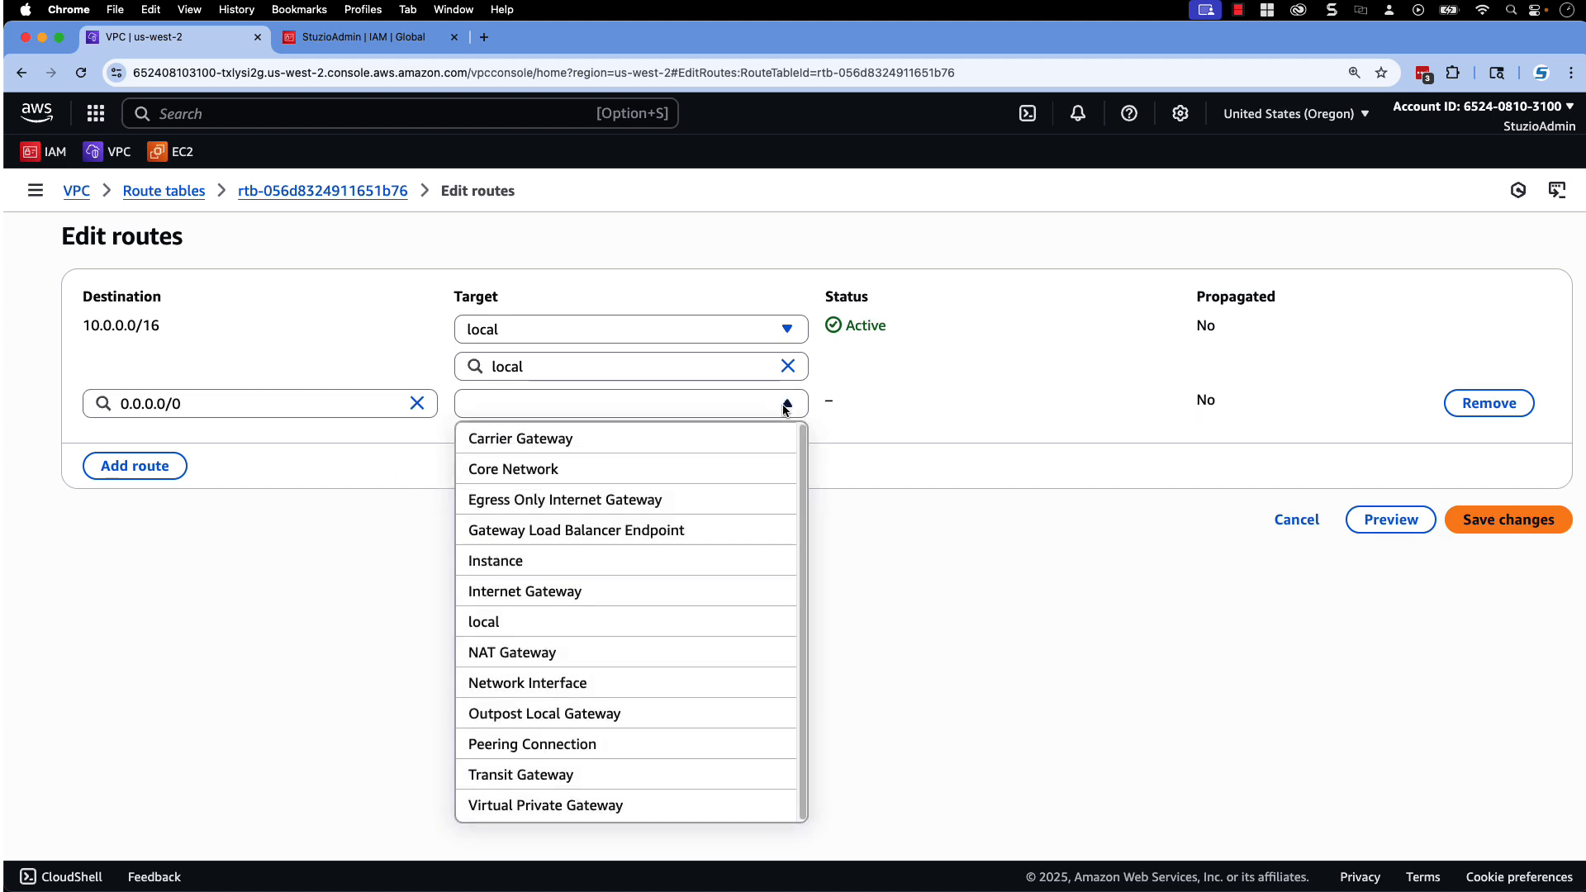
{"action": "left_click", "coordinate": [570, 591]}
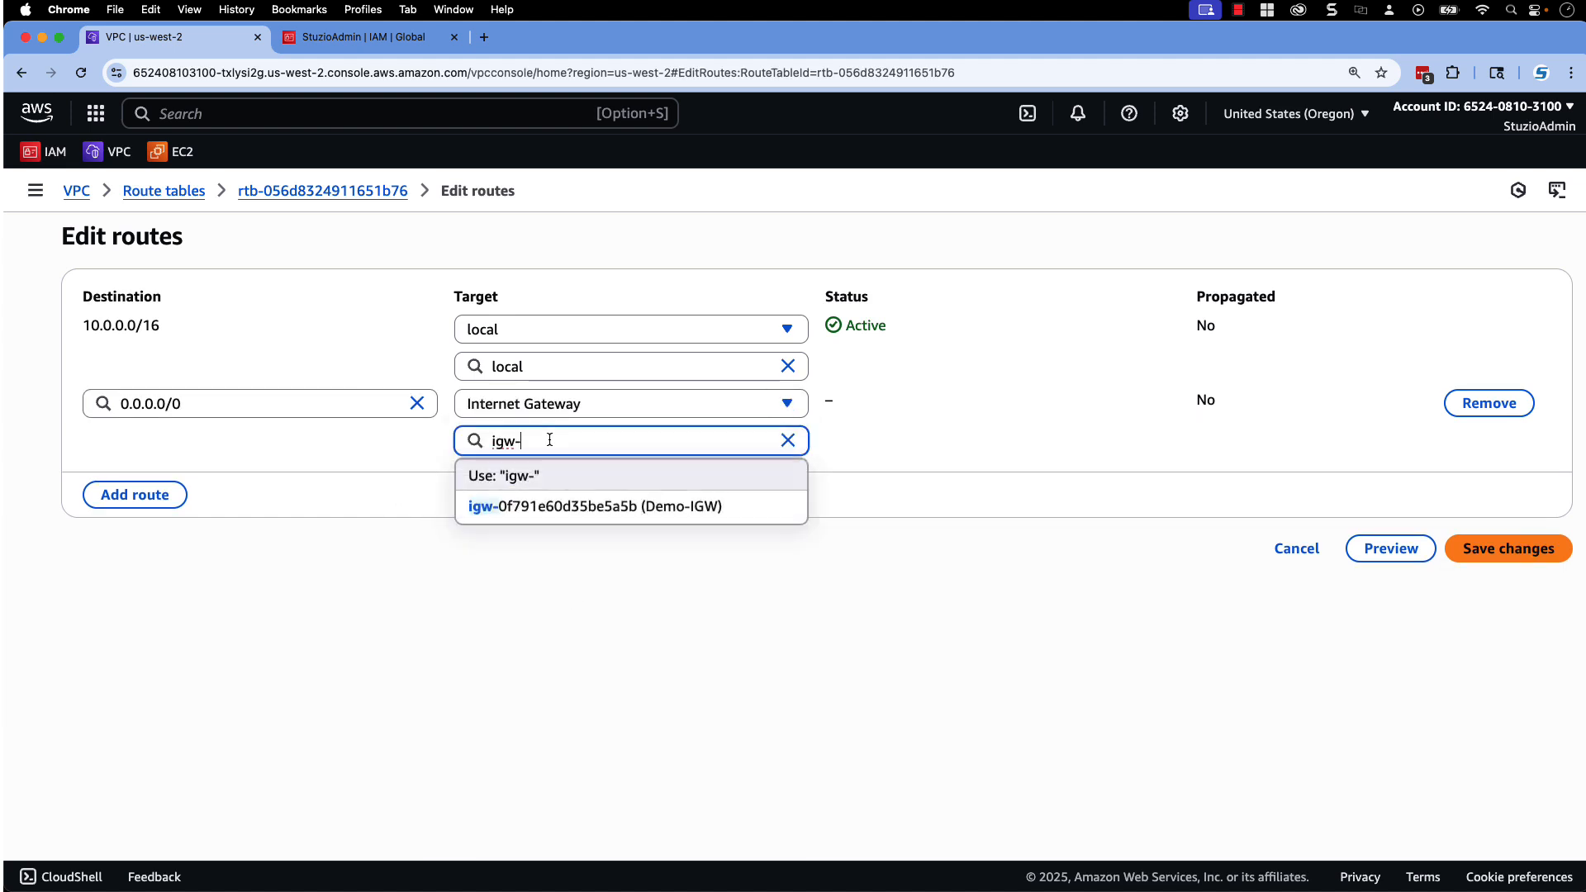
{"action": "left_click", "coordinate": [598, 512]}
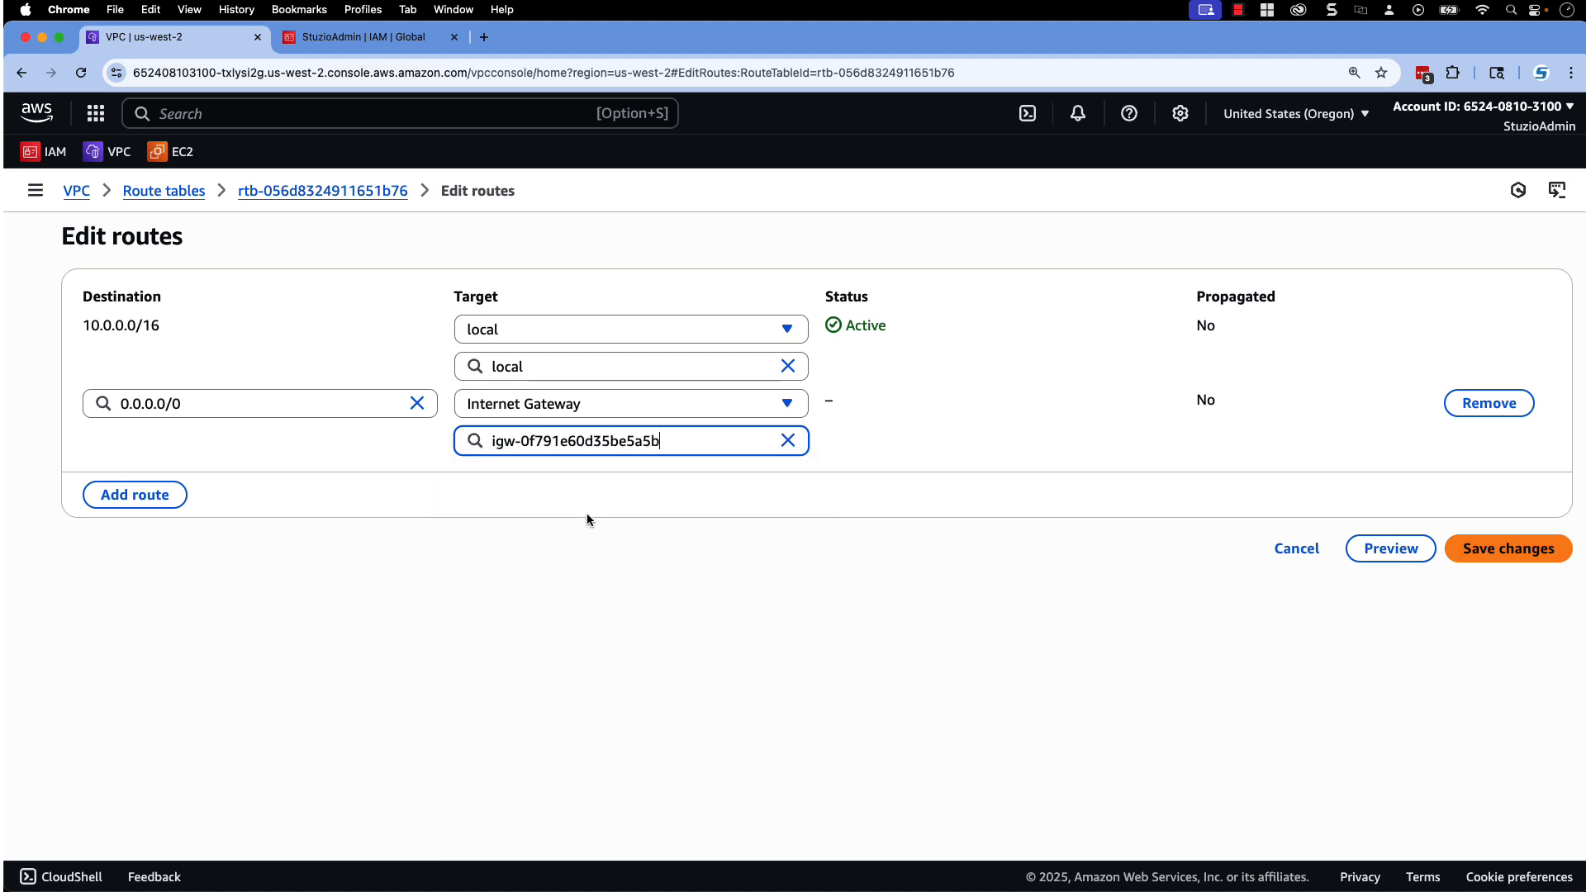
{"action": "left_click", "coordinate": [1513, 548]}
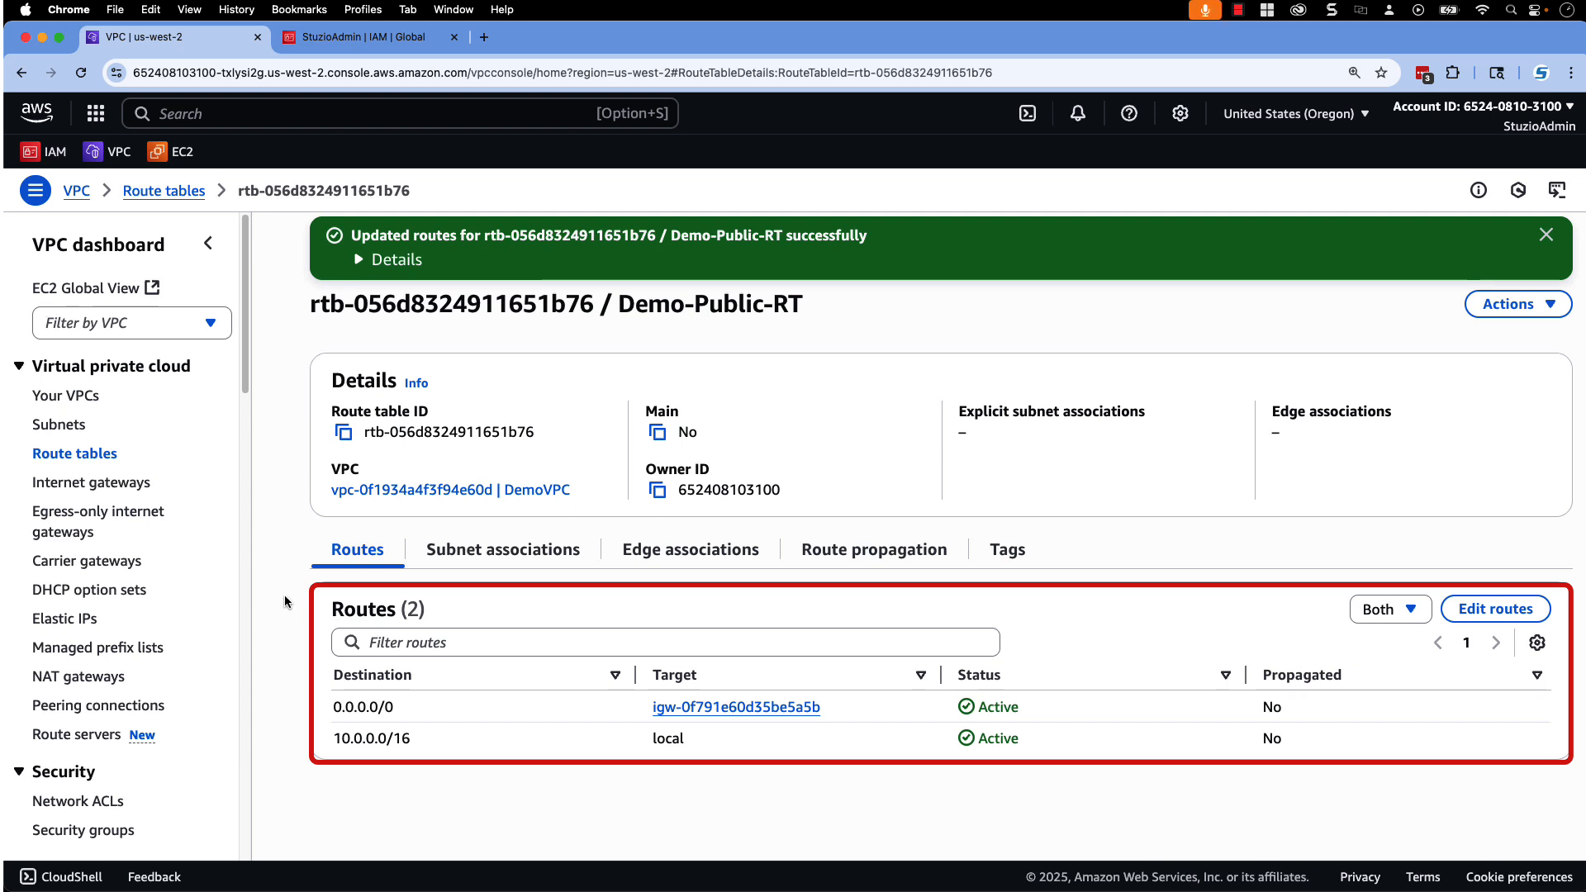
- Associate DemoPublicSubnet with the Demo-Public-RT route table and review the table's routes
{"action": "left_click", "coordinate": [555, 552]}
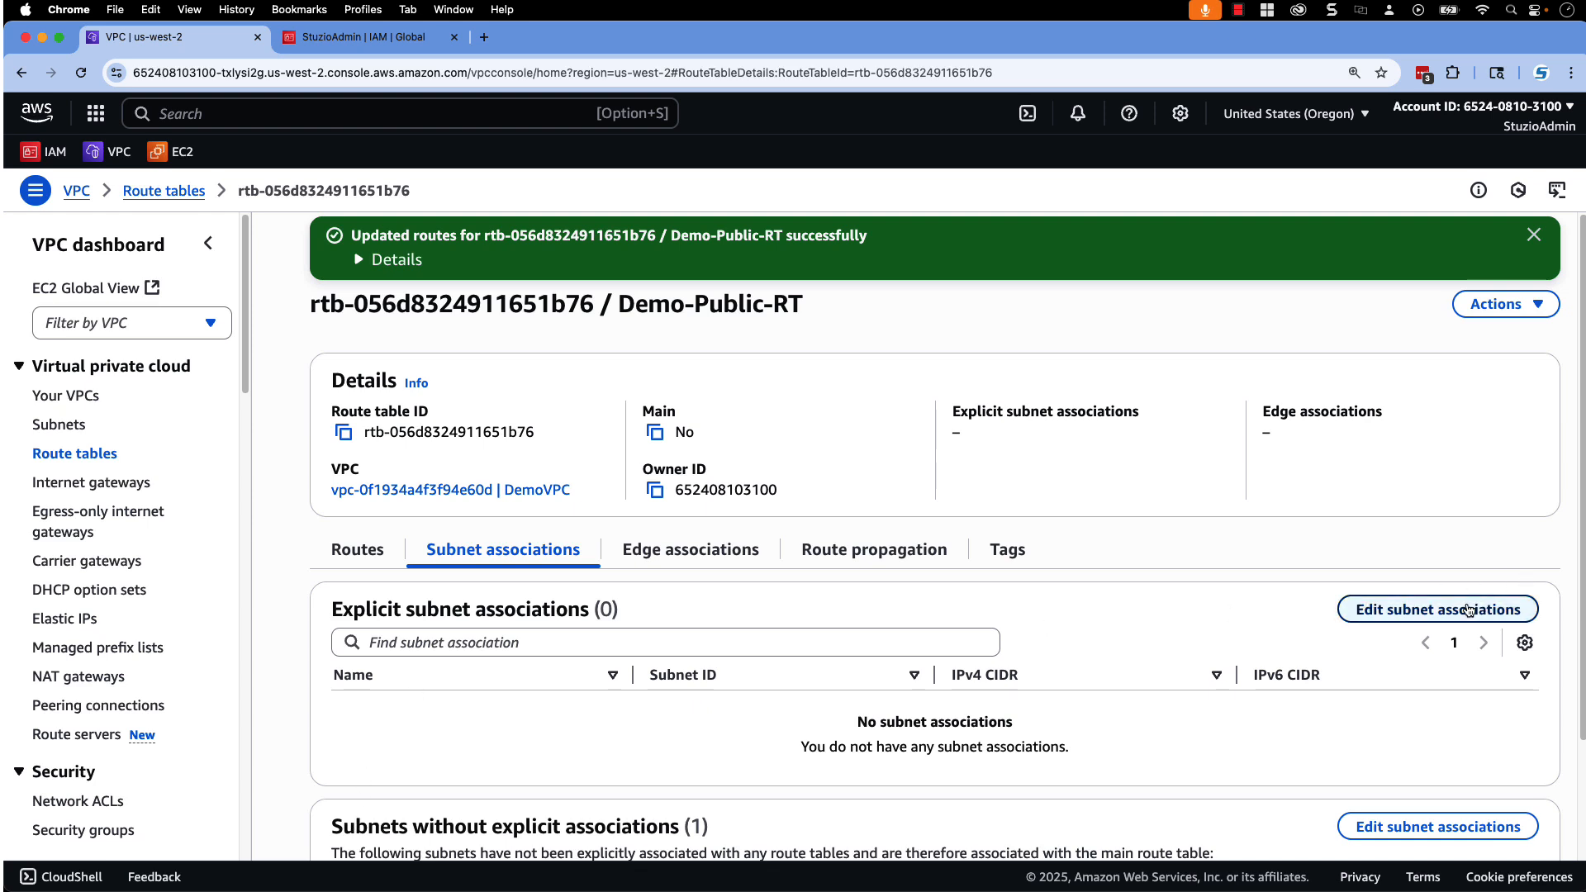
{"action": "left_click", "coordinate": [1420, 612]}
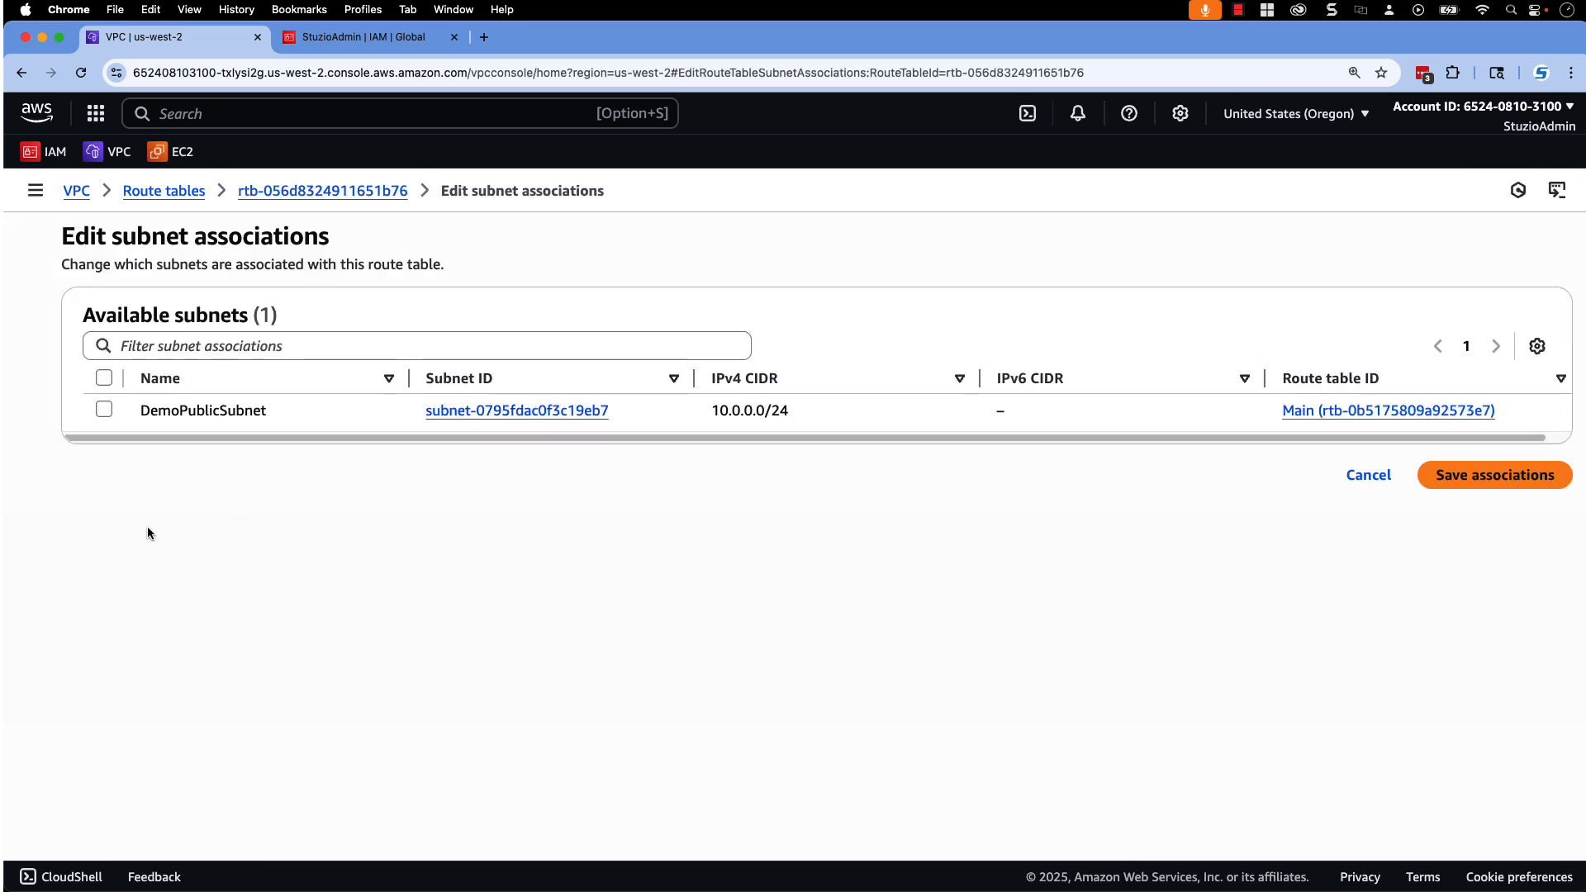
{"action": "left_click", "coordinate": [102, 410]}
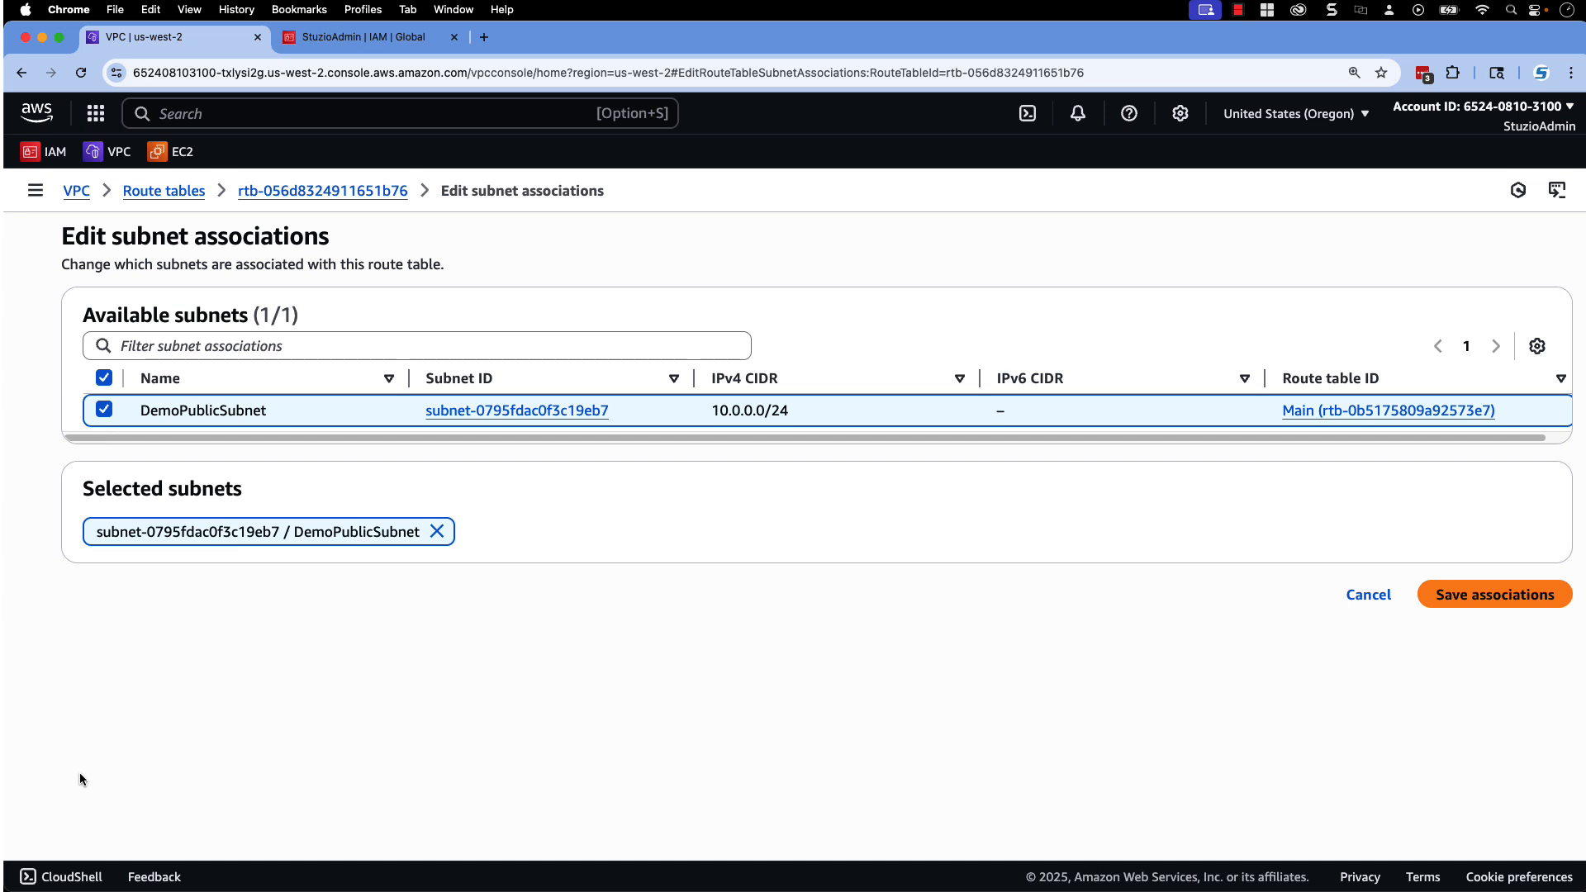
{"action": "left_click", "coordinate": [1489, 594]}
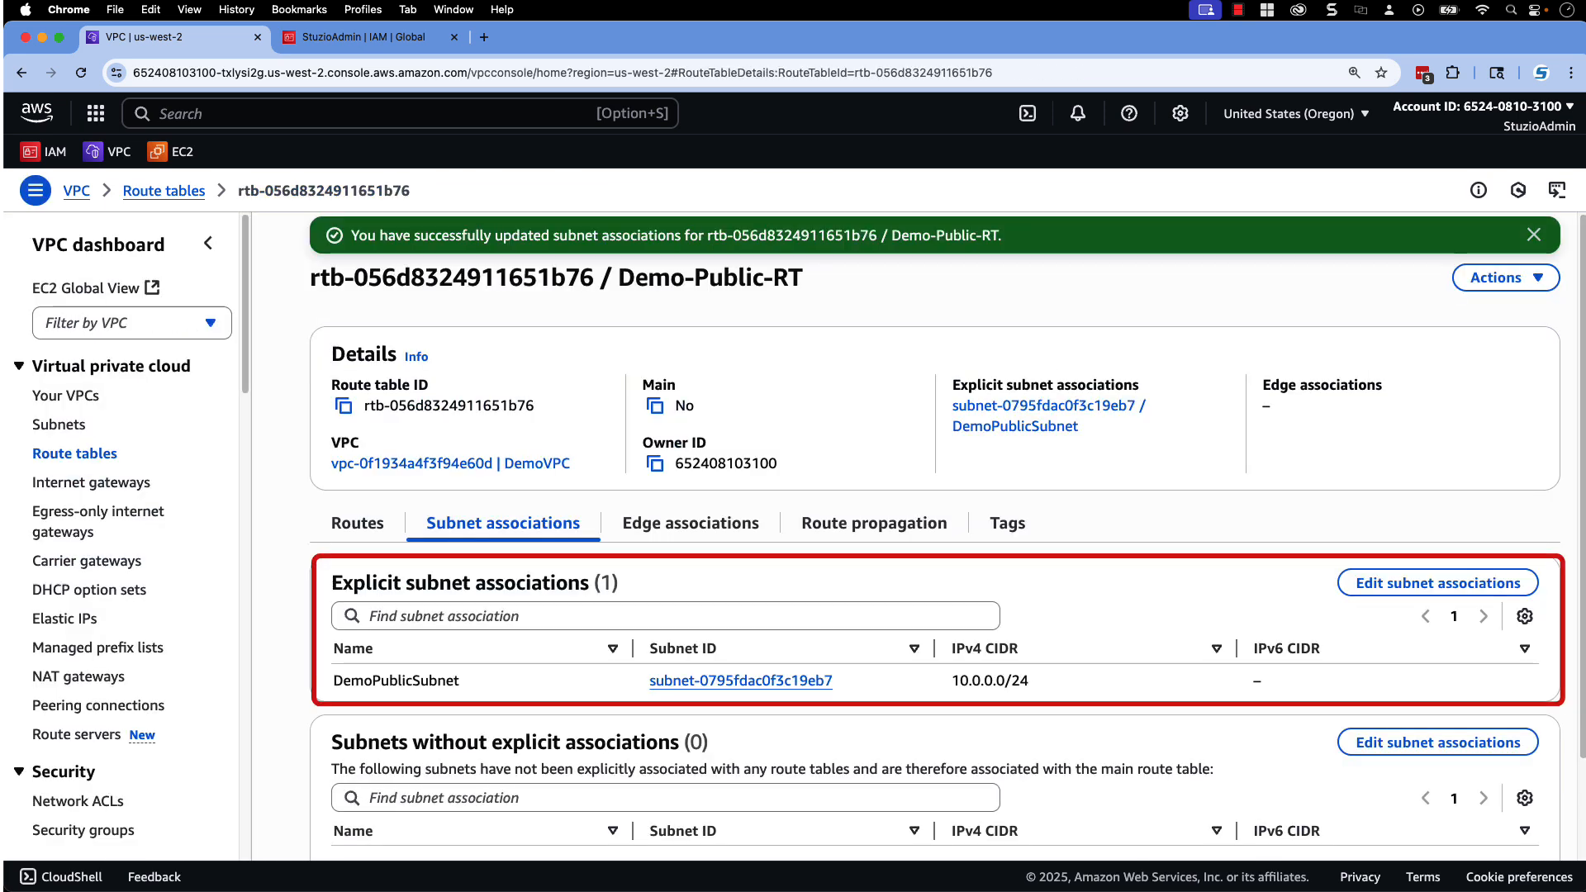
{"action": "left_click", "coordinate": [359, 523]}
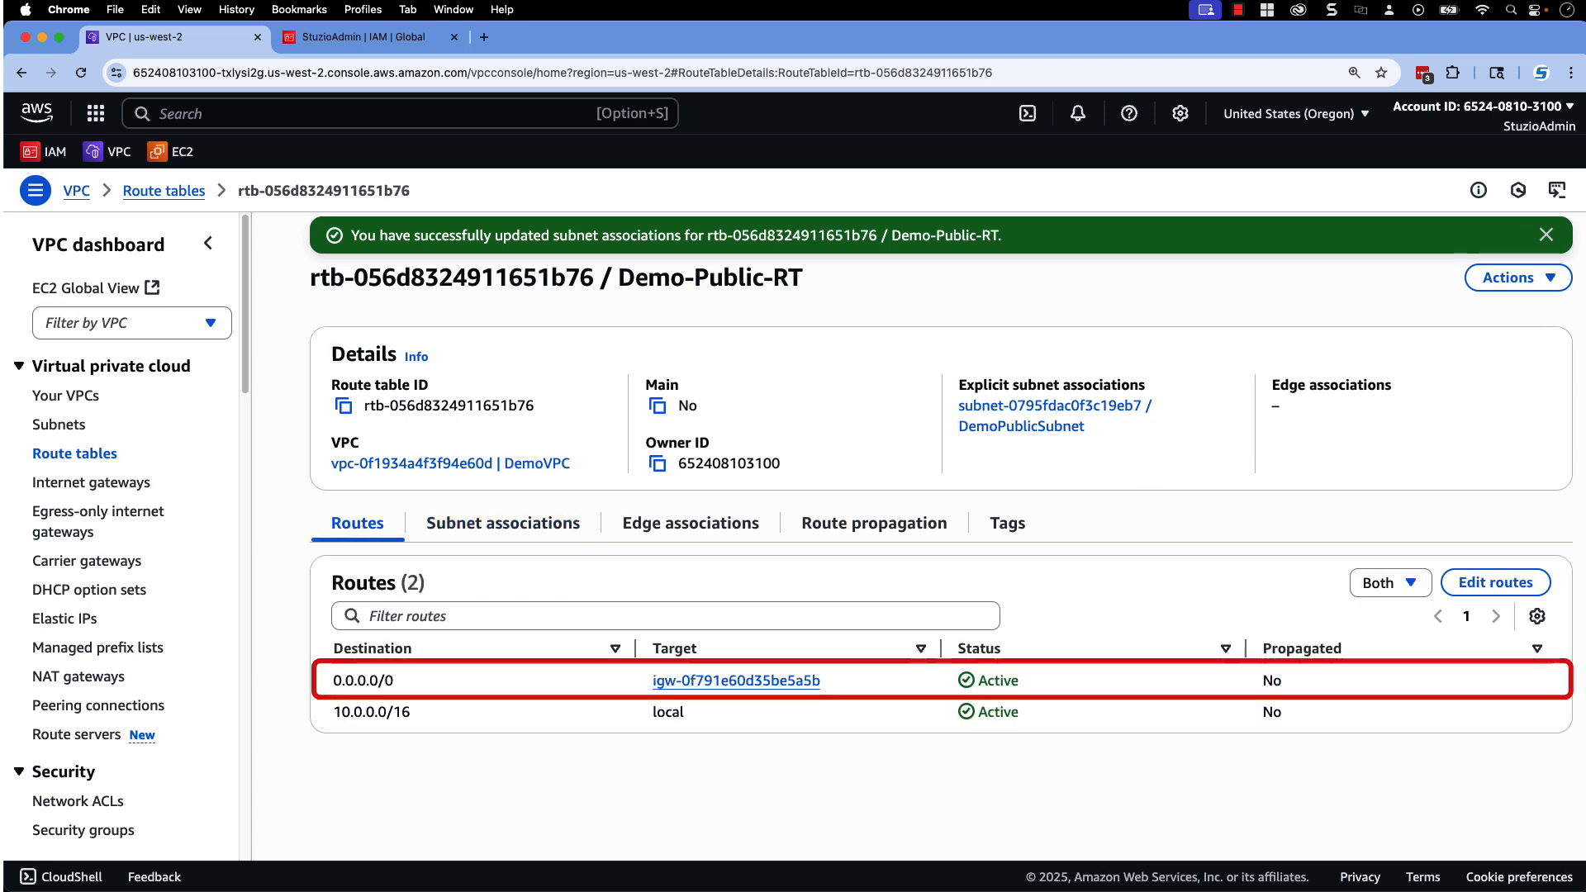
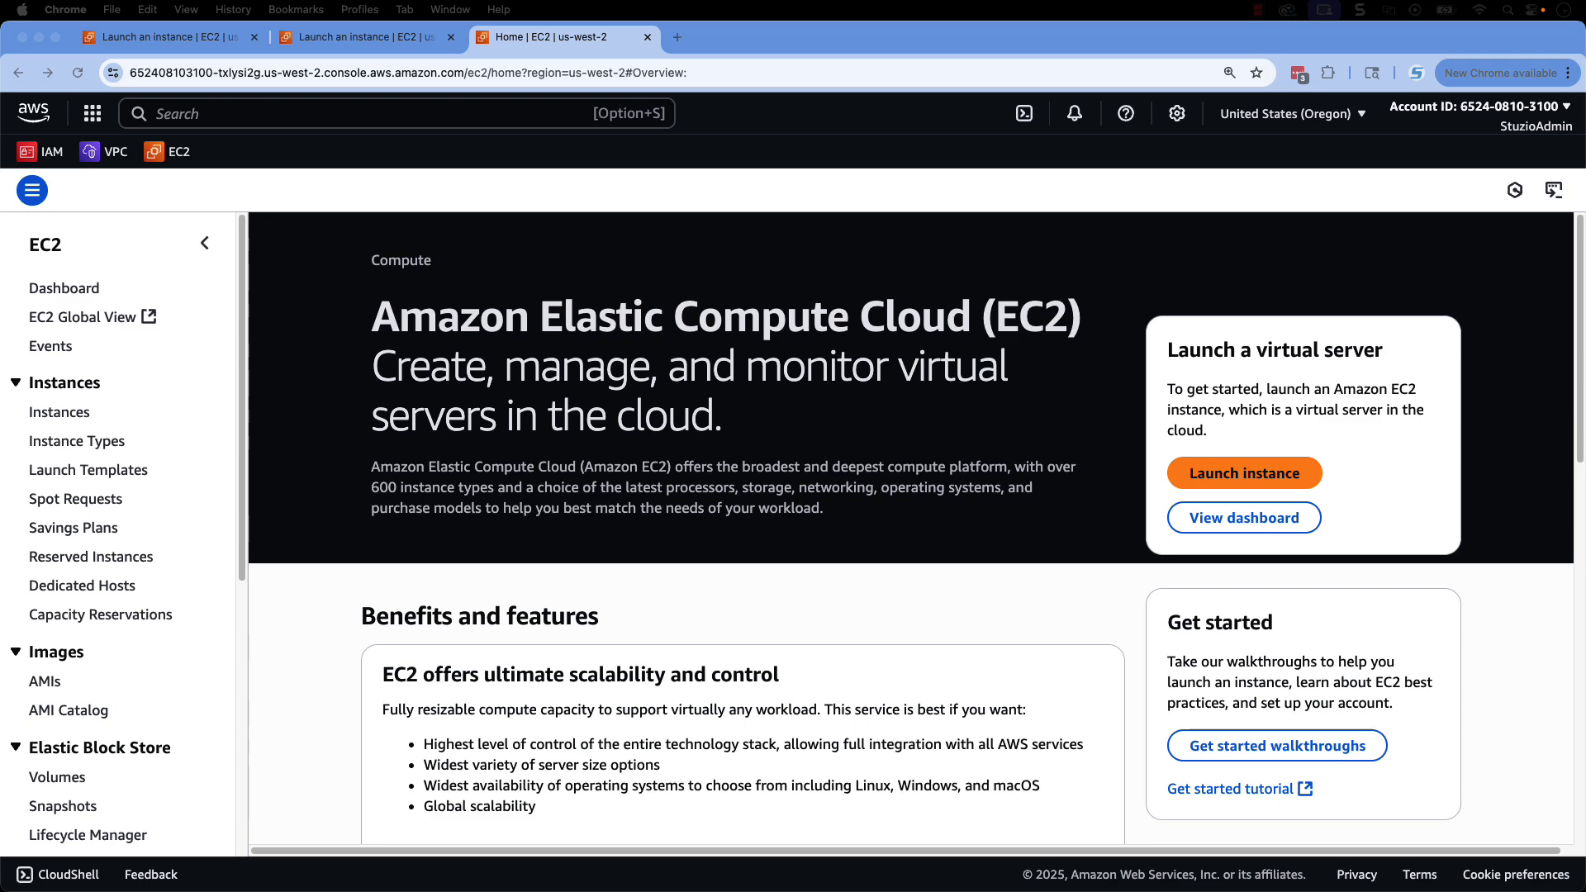
- Start launching a new EC2 instance and name it DemoPublicLinux
{"action": "left_click", "coordinate": [1244, 473]}
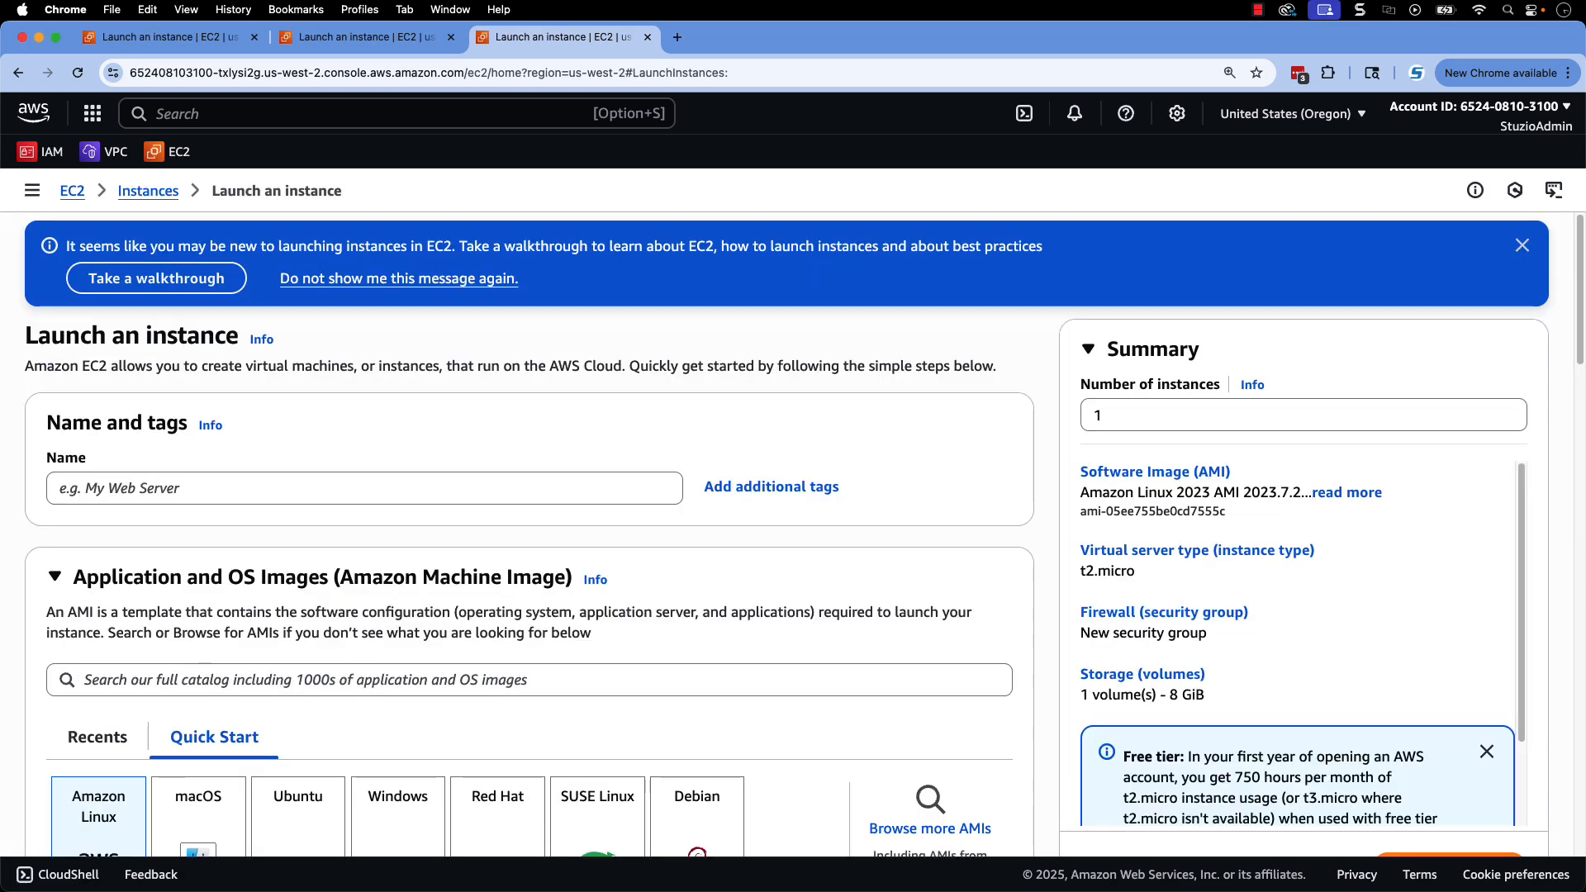
{"action": "left_click", "coordinate": [364, 488]}
{"action": "type", "text": "Demo"}
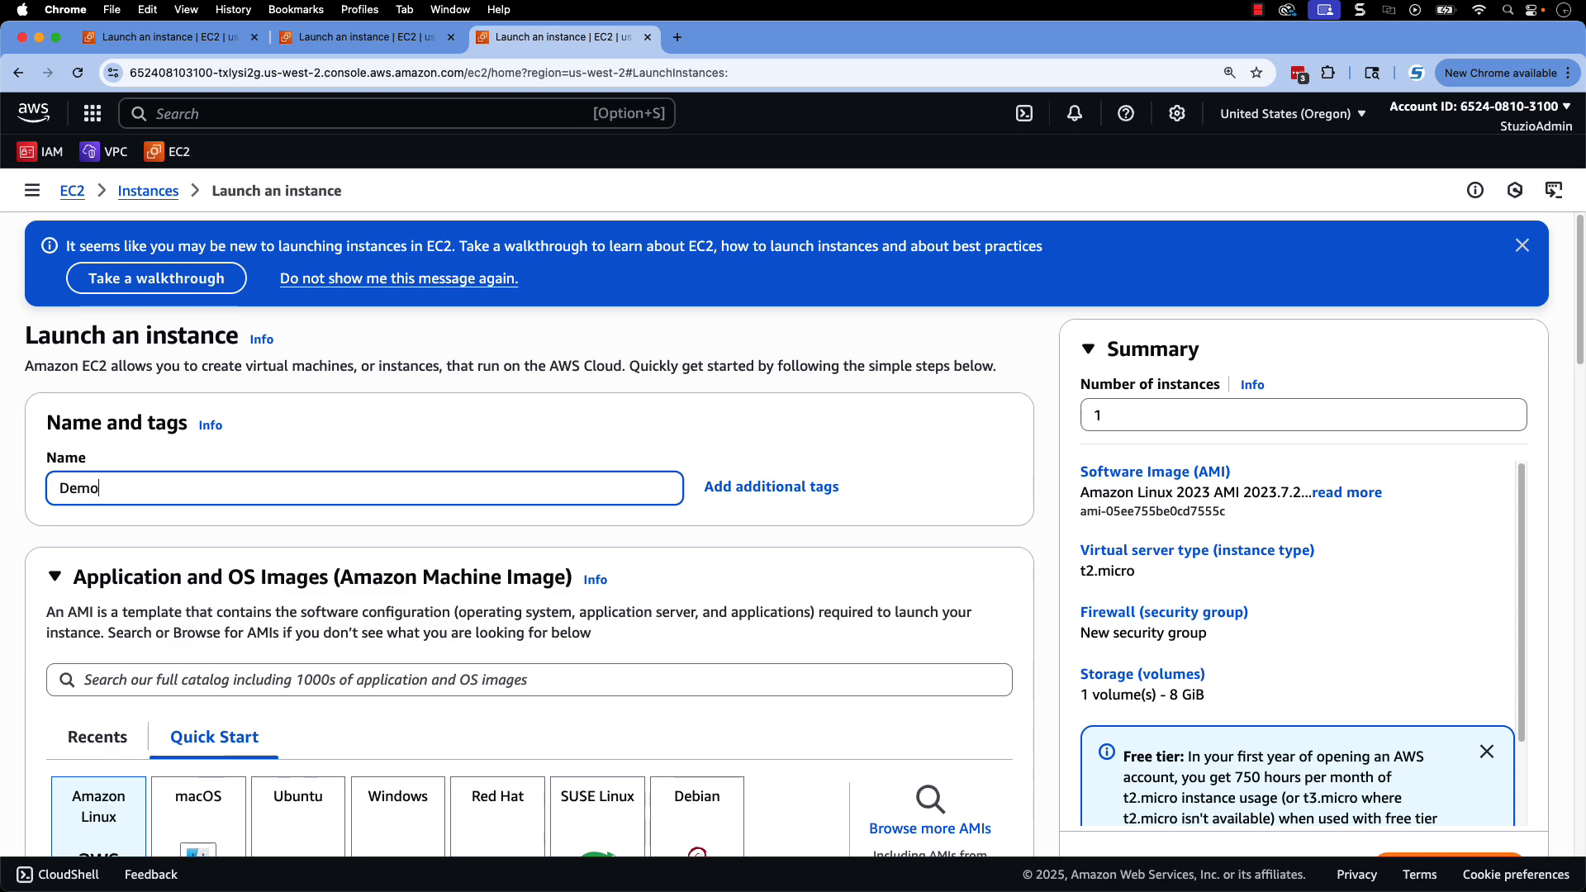
{"action": "type", "text": "PublicLinux"}
{"action": "scroll", "coordinate": [398, 769], "scroll_direction": "down", "scroll_amount": 5}
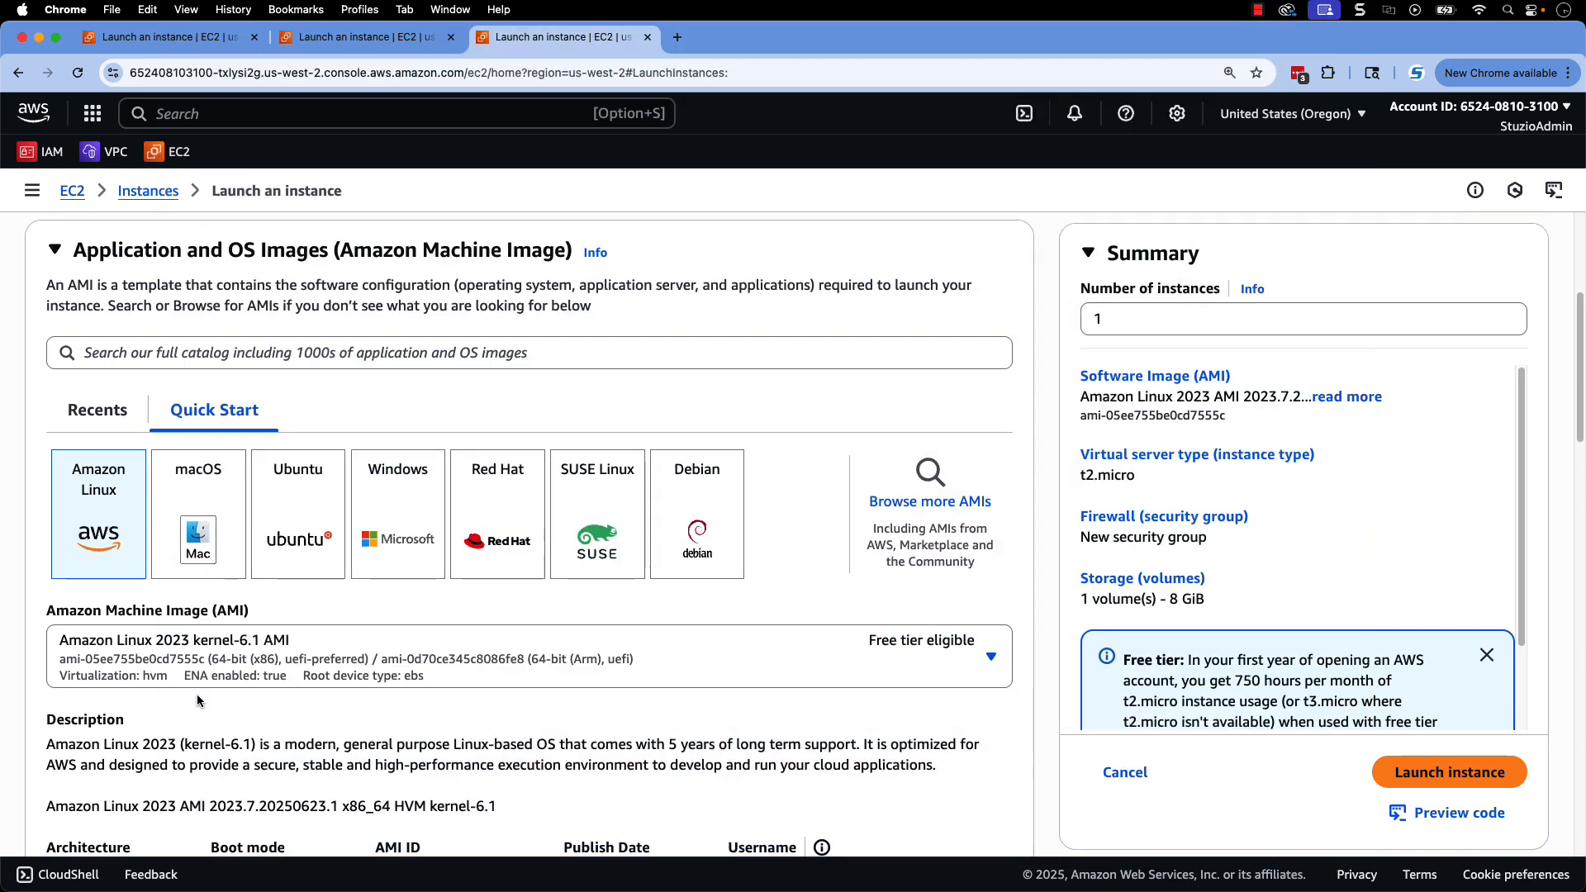
- Set the instance's key pair option to proceed without a key pair
{"action": "scroll", "coordinate": [197, 694], "scroll_direction": "down", "scroll_amount": 5}
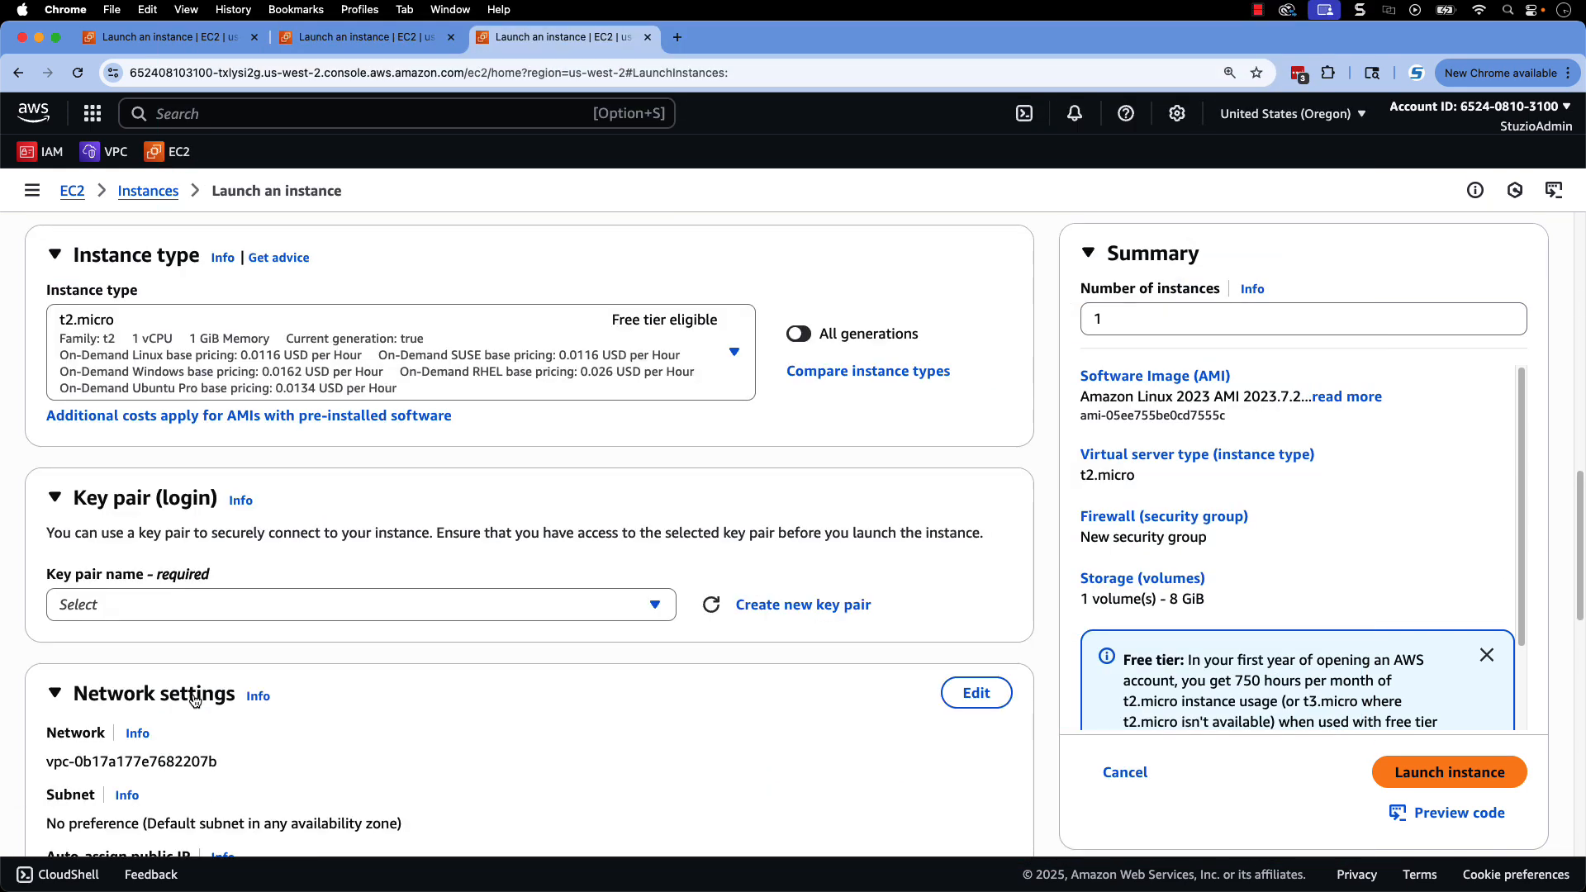
{"action": "left_click", "coordinate": [149, 603]}
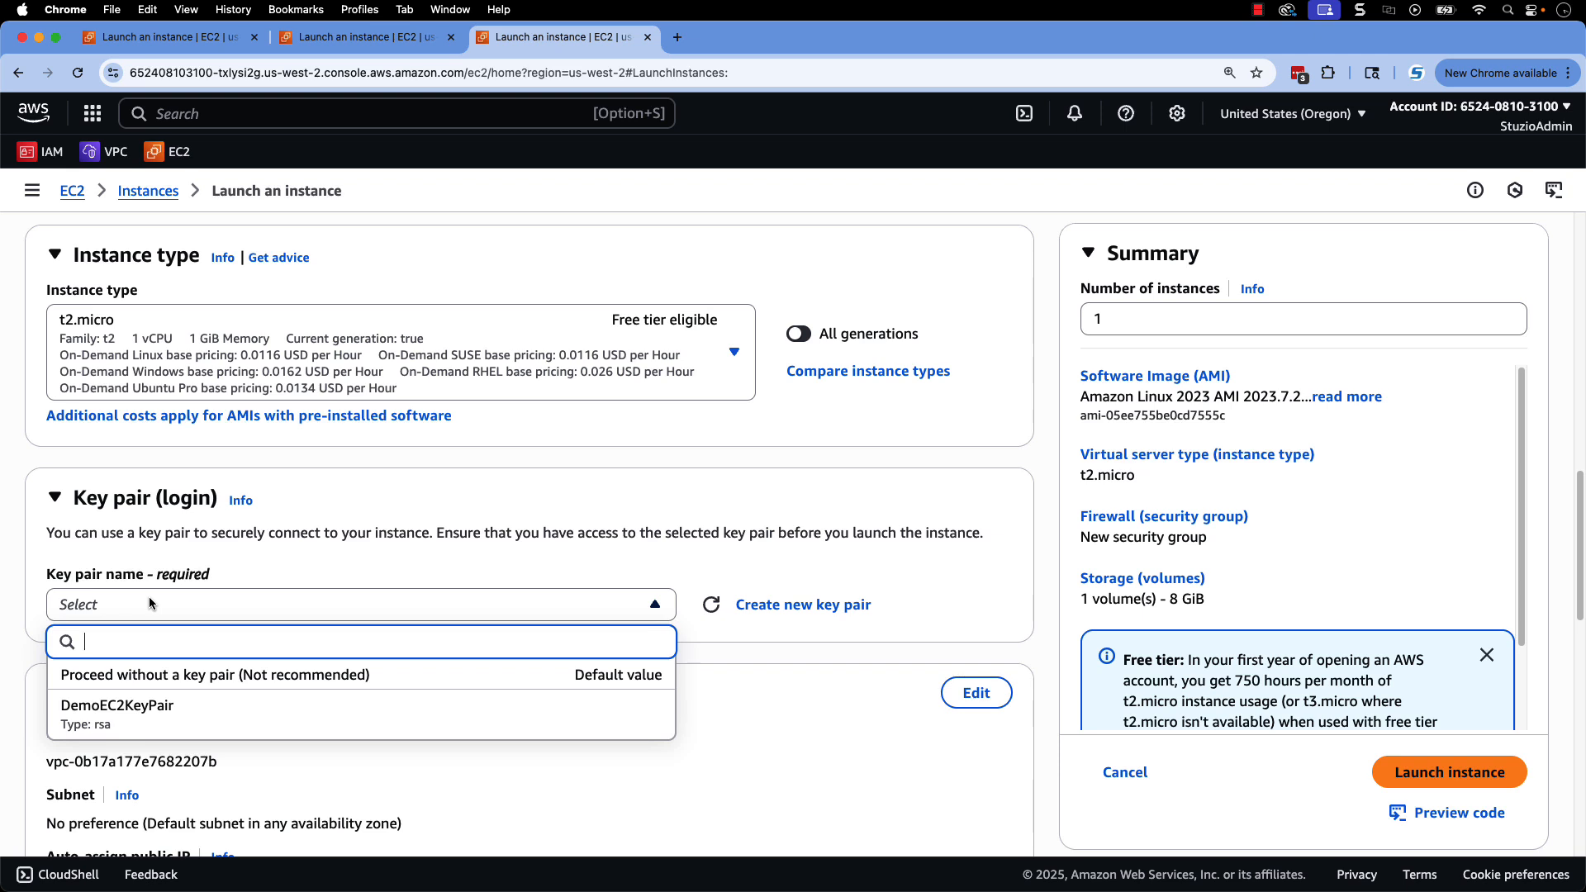
{"action": "left_click", "coordinate": [139, 679]}
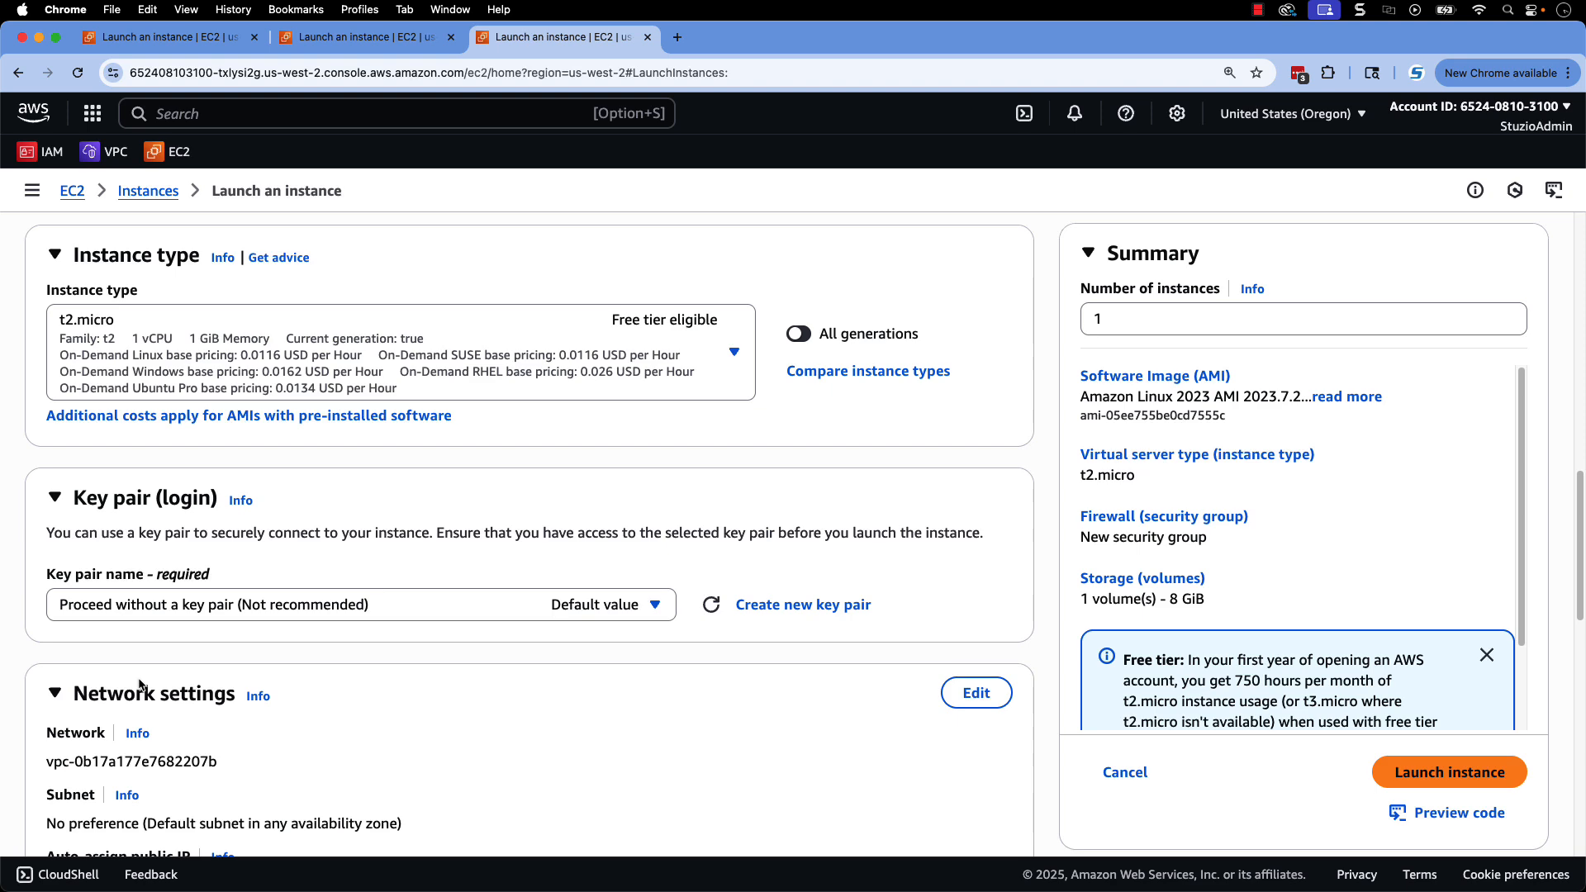
- Edit the instance's network settings to use DemoVPC with DemoPublicSubnet and enable auto-assign public IP
{"action": "scroll", "coordinate": [464, 693], "scroll_direction": "down", "scroll_amount": 5}
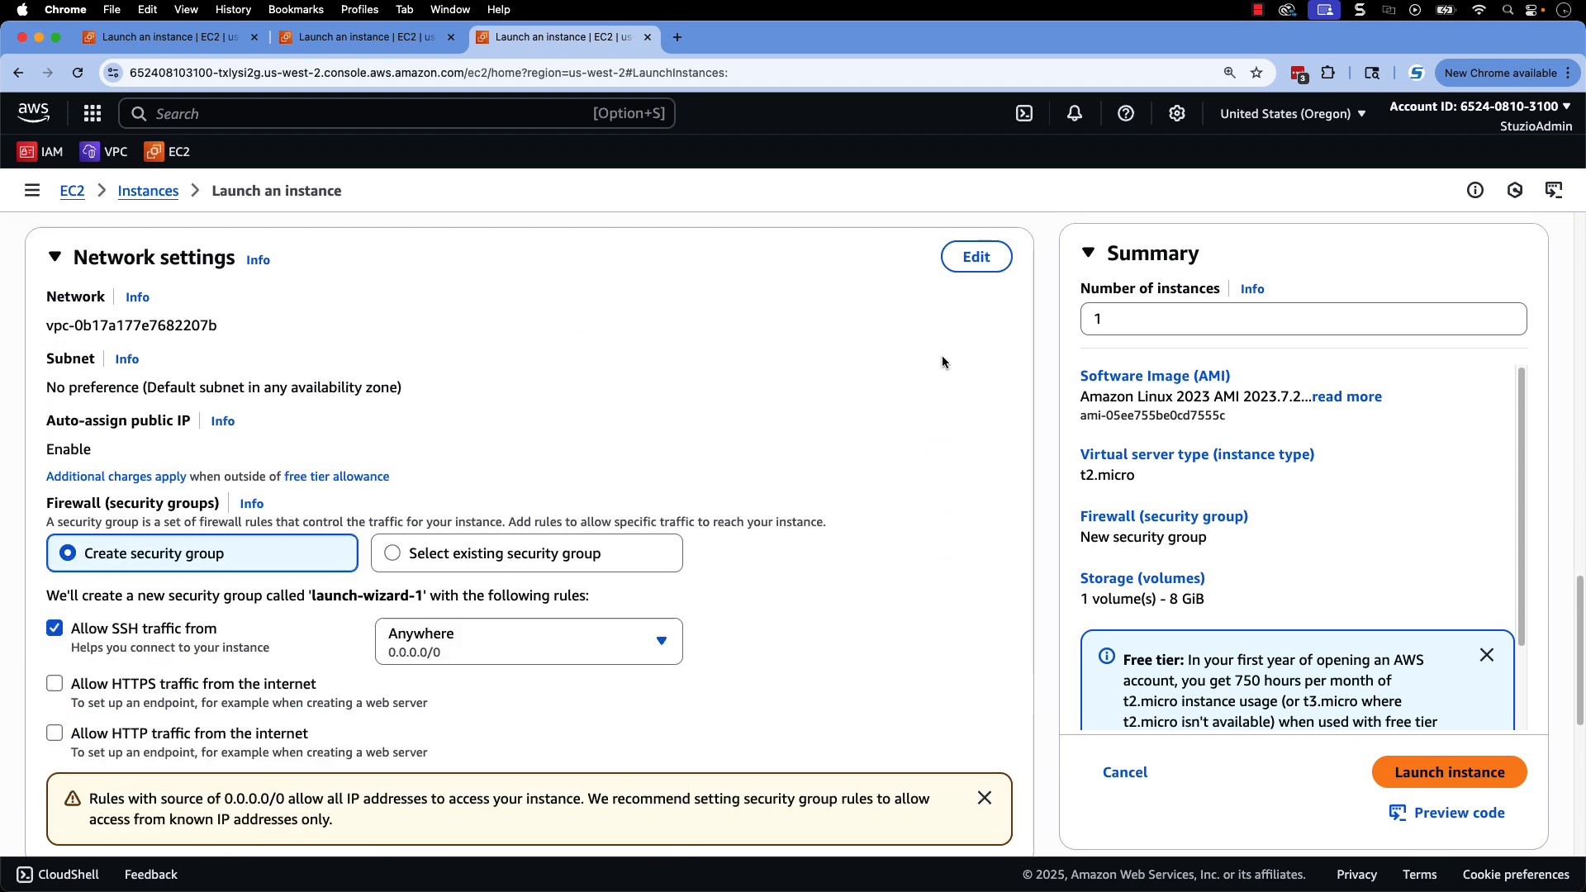
{"action": "left_click", "coordinate": [975, 257]}
{"action": "left_click", "coordinate": [658, 340]}
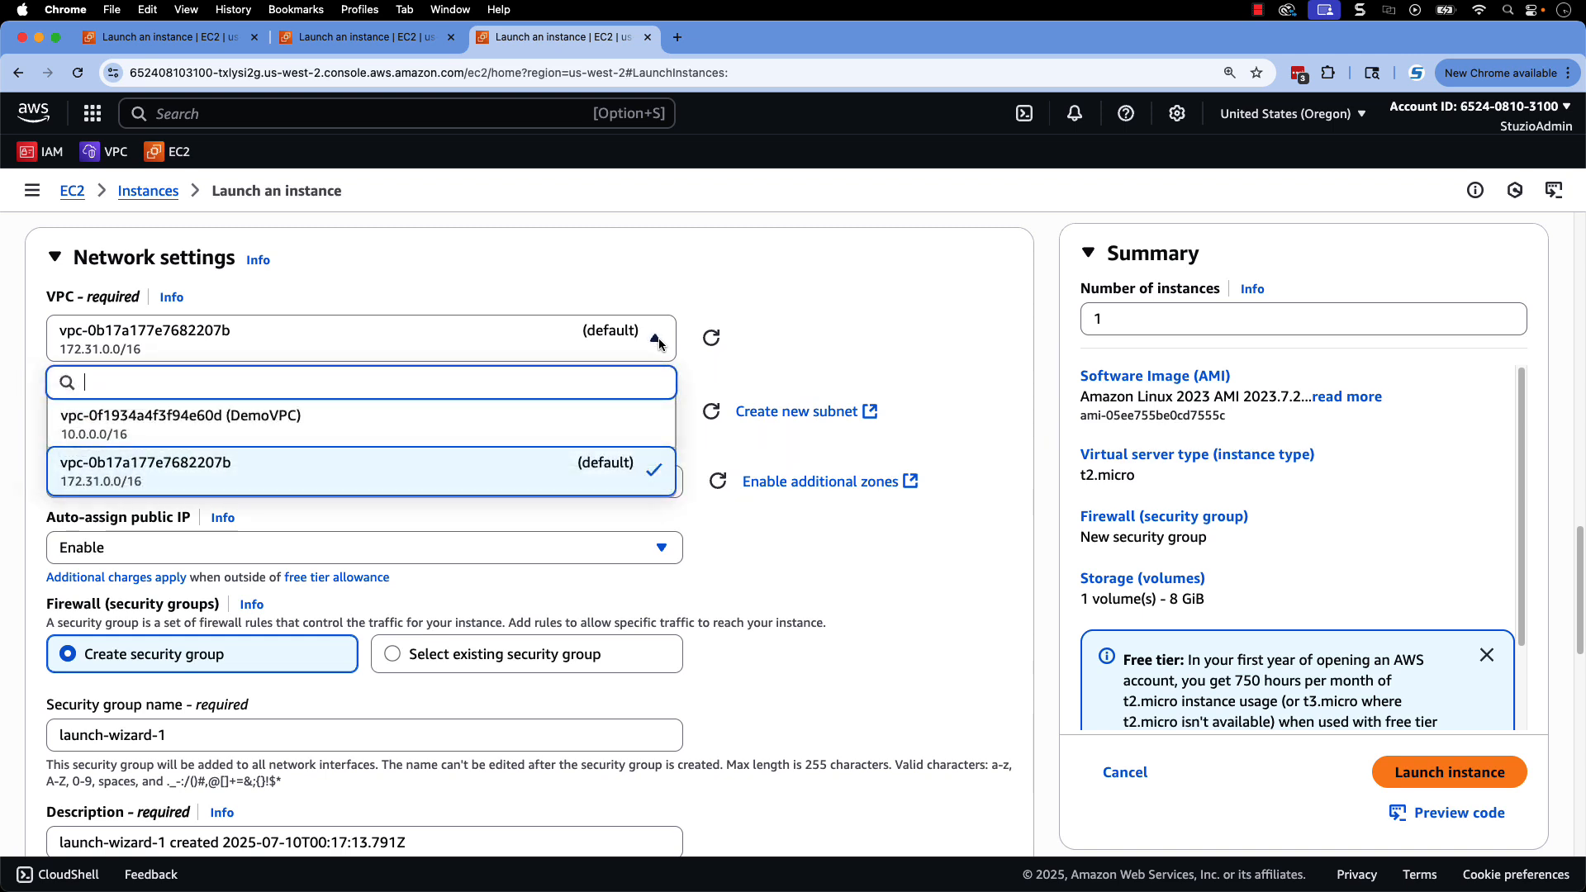
{"action": "left_click", "coordinate": [289, 426]}
{"action": "left_click", "coordinate": [255, 436]}
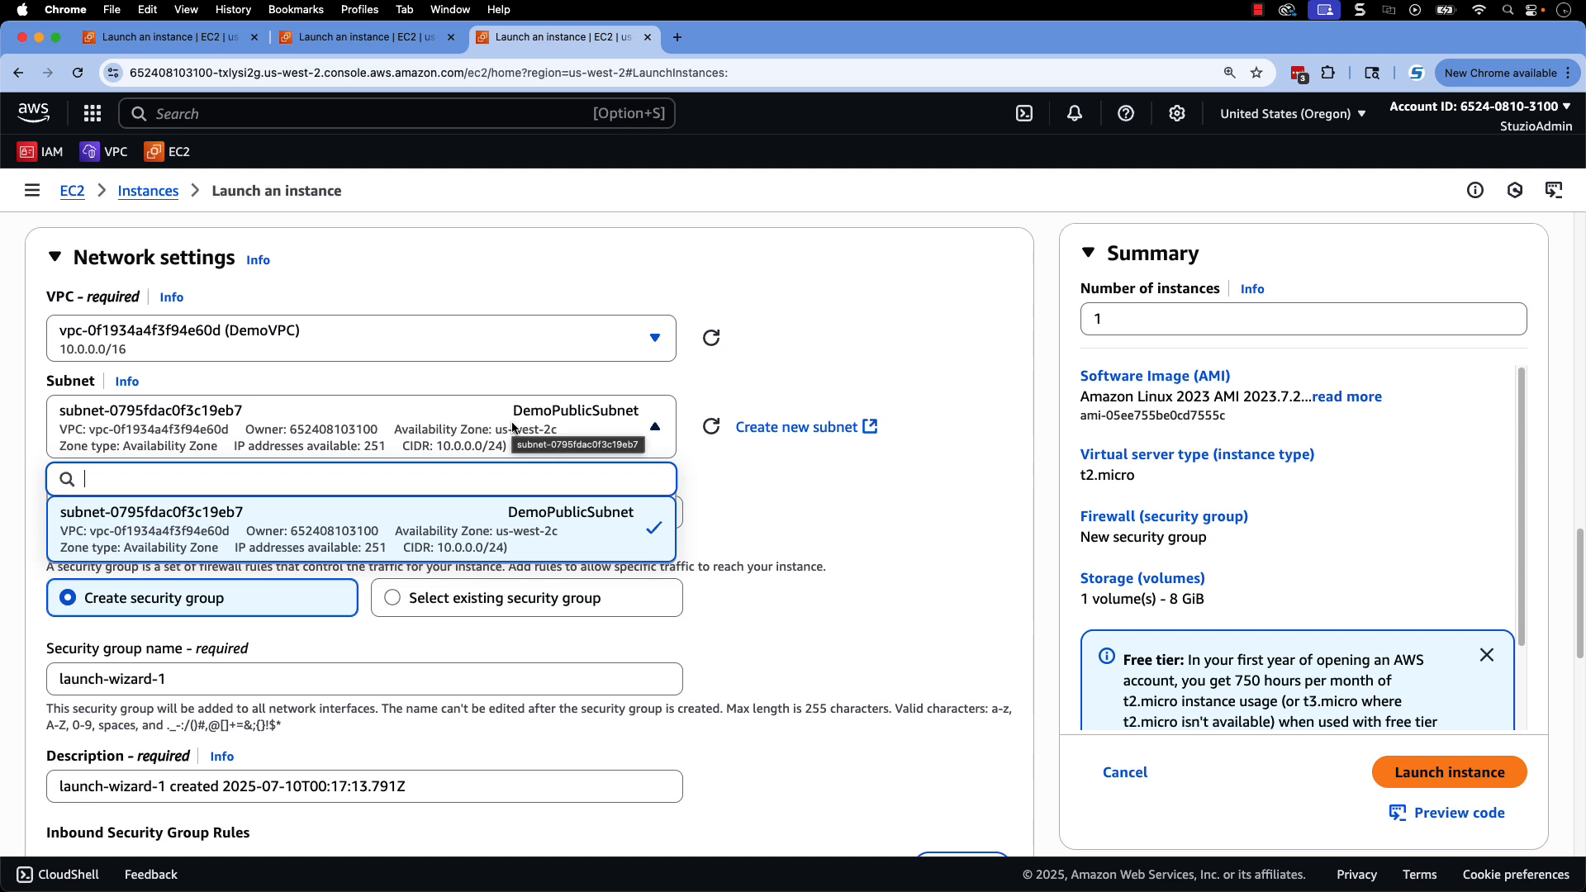
{"action": "left_click", "coordinate": [451, 553]}
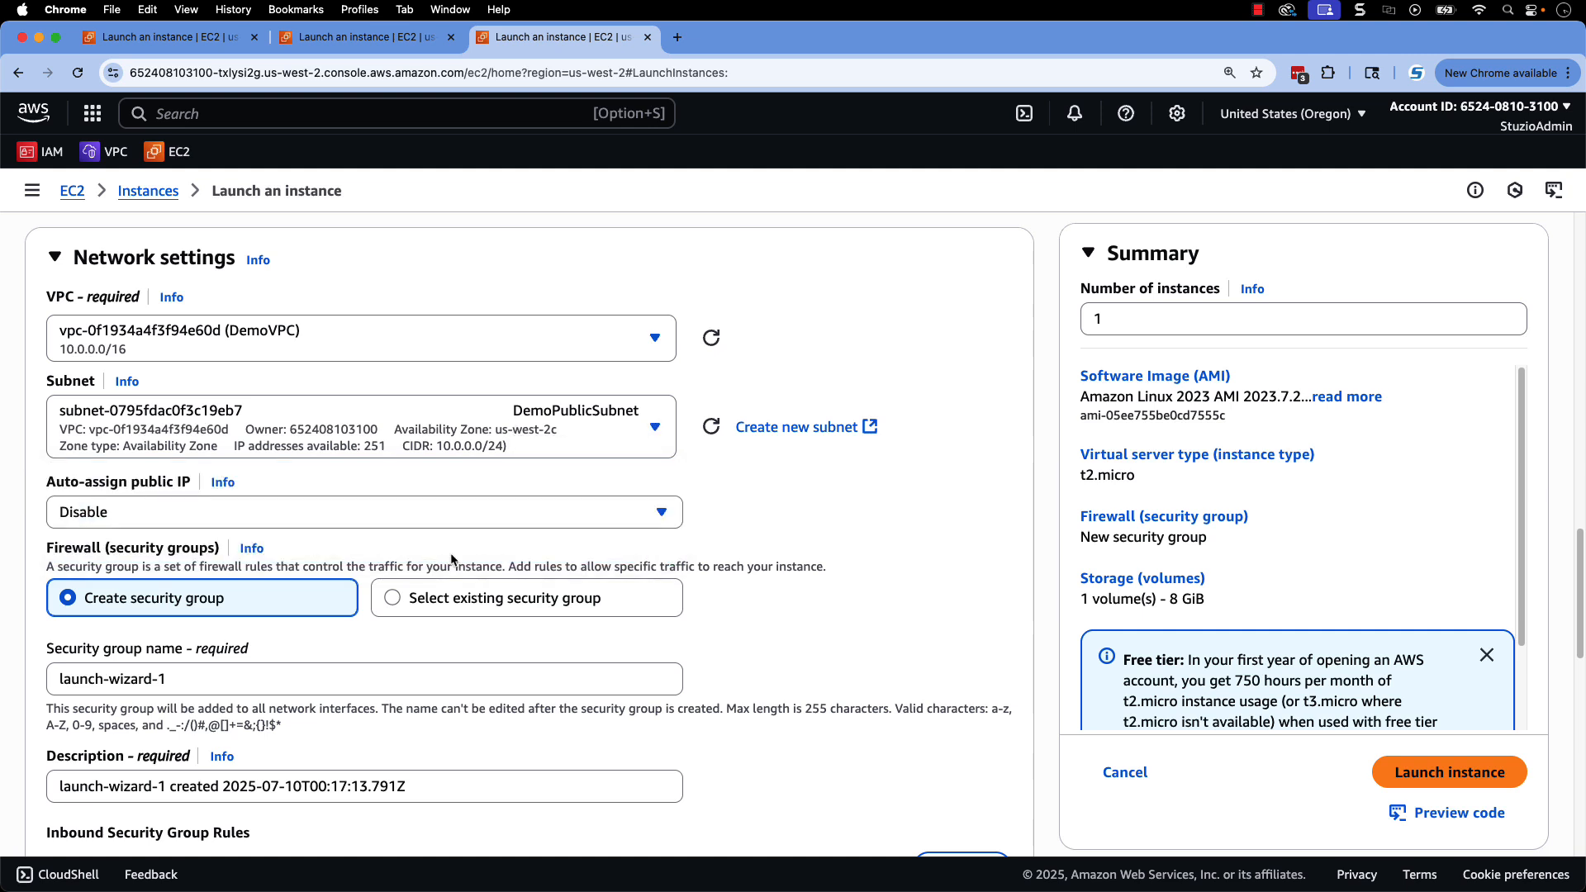
{"action": "left_click", "coordinate": [310, 518]}
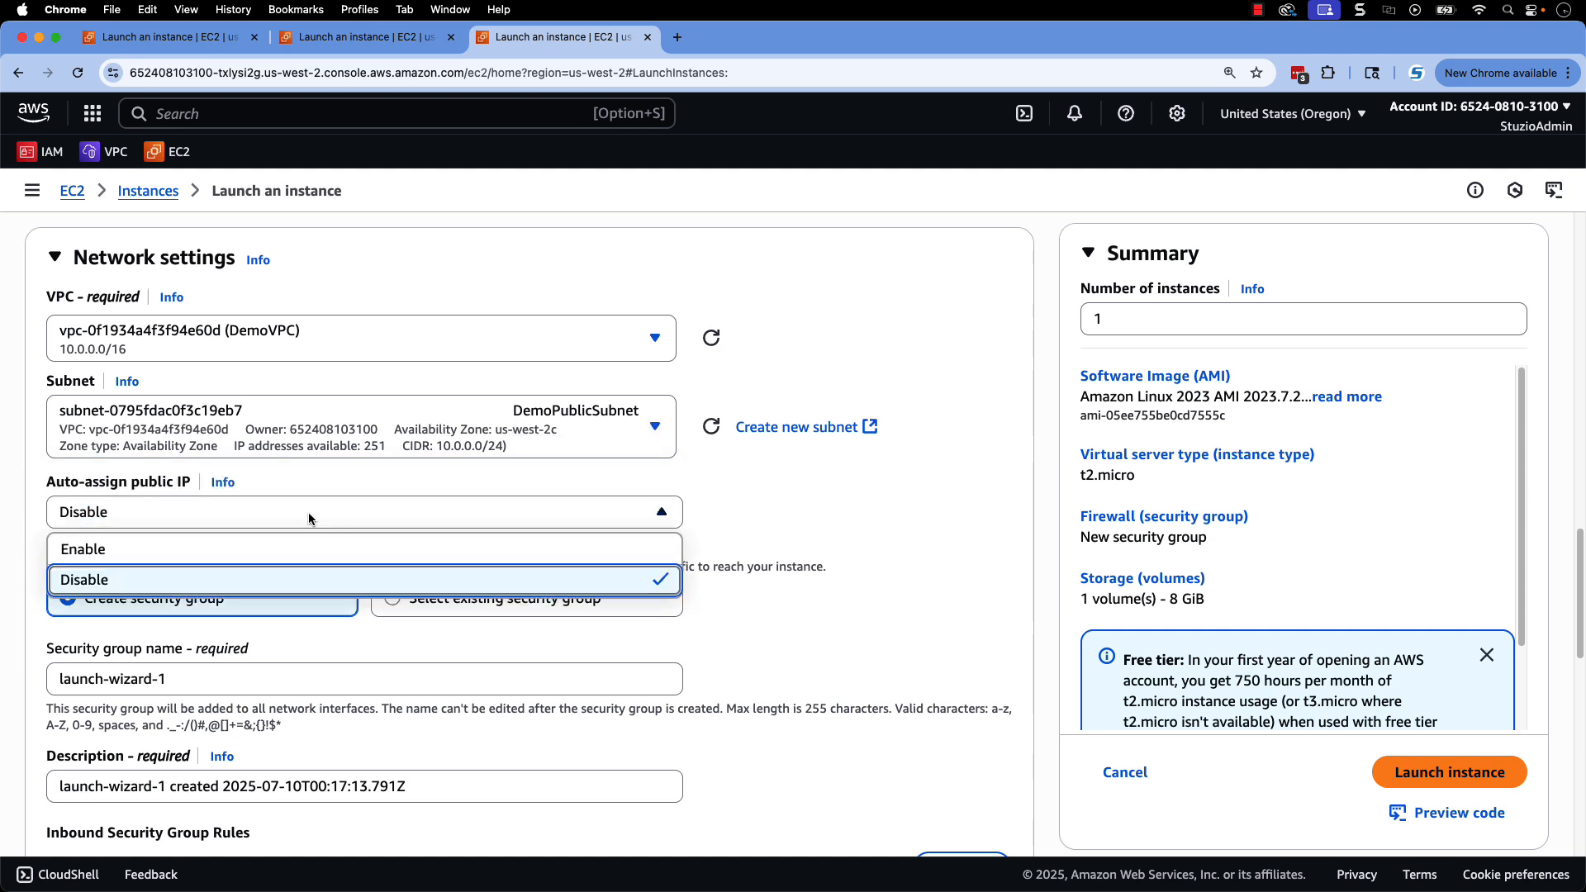
{"action": "left_click", "coordinate": [151, 550]}
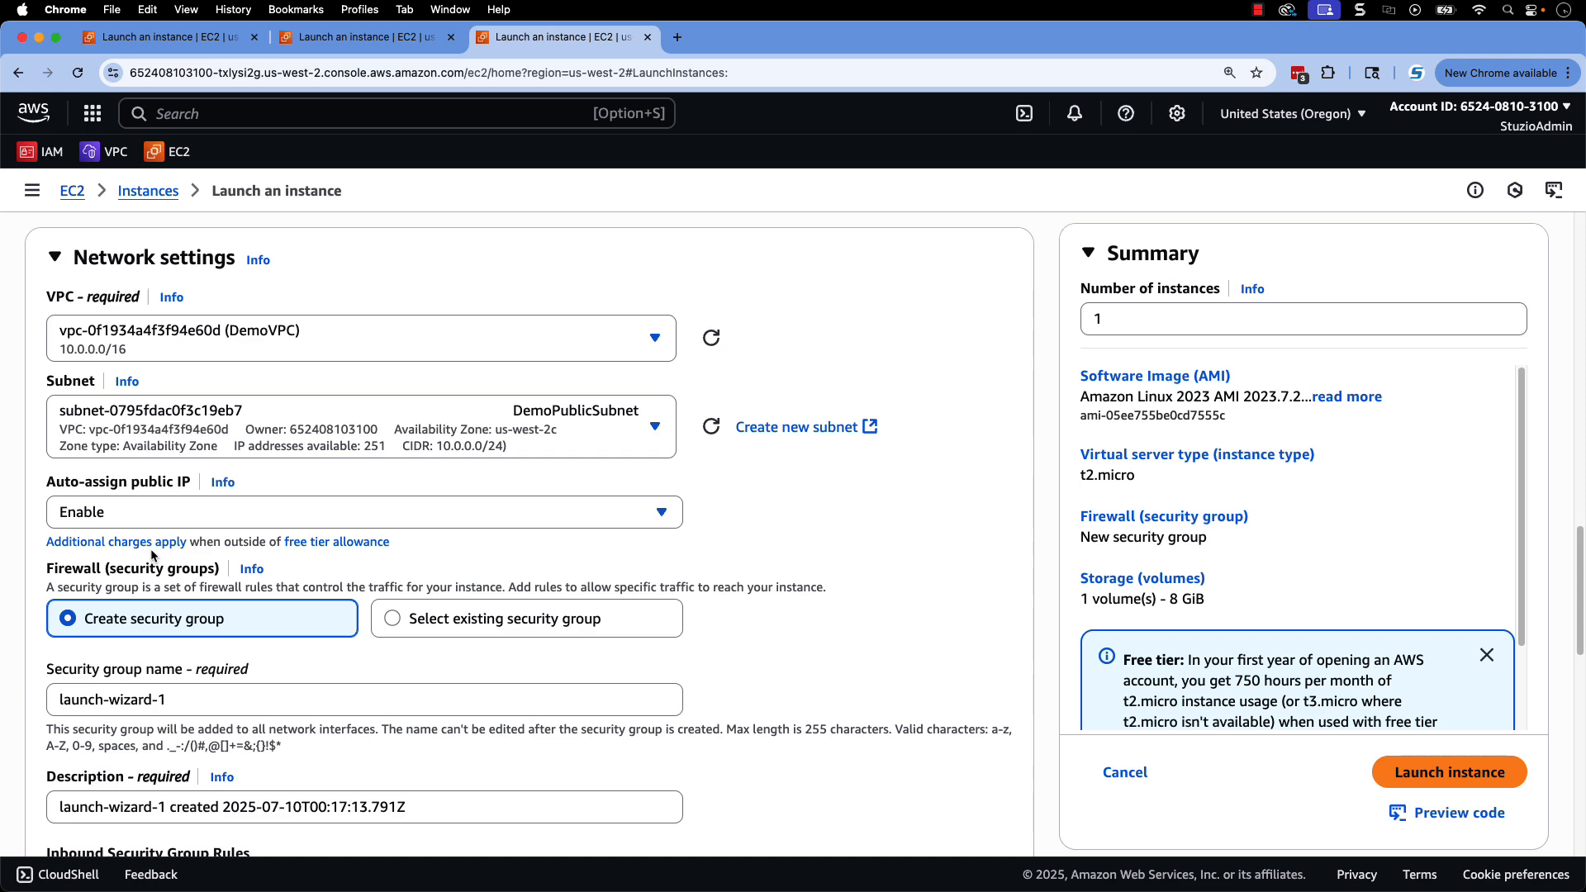
- Assign the existing security group Demo-SSM-SG to the instance
{"action": "scroll", "coordinate": [151, 549], "scroll_direction": "down", "scroll_amount": 3}
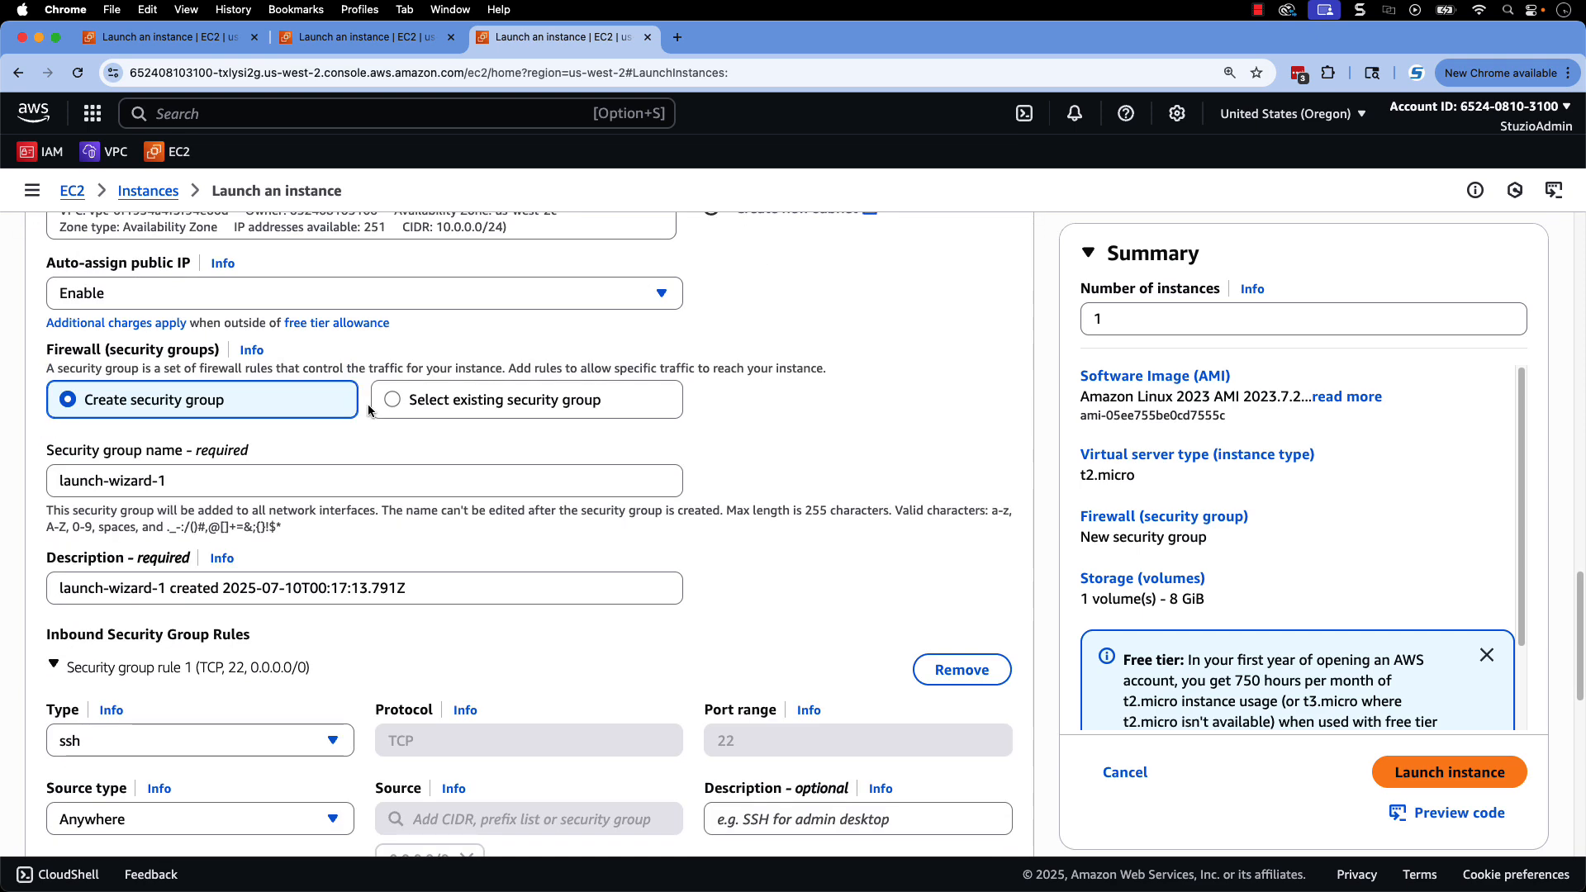
{"action": "left_click", "coordinate": [400, 402]}
{"action": "left_click", "coordinate": [650, 482]}
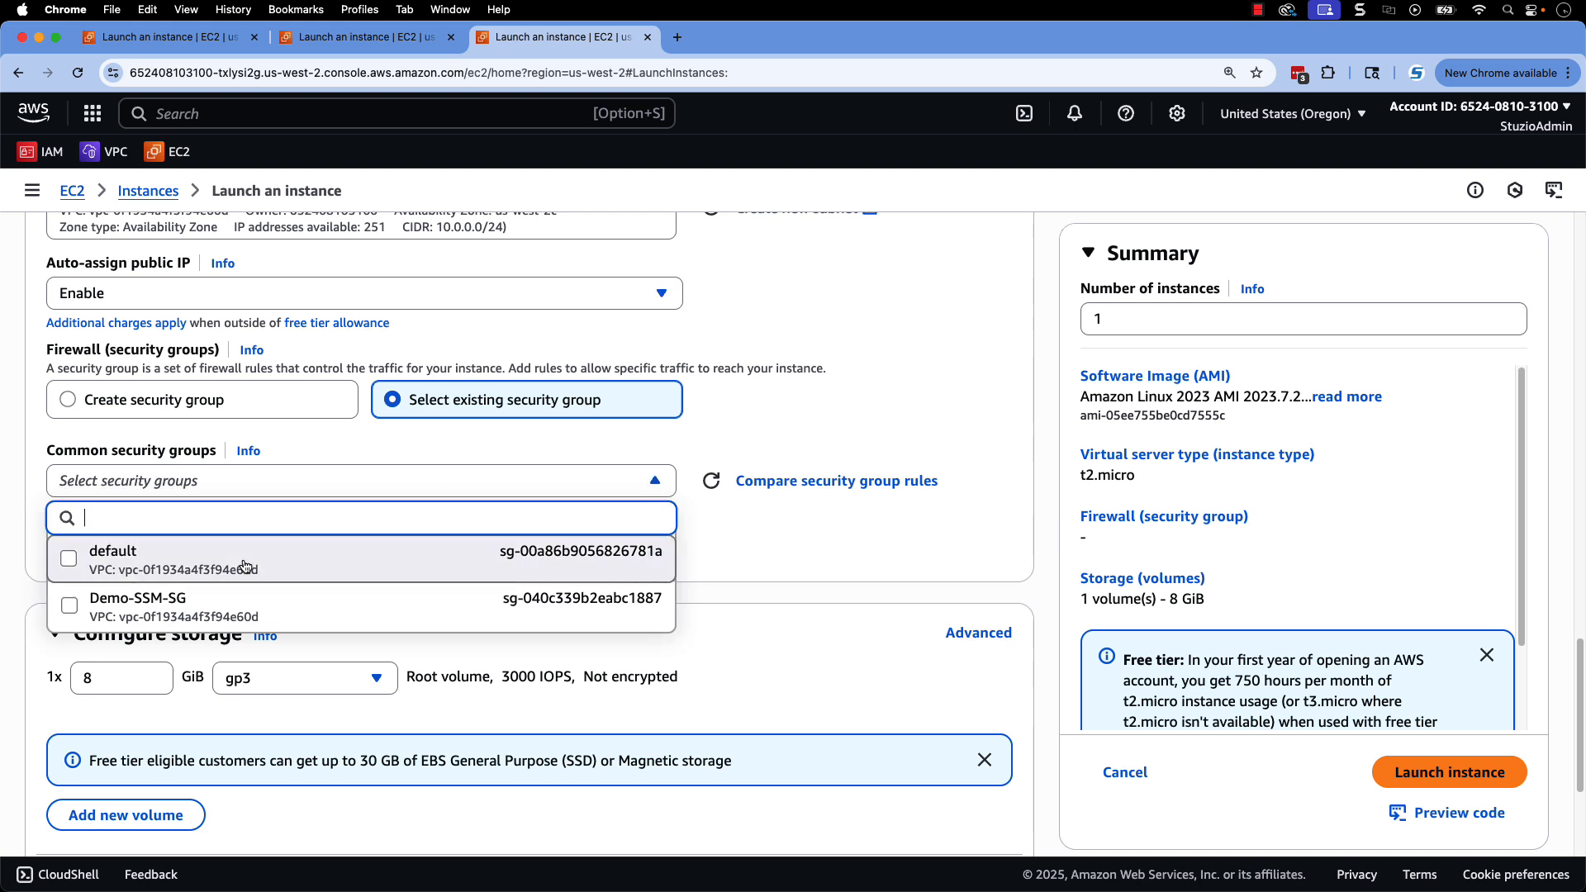
{"action": "left_click", "coordinate": [210, 614]}
- Set the IAM instance profile to SSMDemoEC2Role in the advanced details and launch the instance
{"action": "scroll", "coordinate": [761, 704], "scroll_direction": "down", "scroll_amount": 4}
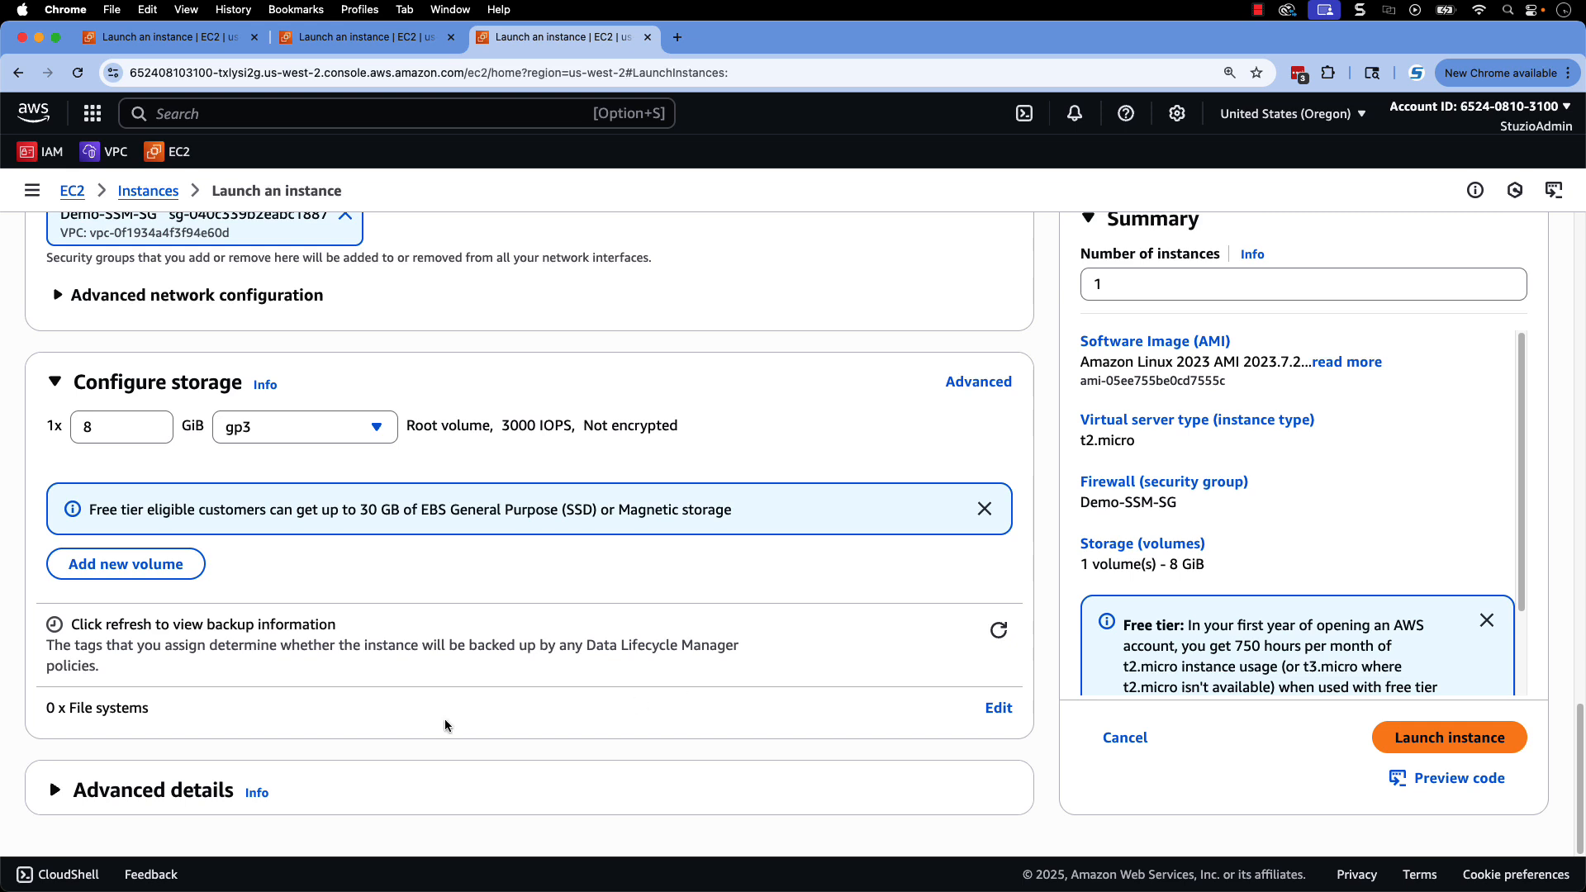
{"action": "left_click", "coordinate": [55, 791]}
{"action": "scroll", "coordinate": [489, 743], "scroll_direction": "down", "scroll_amount": 3}
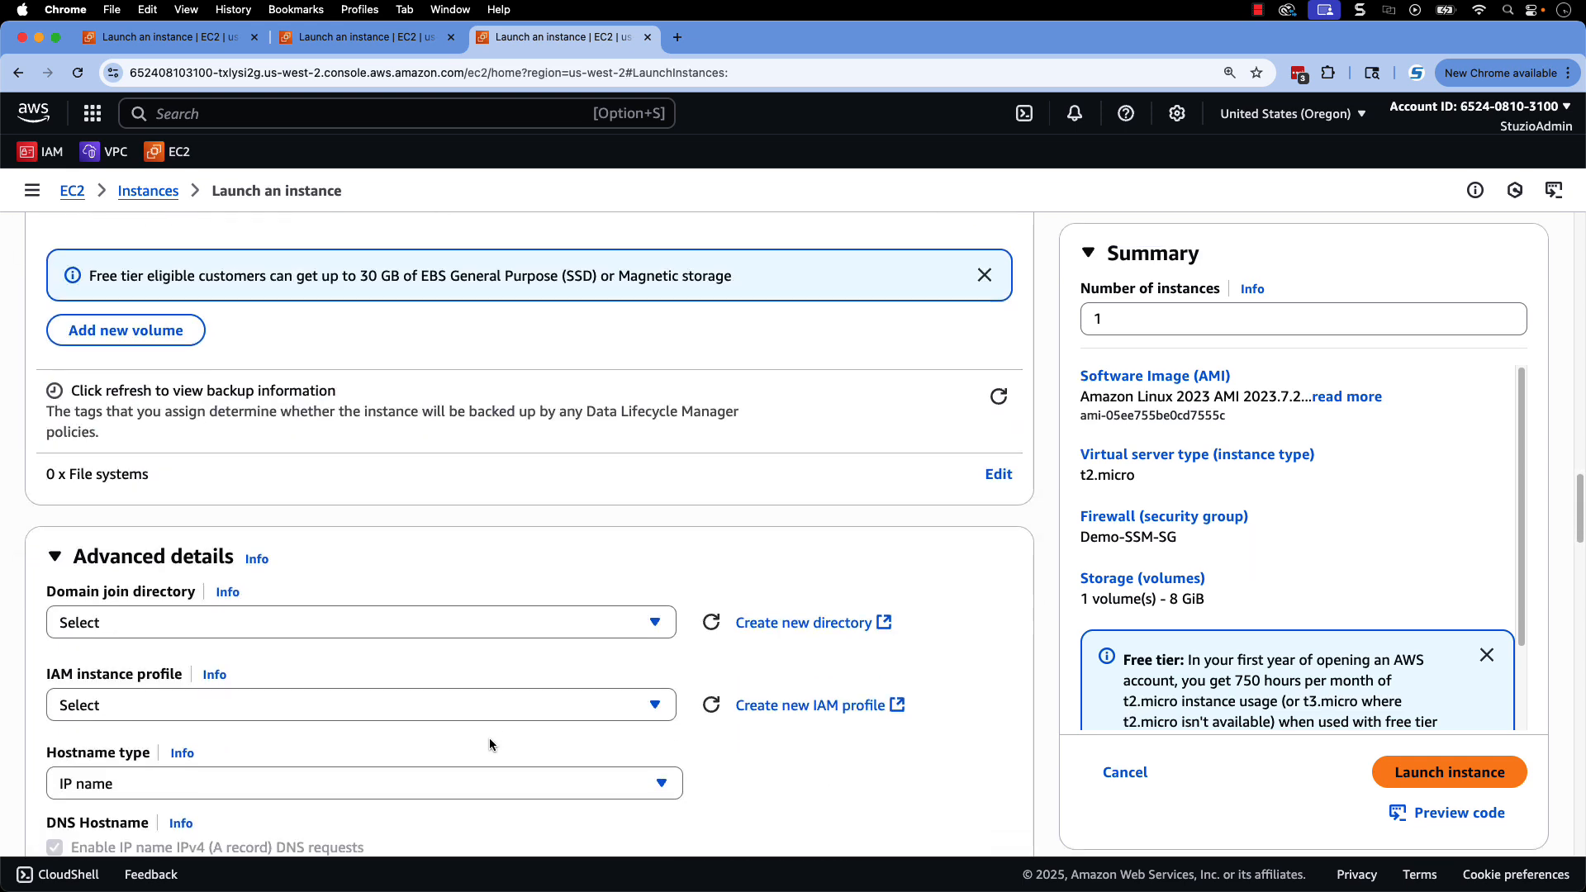
{"action": "scroll", "coordinate": [488, 744], "scroll_direction": "down", "scroll_amount": 3}
{"action": "left_click", "coordinate": [431, 520]}
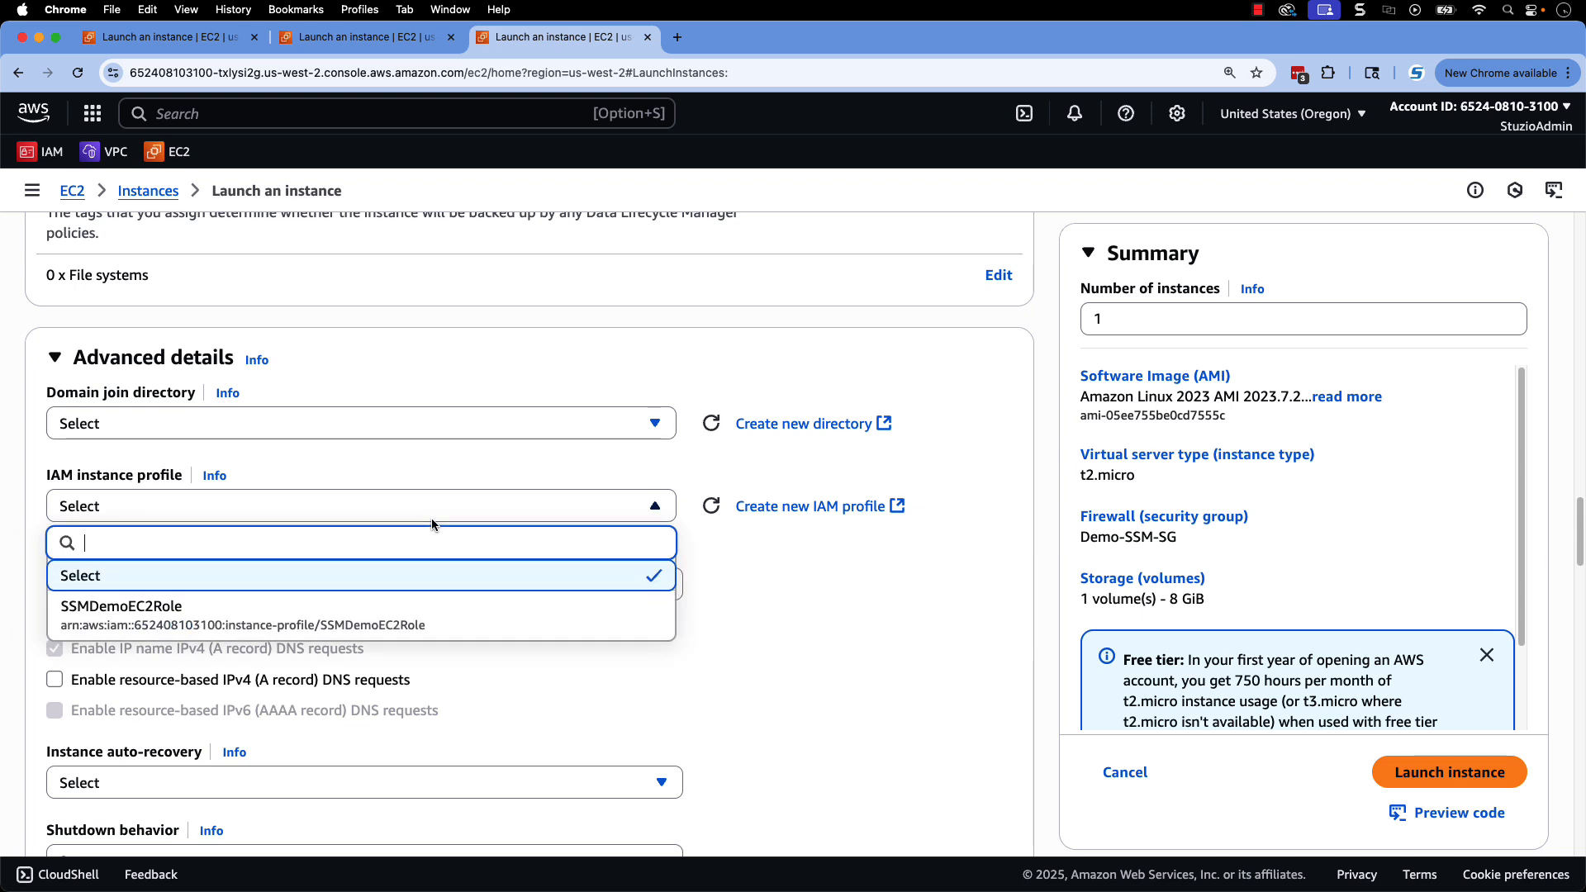
{"action": "left_click", "coordinate": [294, 621]}
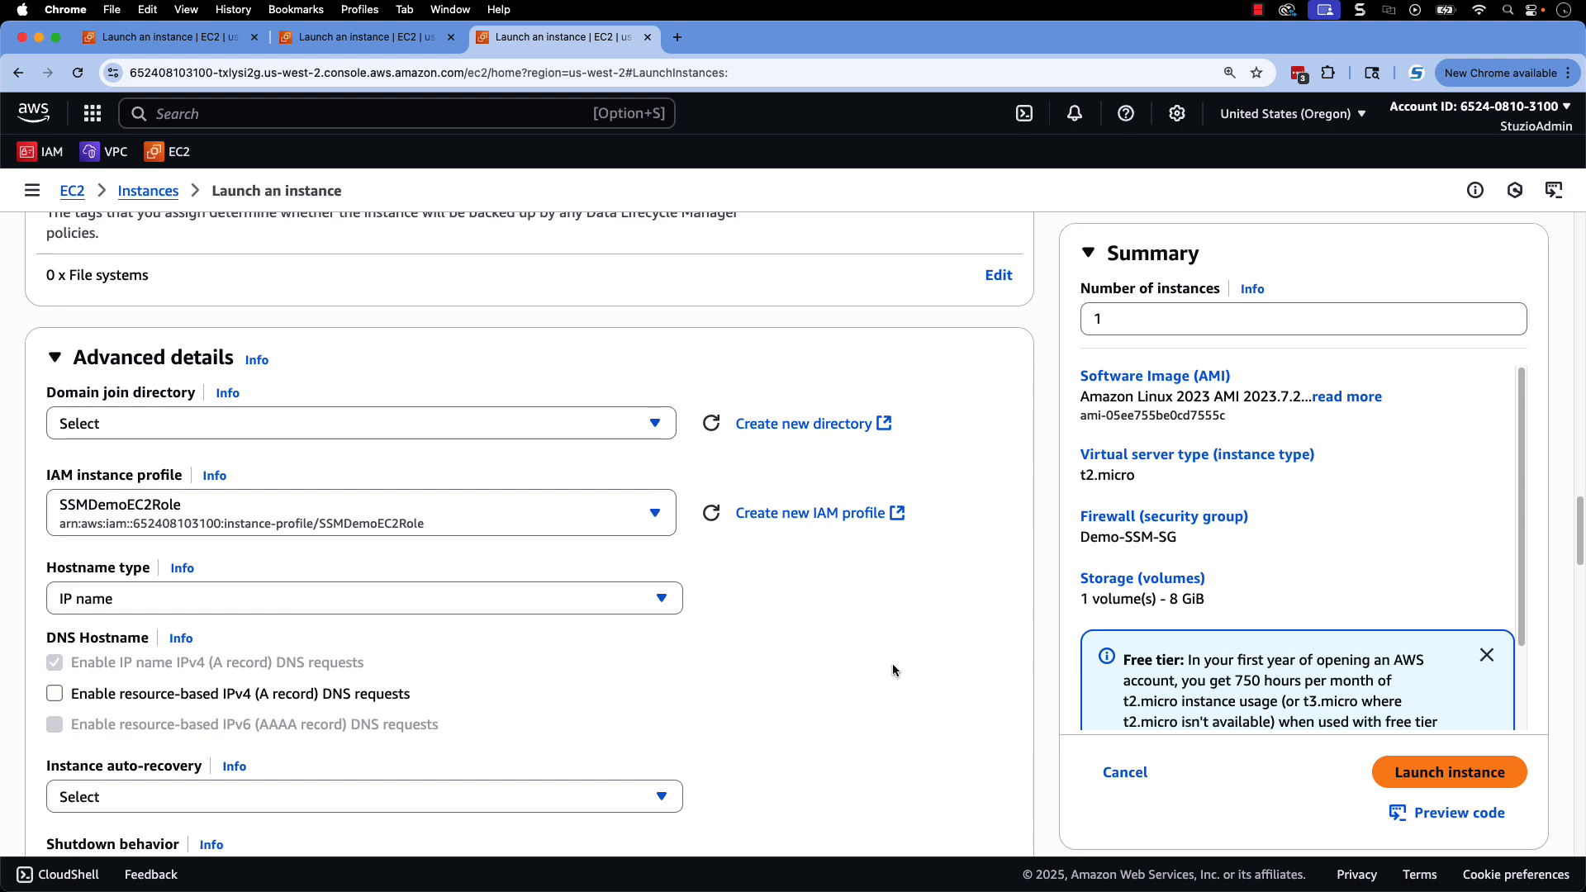
{"action": "left_click", "coordinate": [1443, 776]}
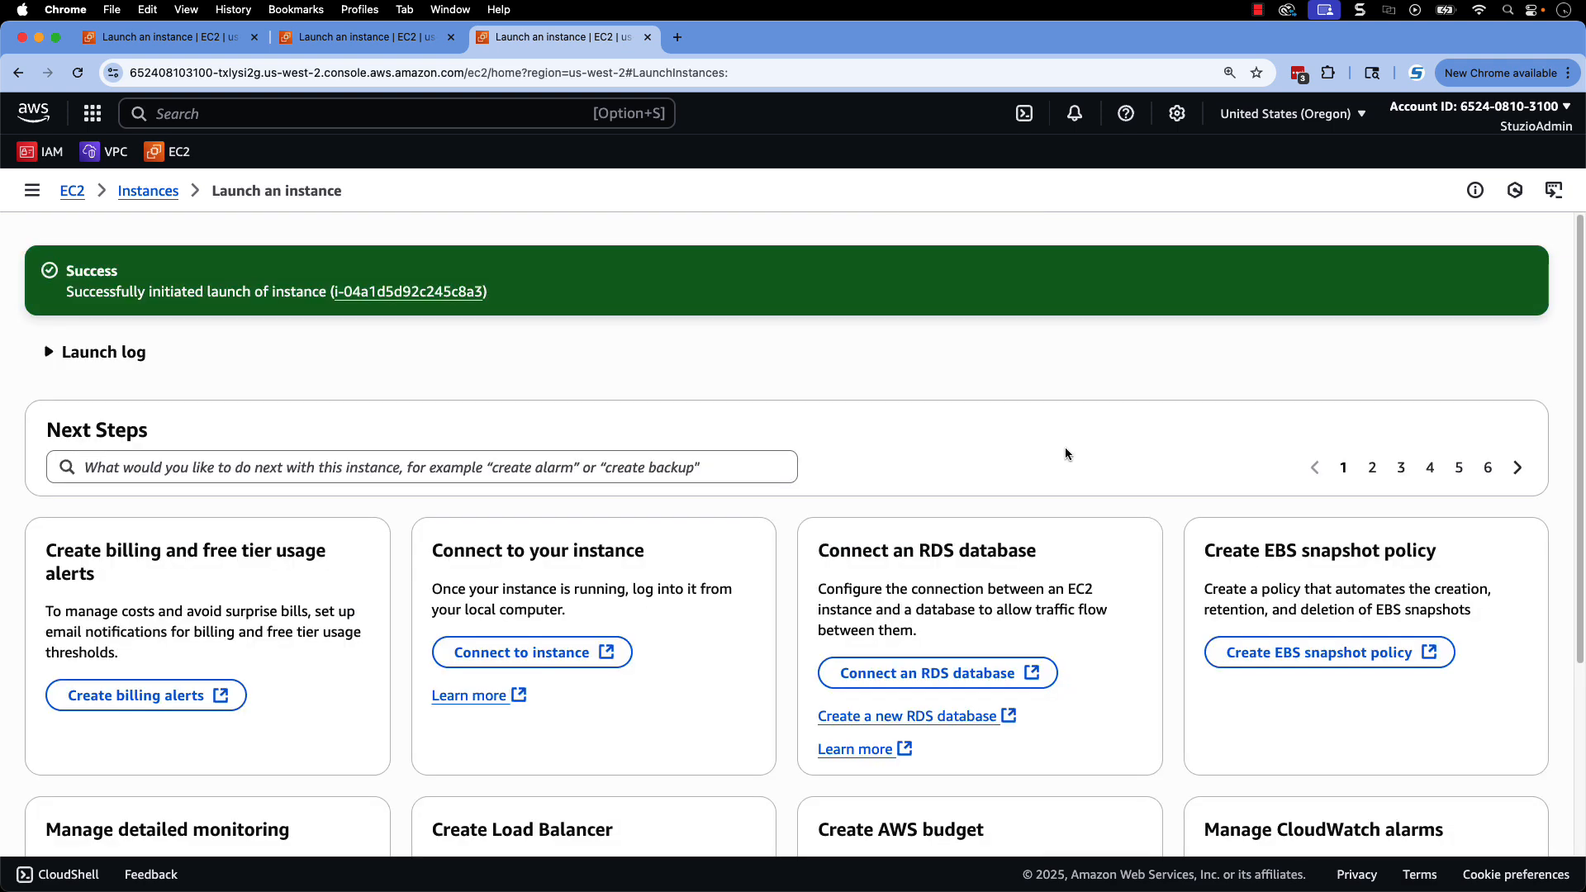
- Open the launched DemoPublicLinux instance and connect to it with Session Manager
{"action": "left_click", "coordinate": [417, 293]}
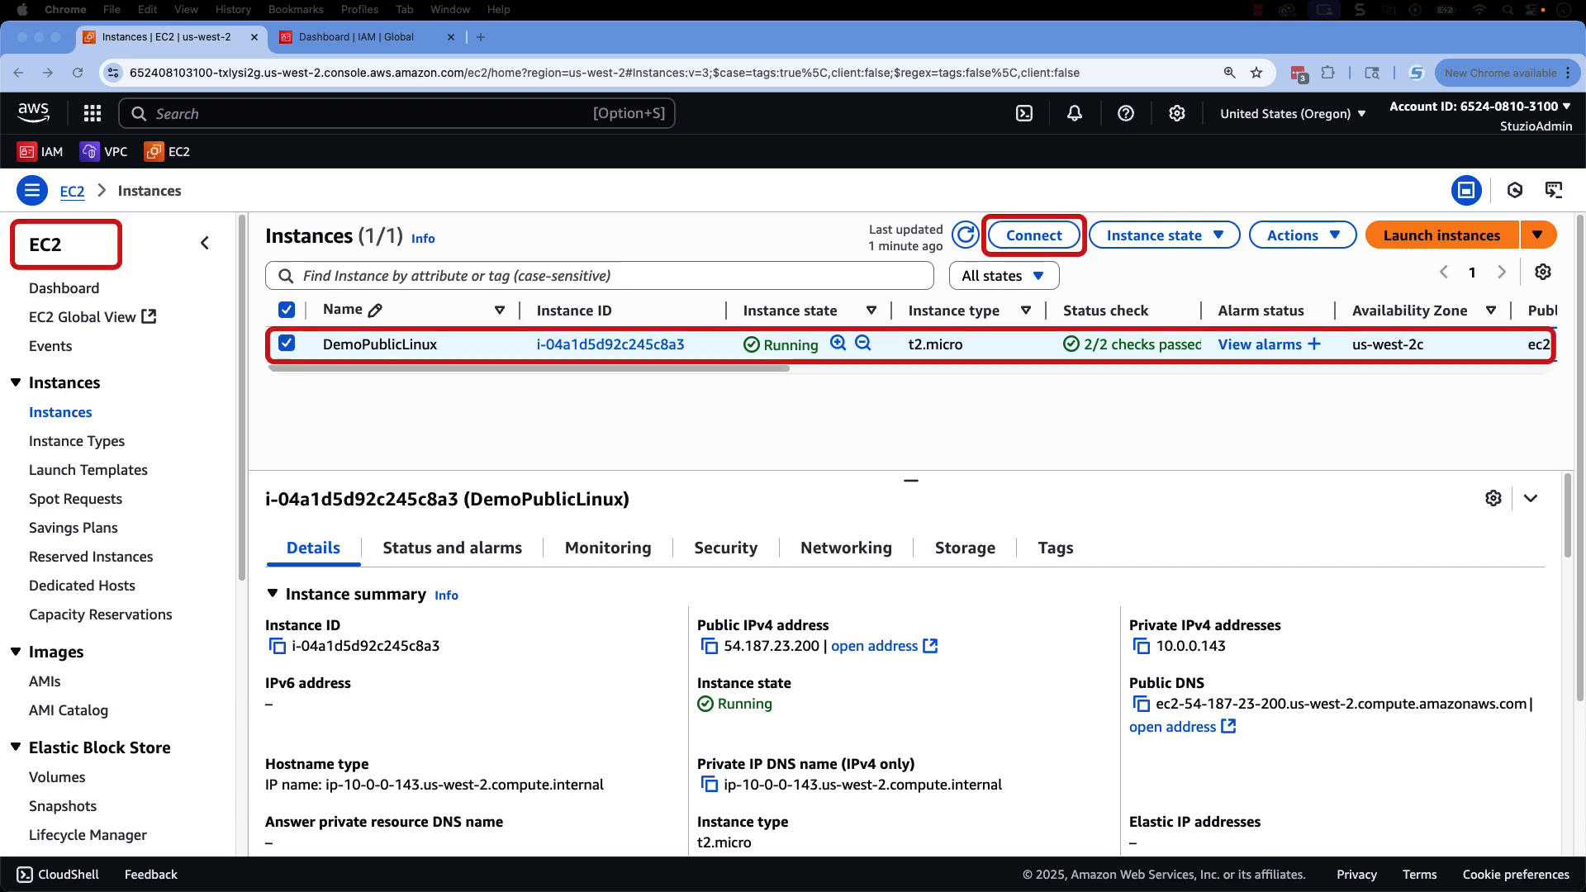
{"action": "left_click", "coordinate": [1033, 235]}
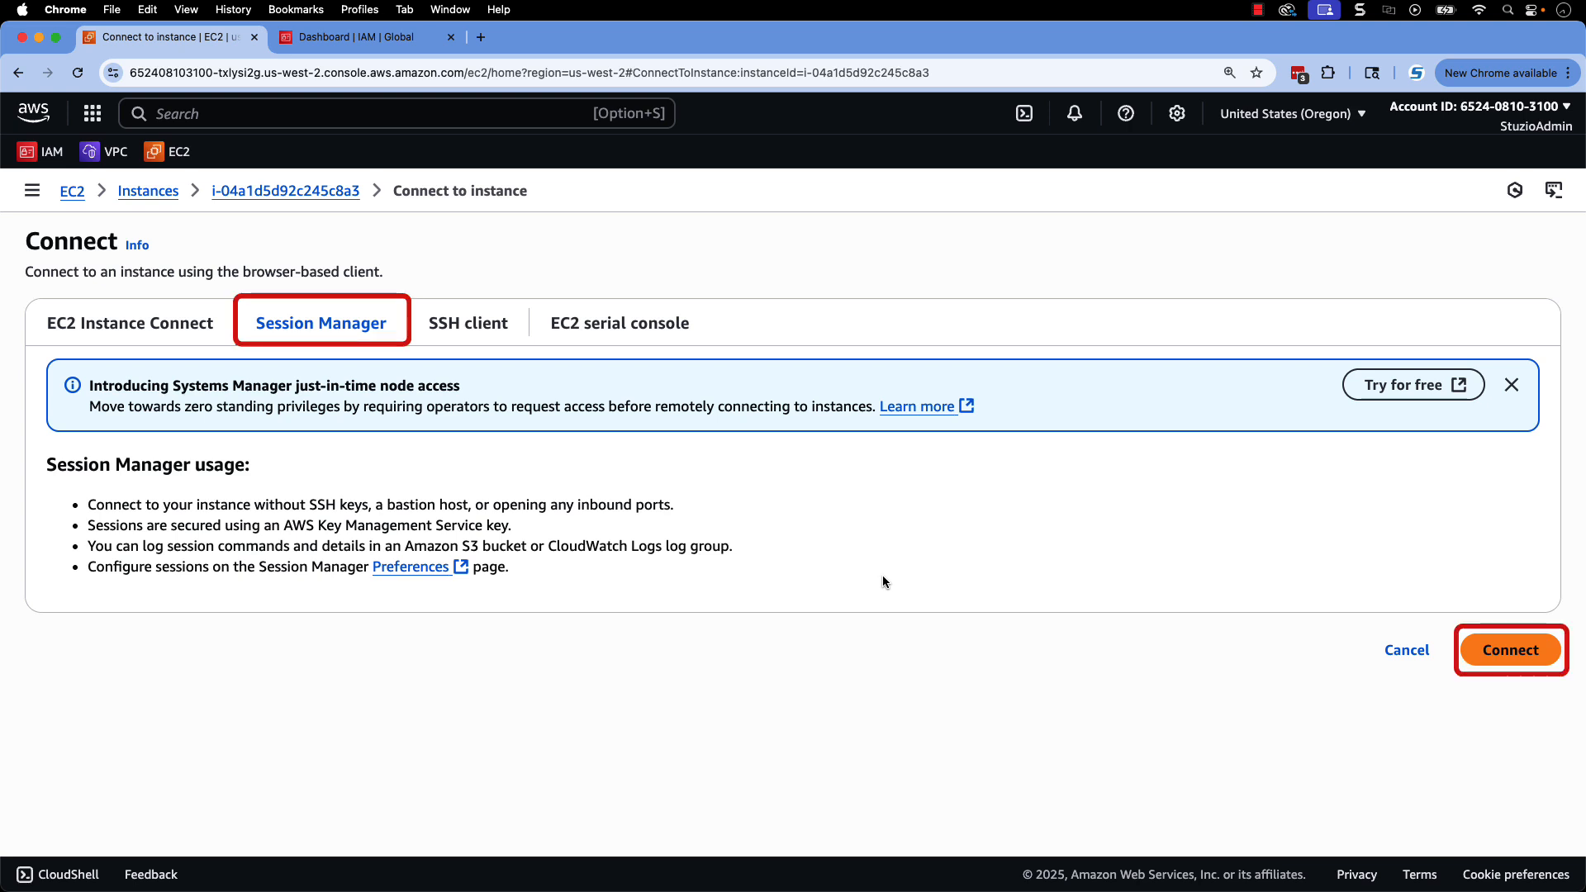
{"action": "left_click", "coordinate": [1511, 653]}
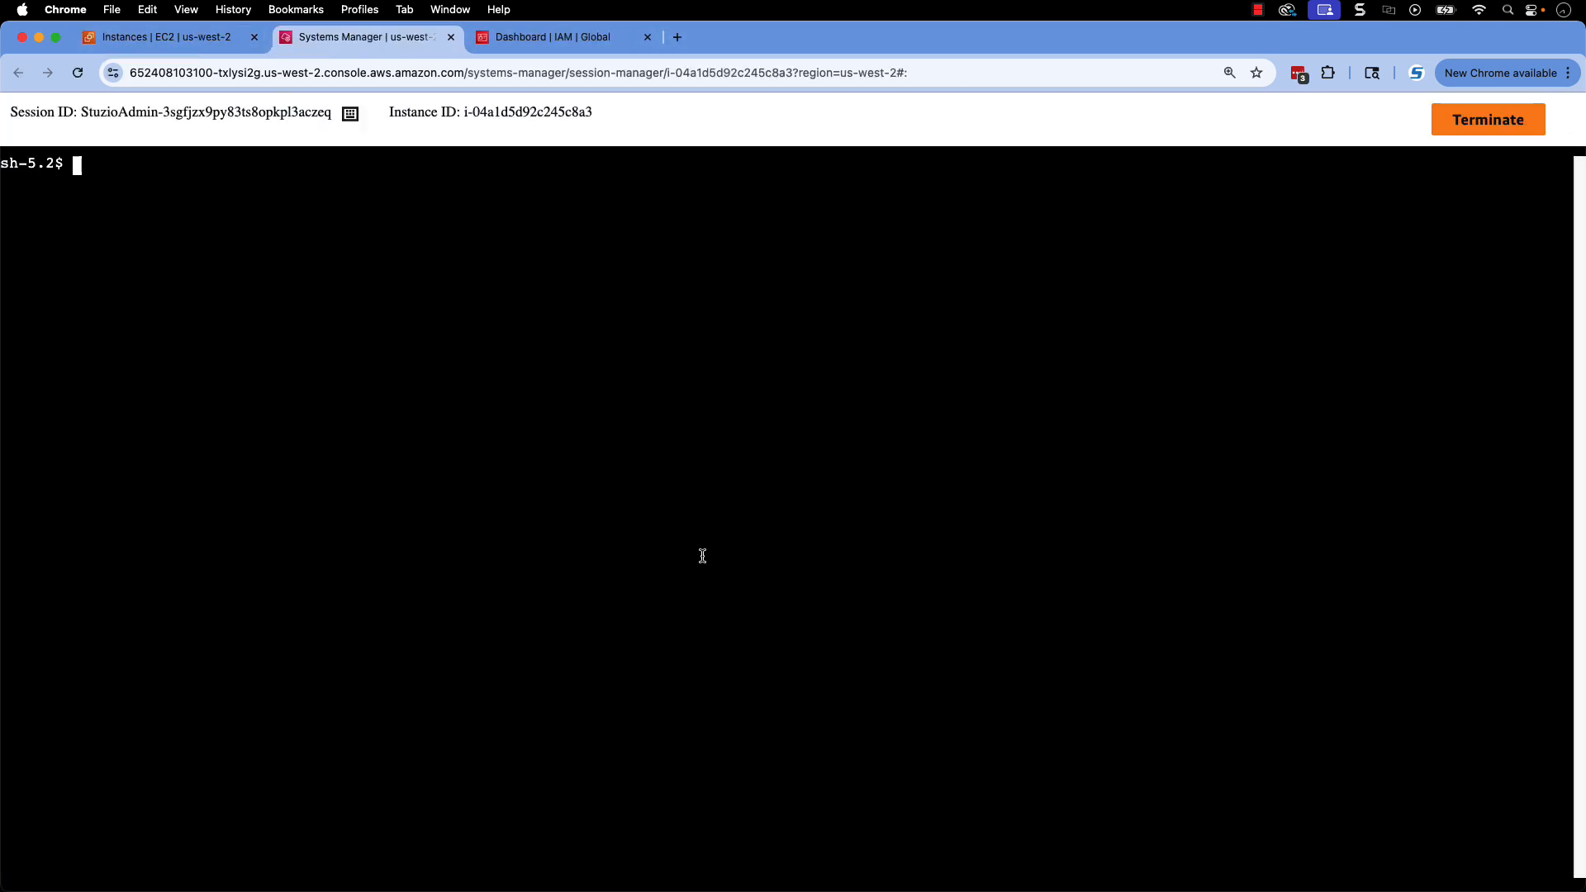
- Run pwd and ifconfig in the Session Manager shell and terminate the session
{"action": "type", "text": "pwd"}
{"action": "key", "text": "Return"}
{"action": "type", "text": "i"}
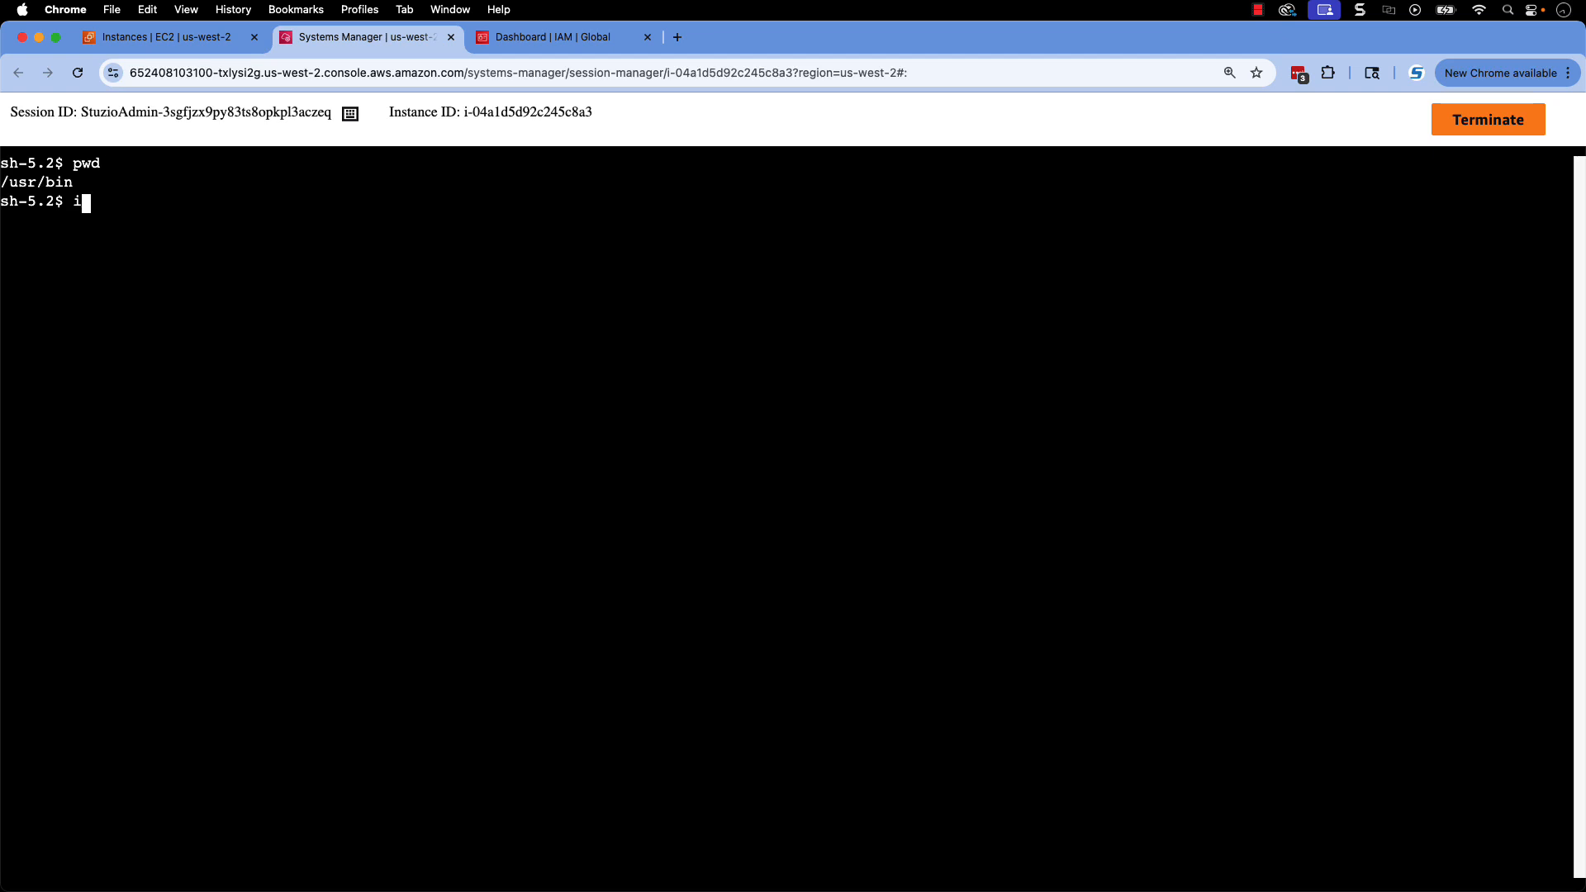
{"action": "type", "text": "fconfig"}
{"action": "key", "text": "Return"}
{"action": "left_click", "coordinate": [1482, 124]}
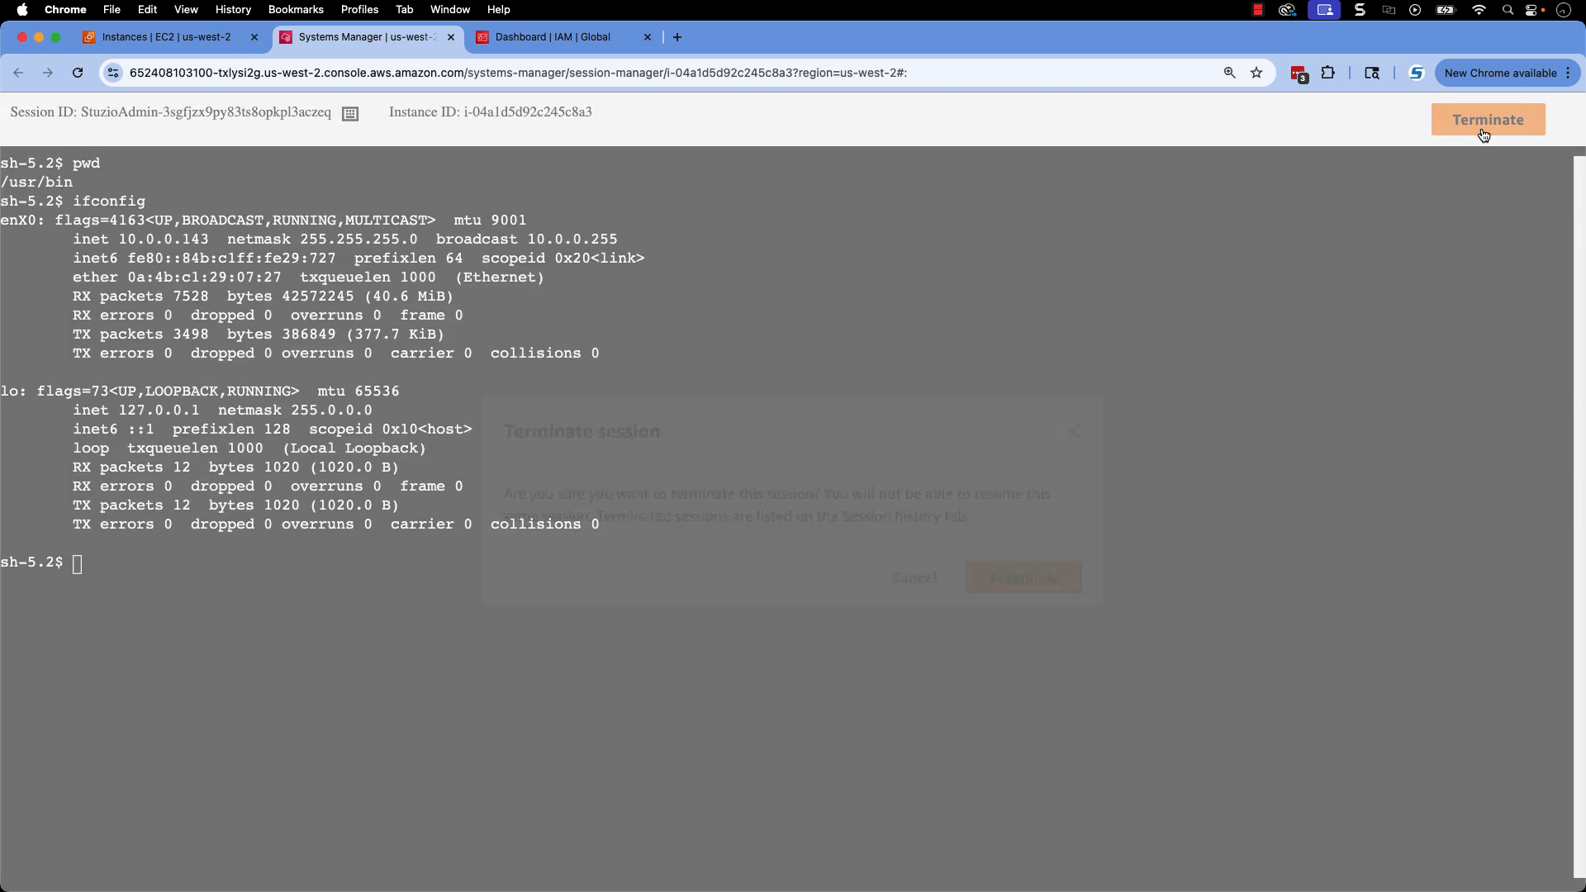
{"action": "left_click", "coordinate": [1026, 571]}
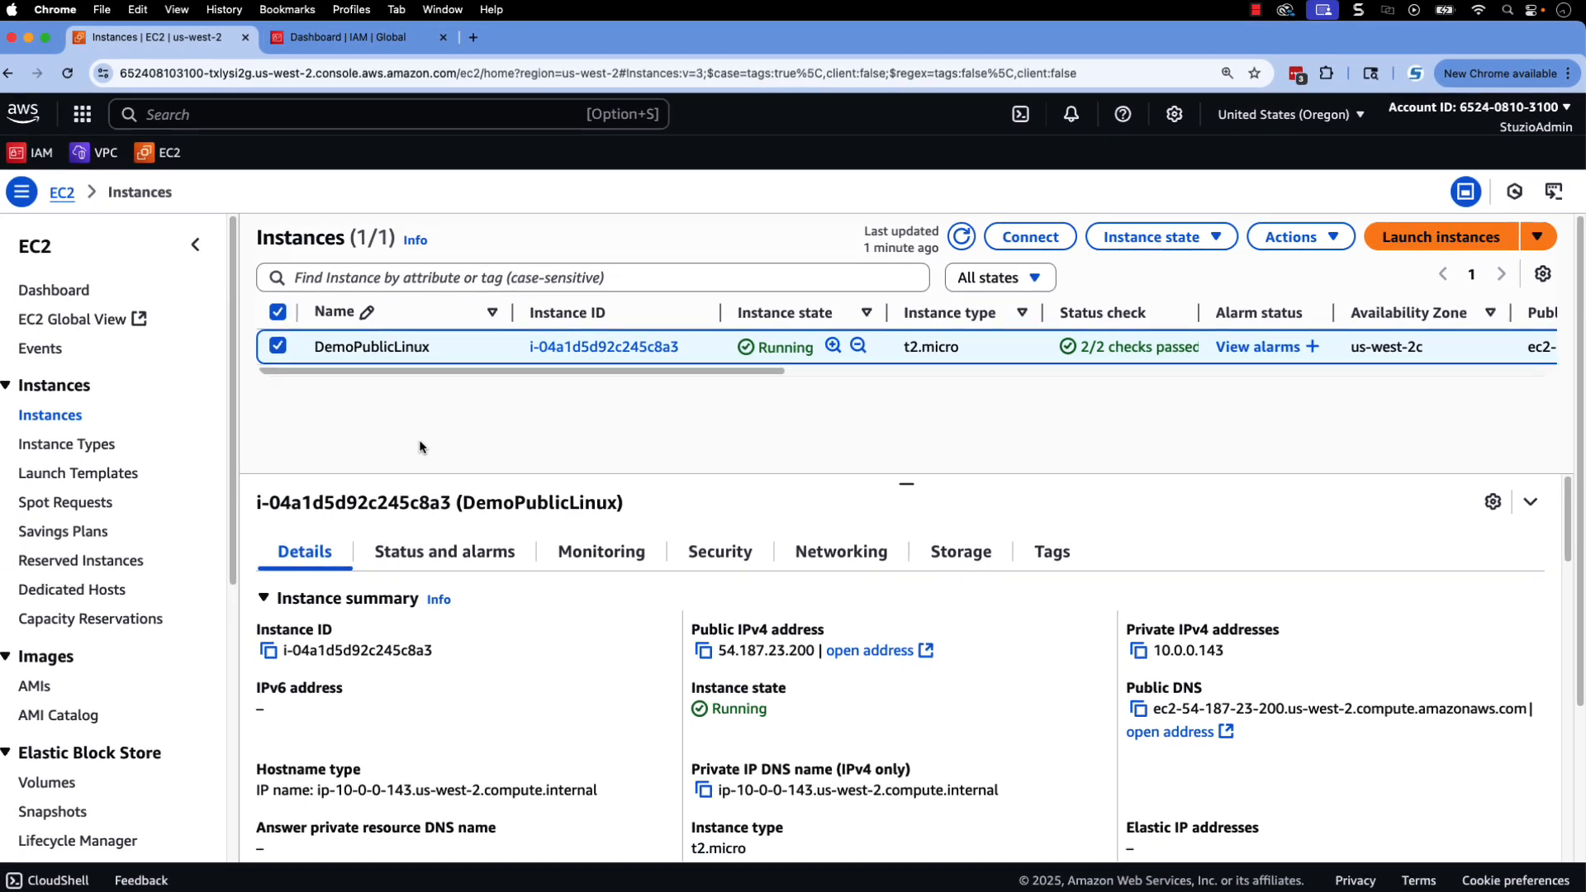
- Switch to the IAM console and open the details of the IAM user other than StuzioAdmin
{"action": "left_click", "coordinate": [341, 38]}
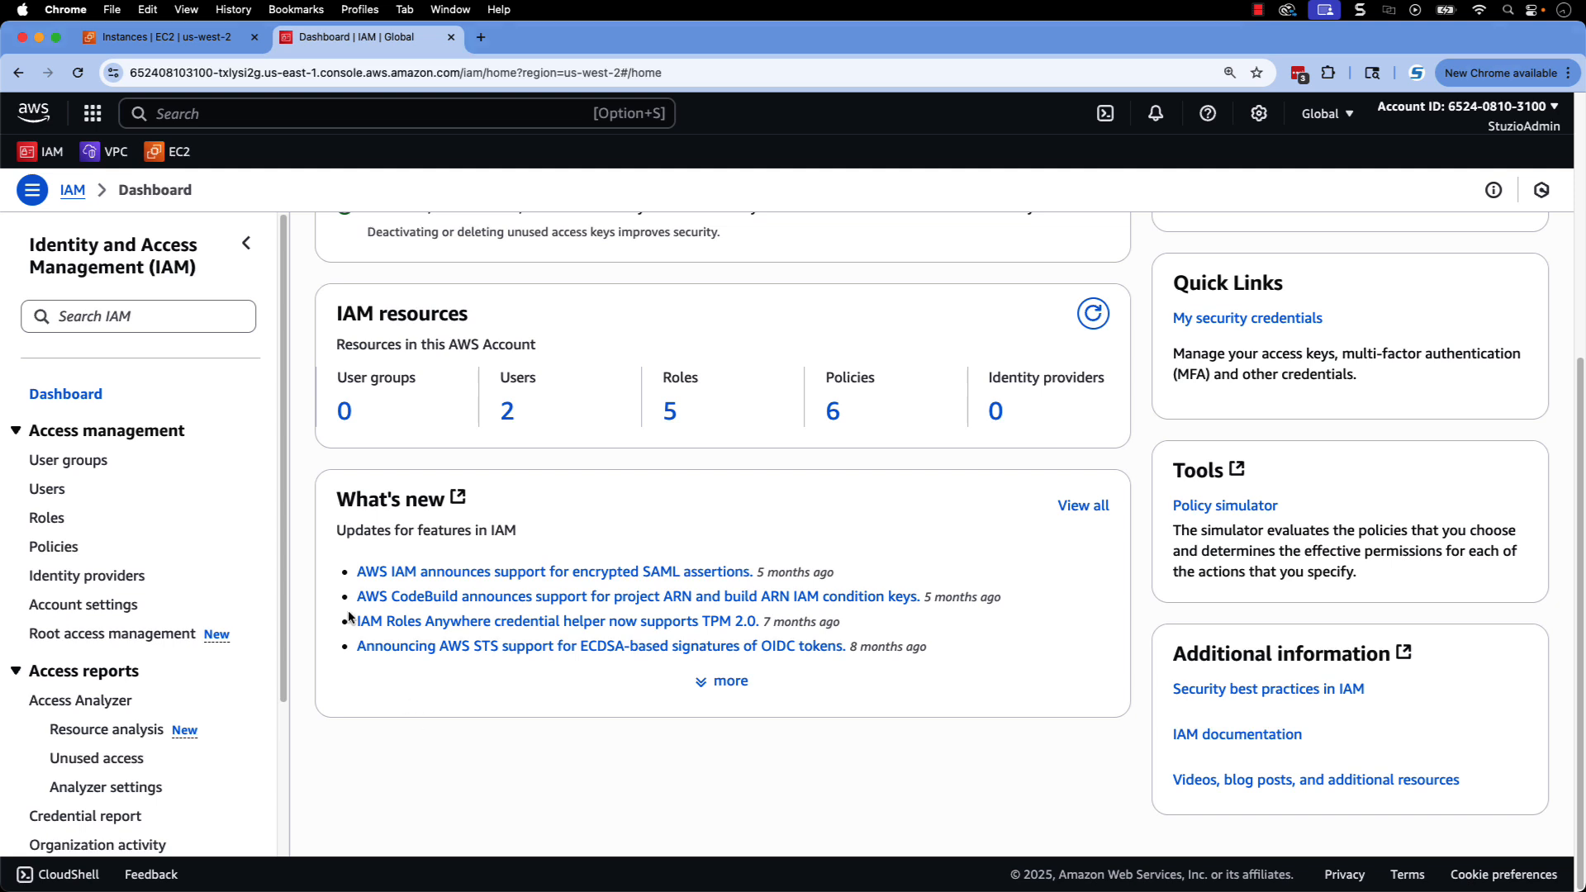
{"action": "left_click", "coordinate": [47, 489]}
{"action": "left_click", "coordinate": [393, 421]}
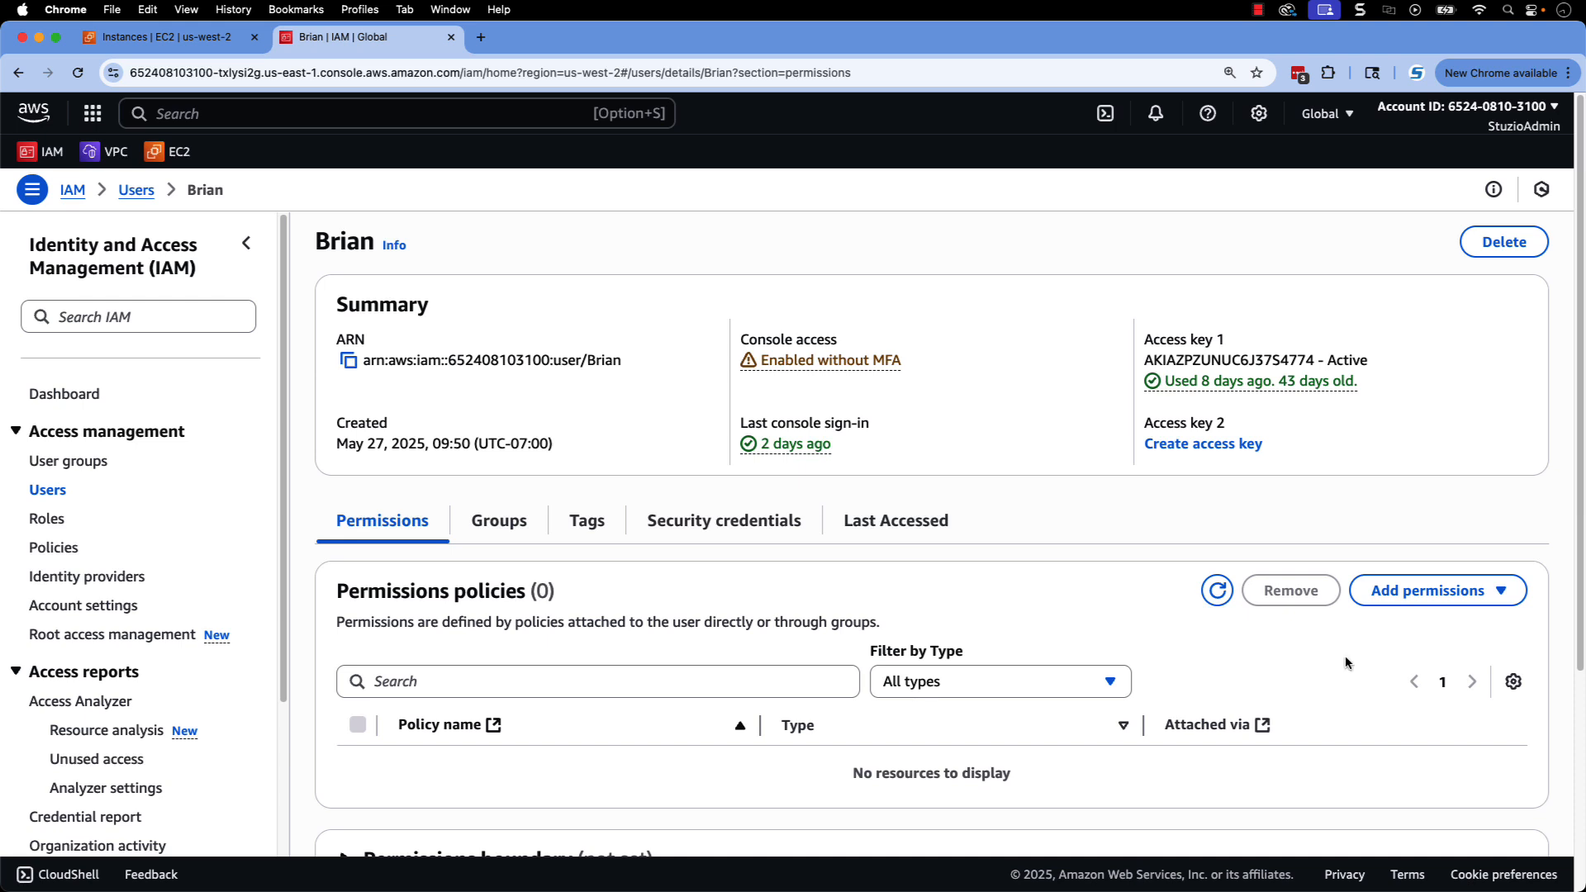
- Add permissions to this IAM user by attaching the DemoSessionManagerUserPolicy policy directly
{"action": "left_click", "coordinate": [1384, 590]}
{"action": "left_click", "coordinate": [1386, 628]}
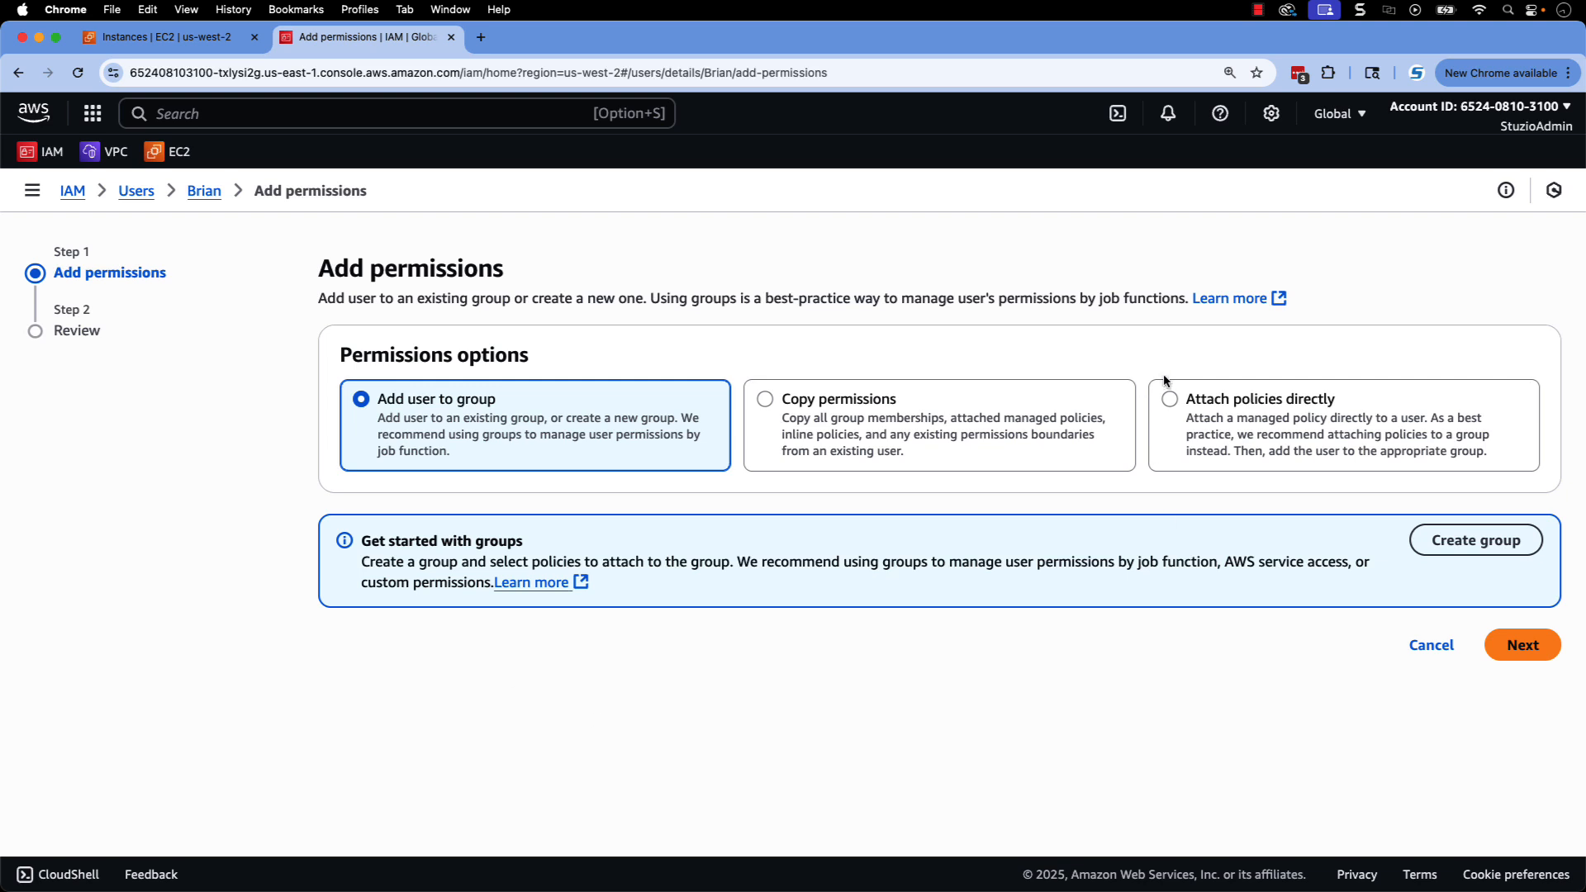
{"action": "left_click", "coordinate": [1169, 400]}
{"action": "type", "text": "demoSess"}
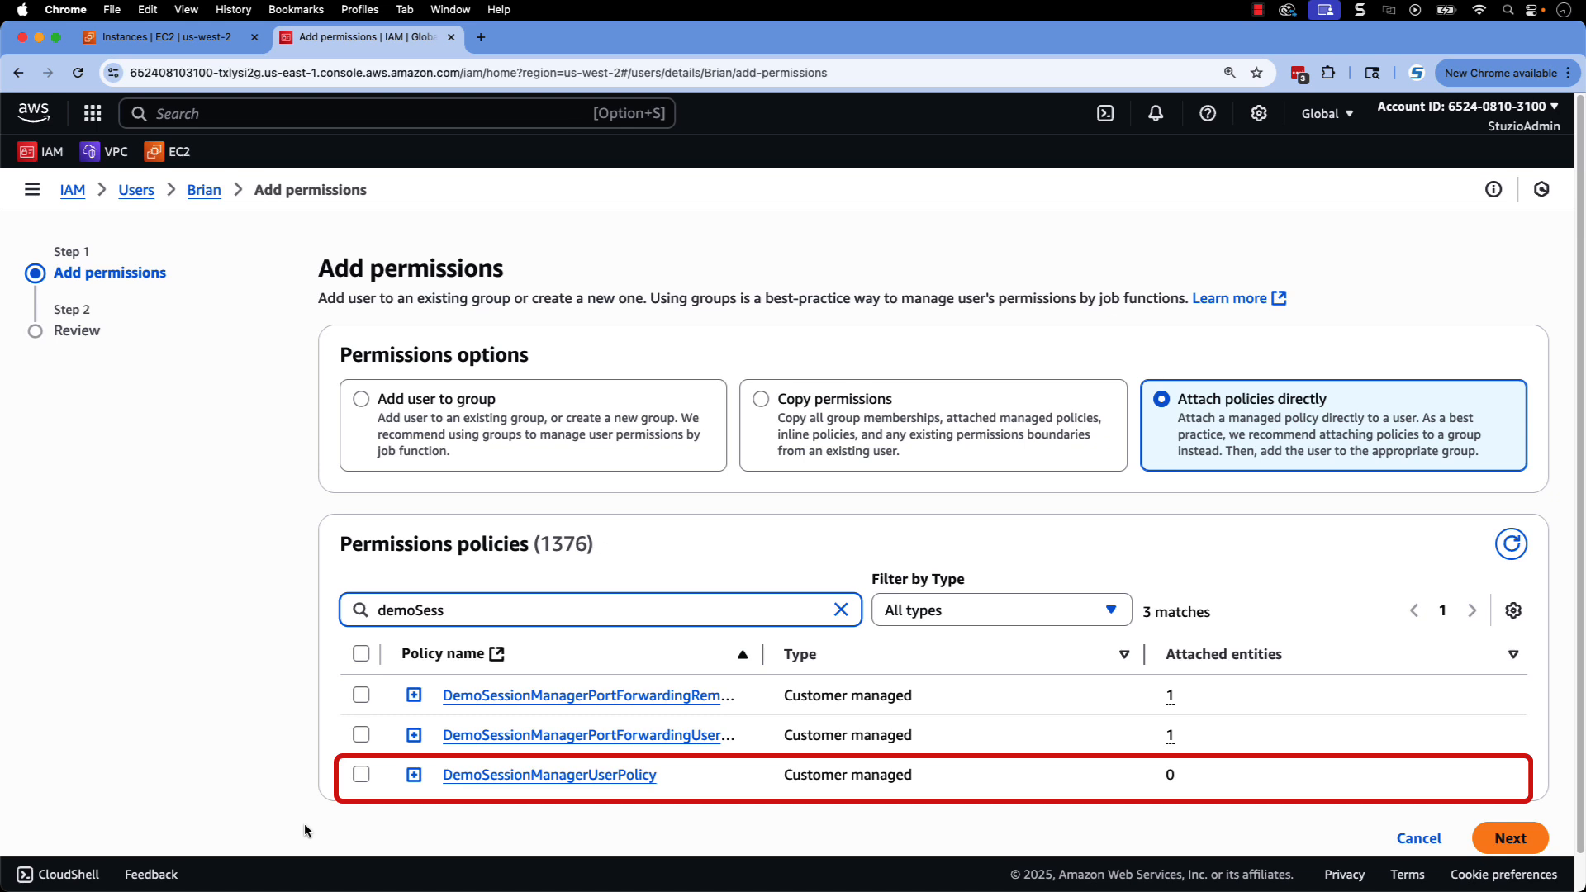
{"action": "left_click", "coordinate": [361, 773]}
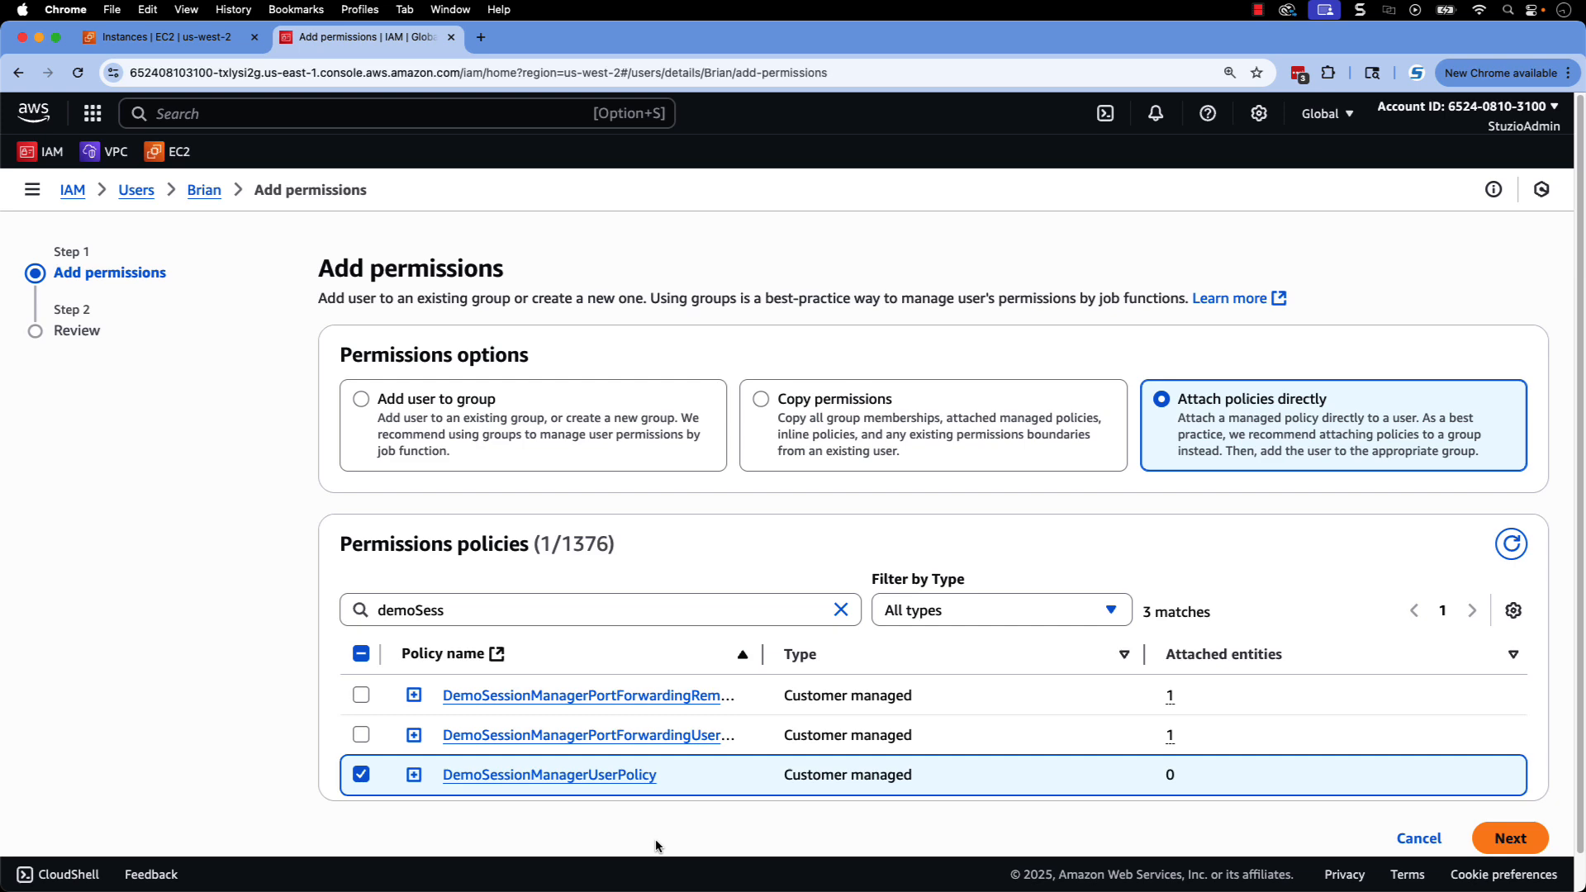
{"action": "left_click", "coordinate": [1509, 837]}
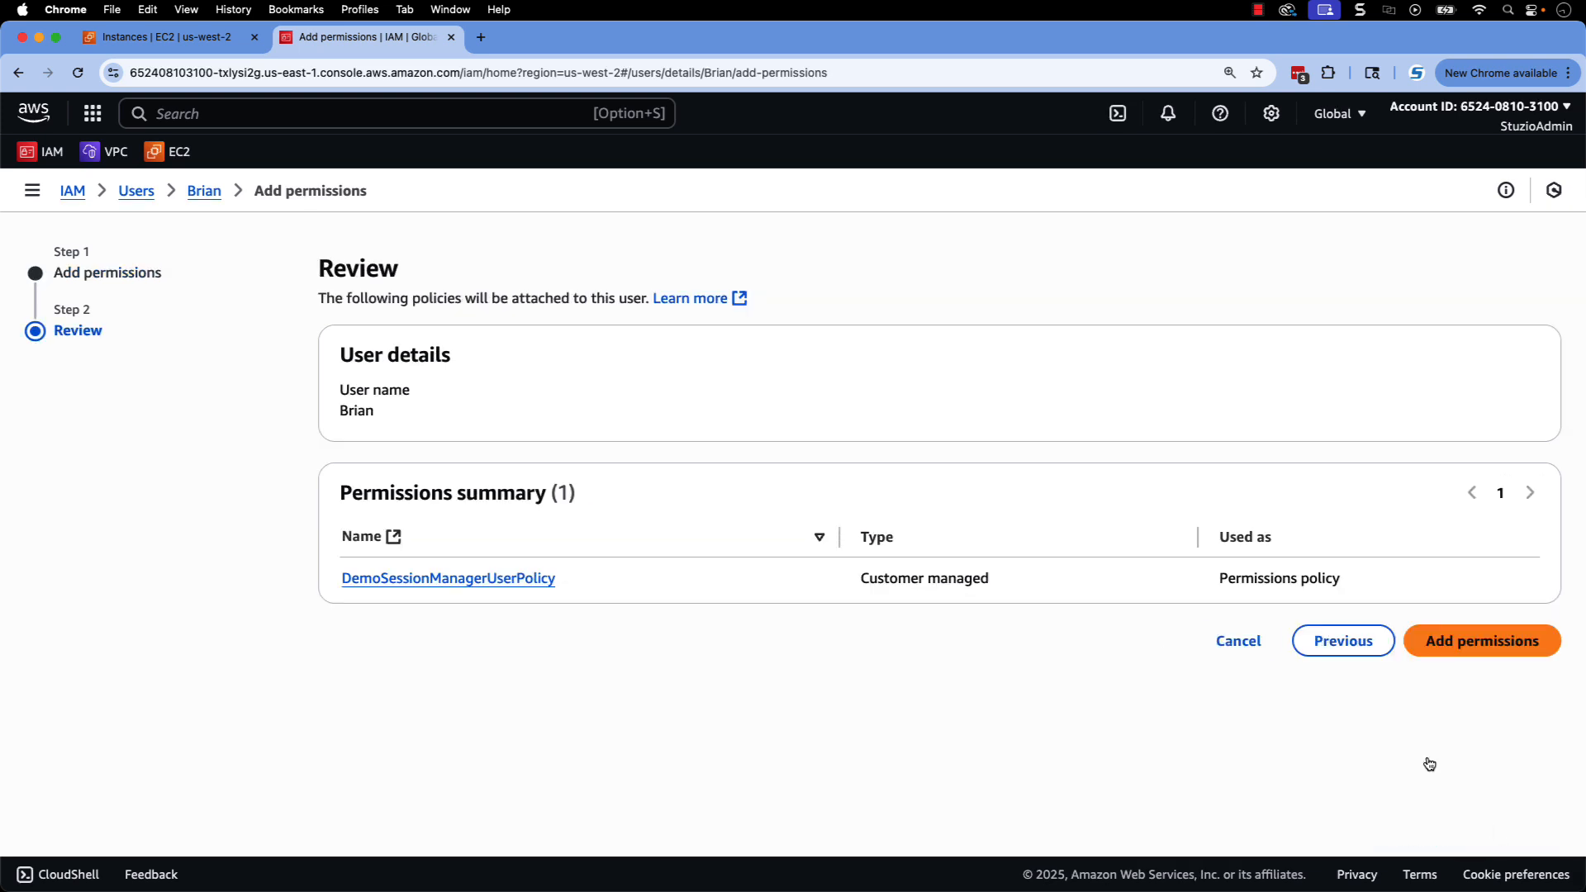
{"action": "left_click", "coordinate": [1420, 641]}
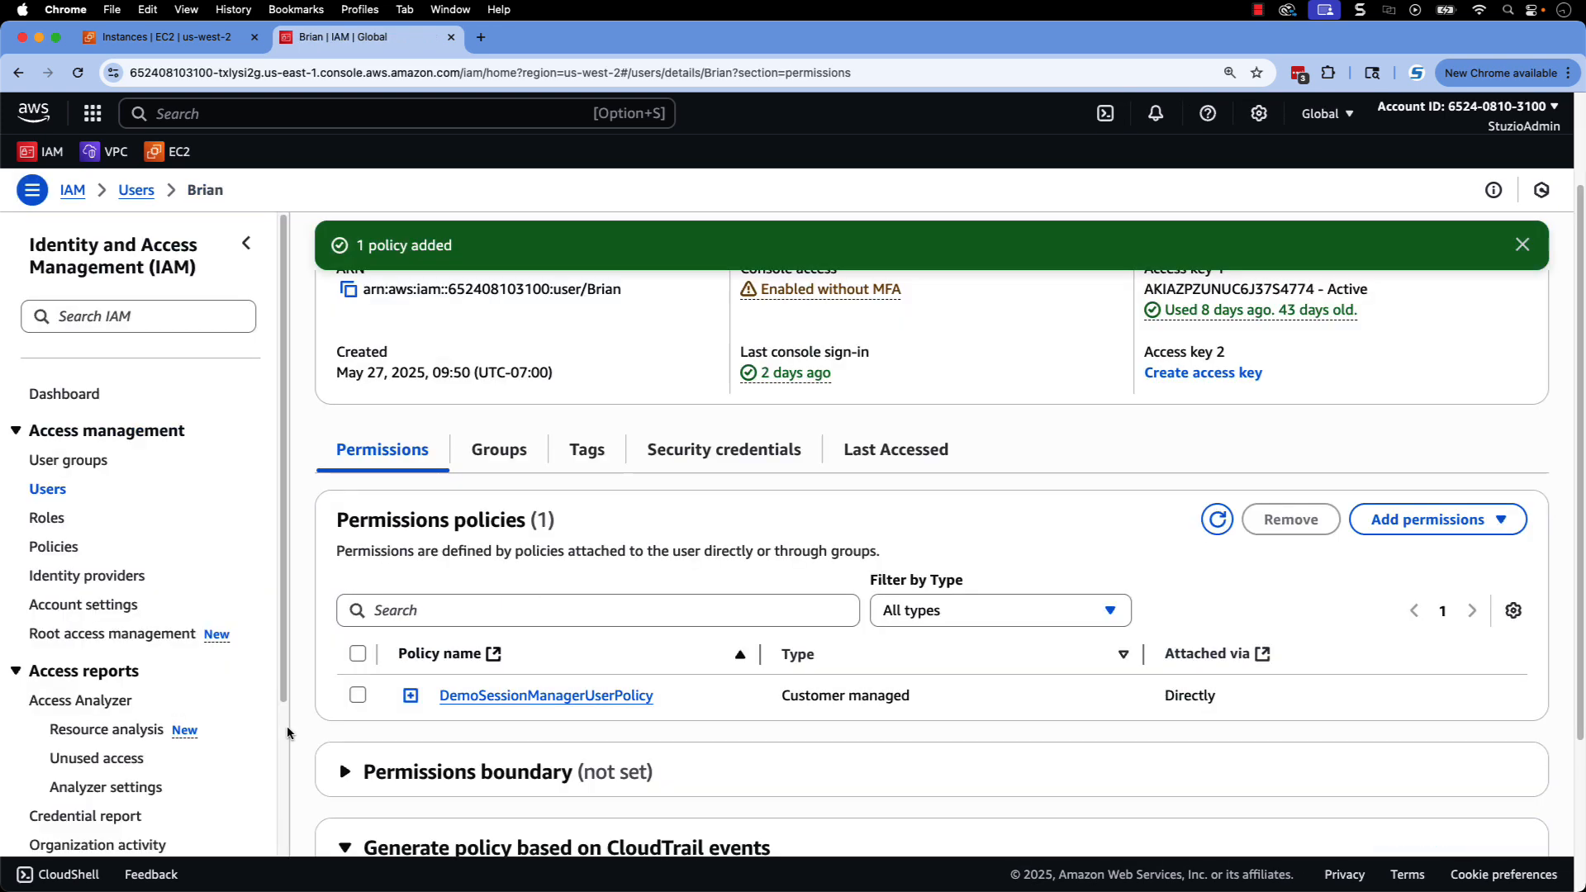
- Expand DemoSessionManagerUserPolicy in the user's permissions and read through its JSON statements
{"action": "left_click", "coordinate": [410, 694]}
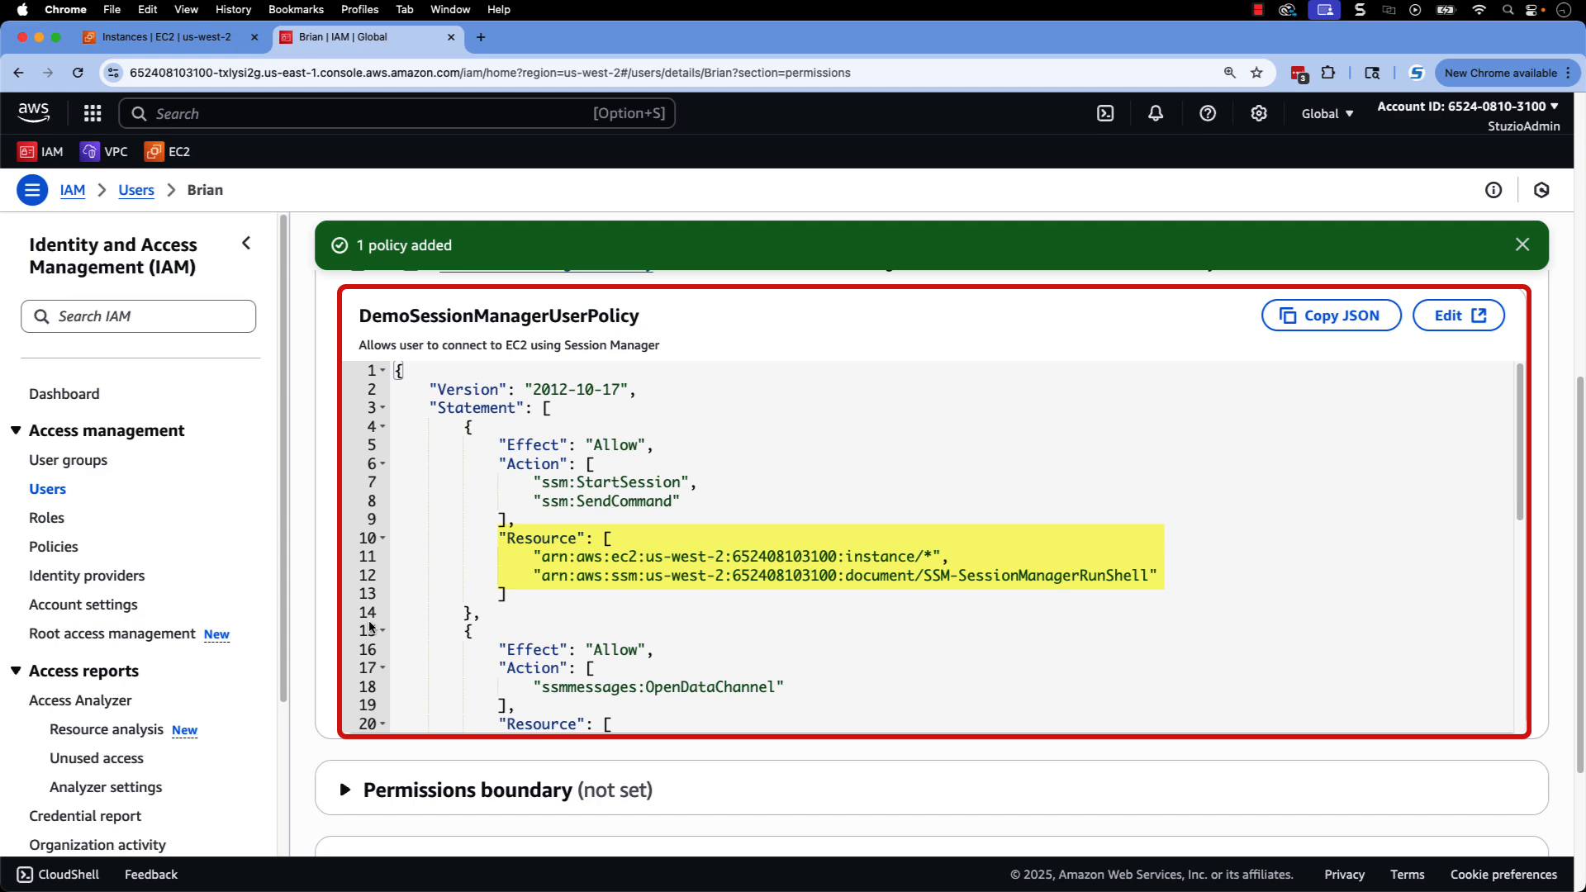
{"action": "scroll", "coordinate": [664, 644], "scroll_direction": "down", "scroll_amount": 10}
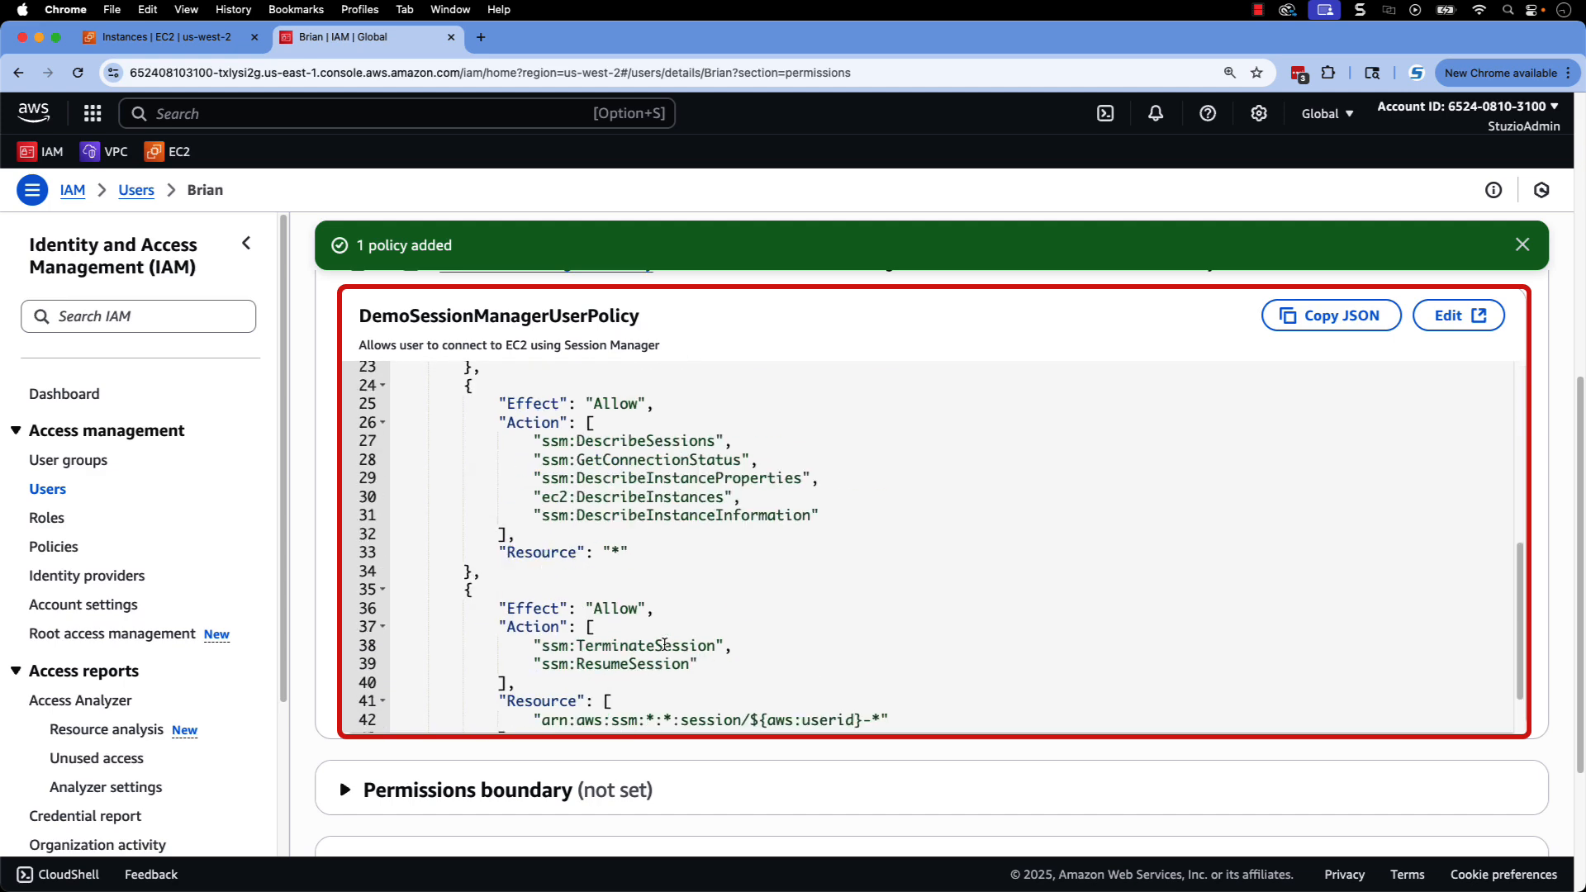
{"action": "scroll", "coordinate": [664, 644], "scroll_direction": "down", "scroll_amount": 5}
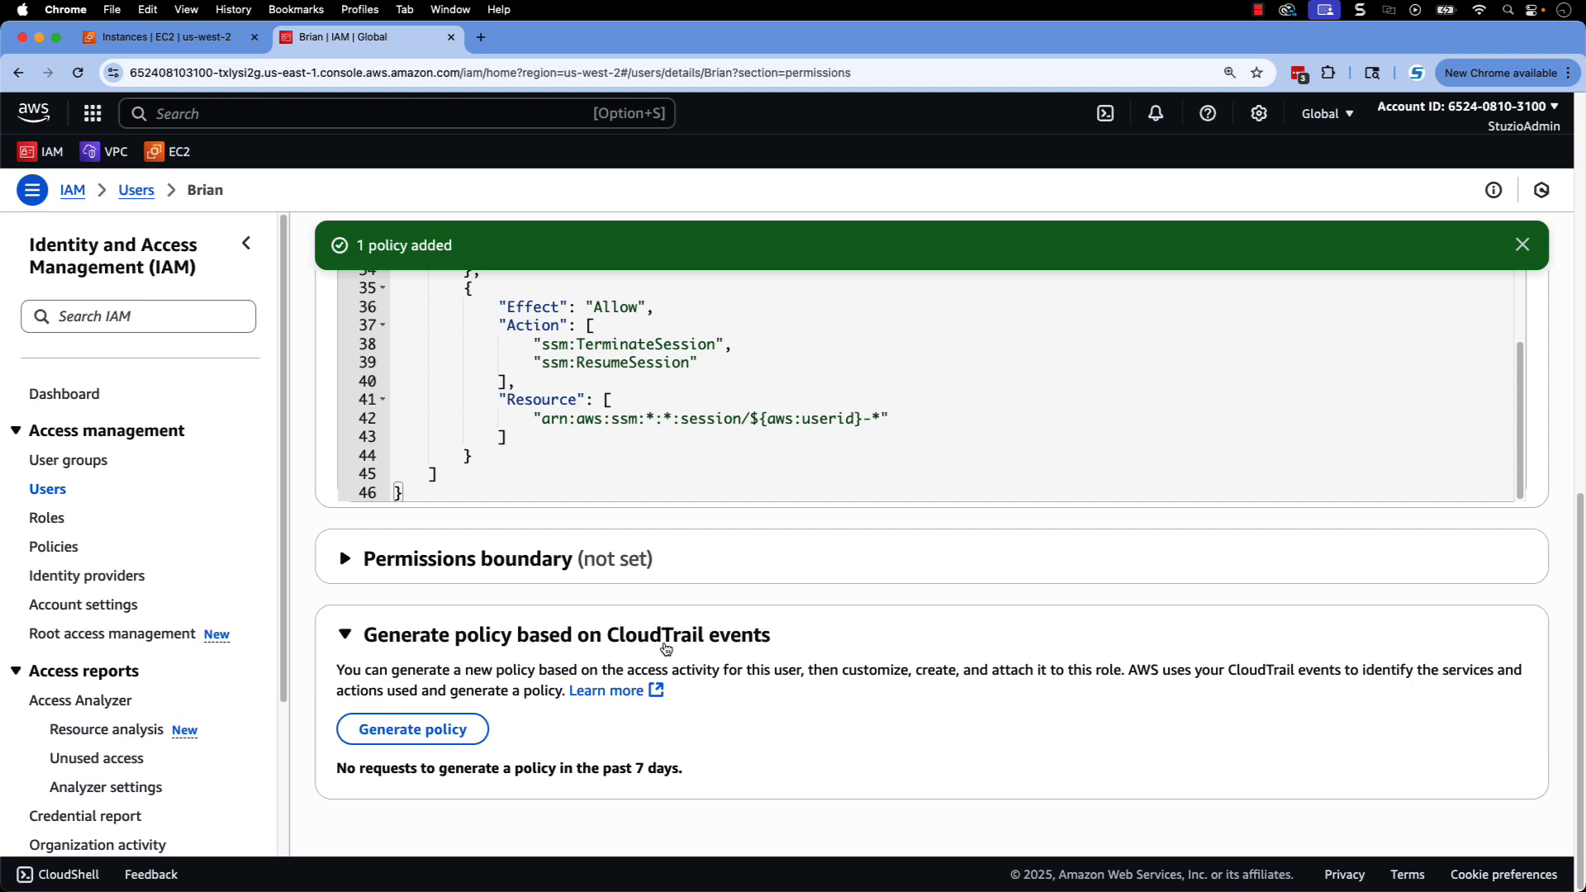
{"action": "scroll", "coordinate": [666, 649], "scroll_direction": "up", "scroll_amount": 2}
- Add a console session and sign in as the IAM user with the account ID, IAM username and password
{"action": "left_click", "coordinate": [1553, 108]}
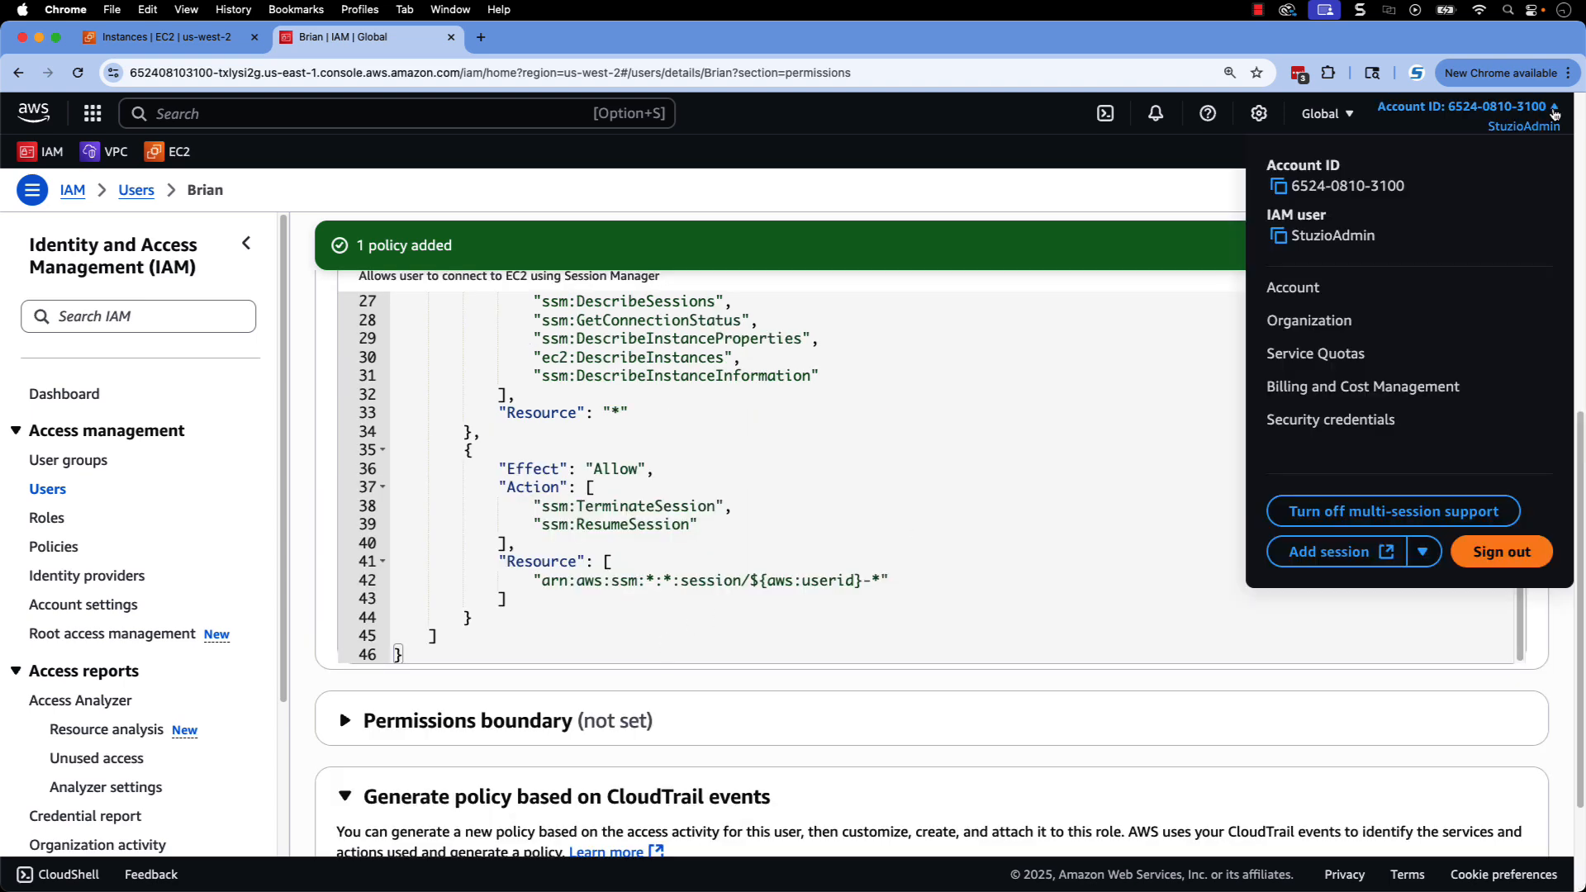
{"action": "left_click", "coordinate": [1358, 552]}
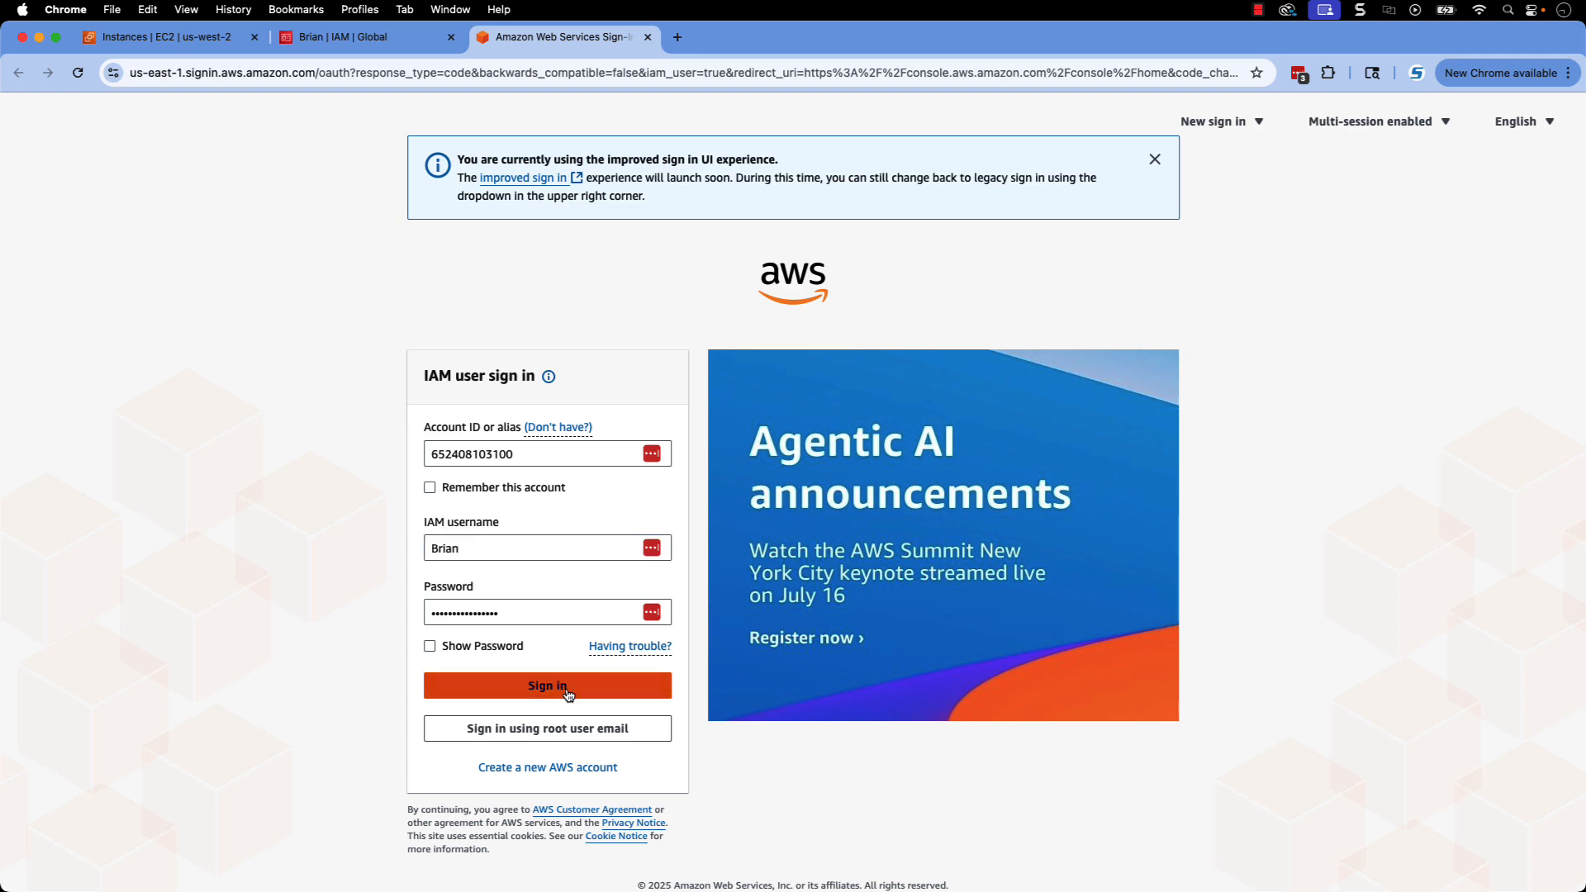
{"action": "left_click", "coordinate": [567, 694]}
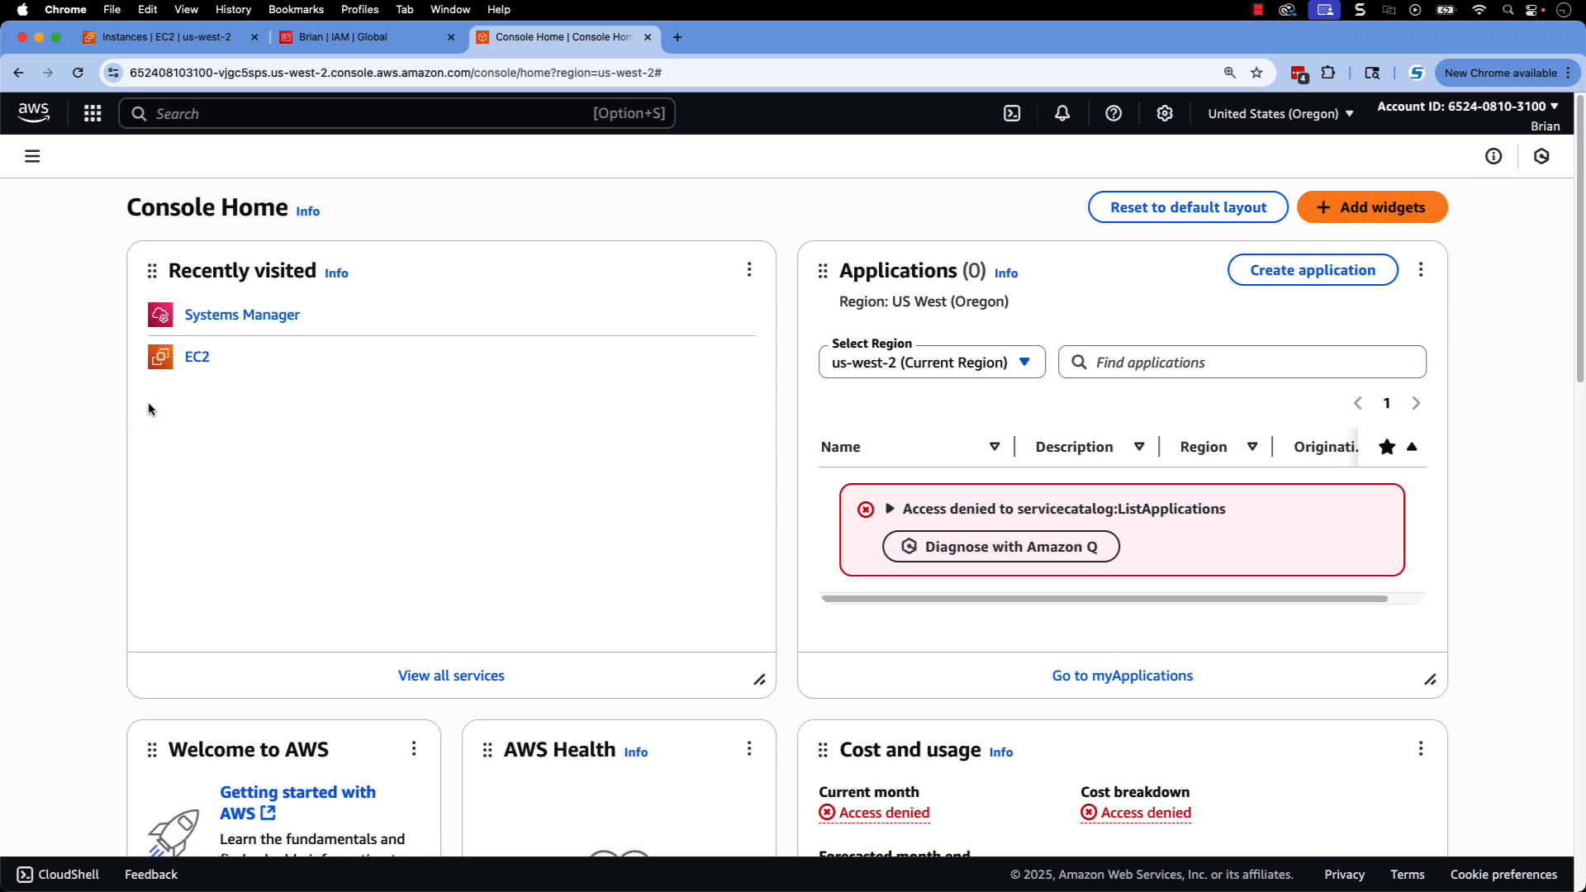
- Connect to the DemoPublicLinux instance through Session Manager from the EC2 instances list
{"action": "left_click", "coordinate": [196, 356]}
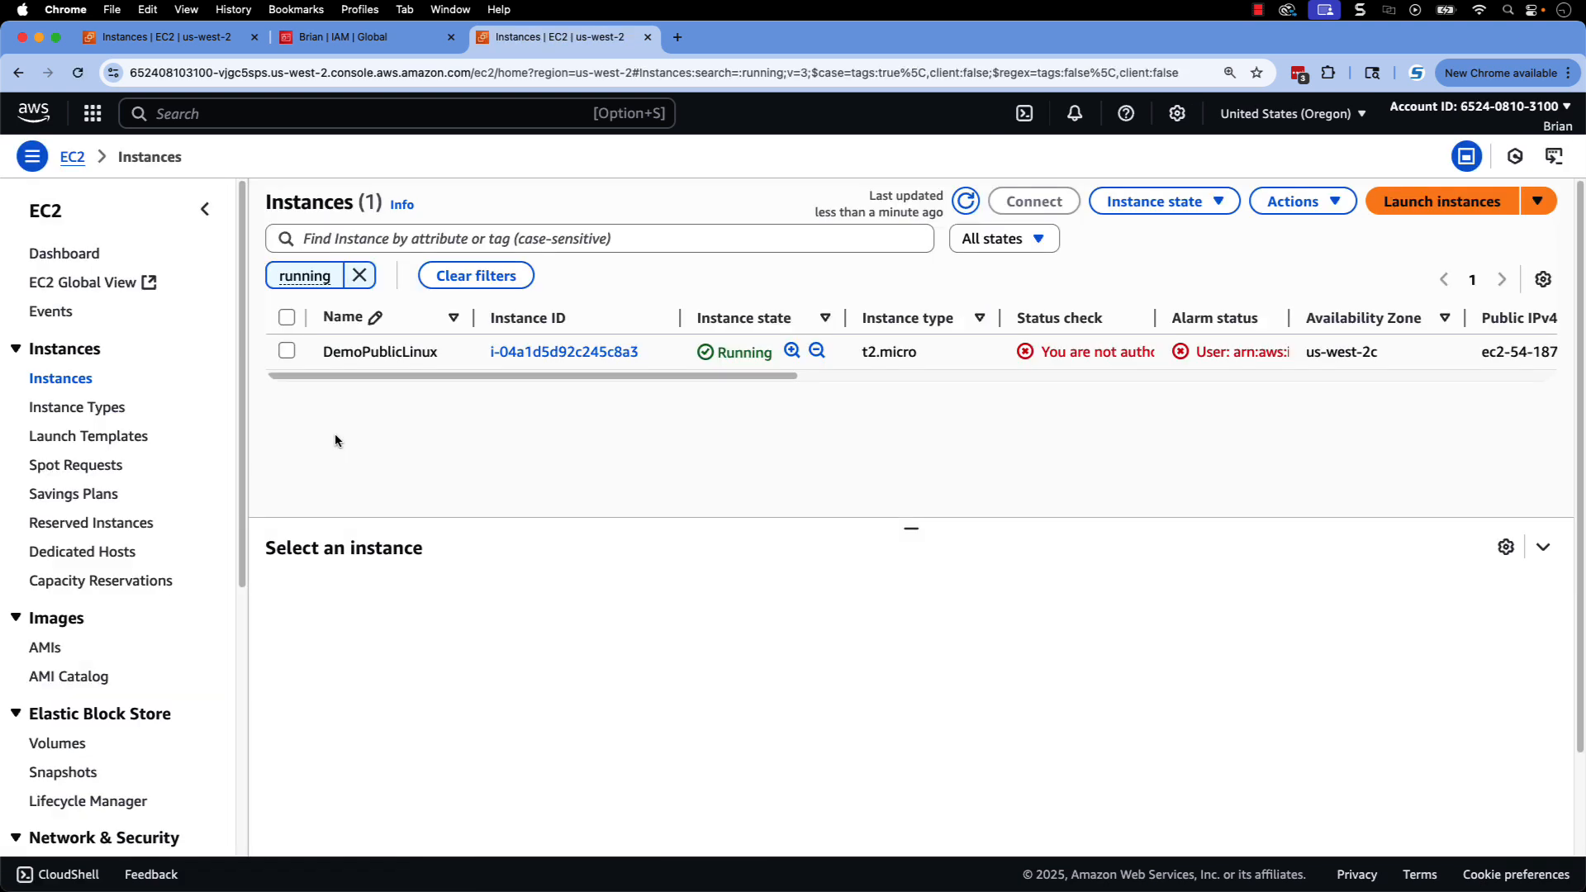
{"action": "left_click", "coordinate": [287, 351]}
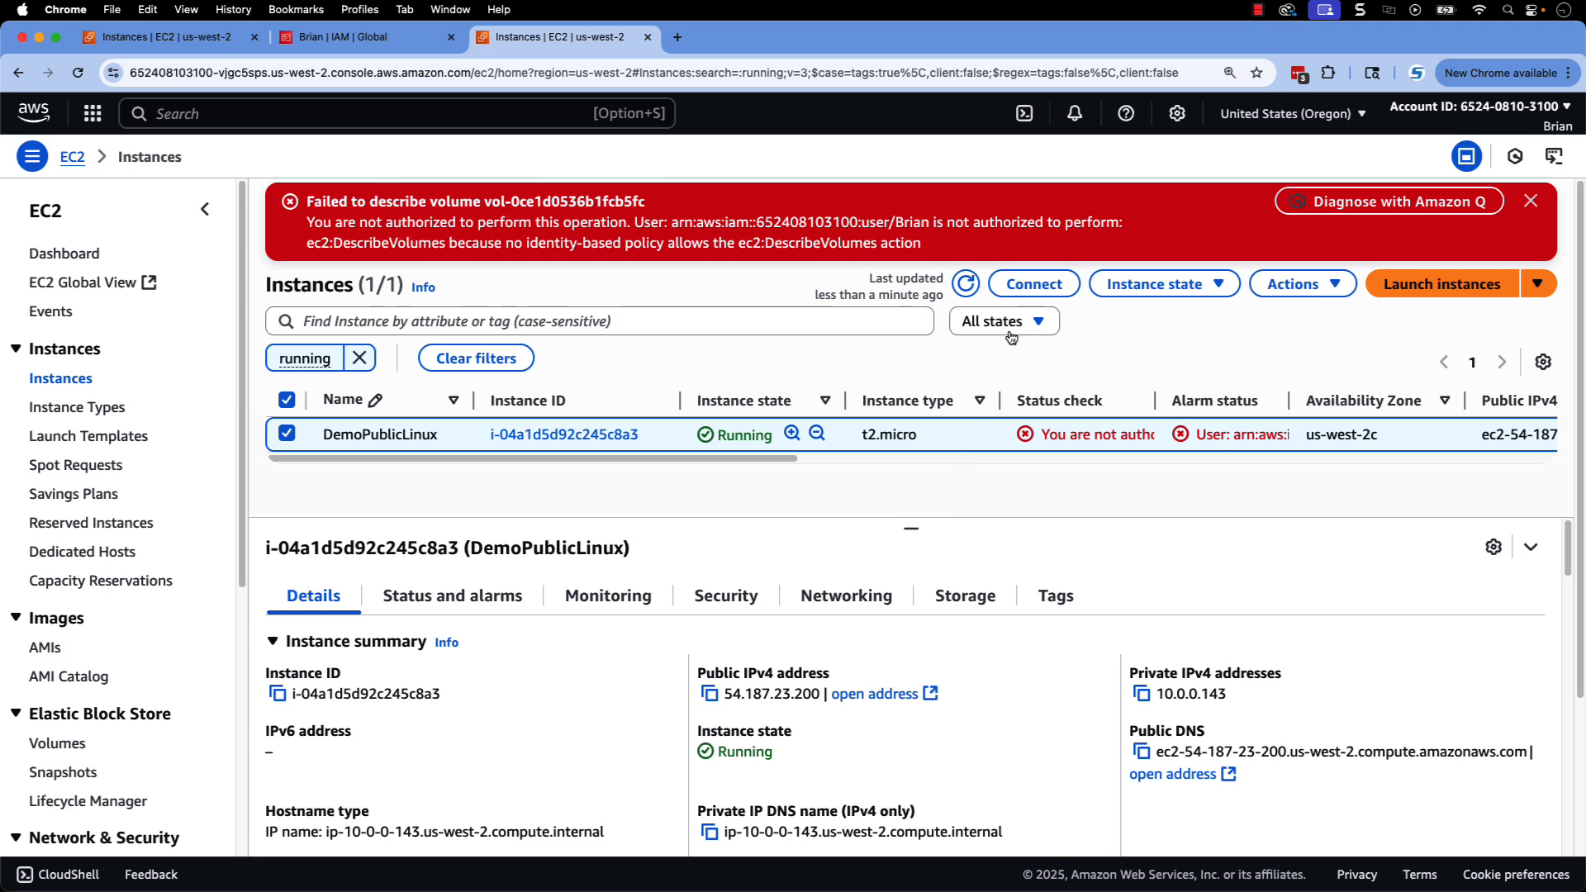
{"action": "left_click", "coordinate": [1028, 286]}
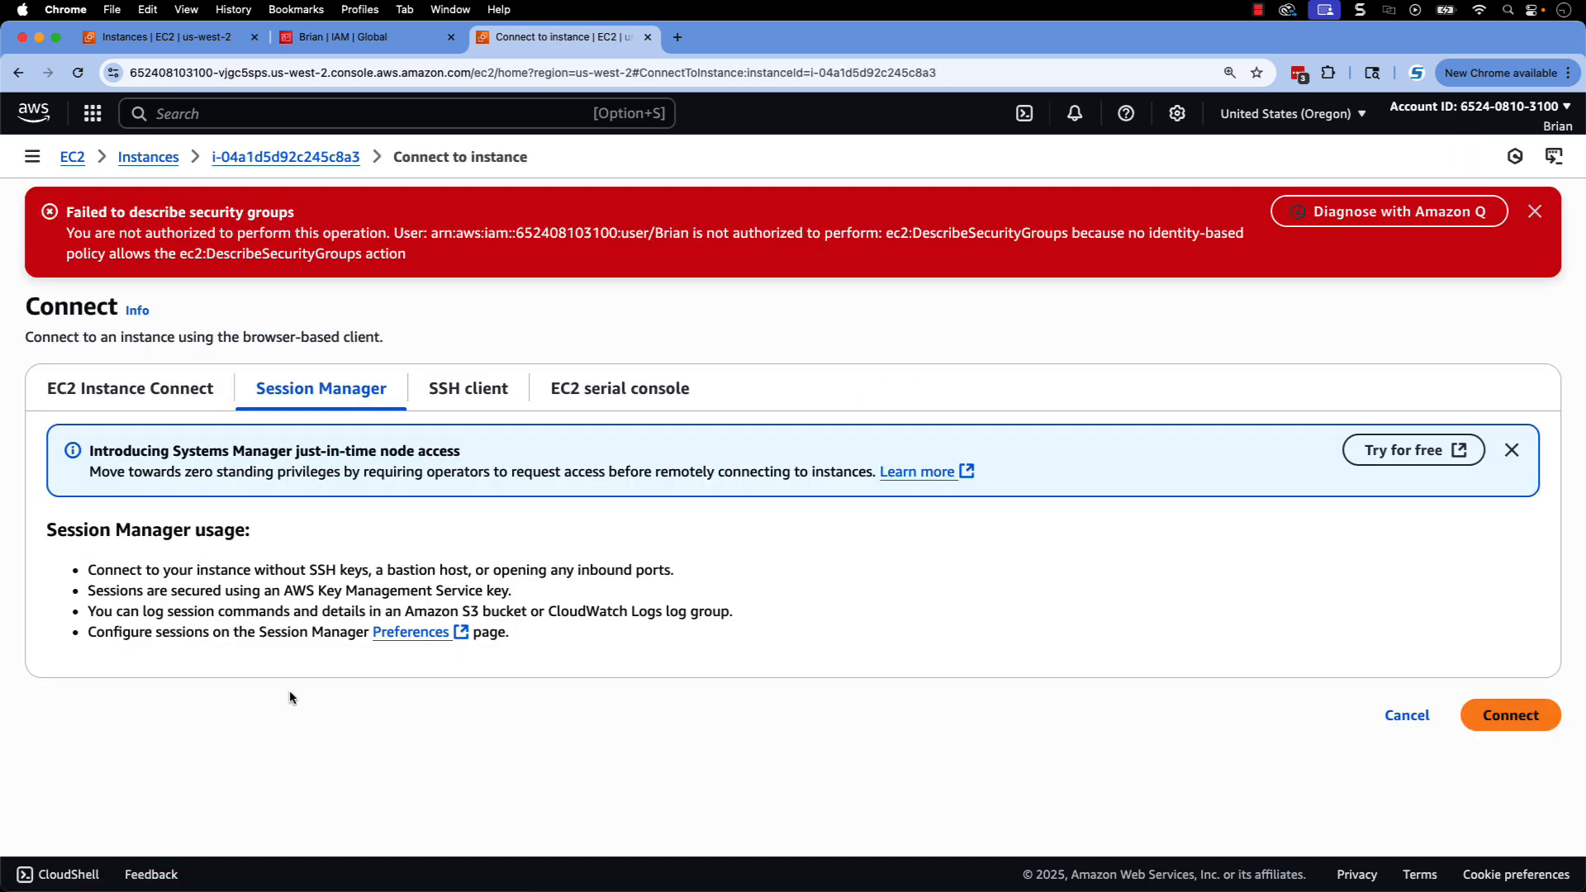
{"action": "left_click", "coordinate": [1510, 715]}
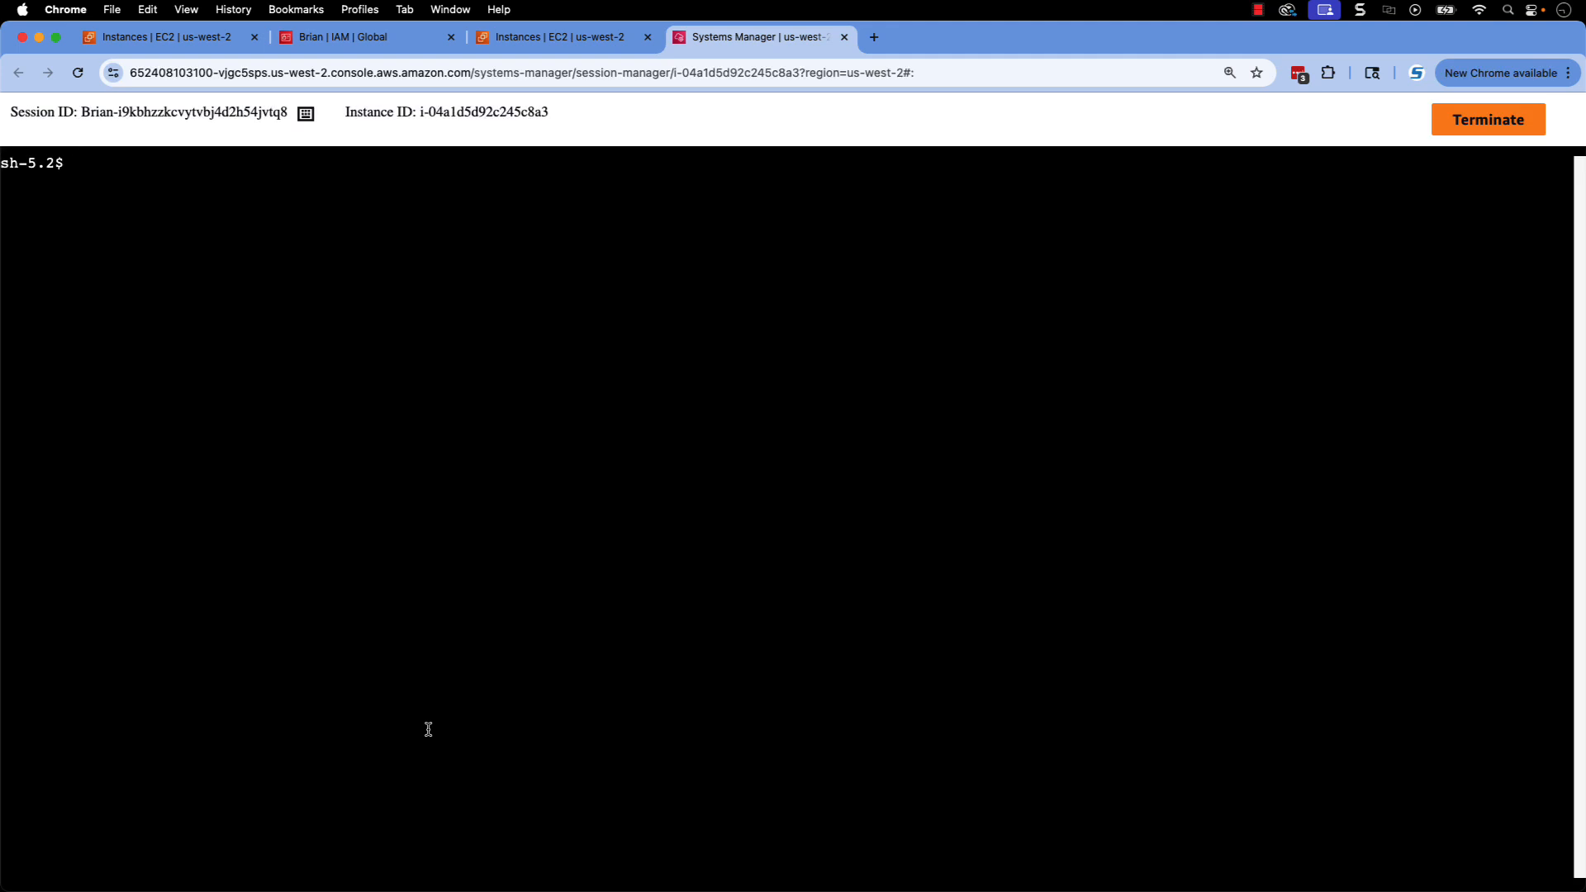
- Run pwd and ifconfig in the instance's shell, exit the session and close it
{"action": "type", "text": "pwd"}
{"action": "key", "text": "Return"}
{"action": "type", "text": "ifconfig"}
{"action": "key", "text": "Return"}
{"action": "type", "text": "ex"}
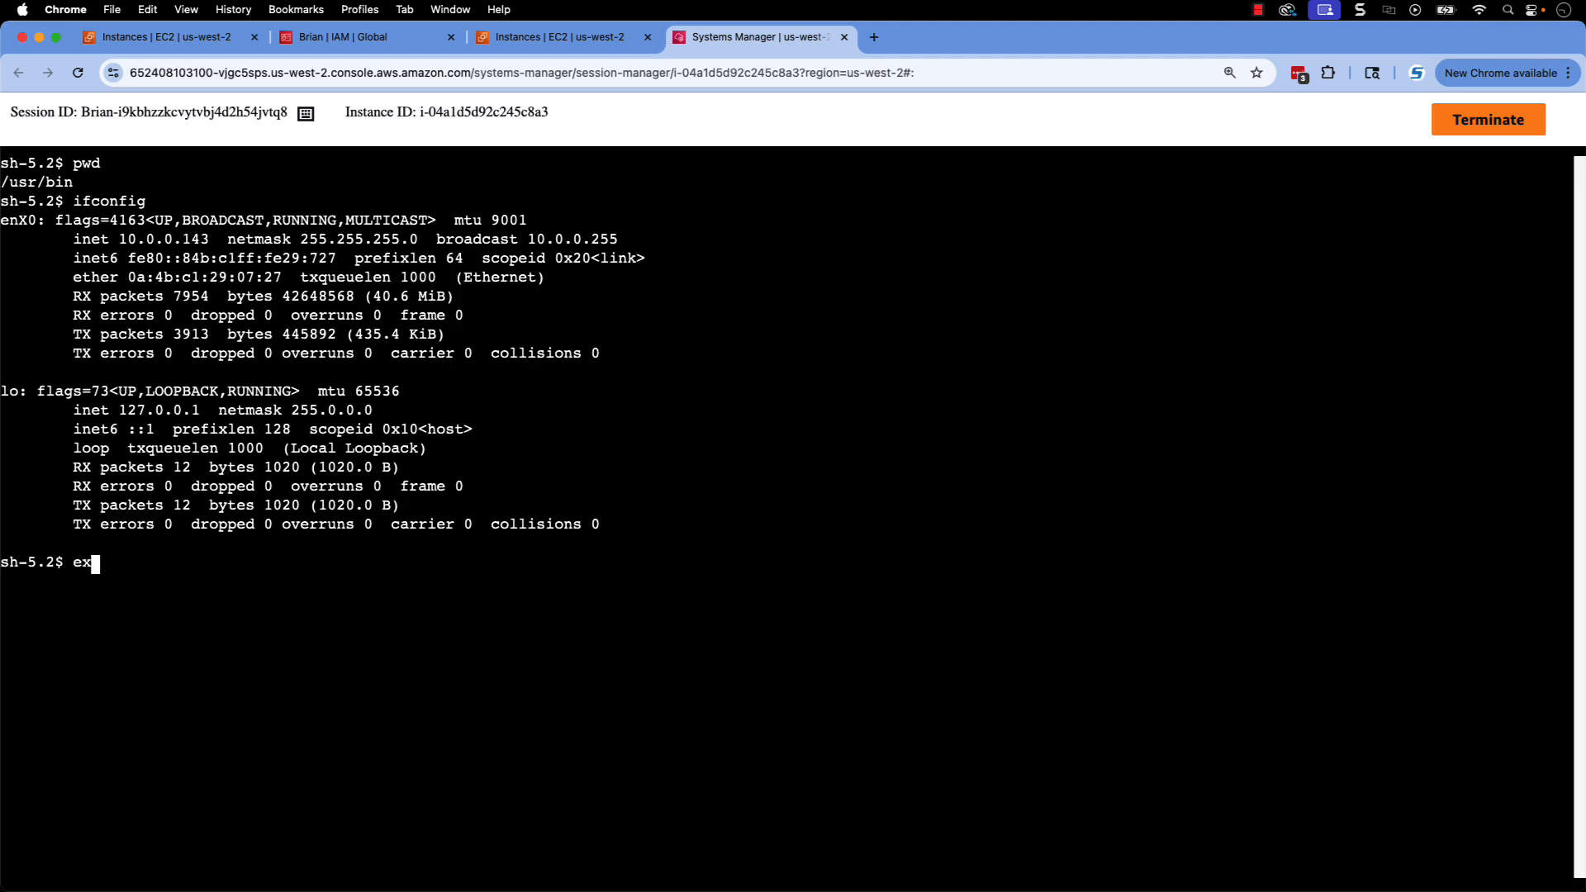
{"action": "type", "text": "it"}
{"action": "key", "text": "Return"}
{"action": "left_click", "coordinate": [1041, 557]}
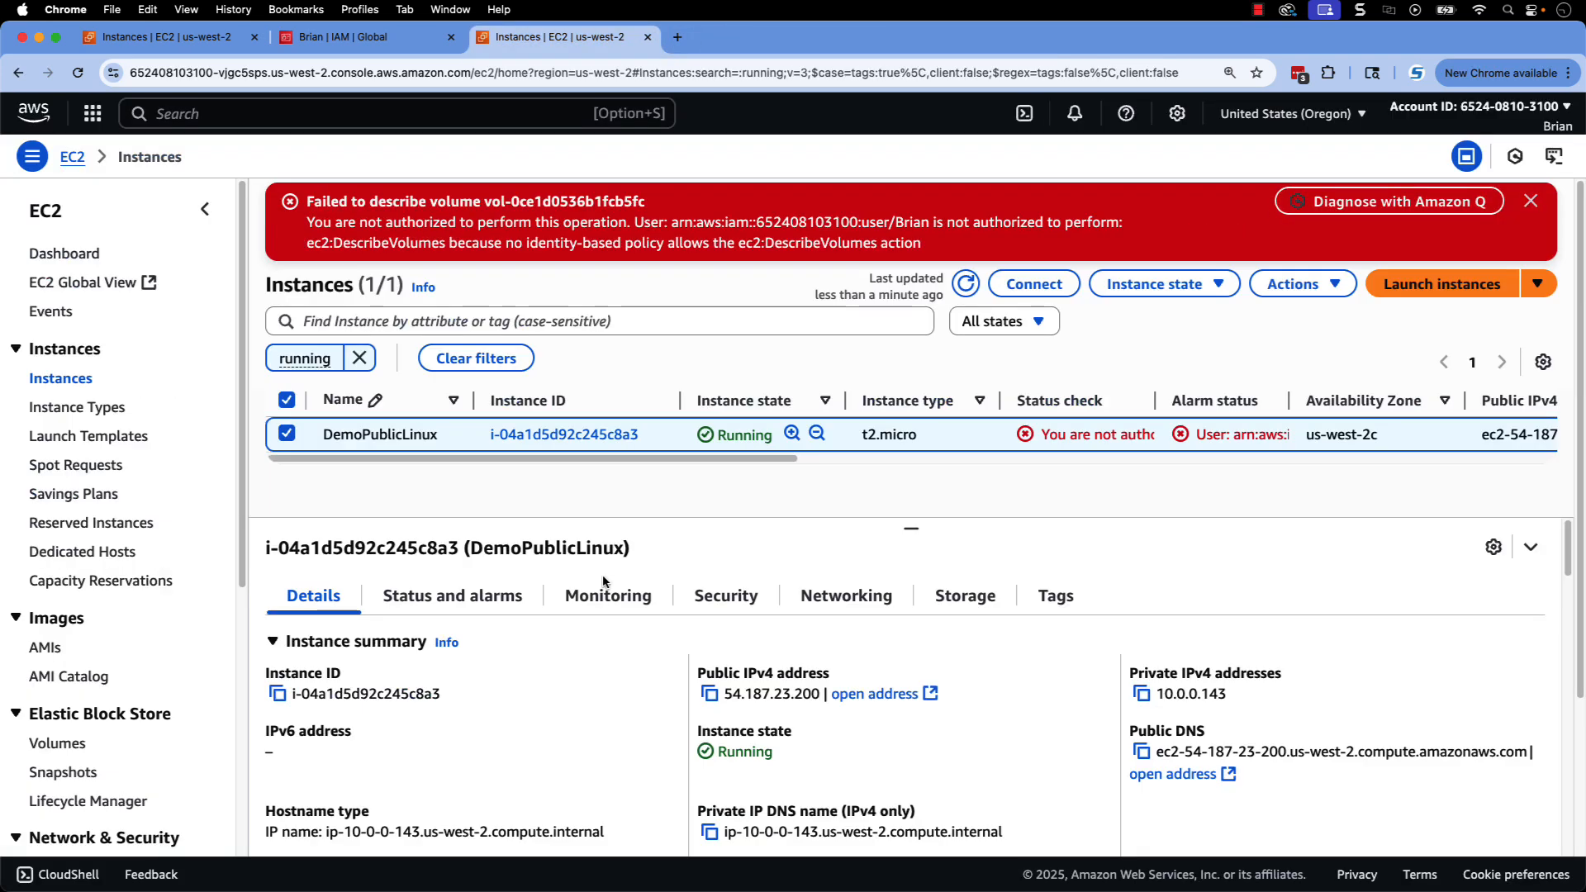
- Find the Session Manager feature of Systems Manager and start a session with DemoPublicLinux as the target
{"action": "left_click", "coordinate": [240, 116]}
{"action": "type", "text": "session m"}
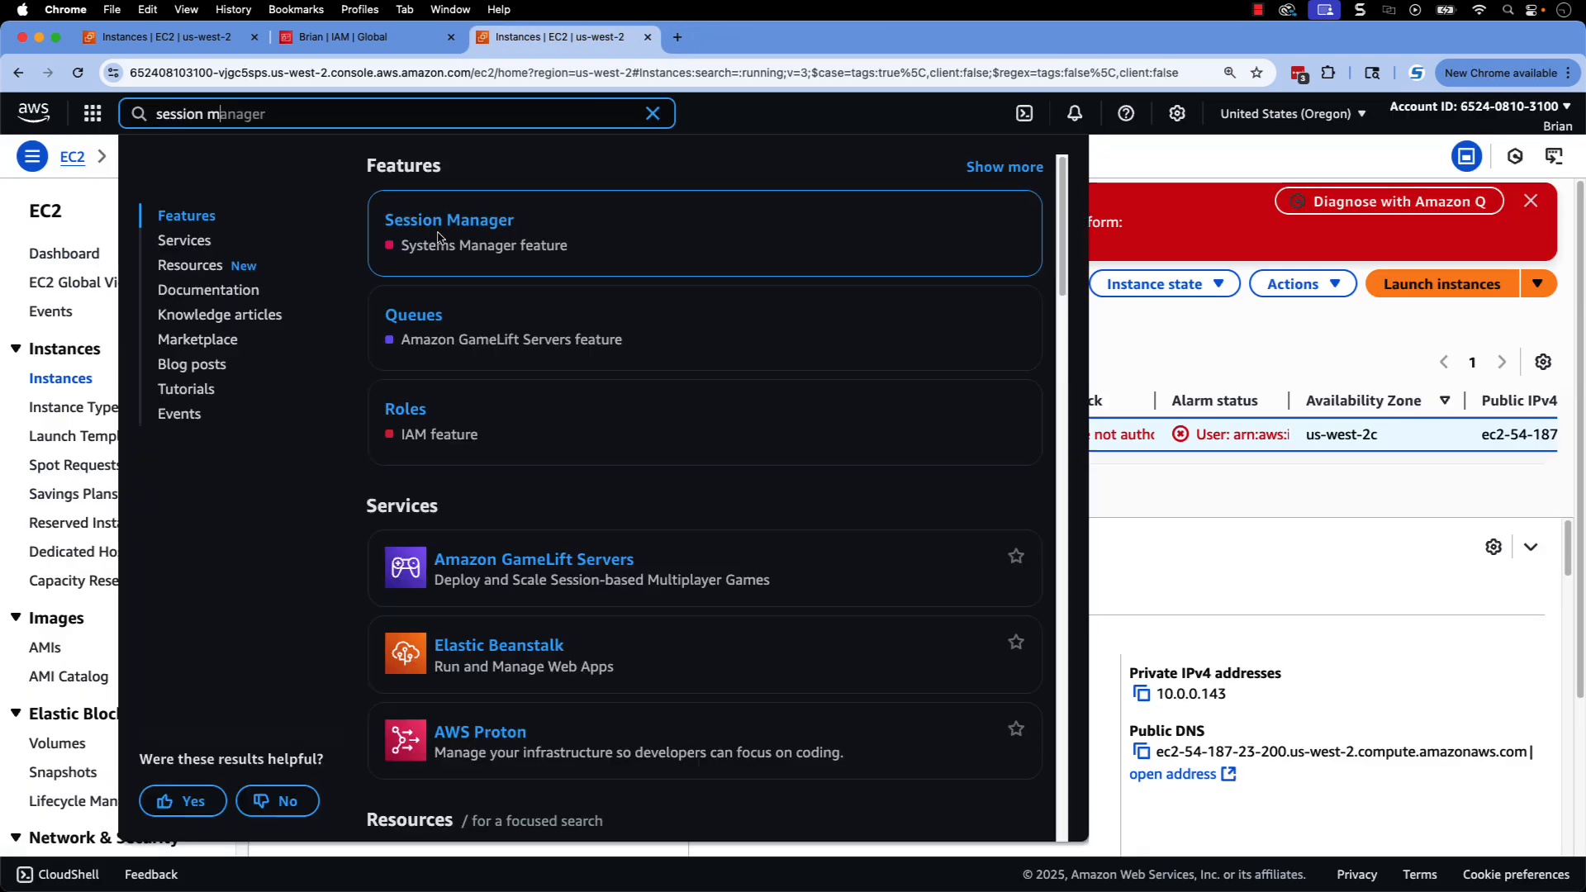
{"action": "left_click", "coordinate": [438, 236]}
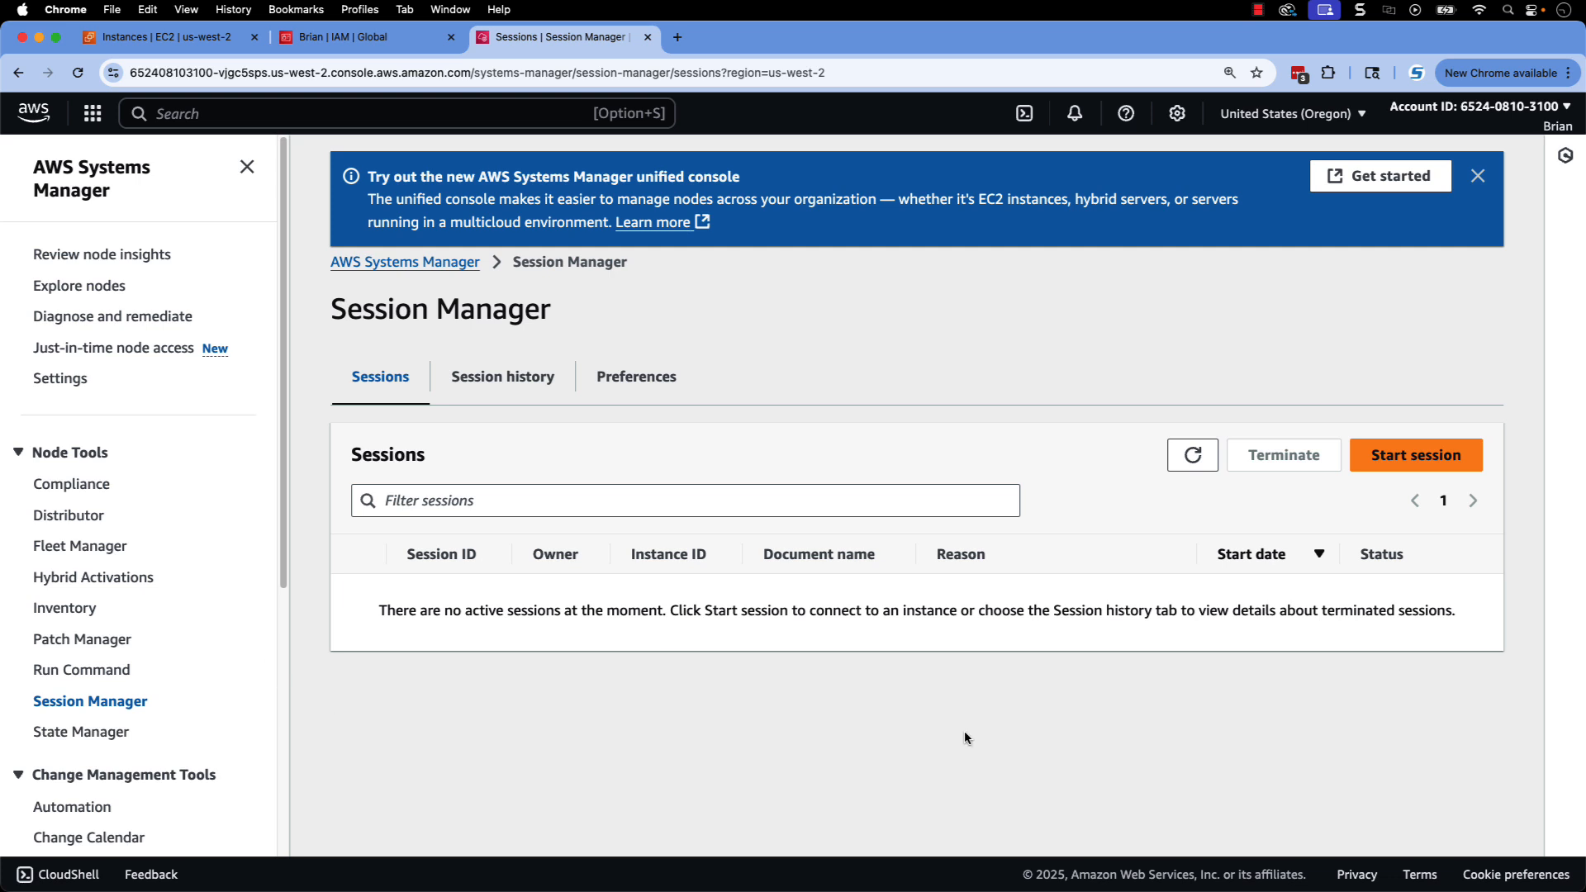
{"action": "left_click", "coordinate": [1415, 455]}
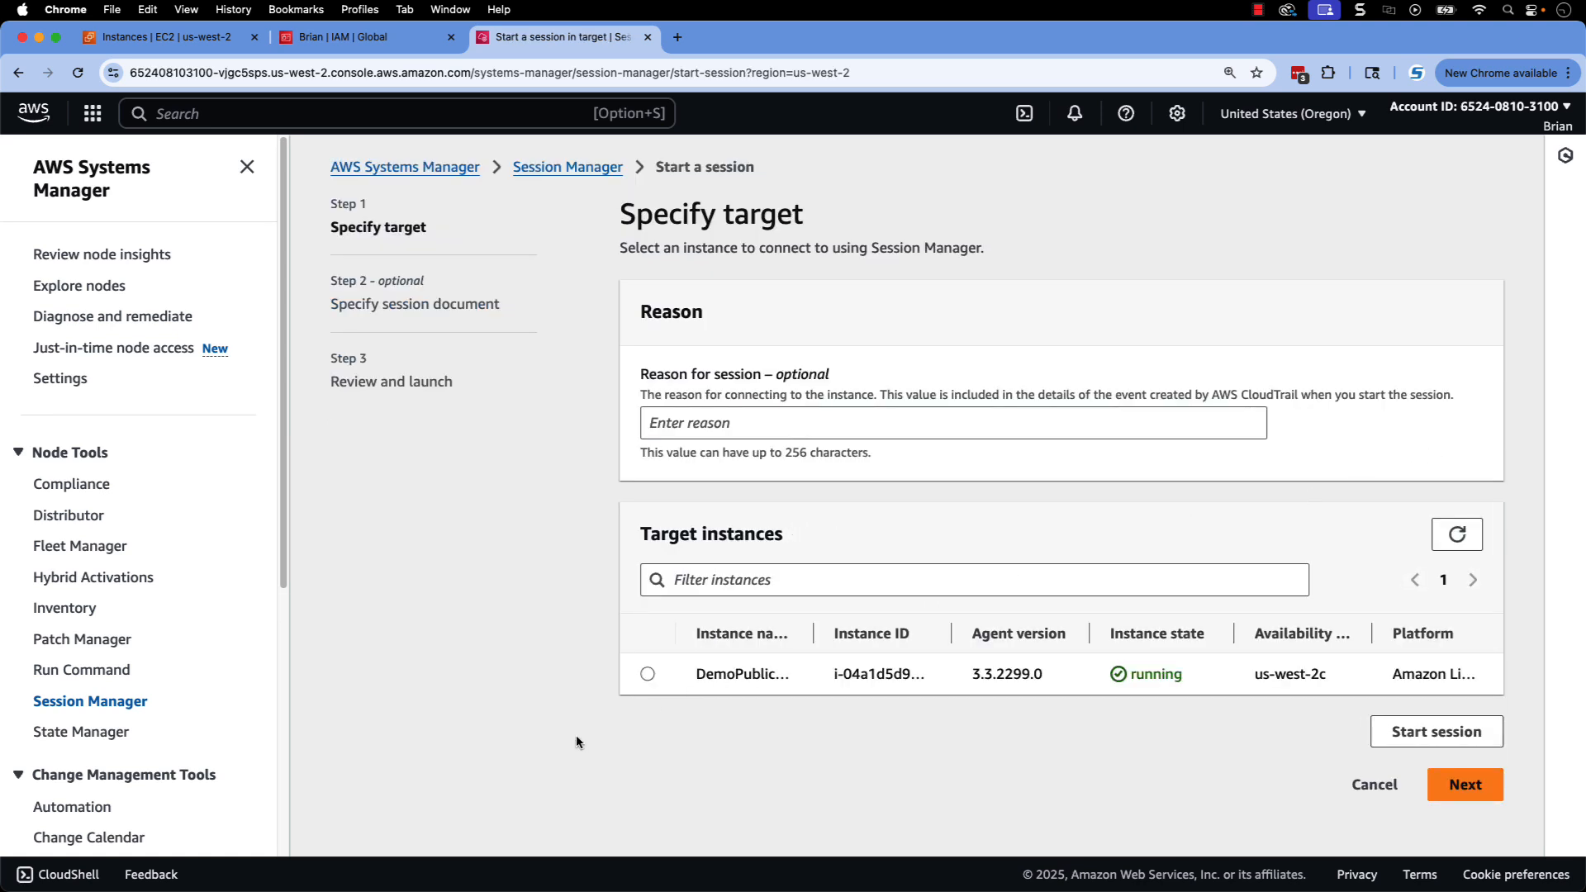
{"action": "left_click", "coordinate": [647, 674]}
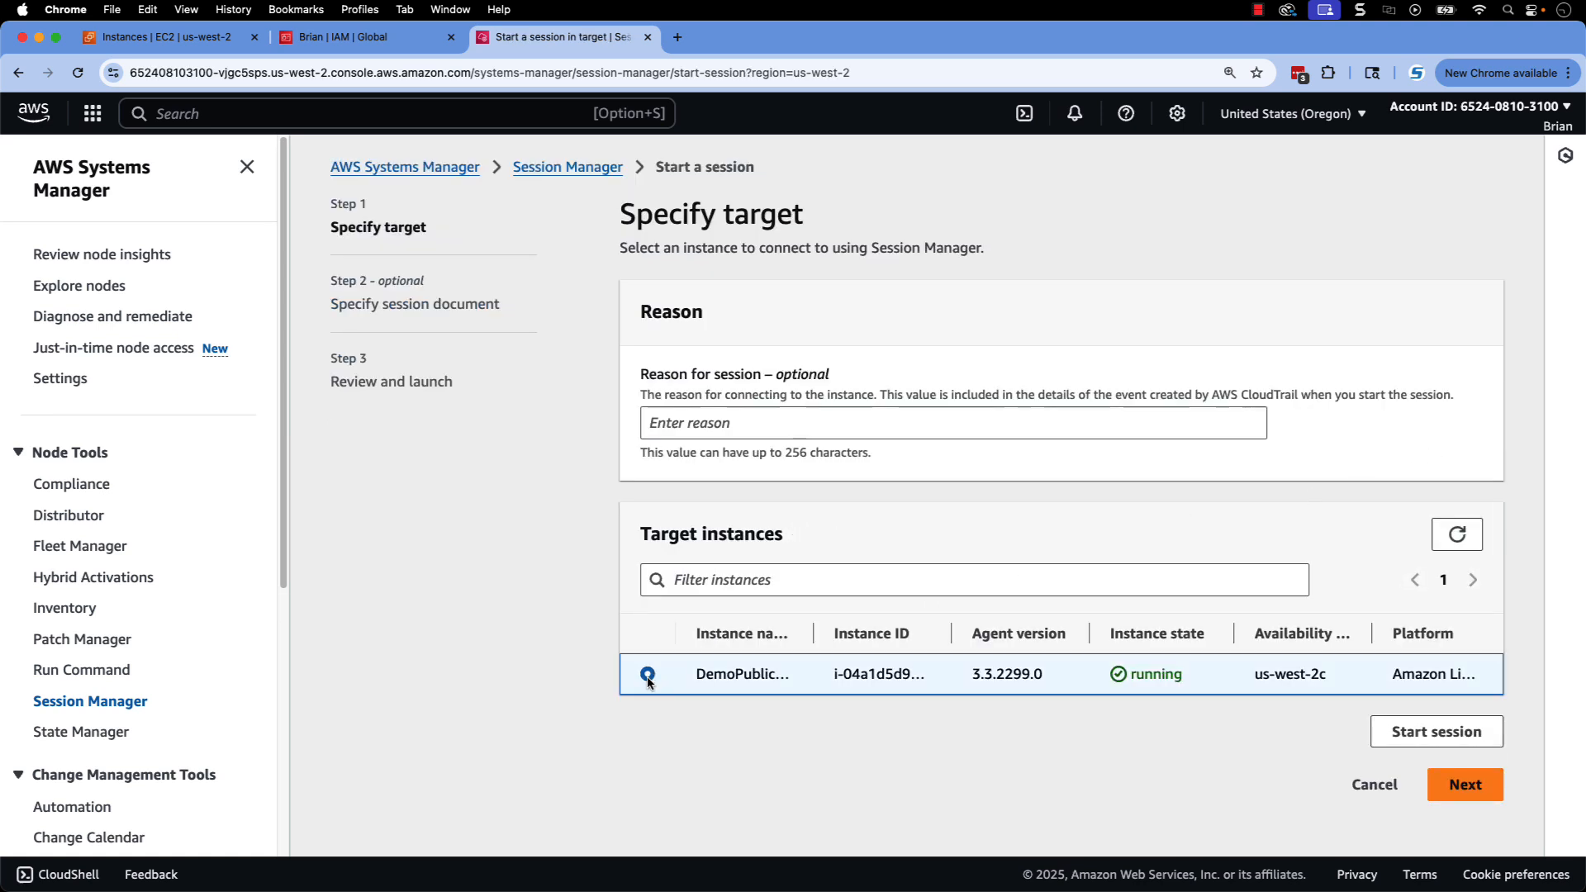
{"action": "left_click", "coordinate": [1432, 732]}
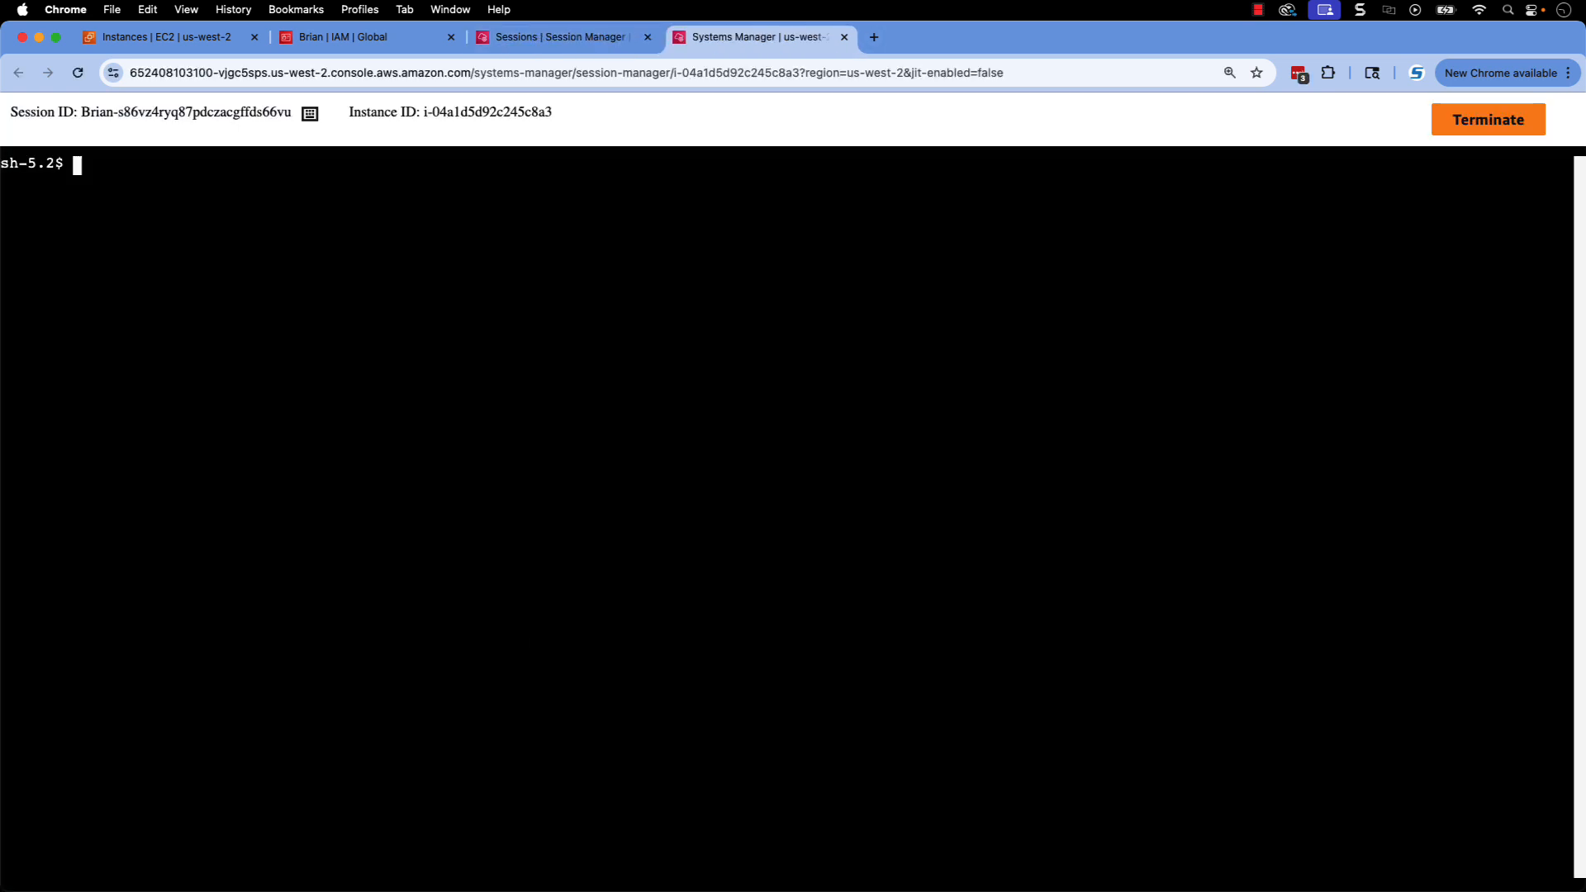
- Run ifconfig in this Session Manager shell and close the session's browser page
{"action": "type", "text": "ifconfig"}
{"action": "key", "text": "Return"}
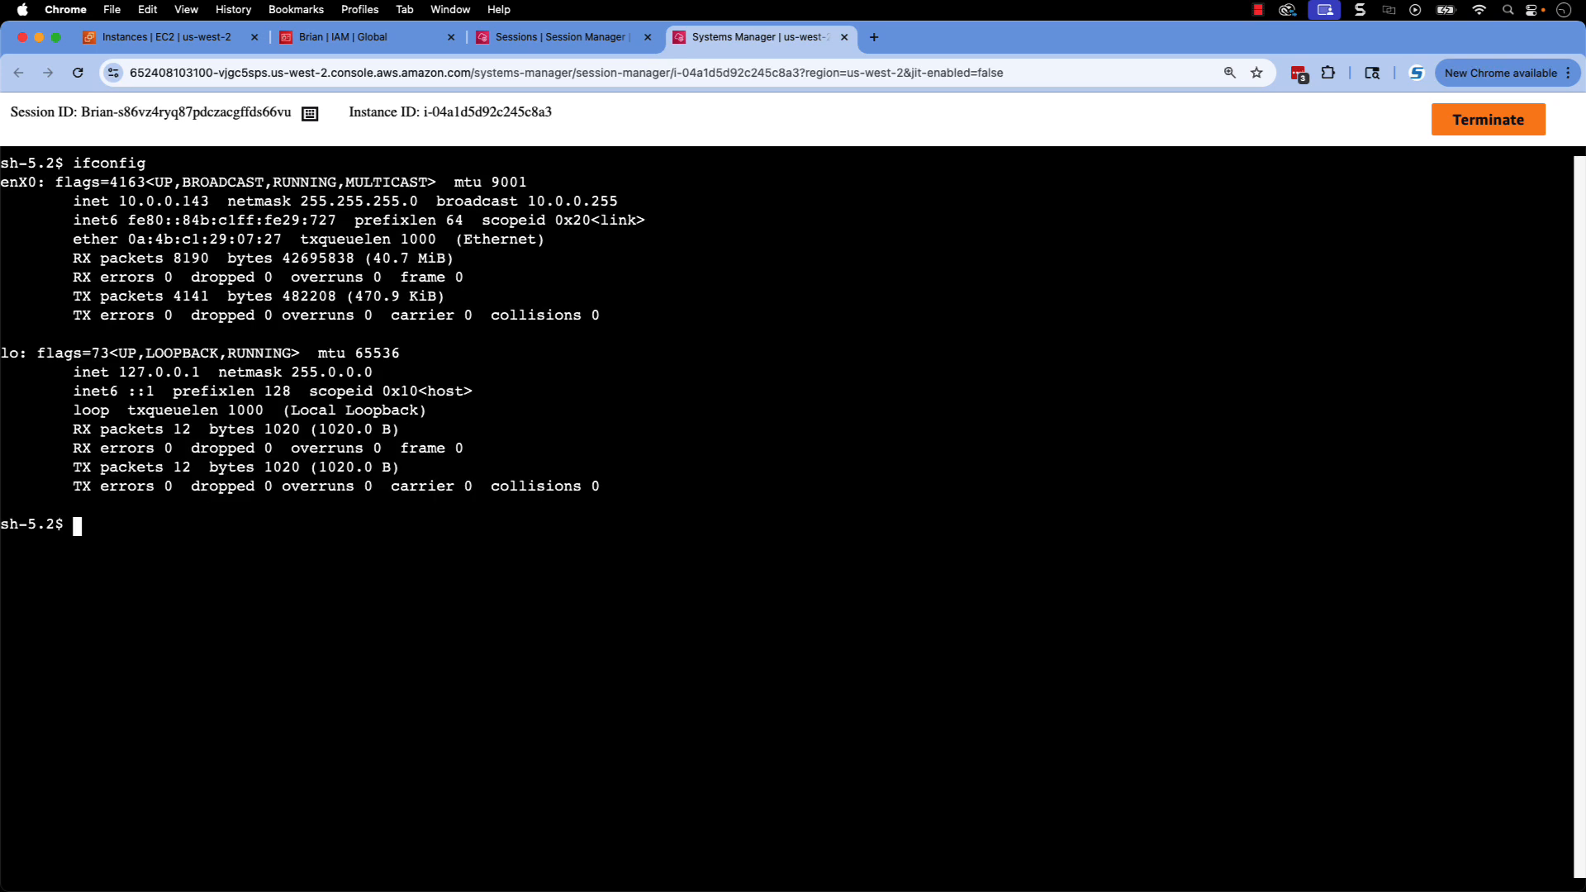
{"action": "left_click", "coordinate": [844, 37]}
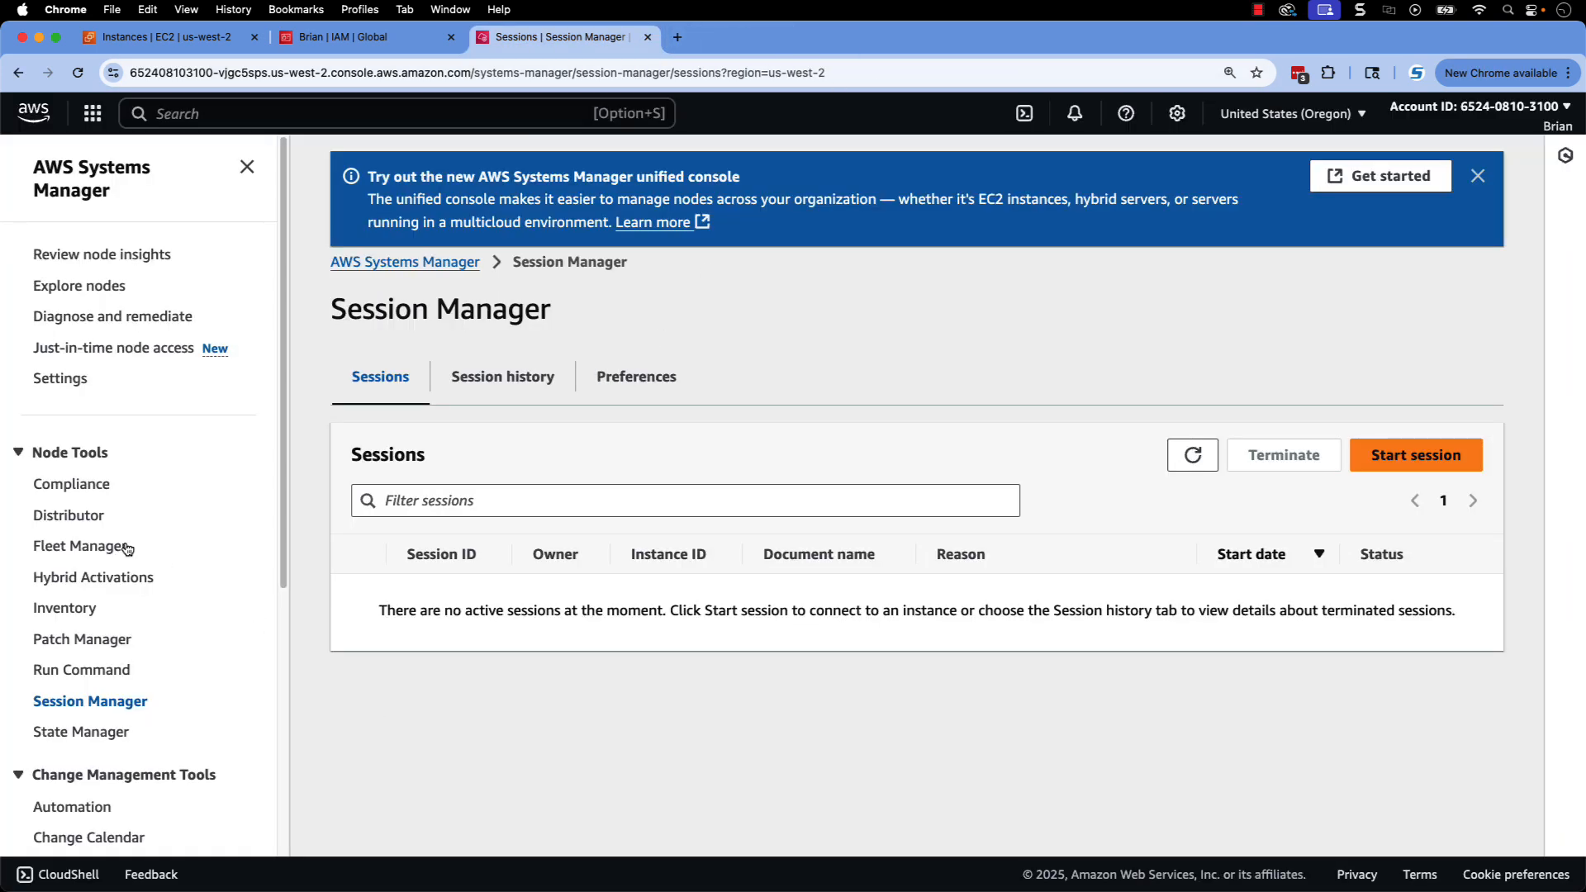
- Go to Fleet Manager and start a terminal session on the DemoPublicLinux managed node
{"action": "left_click", "coordinate": [96, 552]}
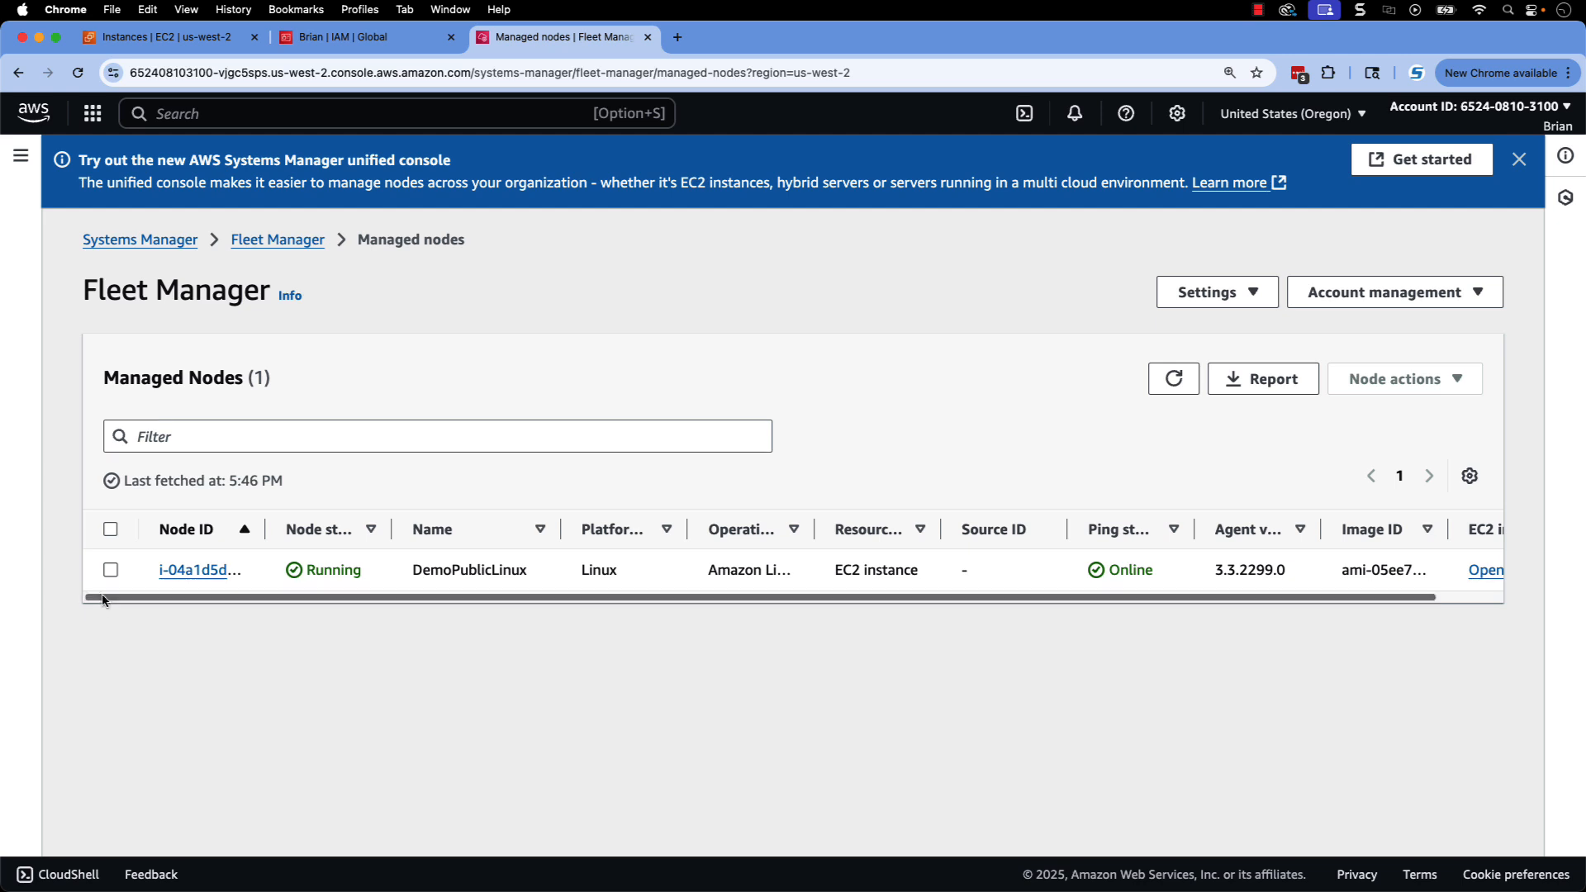
{"action": "left_click", "coordinate": [110, 569]}
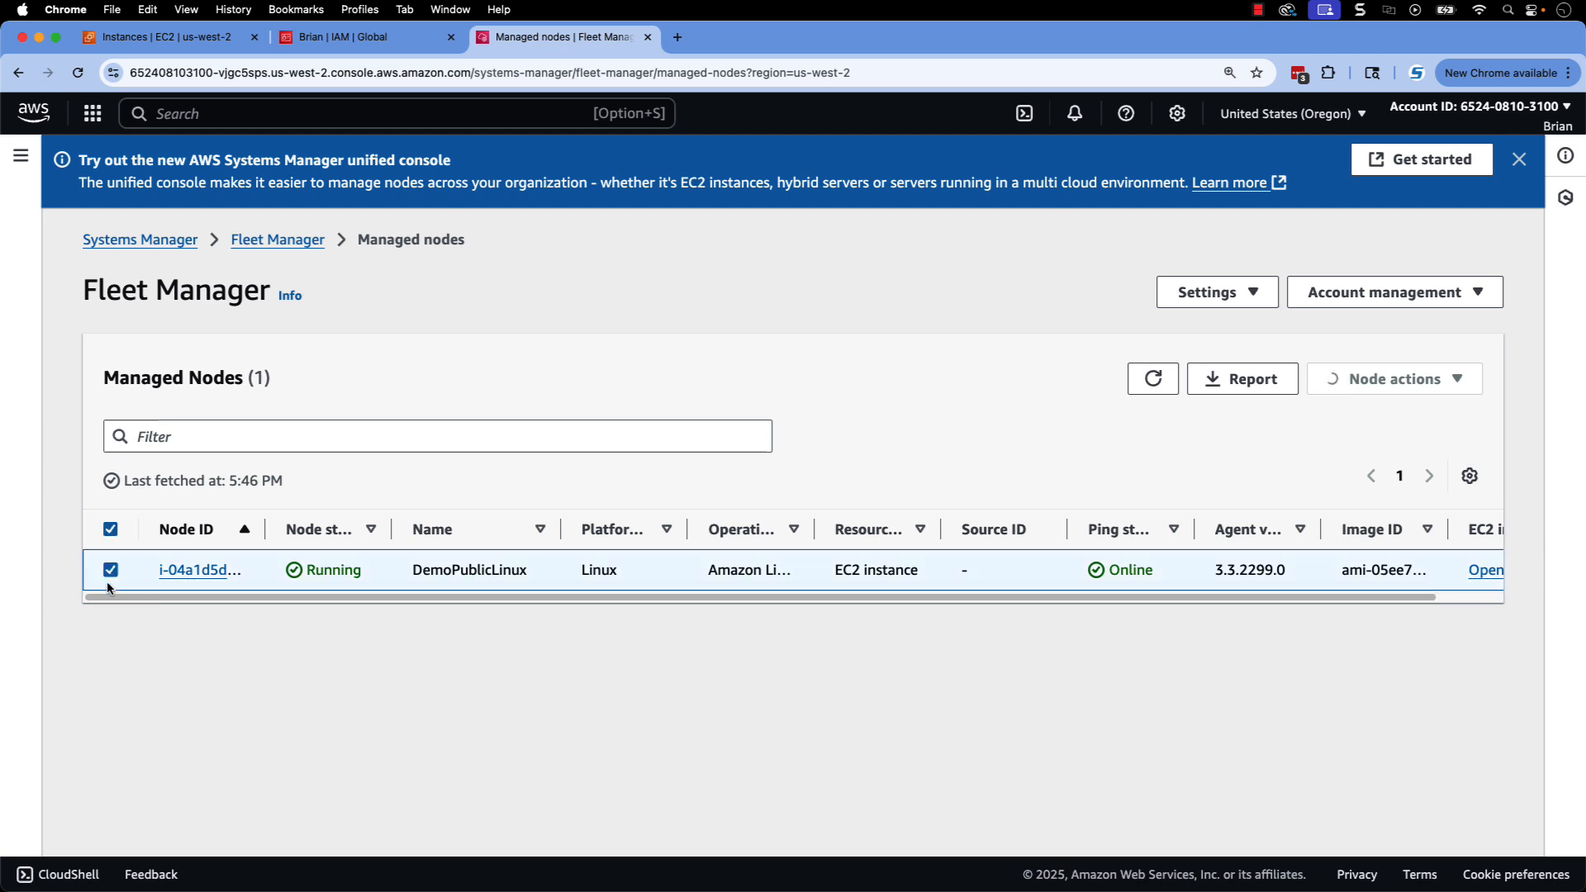
{"action": "left_click", "coordinate": [1452, 380]}
{"action": "mouse_move", "coordinate": [1415, 445]}
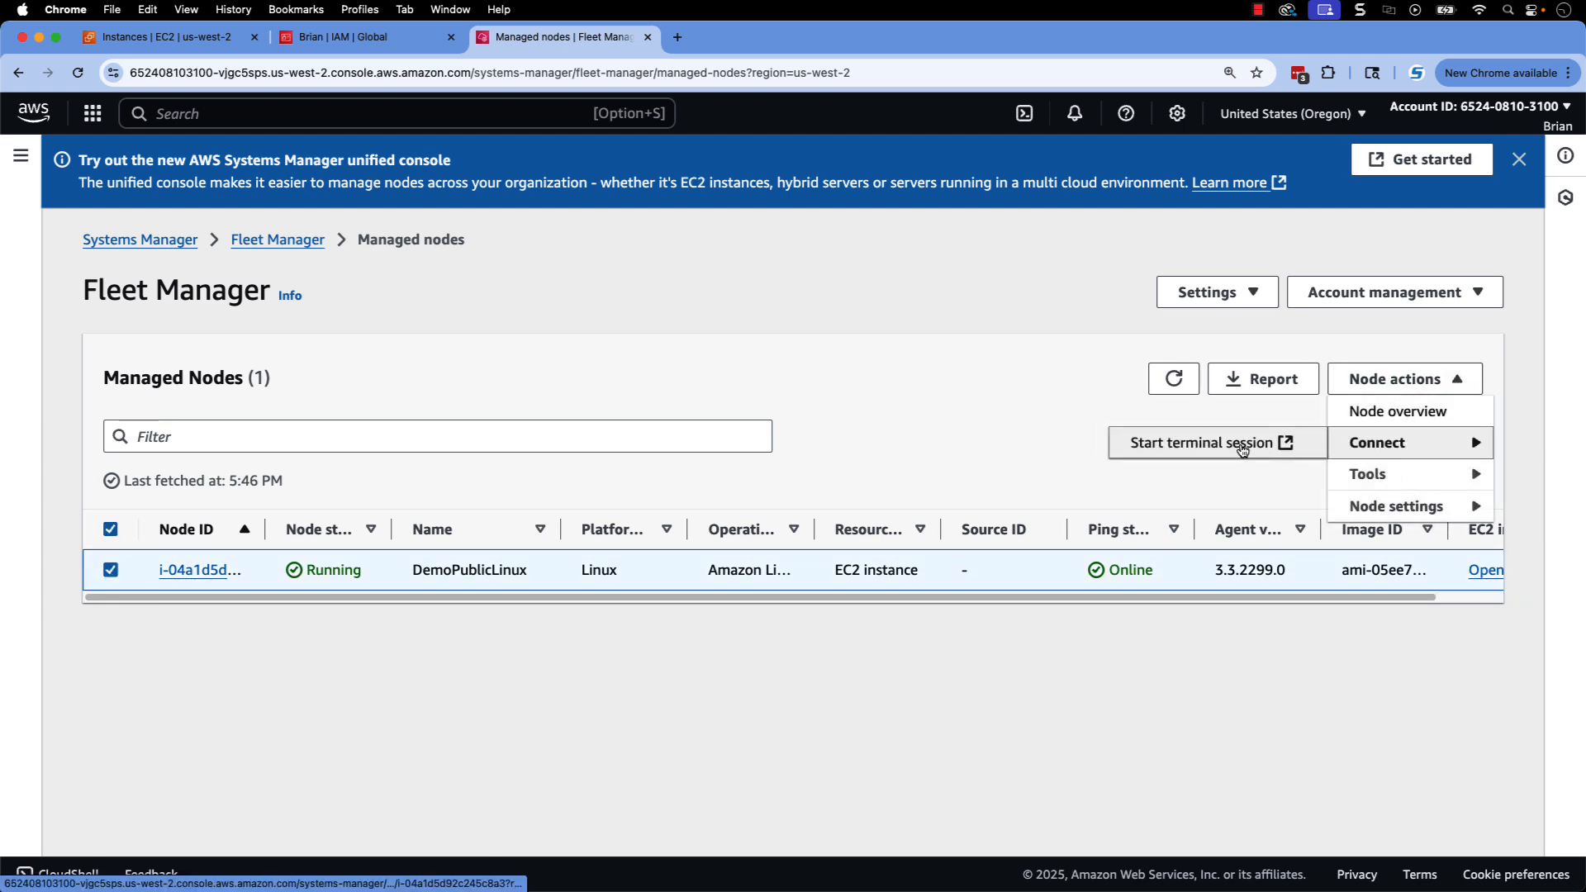
{"action": "left_click", "coordinate": [1213, 443]}
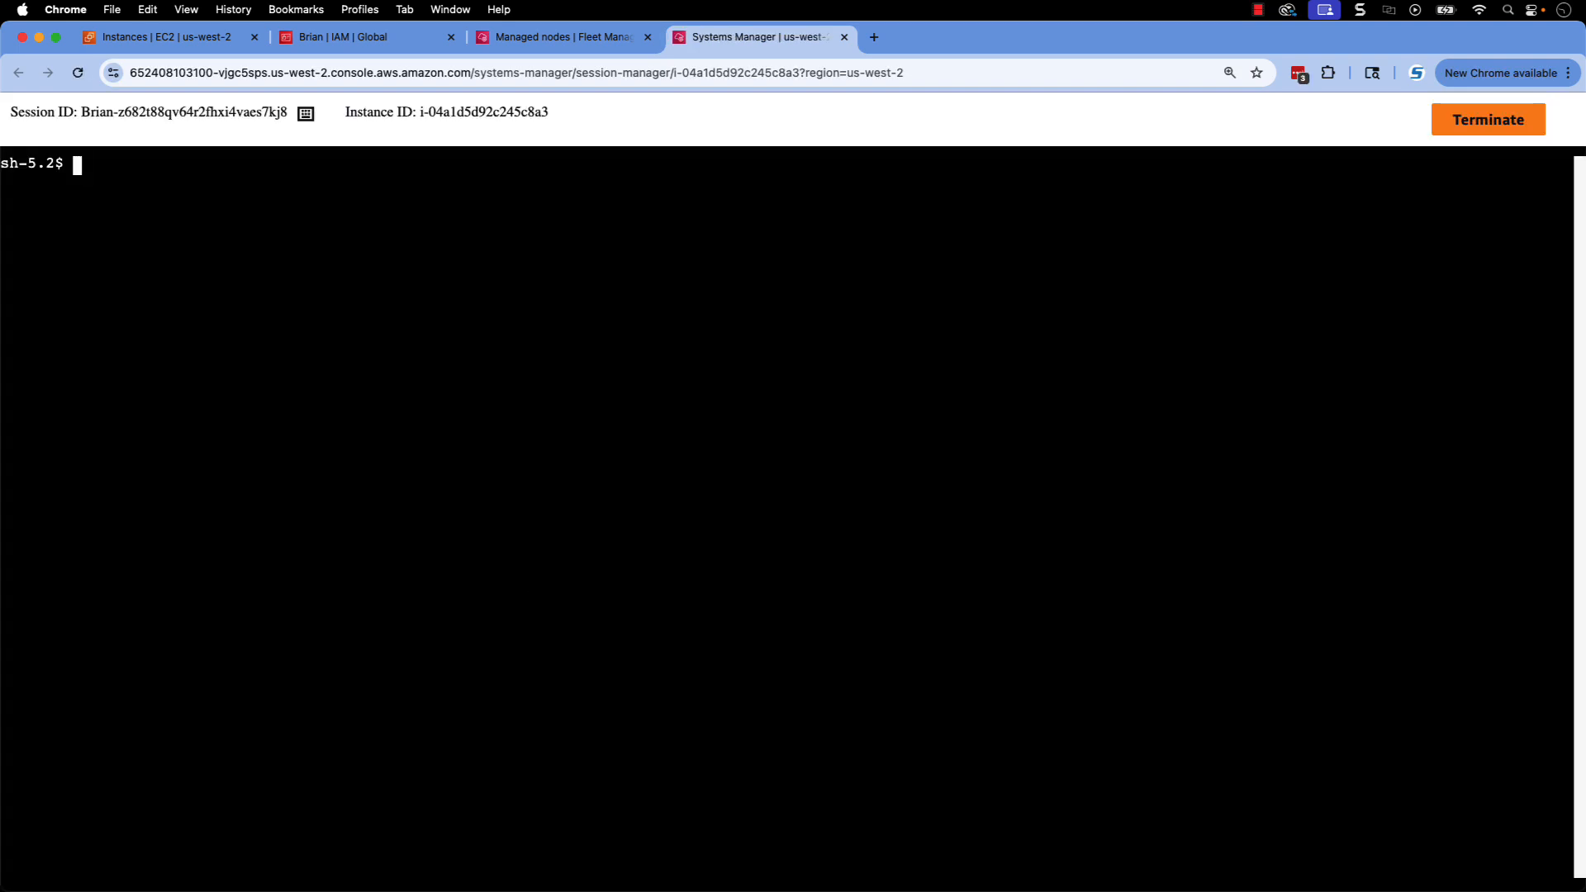
- Run ifconfig in the Fleet Manager terminal session, exit the shell and close the session
{"action": "type", "text": "ifconfig"}
{"action": "key", "text": "Return"}
{"action": "type", "text": "exit"}
{"action": "key", "text": "Return"}
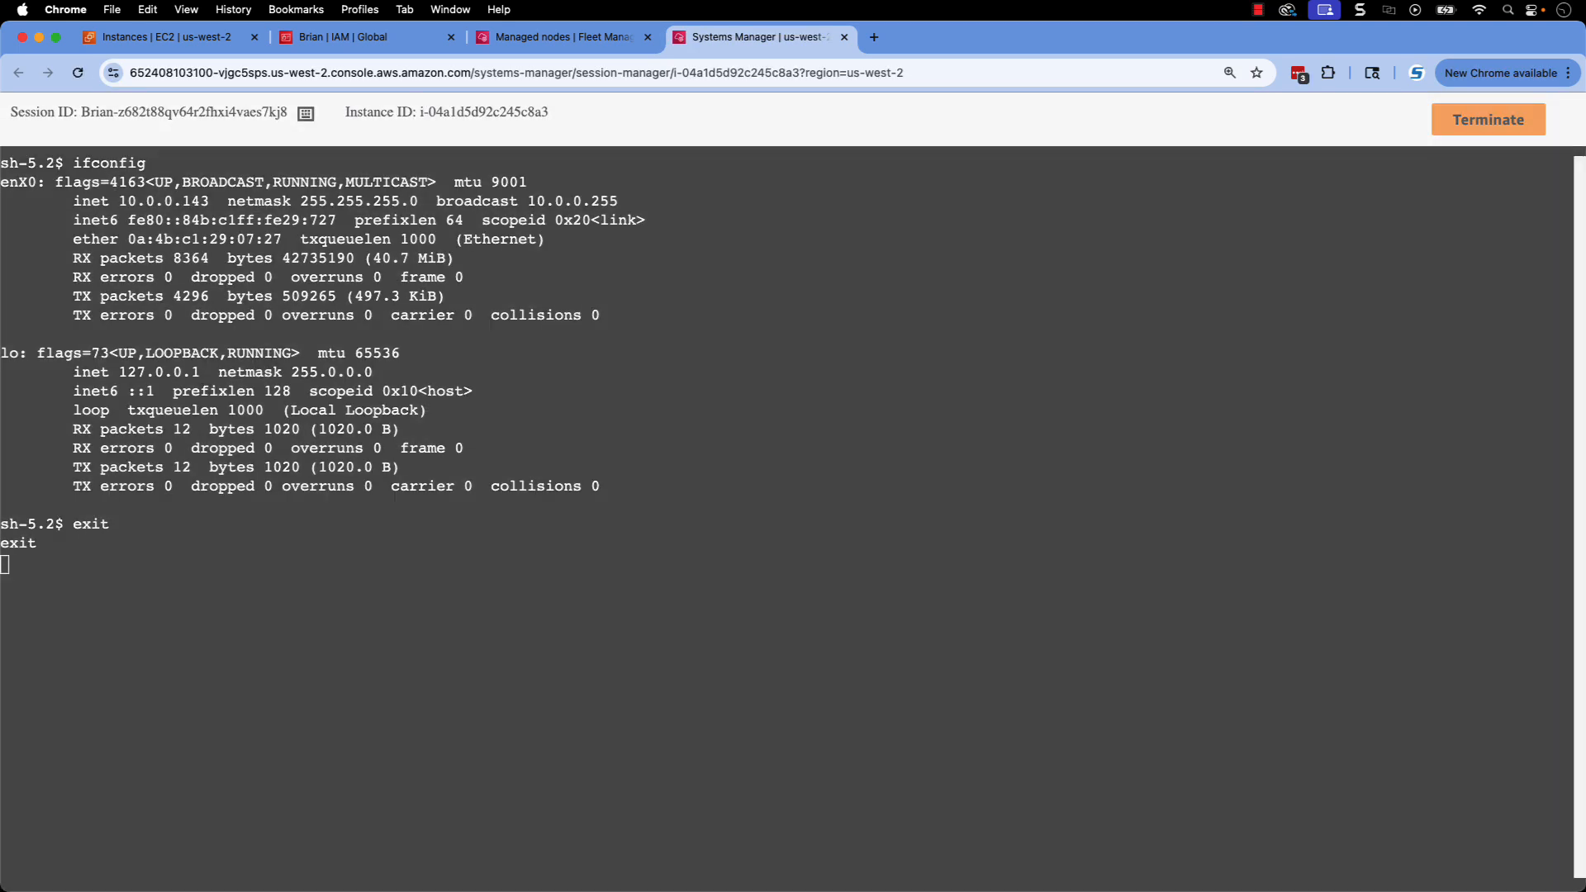
{"action": "left_click", "coordinate": [1040, 558]}
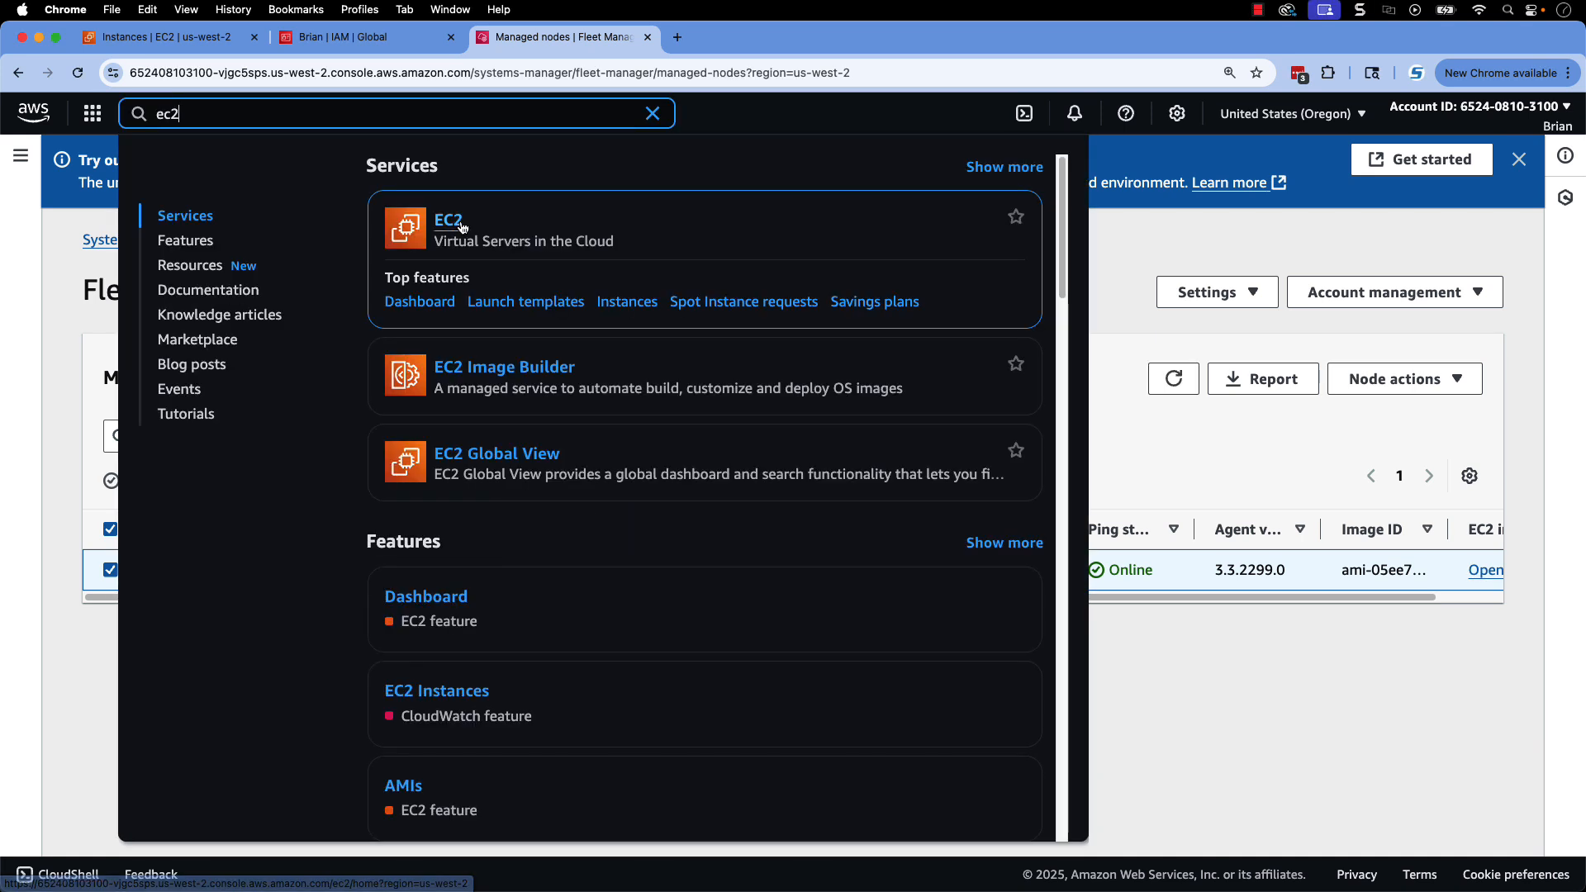
- Return to the EC2 console and check the installed AWS CLI version with aws --version in the local Terminal app
{"action": "left_click", "coordinate": [458, 223]}
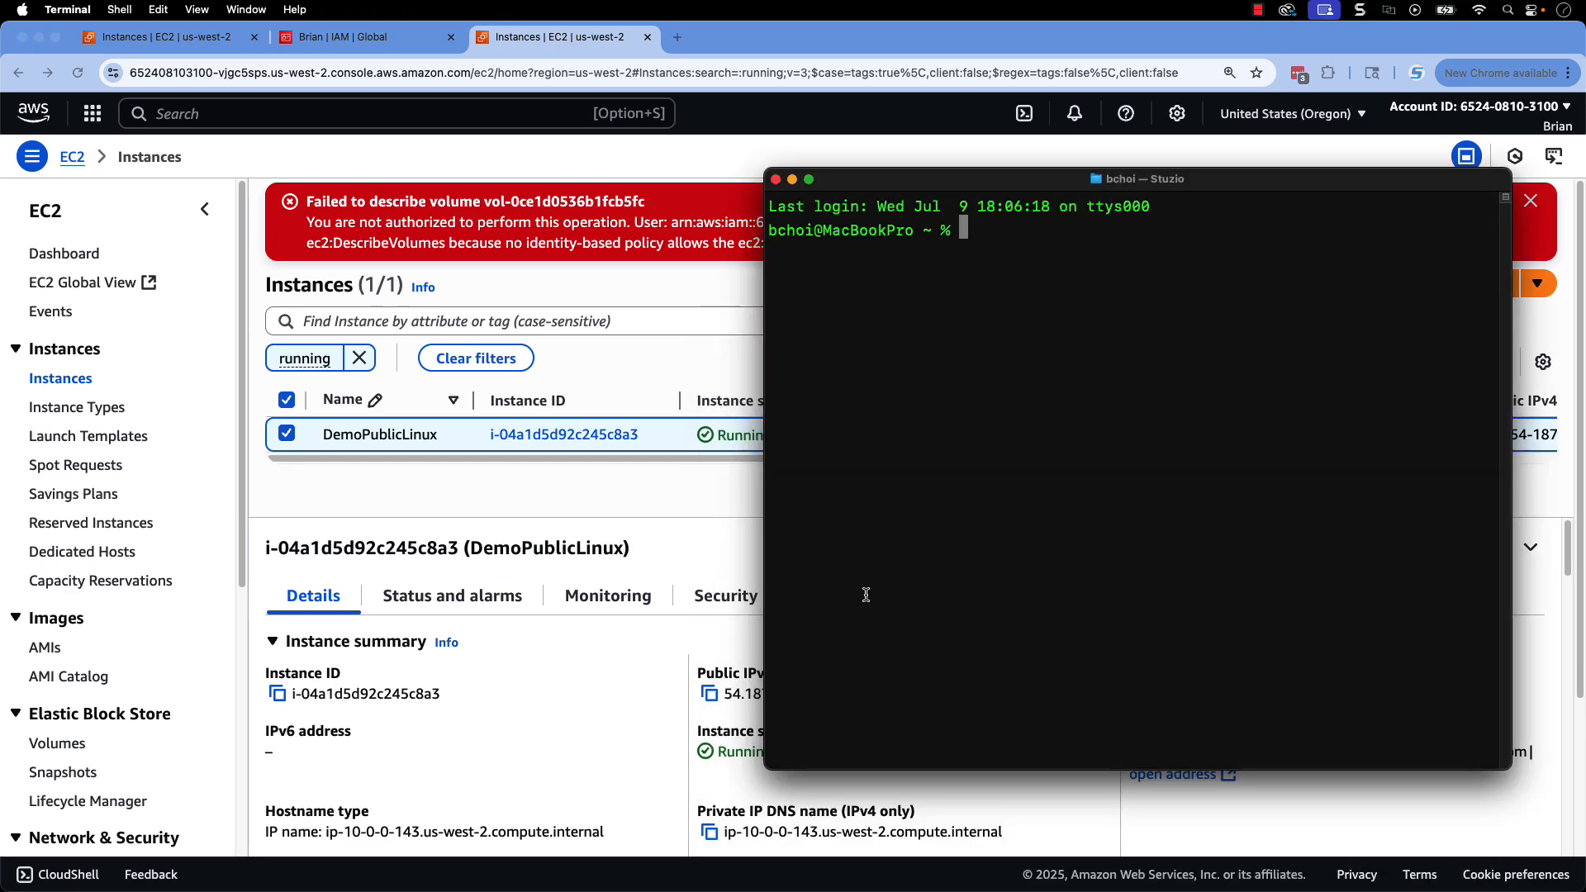
{"action": "type", "text": "aws --version"}
{"action": "key", "text": "Return"}
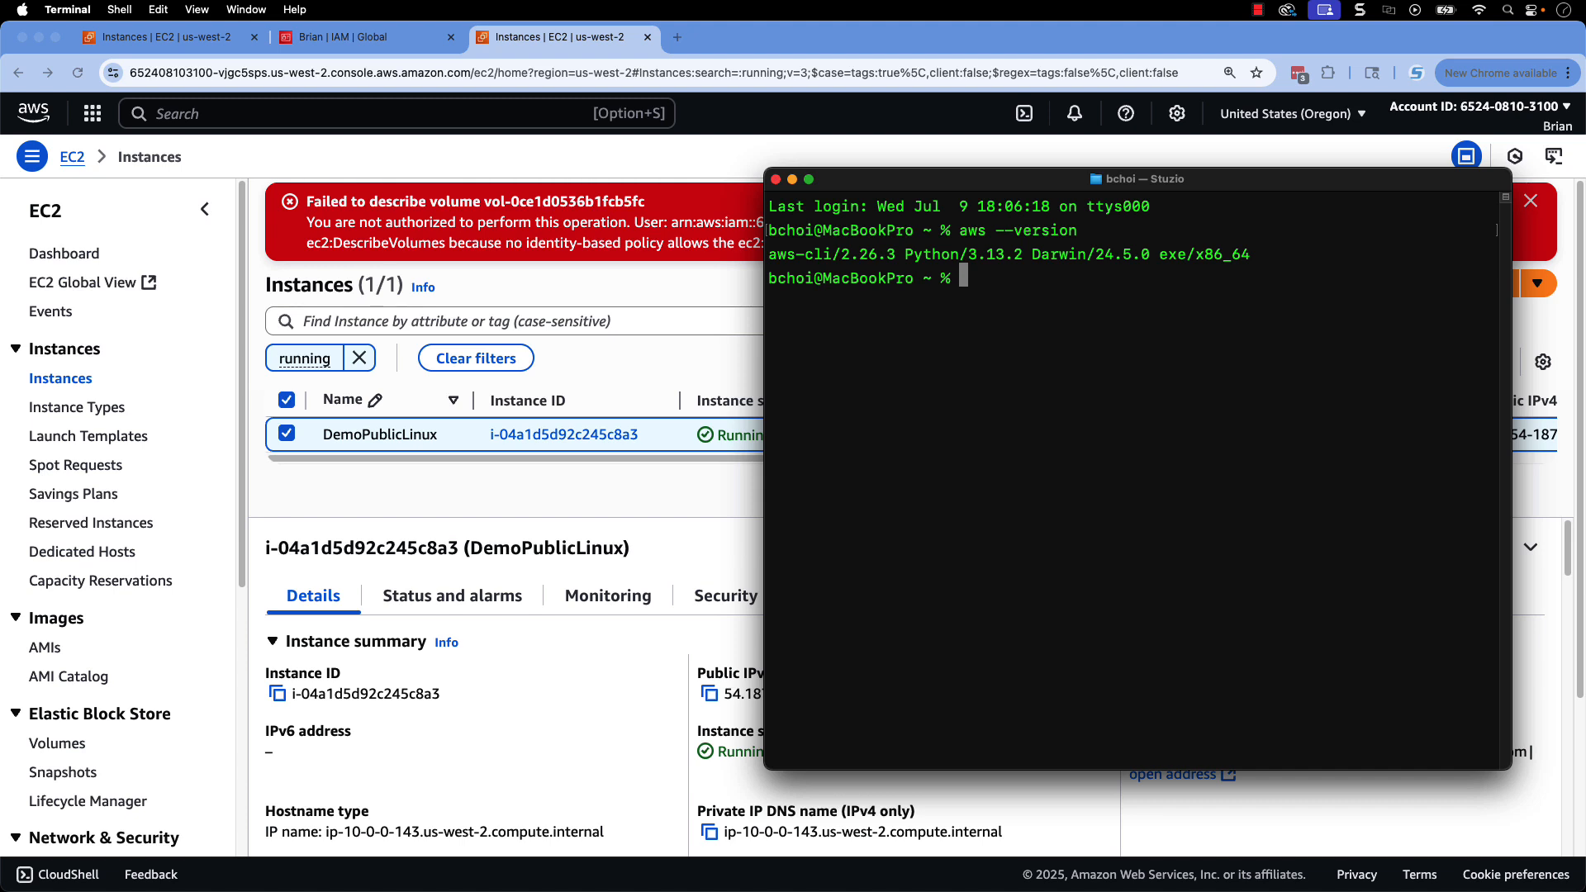
- Start a session from Terminal with aws ssm start-session --target, using the instance ID copied from DemoPublicLinux's details in the EC2 console
{"action": "key", "text": "super+Tab"}
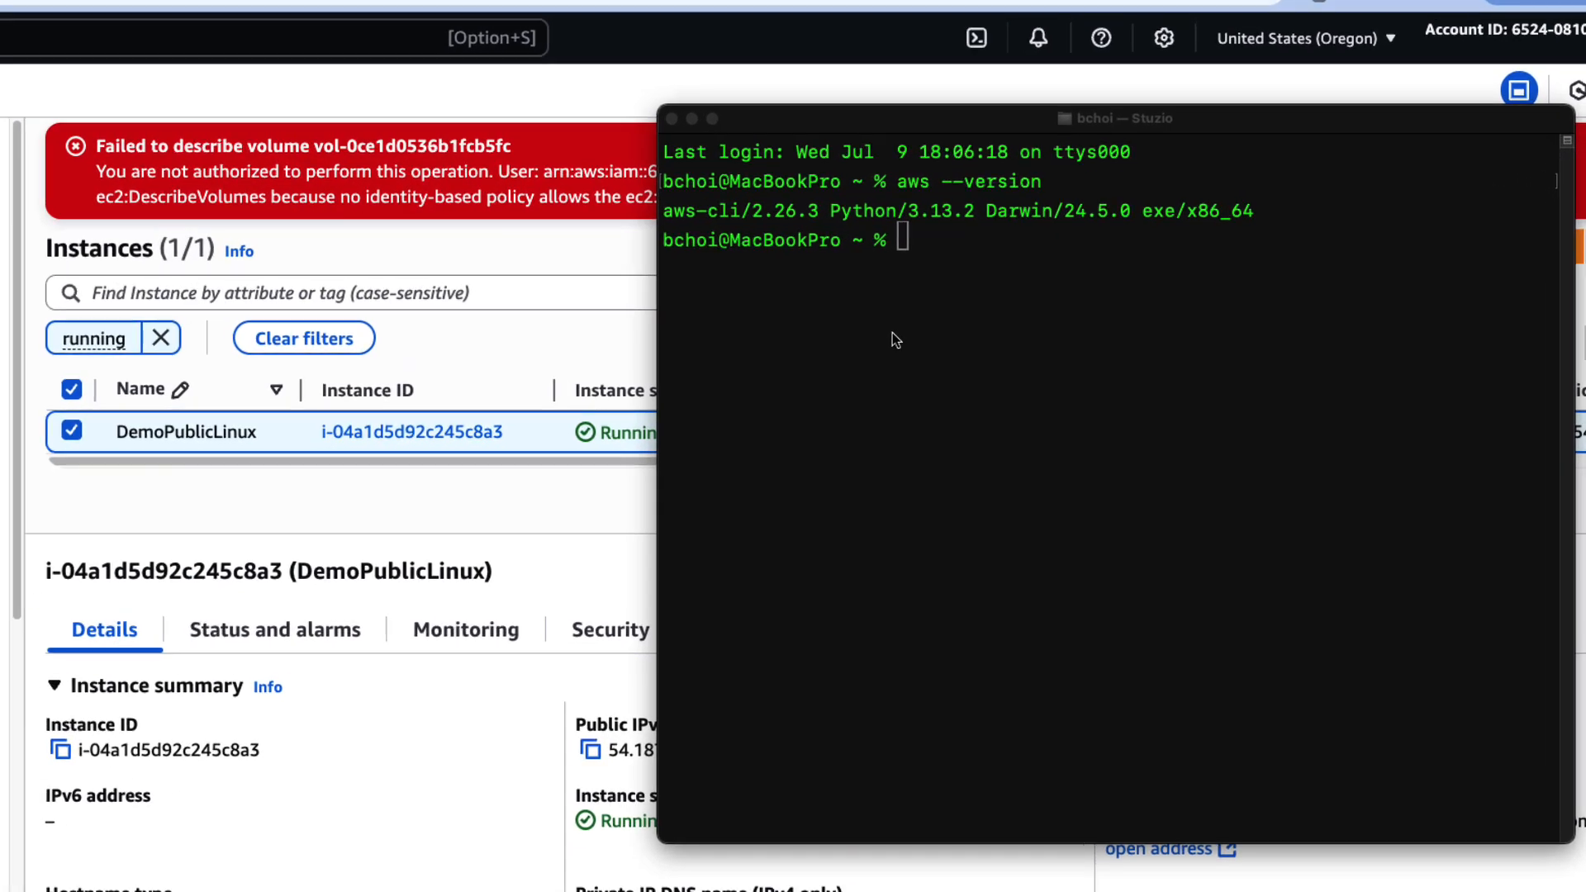
{"action": "left_click", "coordinate": [880, 329]}
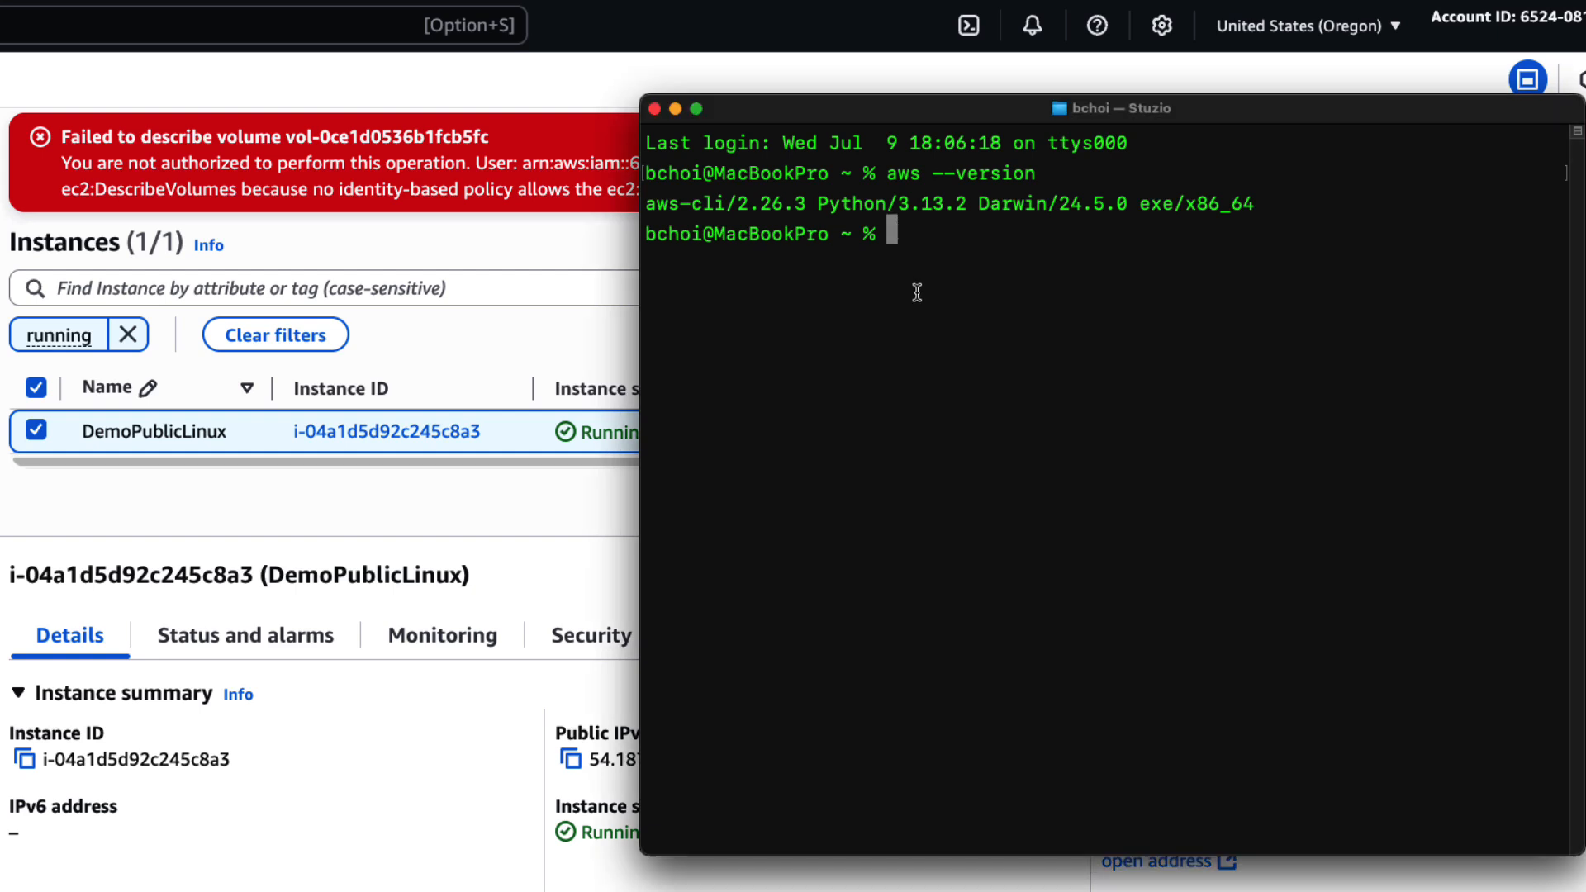
{"action": "type", "text": "aws ssm start-"}
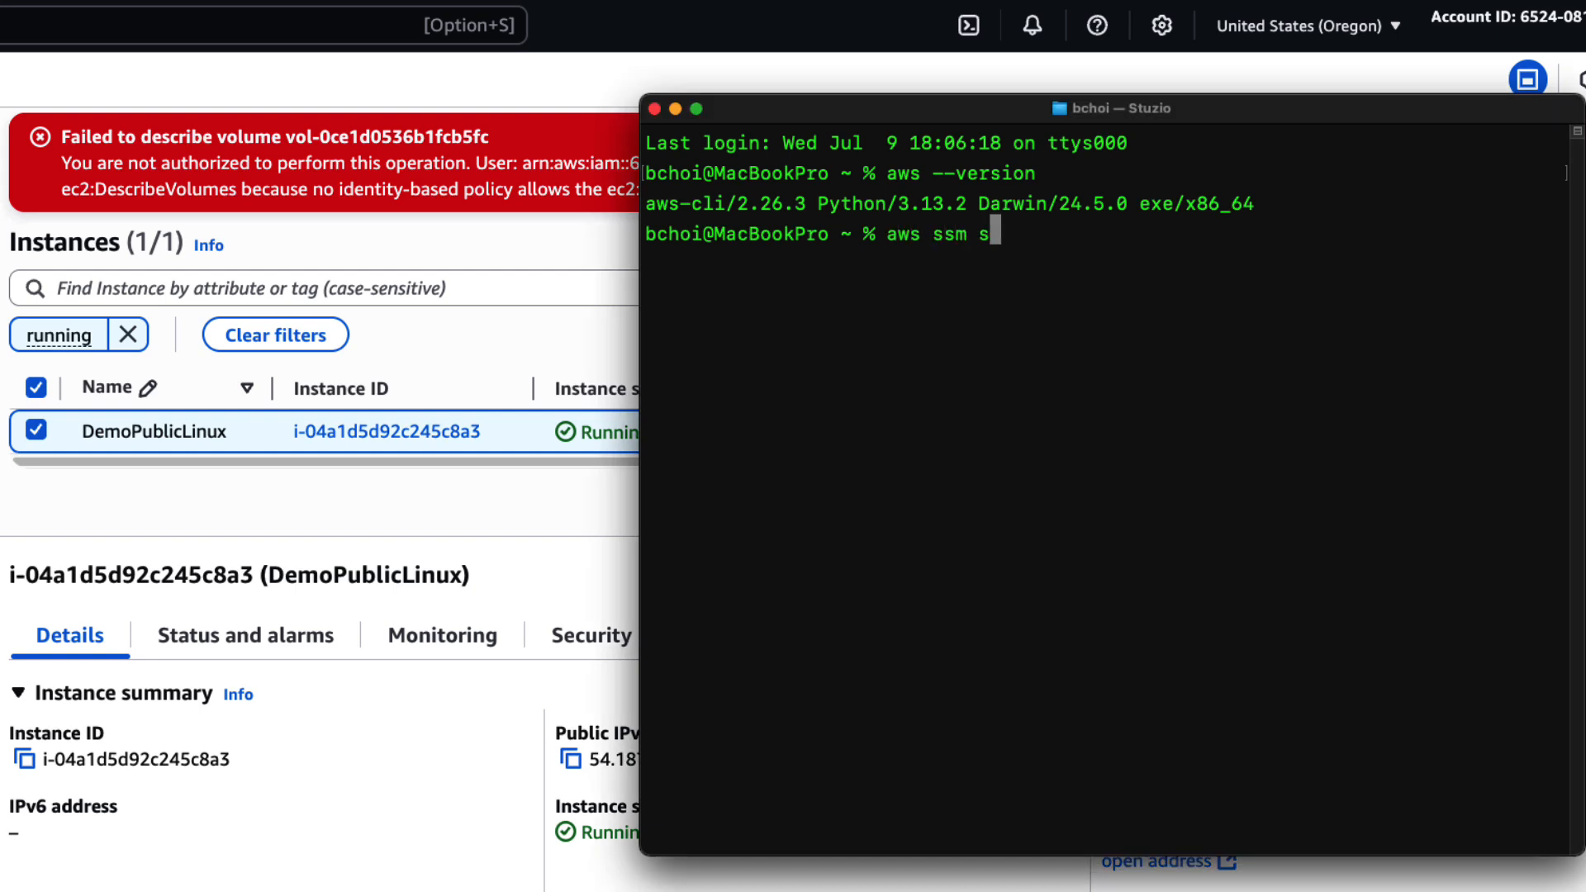
{"action": "type", "text": "ssi"}
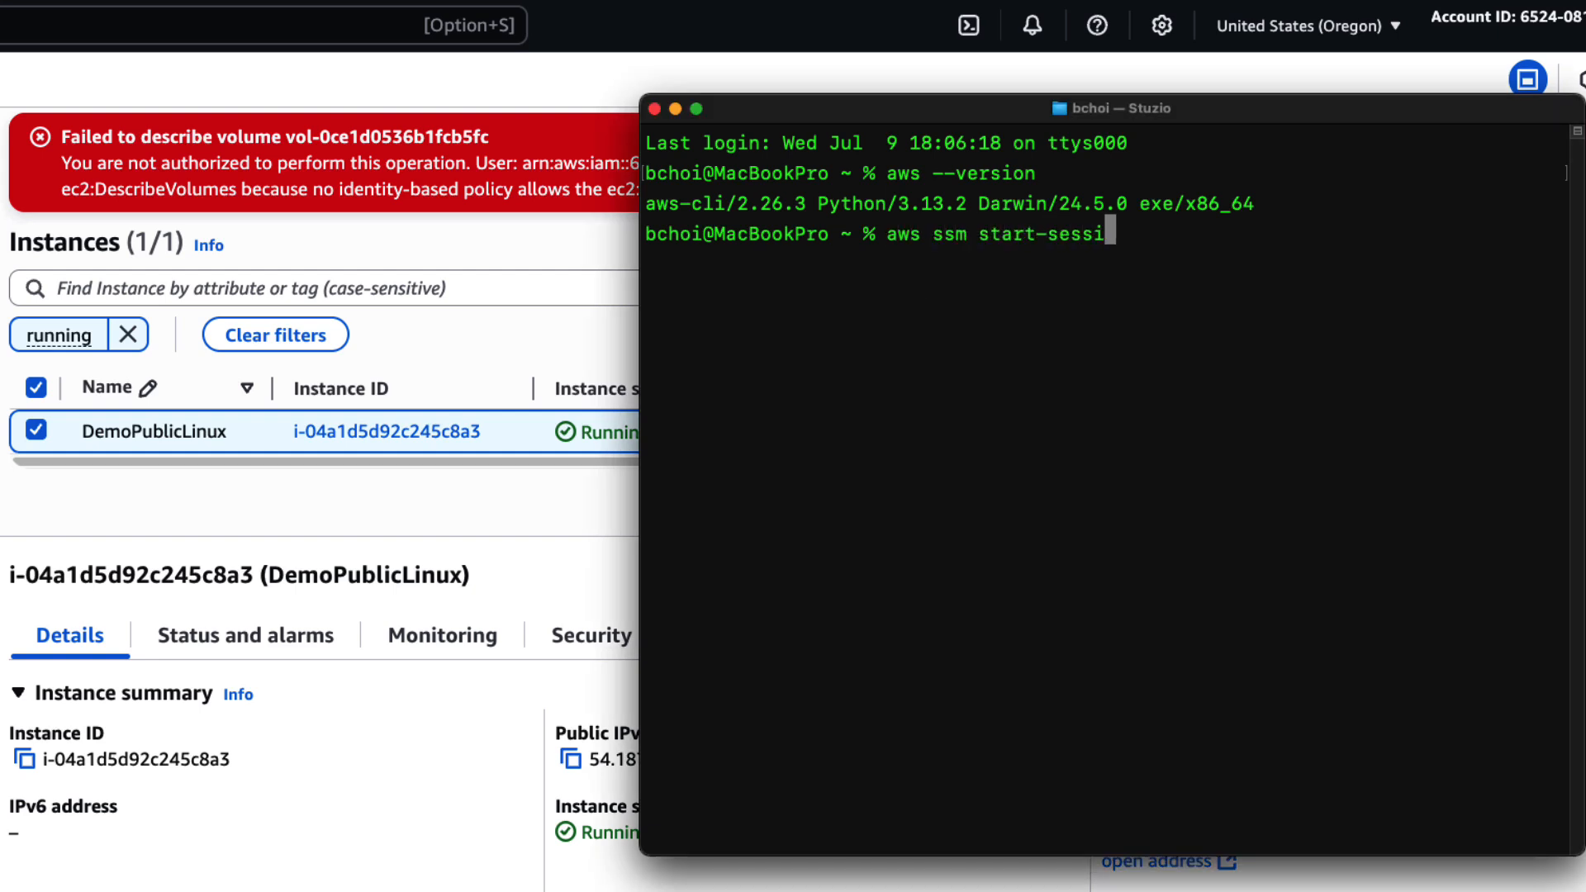
{"action": "type", "text": "on --target"}
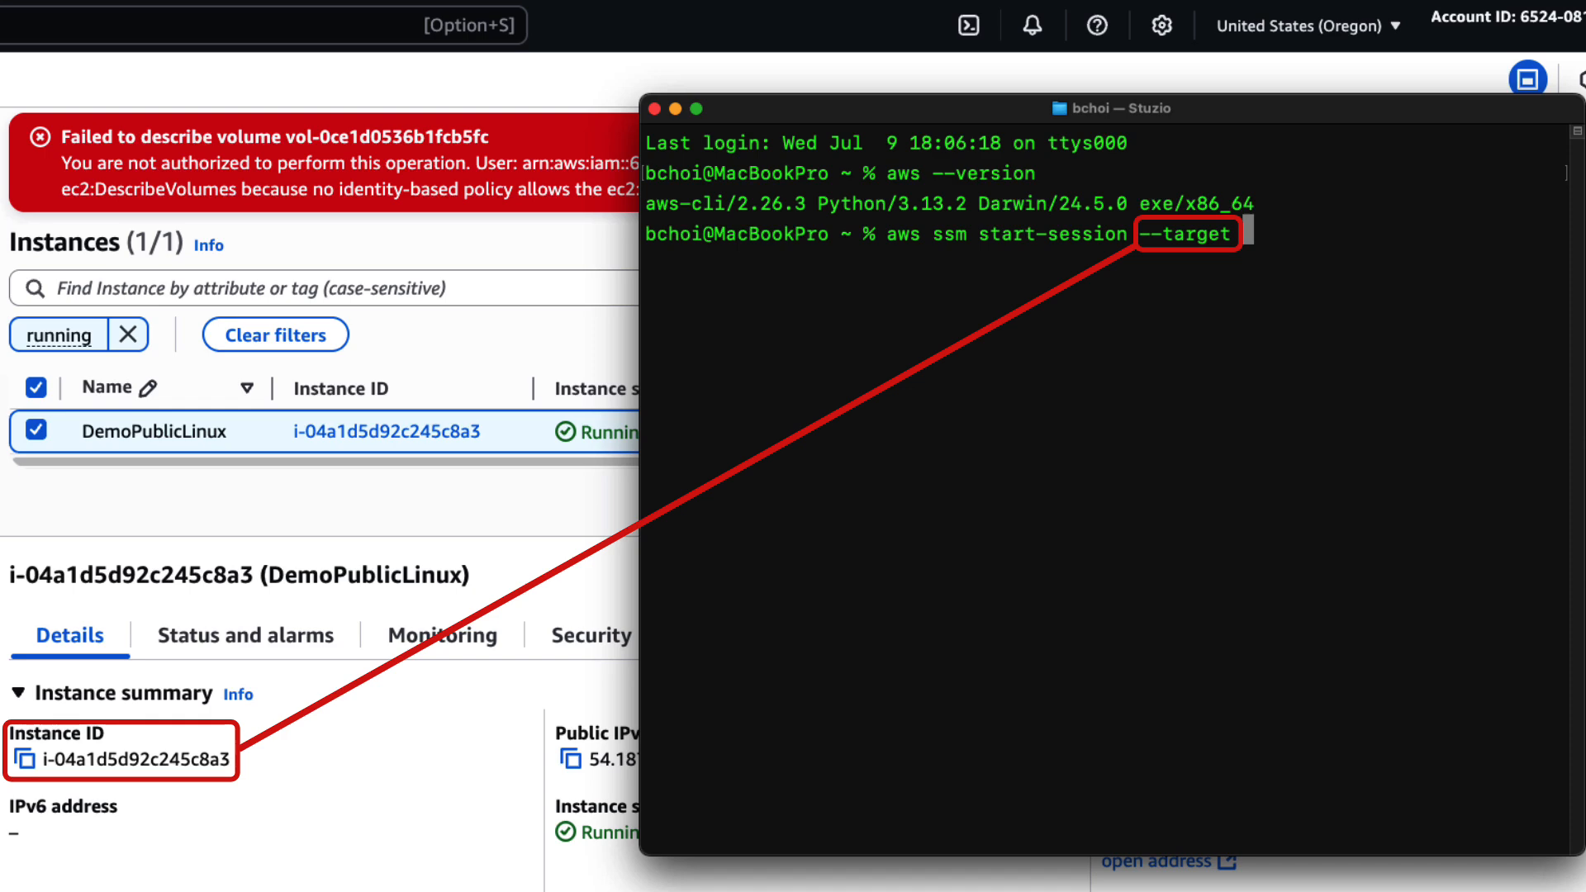
{"action": "left_click", "coordinate": [24, 759]}
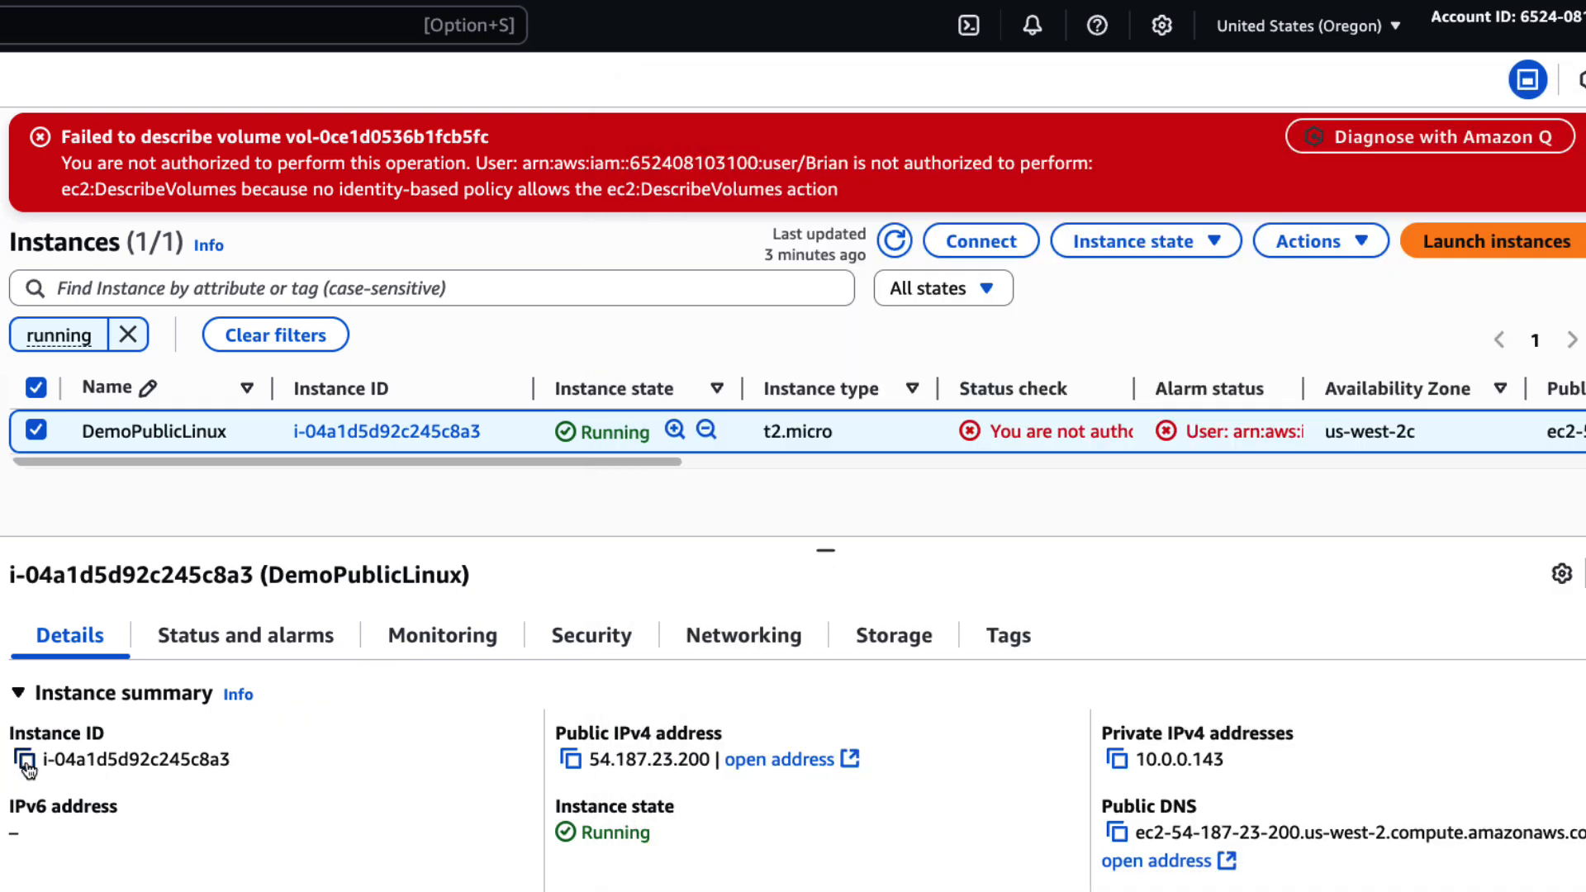
{"action": "key", "text": "super+Tab"}
{"action": "key", "text": "super+v"}
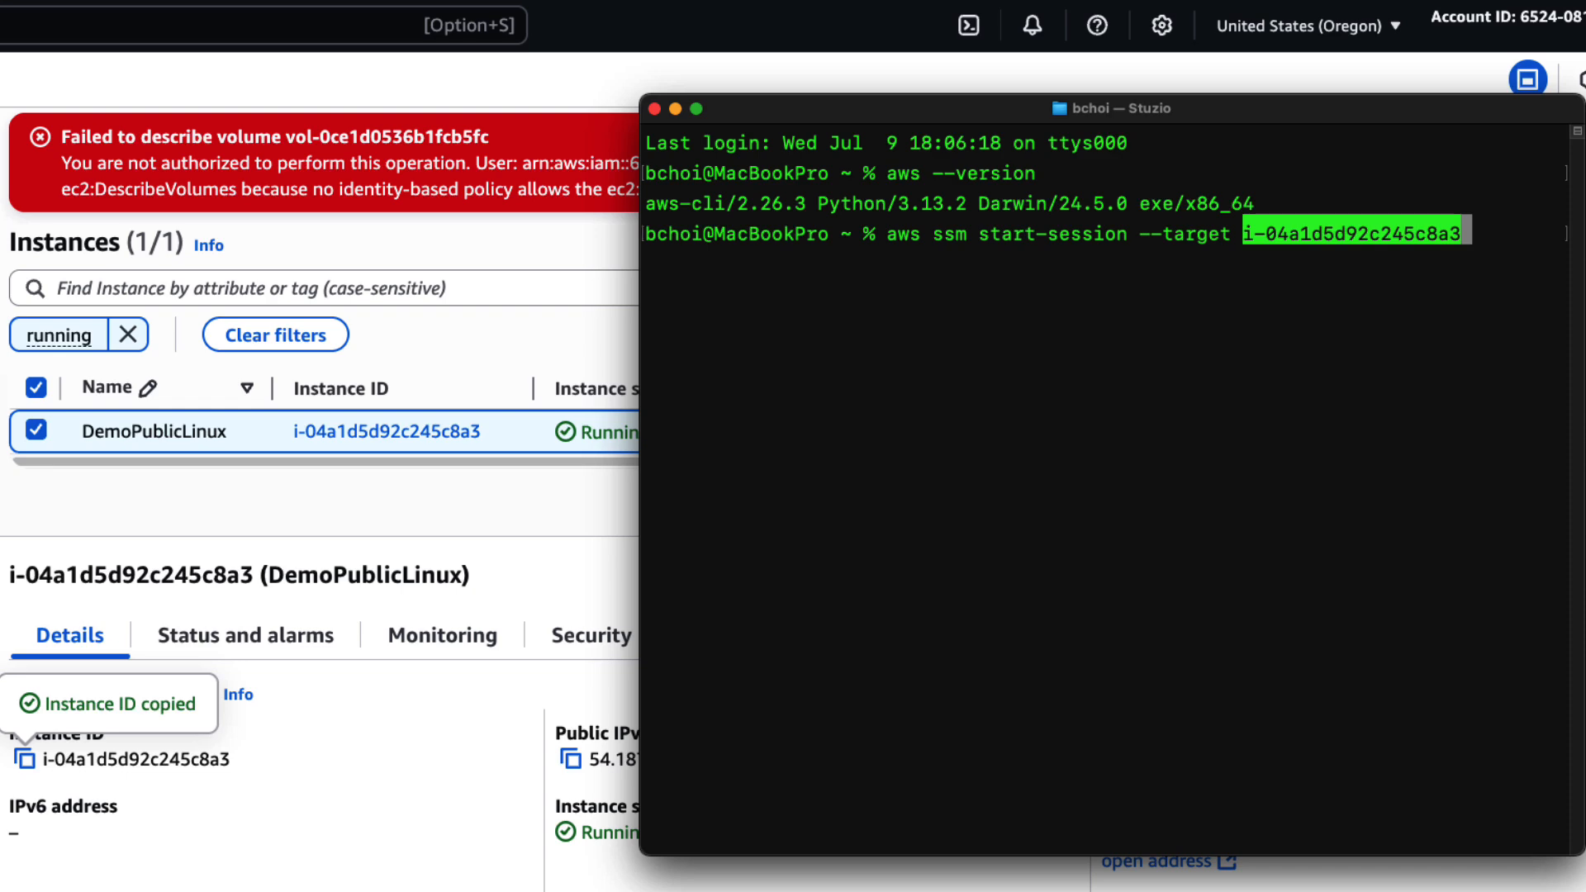
{"action": "key", "text": "Return"}
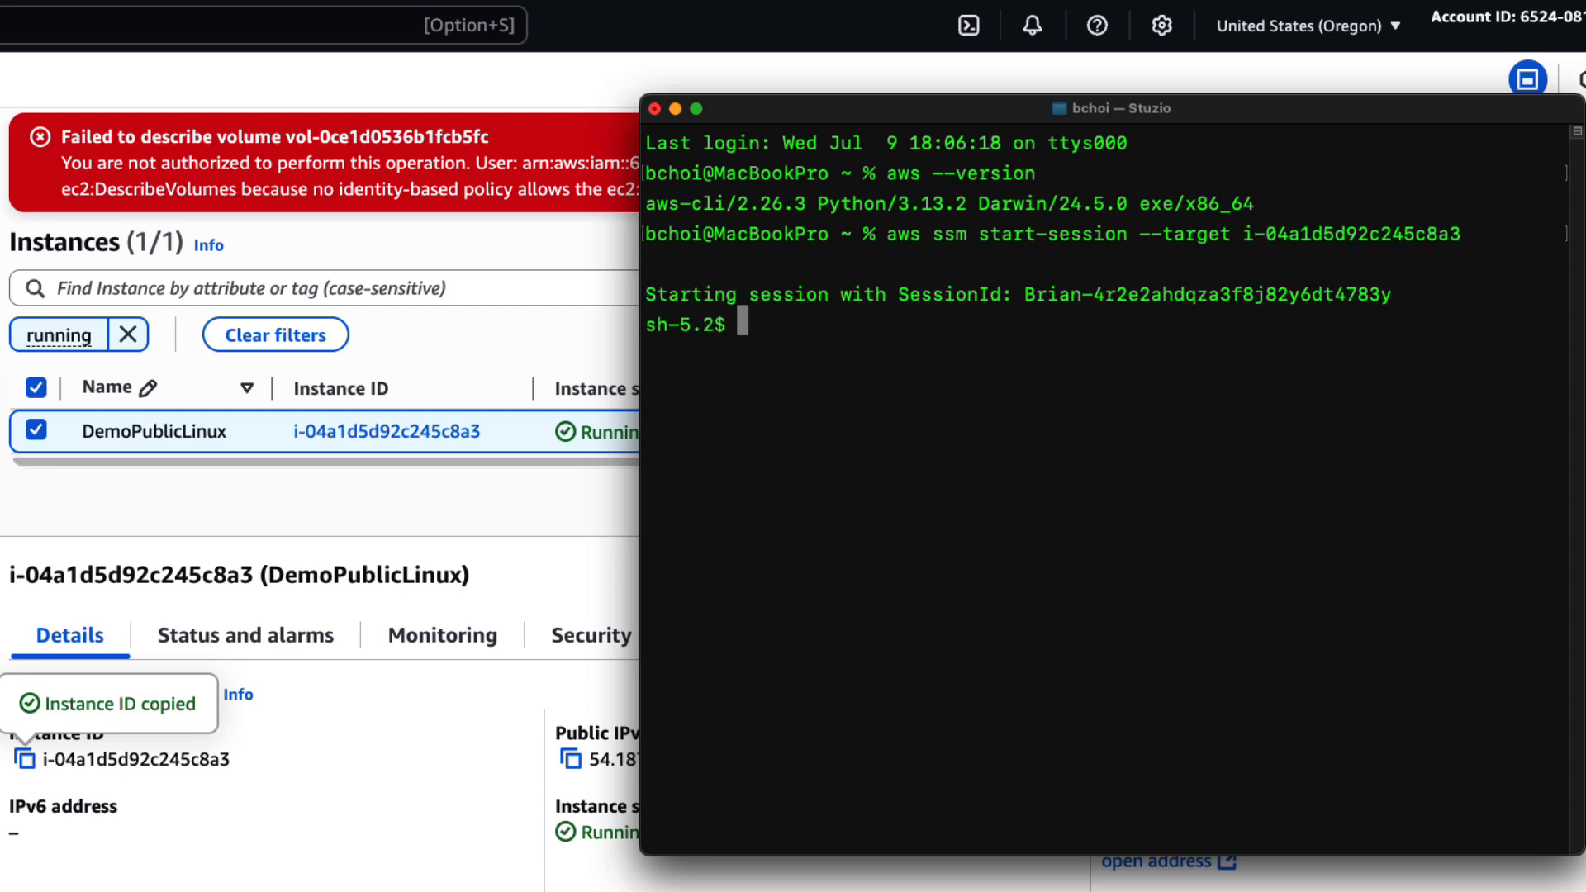
- Run pwd and ifconfig in the CLI-started session and exit back to the local shell
{"action": "type", "text": "pwd"}
{"action": "key", "text": "Return"}
{"action": "type", "text": "if"}
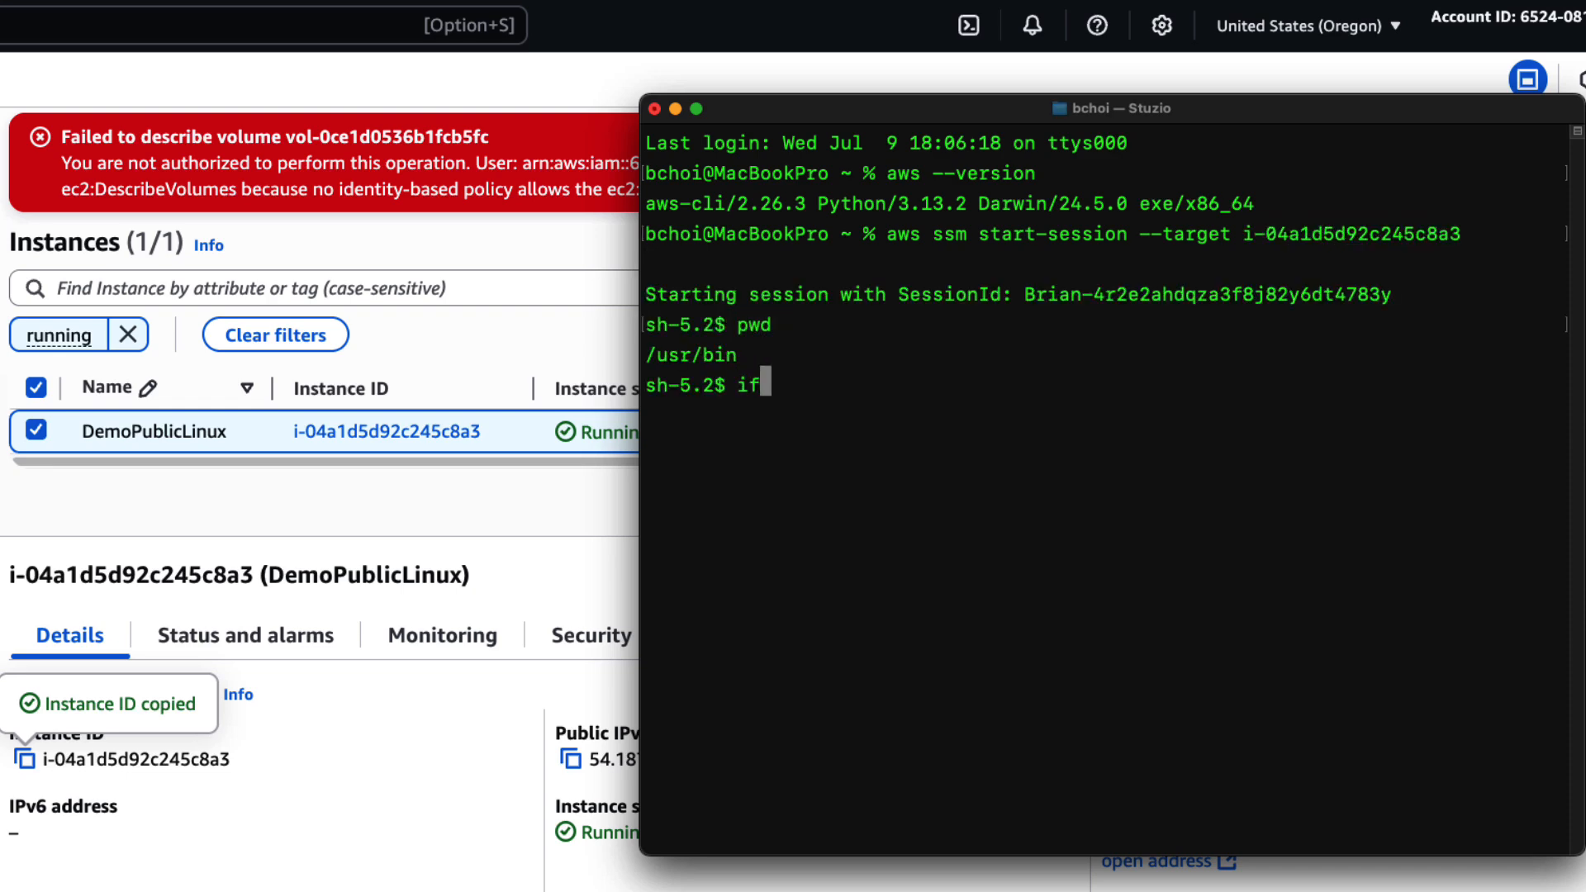
{"action": "type", "text": "config"}
{"action": "key", "text": "Return"}
{"action": "type", "text": "exit"}
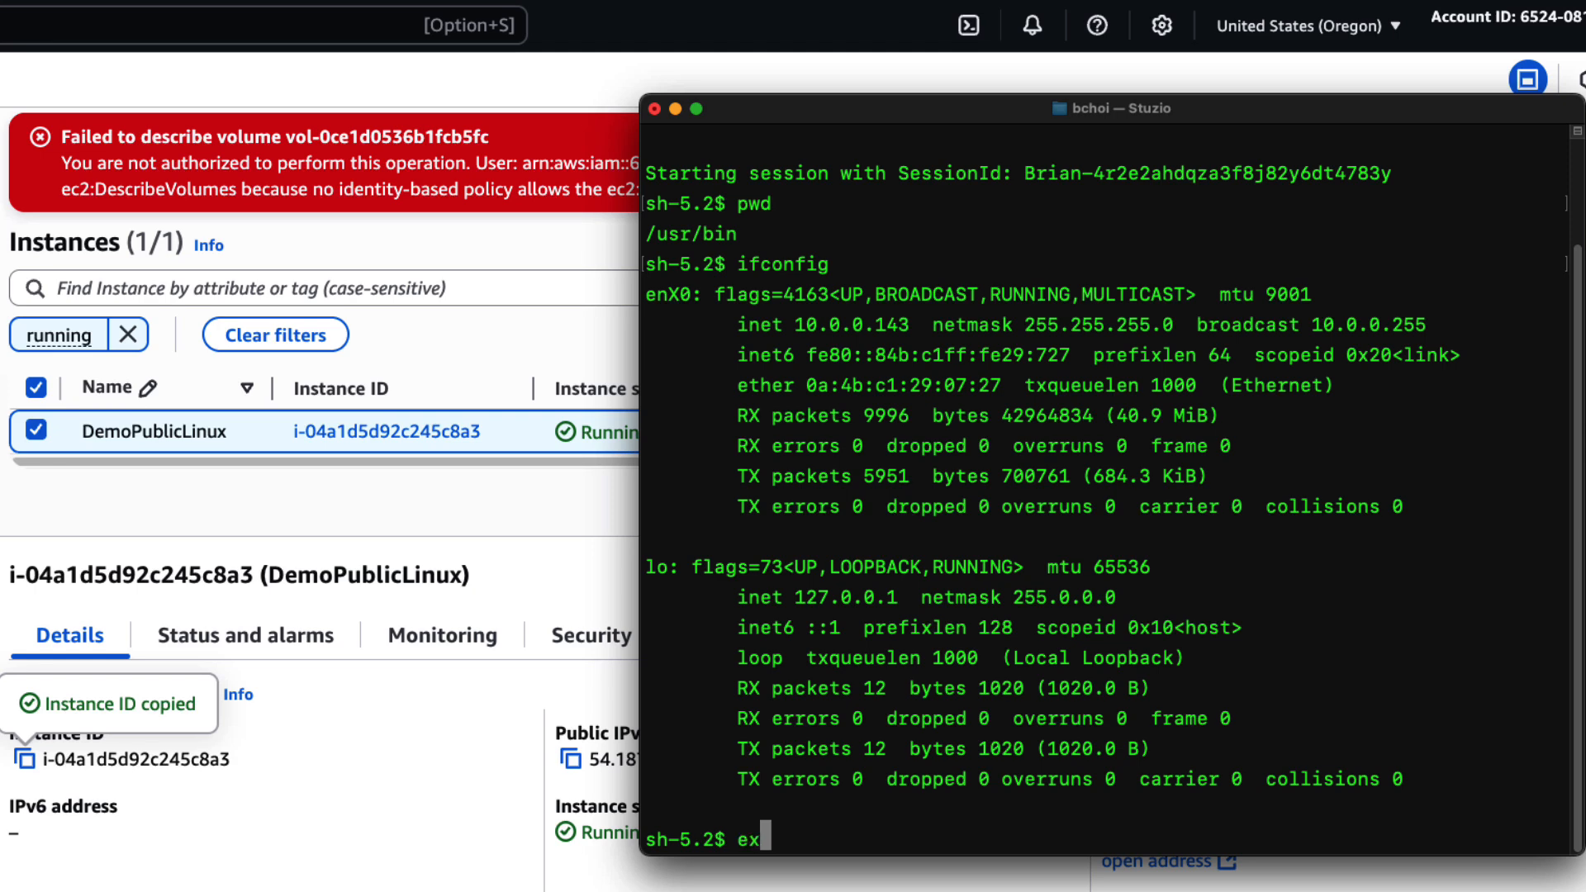
{"action": "key", "text": "Return"}
- Clear the terminal and recall the aws ssm start-session command with target i-04a1d5d92c245c8a3
{"action": "type", "text": "clear"}
{"action": "key", "text": "Return"}
{"action": "key", "text": "Up"}
{"action": "key", "text": "Up"}
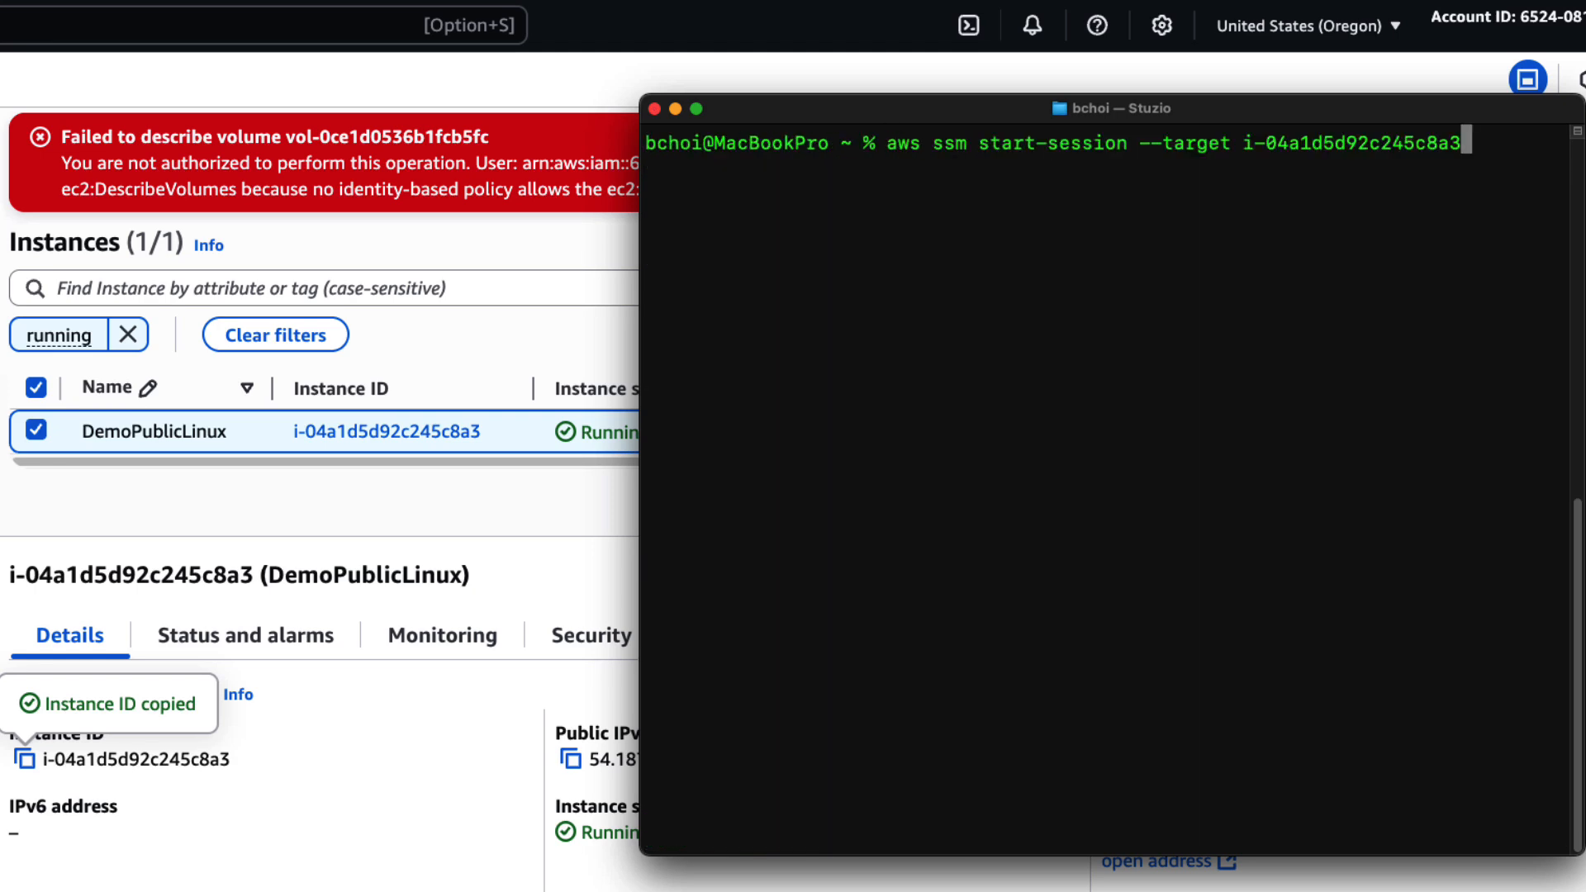
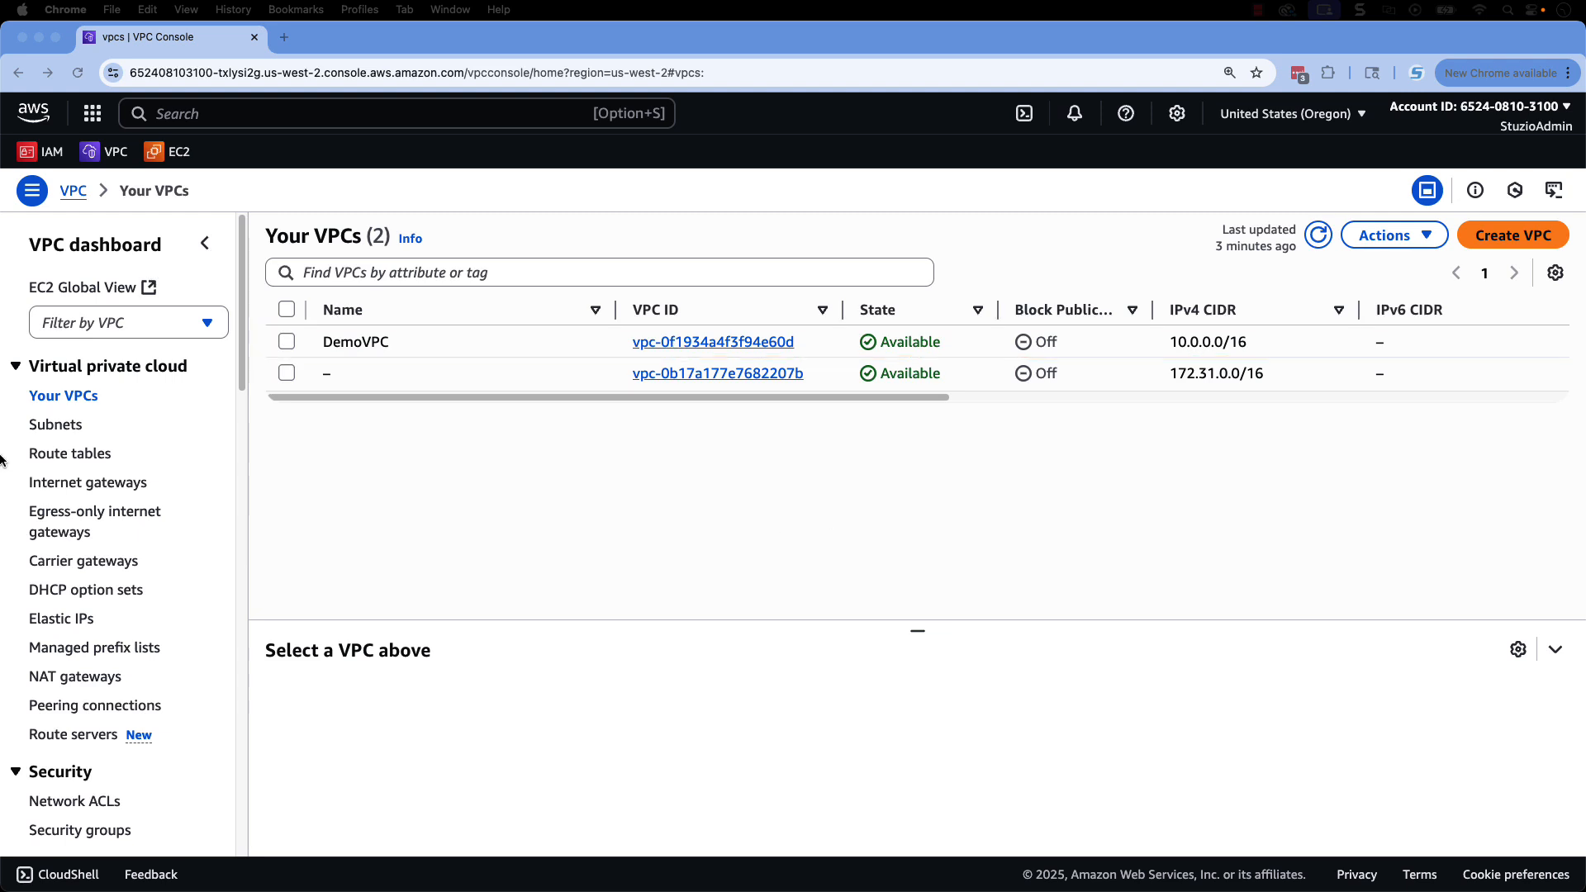
- Create a subnet named DemoPrivateSubnet in DemoVPC with the IPv4 CIDR block 10.0.1.0/24
{"action": "left_click", "coordinate": [49, 431]}
{"action": "left_click", "coordinate": [1502, 237]}
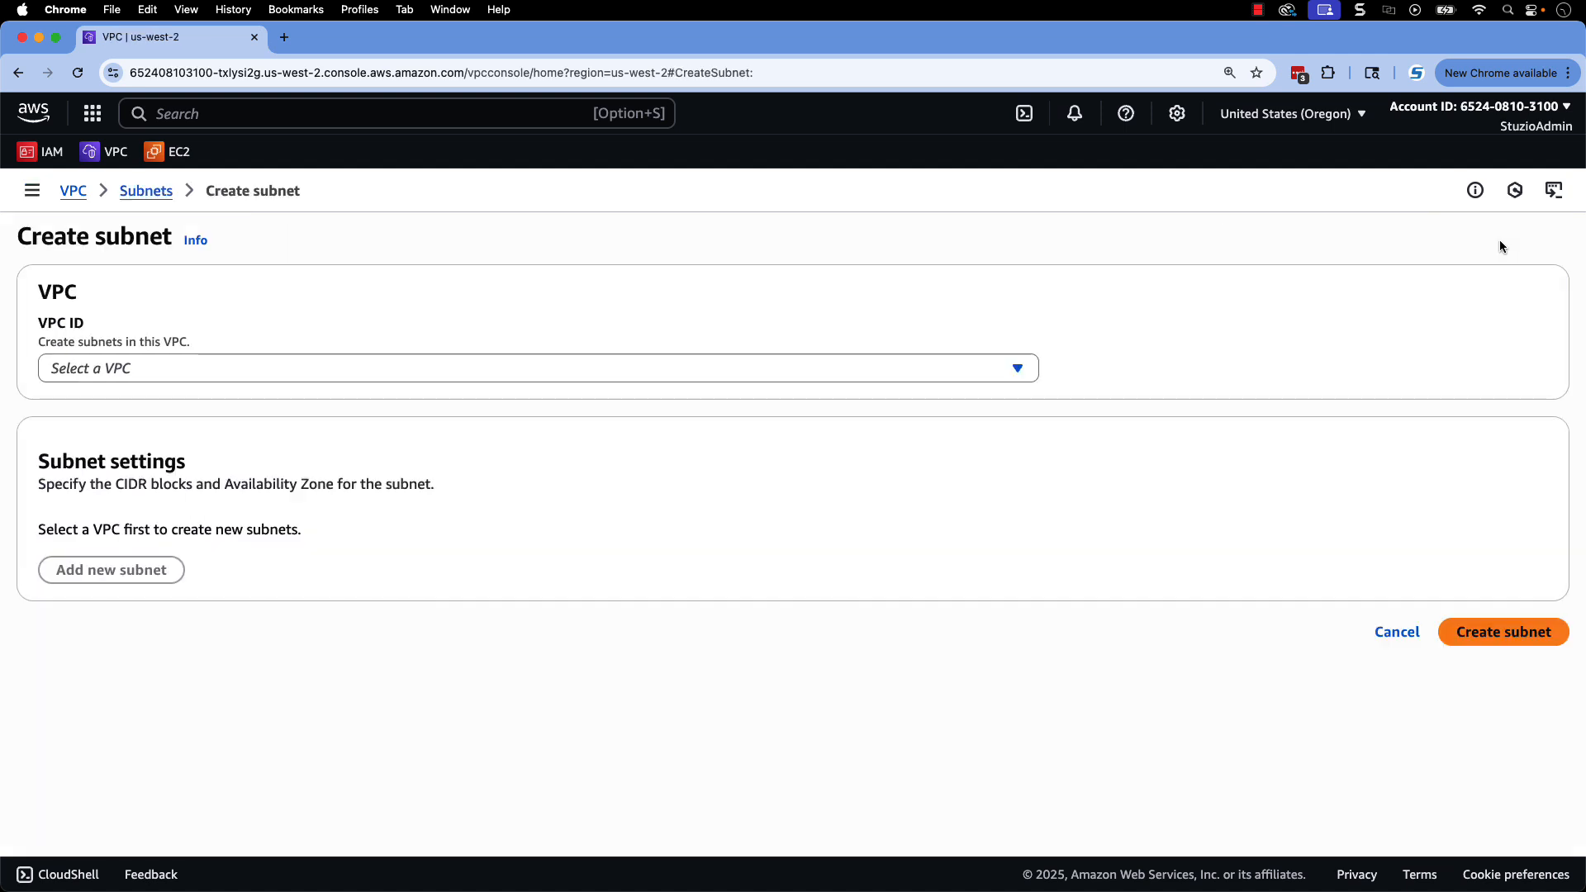
{"action": "left_click", "coordinate": [572, 378]}
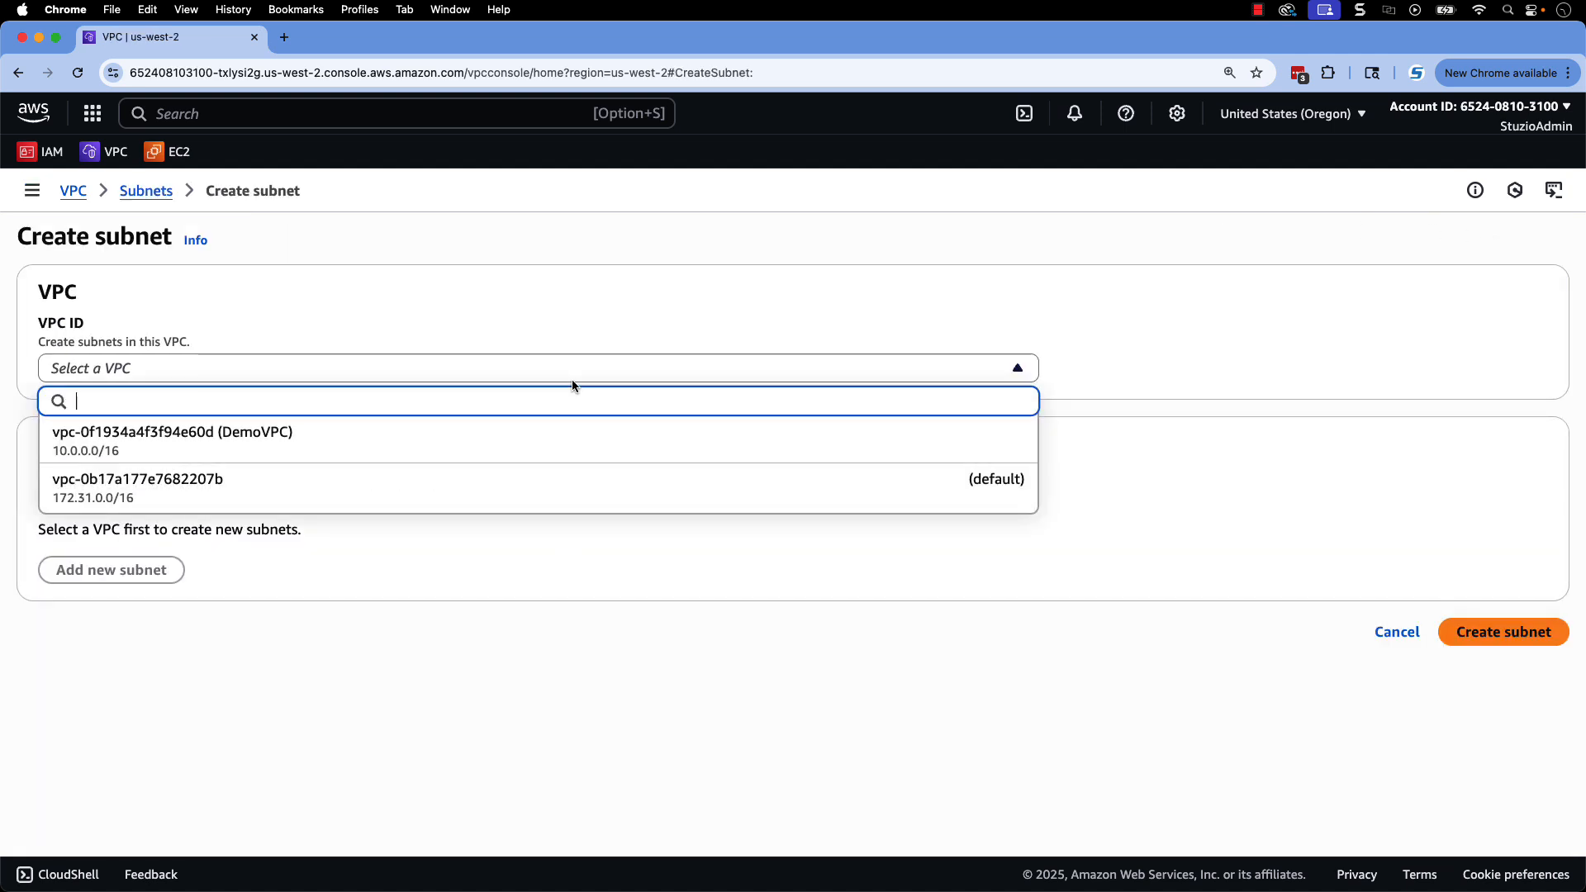
{"action": "left_click", "coordinate": [265, 443]}
{"action": "scroll", "coordinate": [800, 611], "scroll_direction": "down", "scroll_amount": 4}
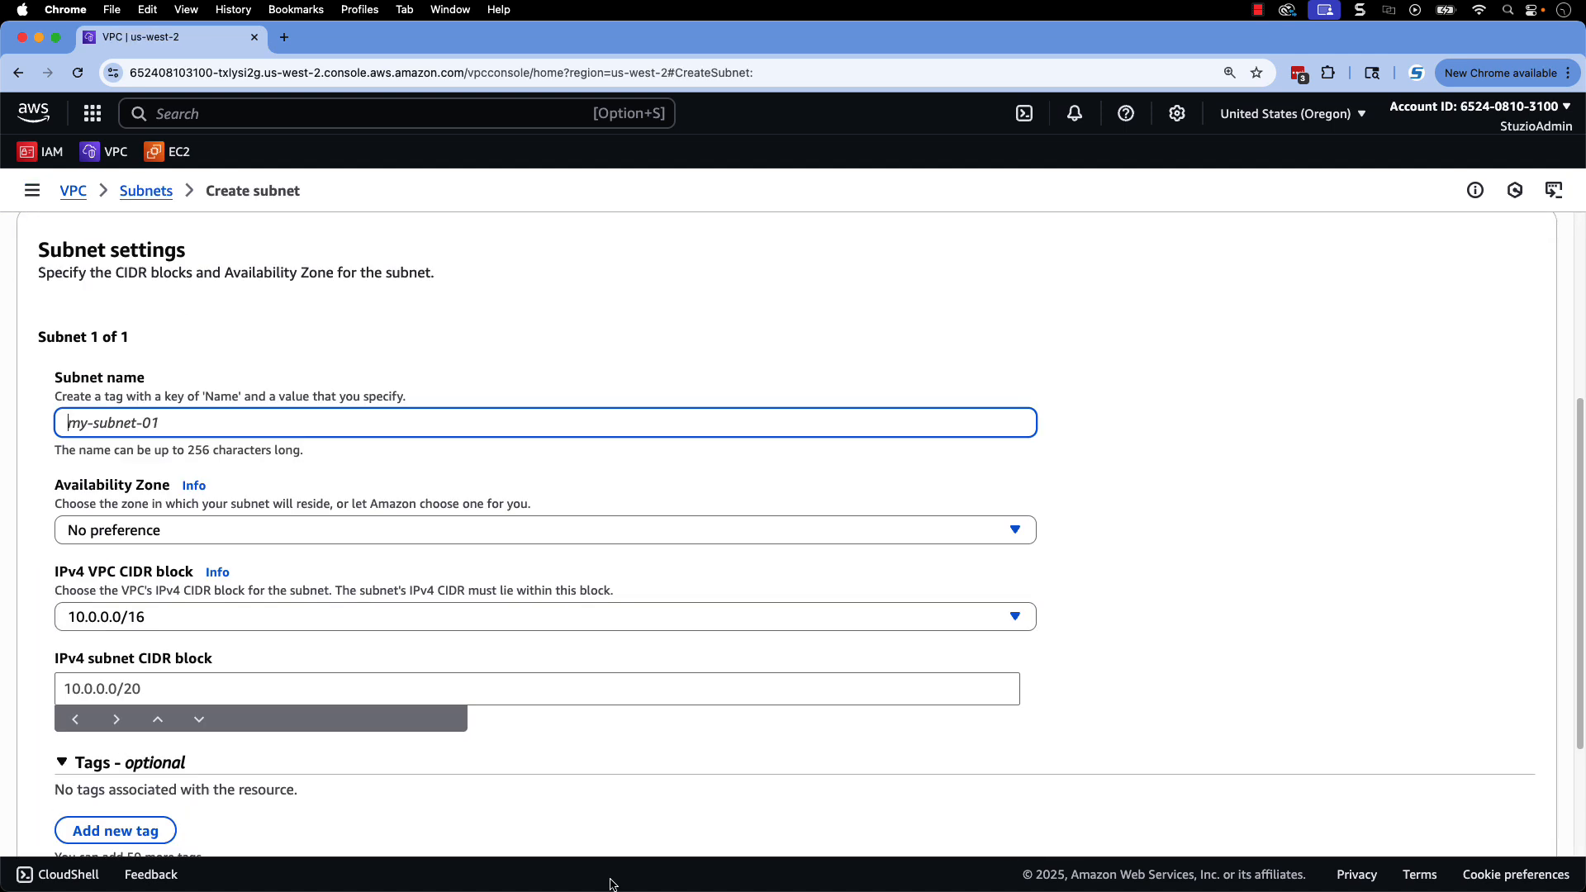
{"action": "type", "text": "DemoPrivateSubnet"}
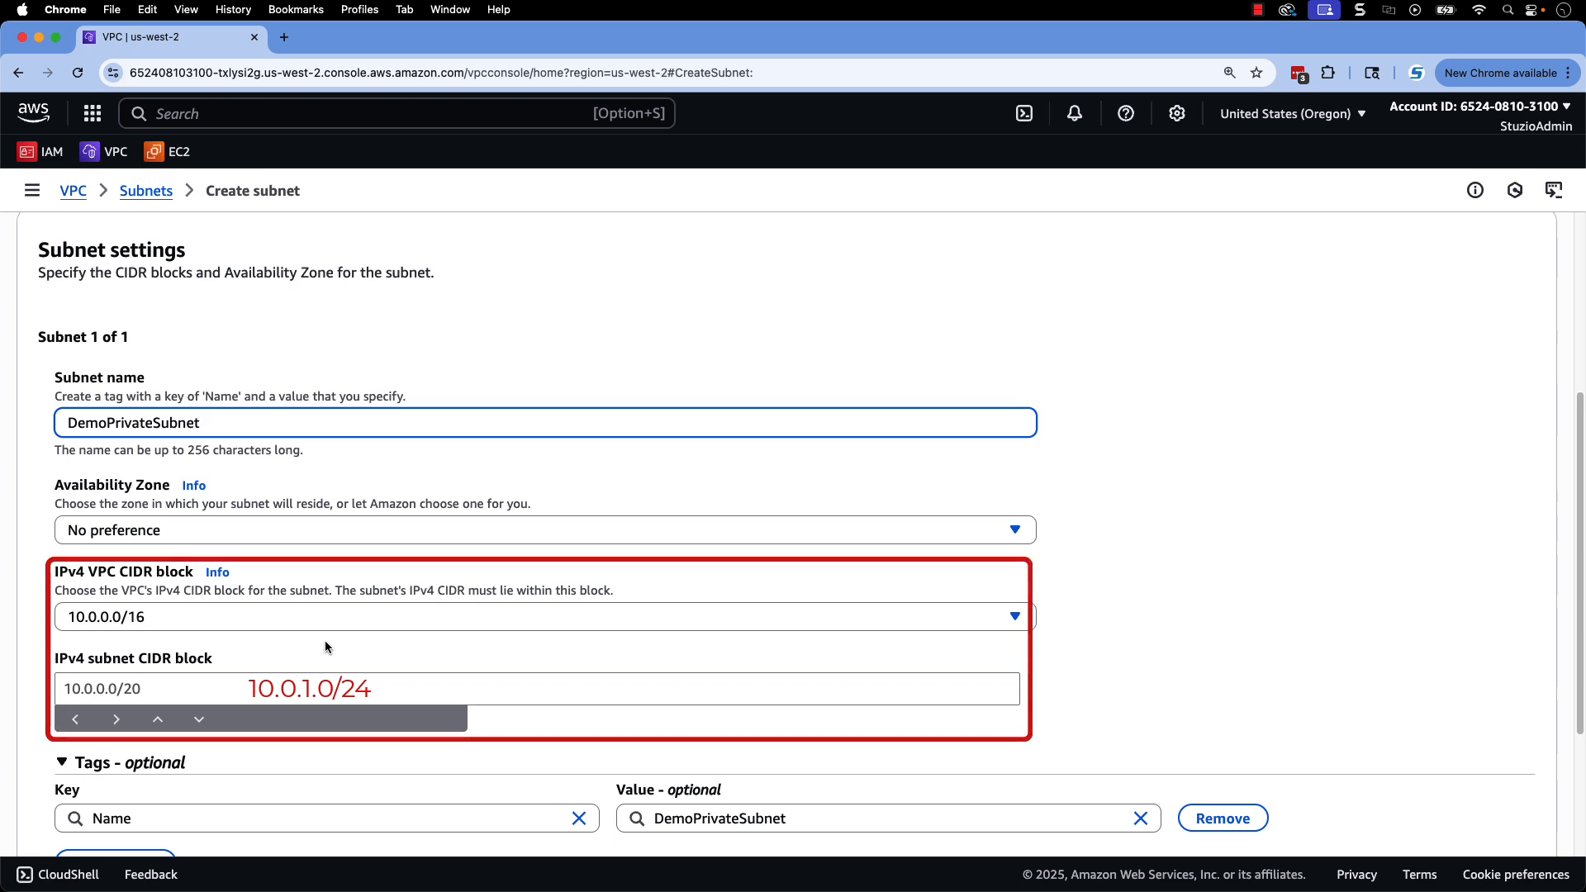
{"action": "left_click", "coordinate": [325, 688]}
{"action": "type", "text": "10.0.1.0/2"}
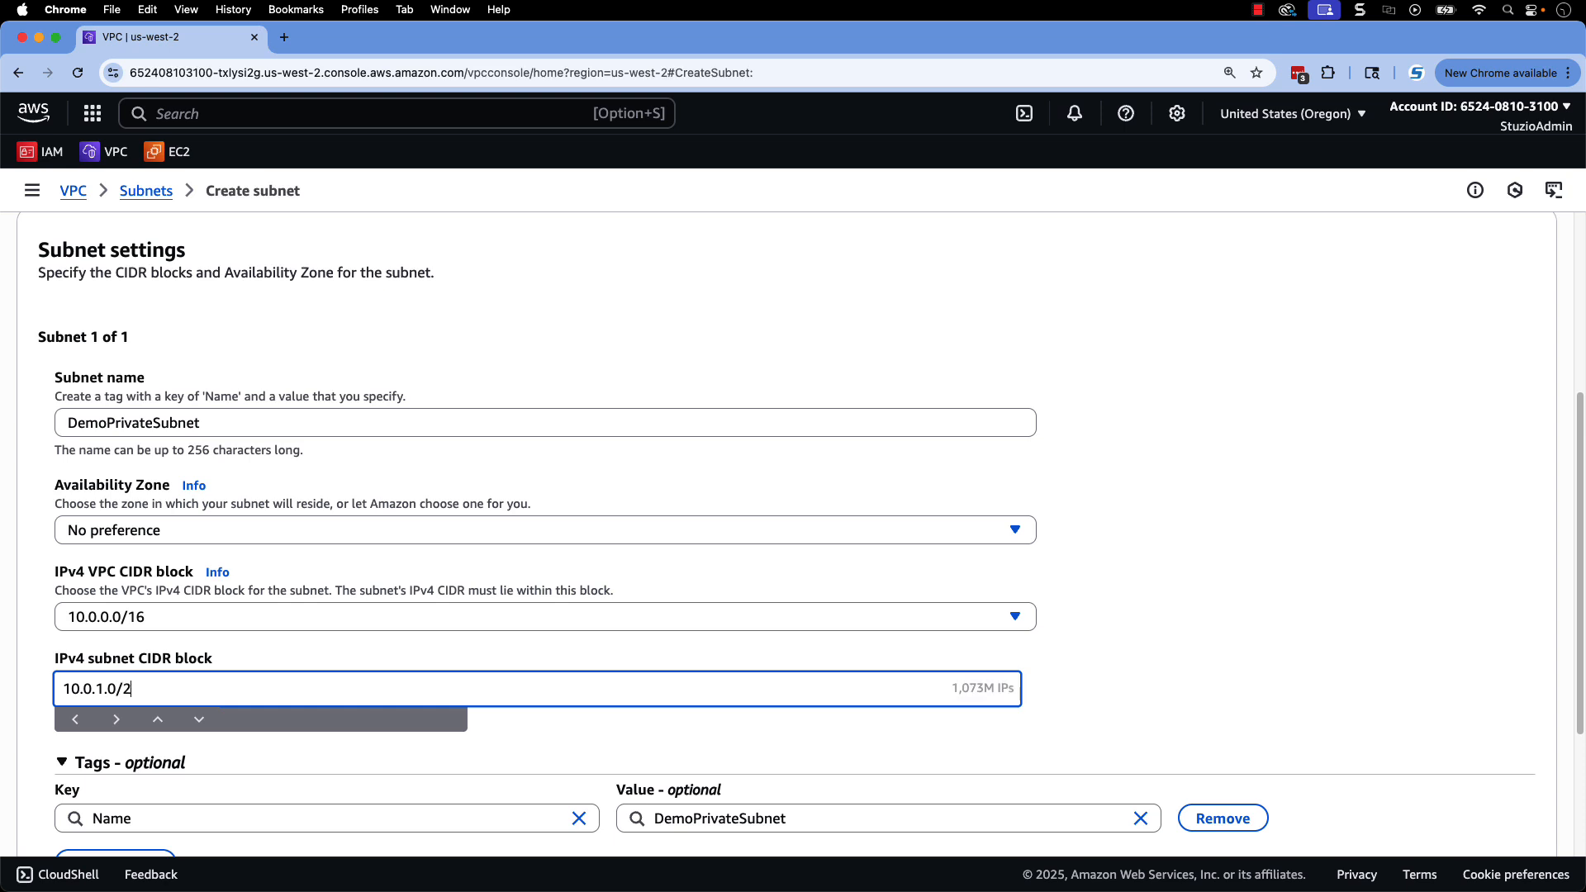
{"action": "type", "text": "4"}
{"action": "scroll", "coordinate": [1206, 682], "scroll_direction": "down", "scroll_amount": 5}
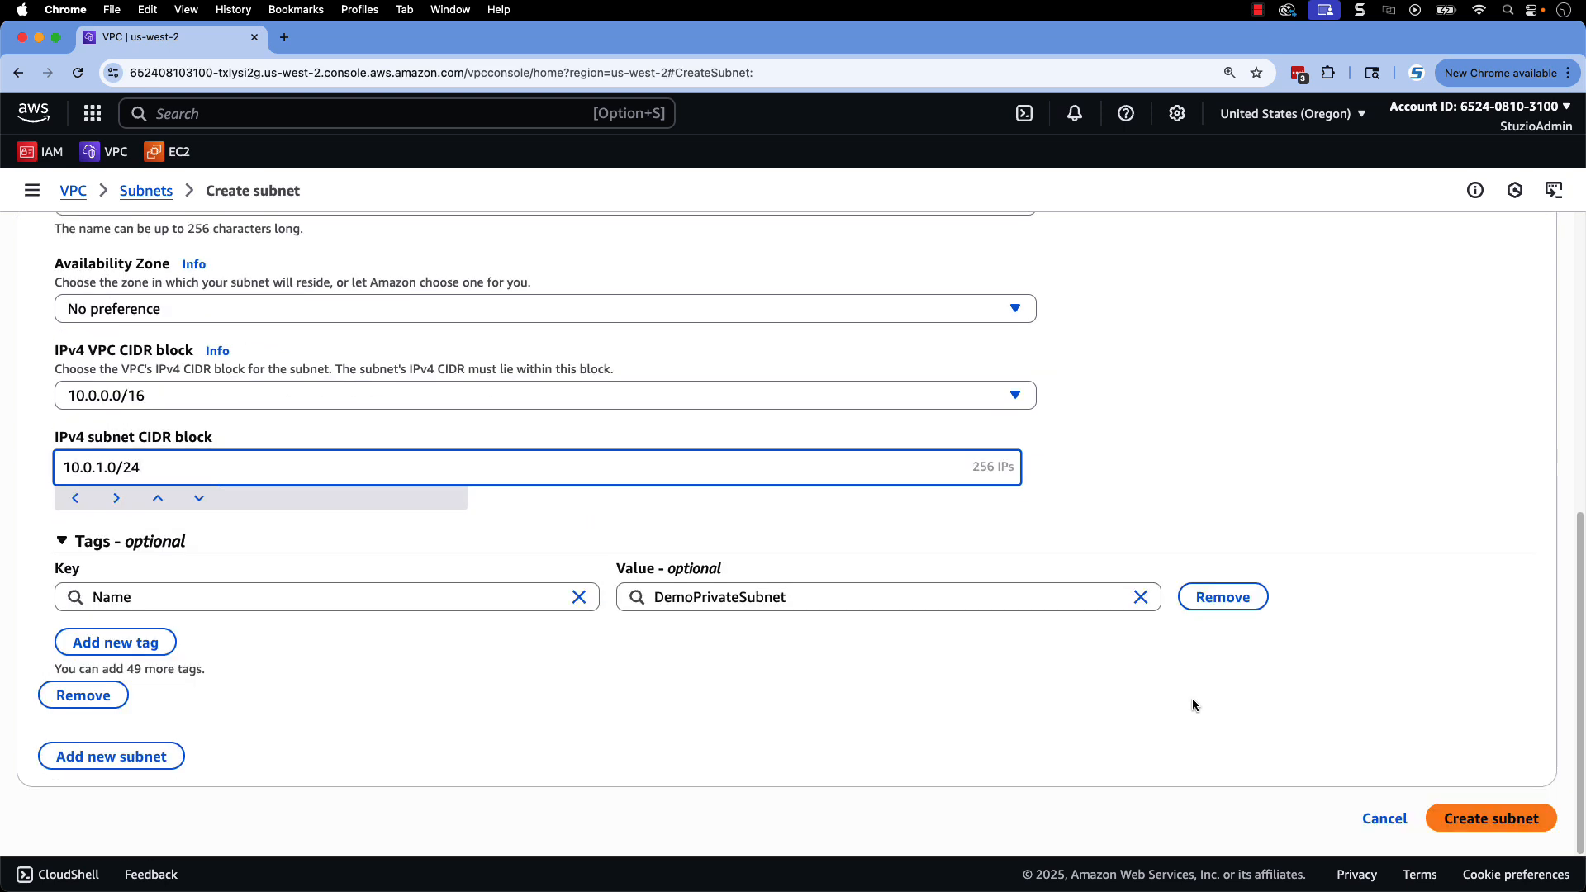
{"action": "left_click", "coordinate": [1490, 818]}
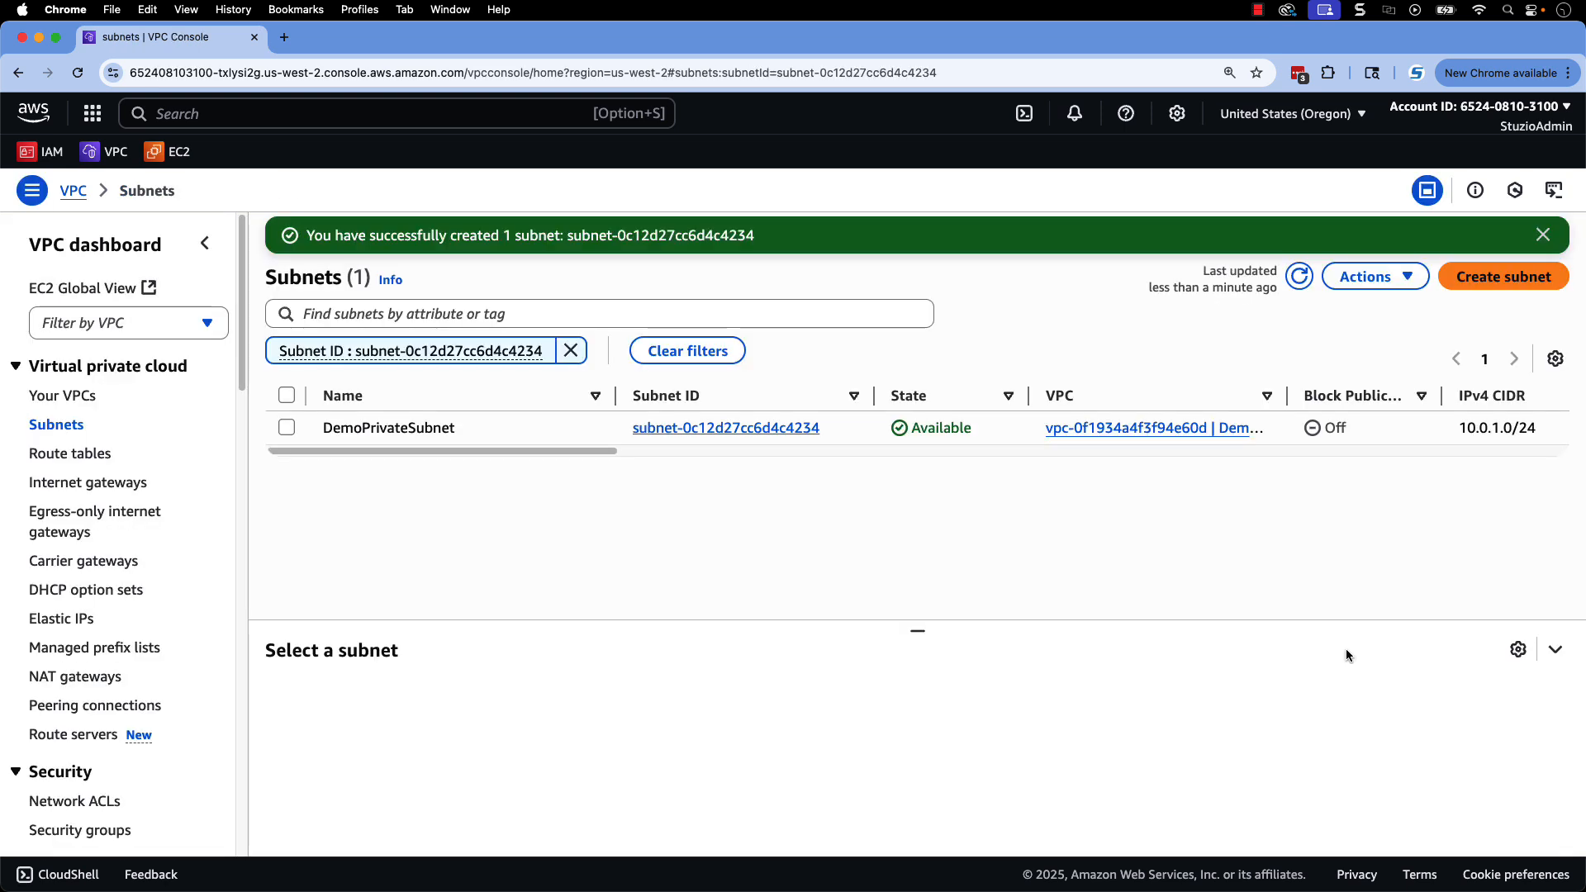
- Create a route table named Demo-Private-RT in DemoVPC
{"action": "left_click", "coordinate": [58, 453]}
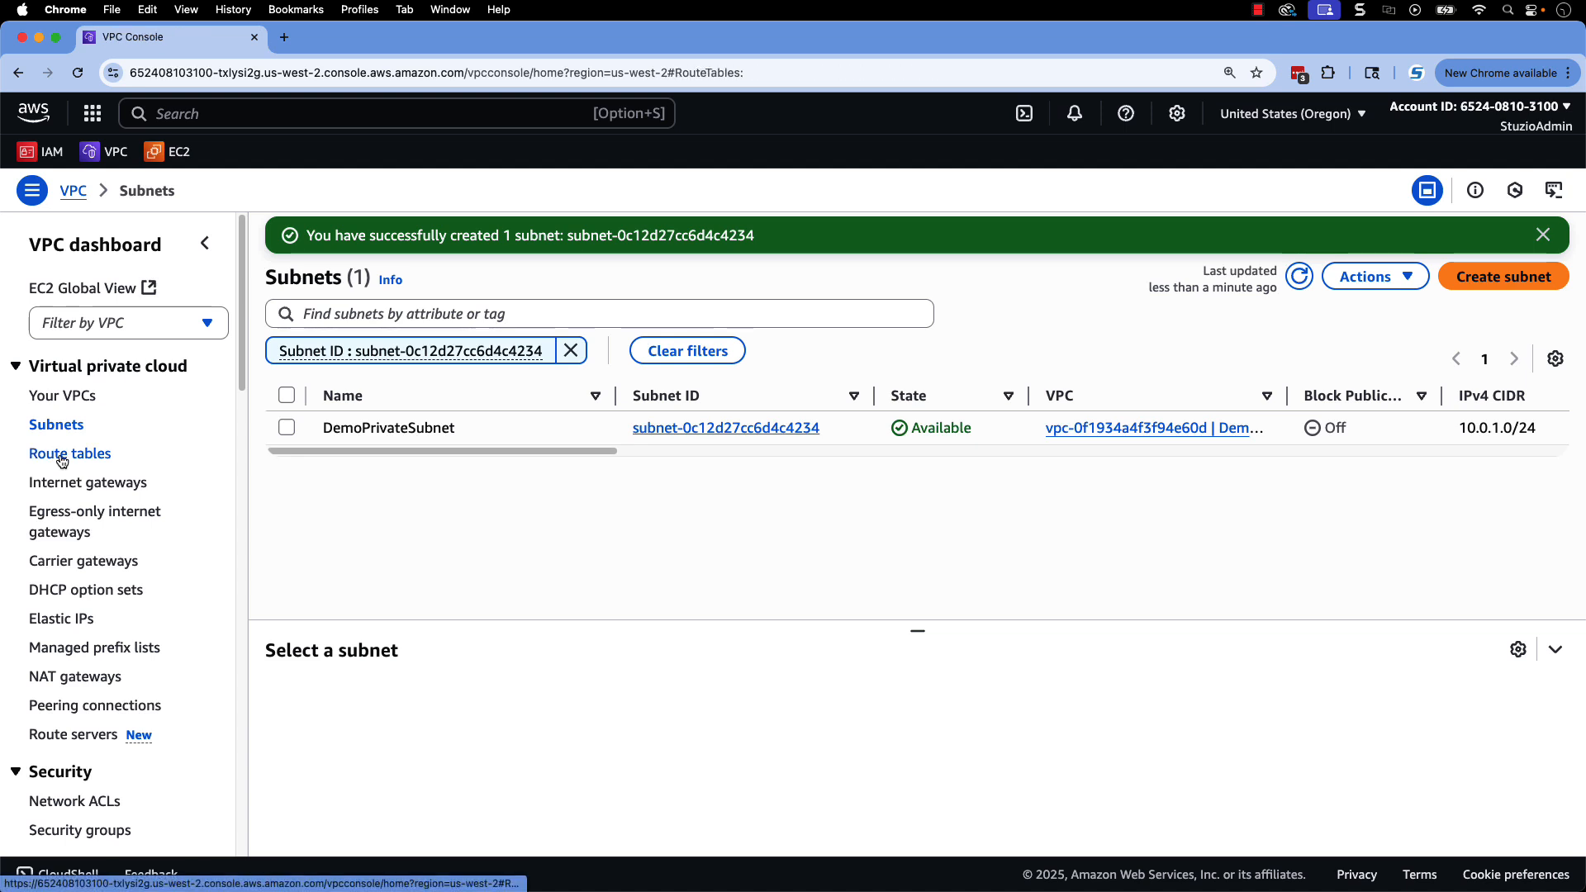
{"action": "left_click", "coordinate": [1438, 241]}
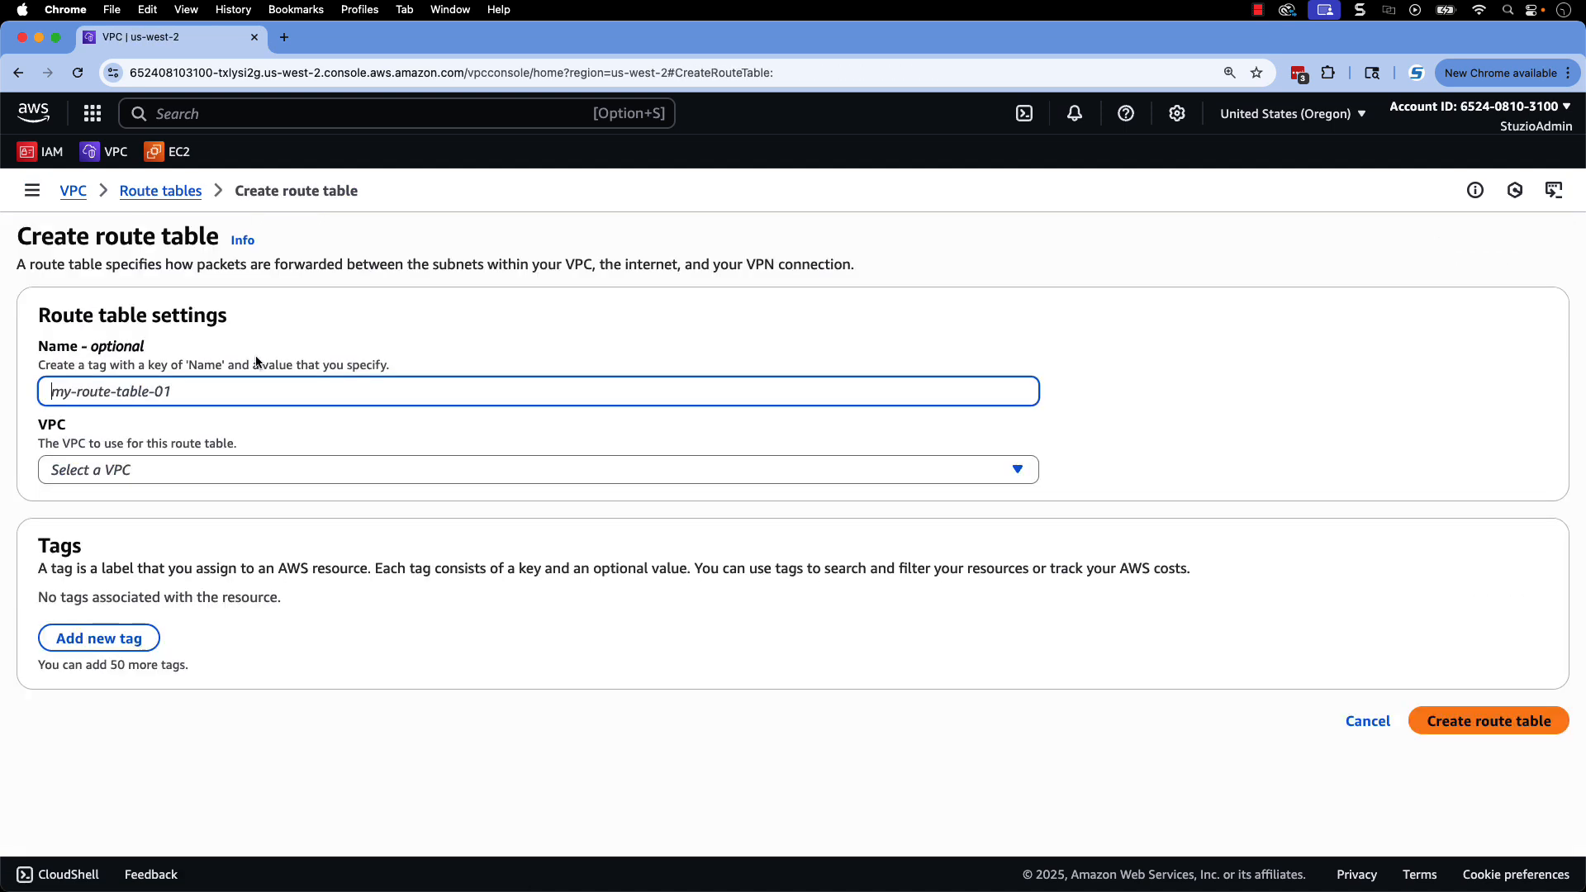
{"action": "type", "text": "D"}
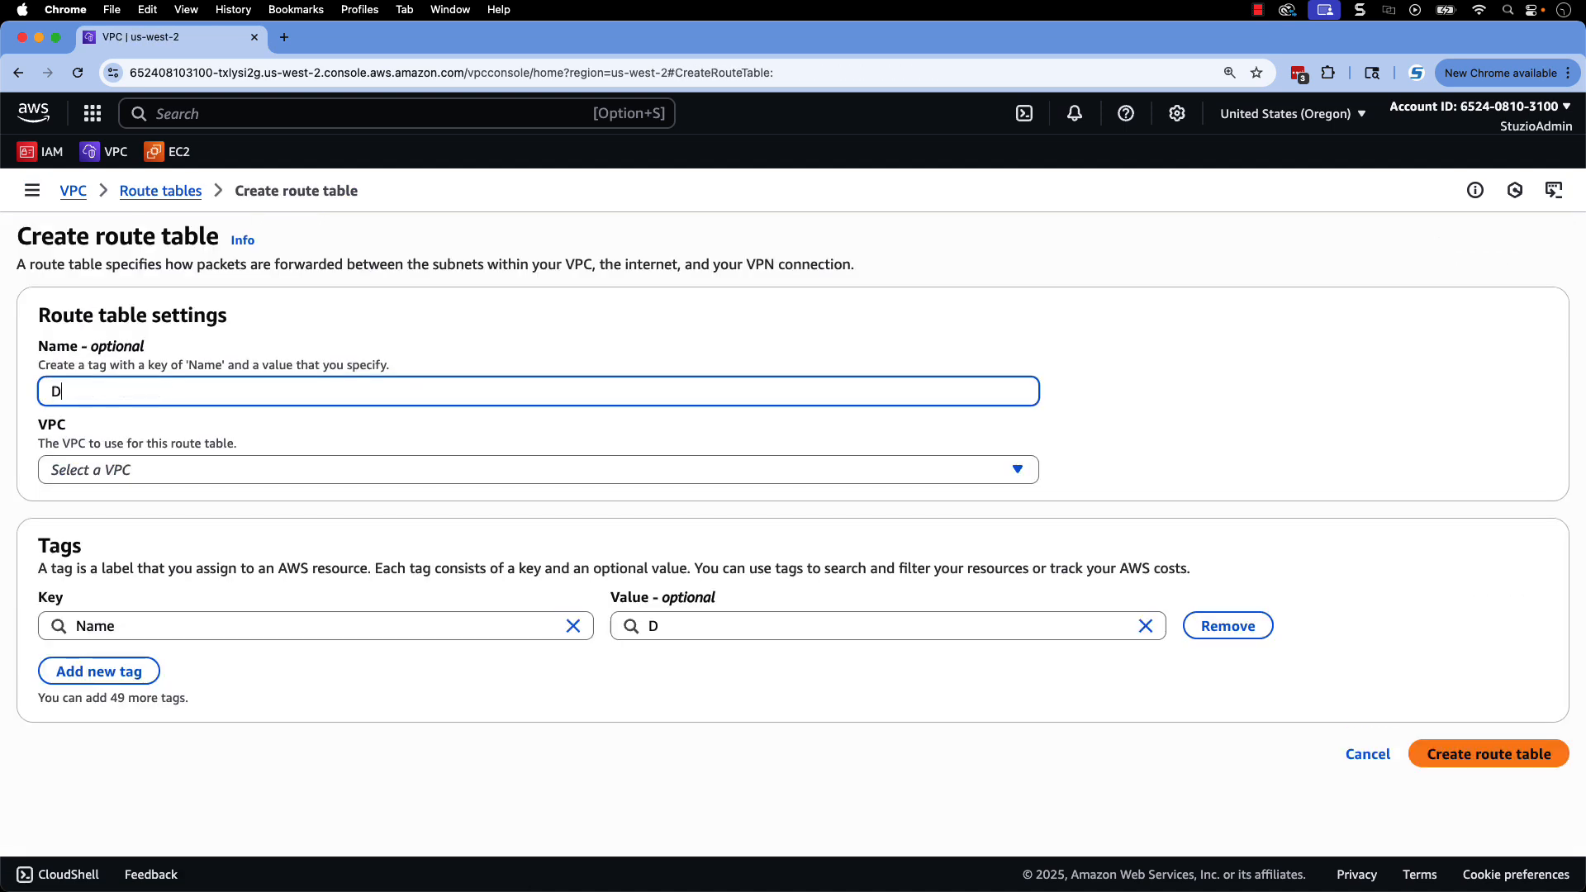
{"action": "type", "text": "emo-Private-RT"}
{"action": "left_click", "coordinate": [223, 473]}
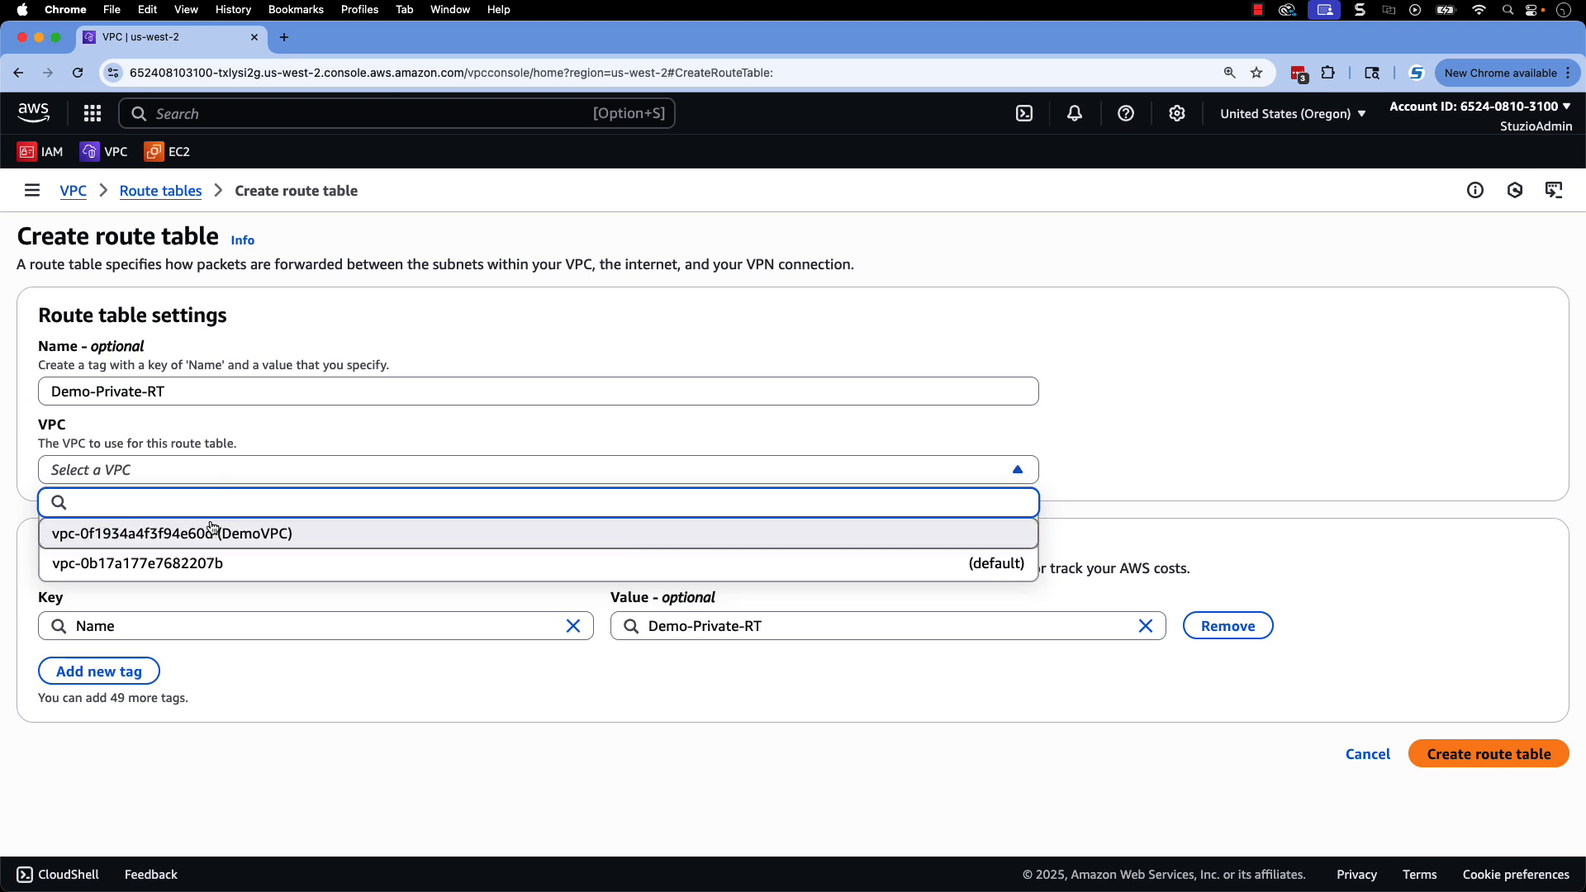
{"action": "left_click", "coordinate": [208, 533]}
{"action": "left_click", "coordinate": [1440, 754]}
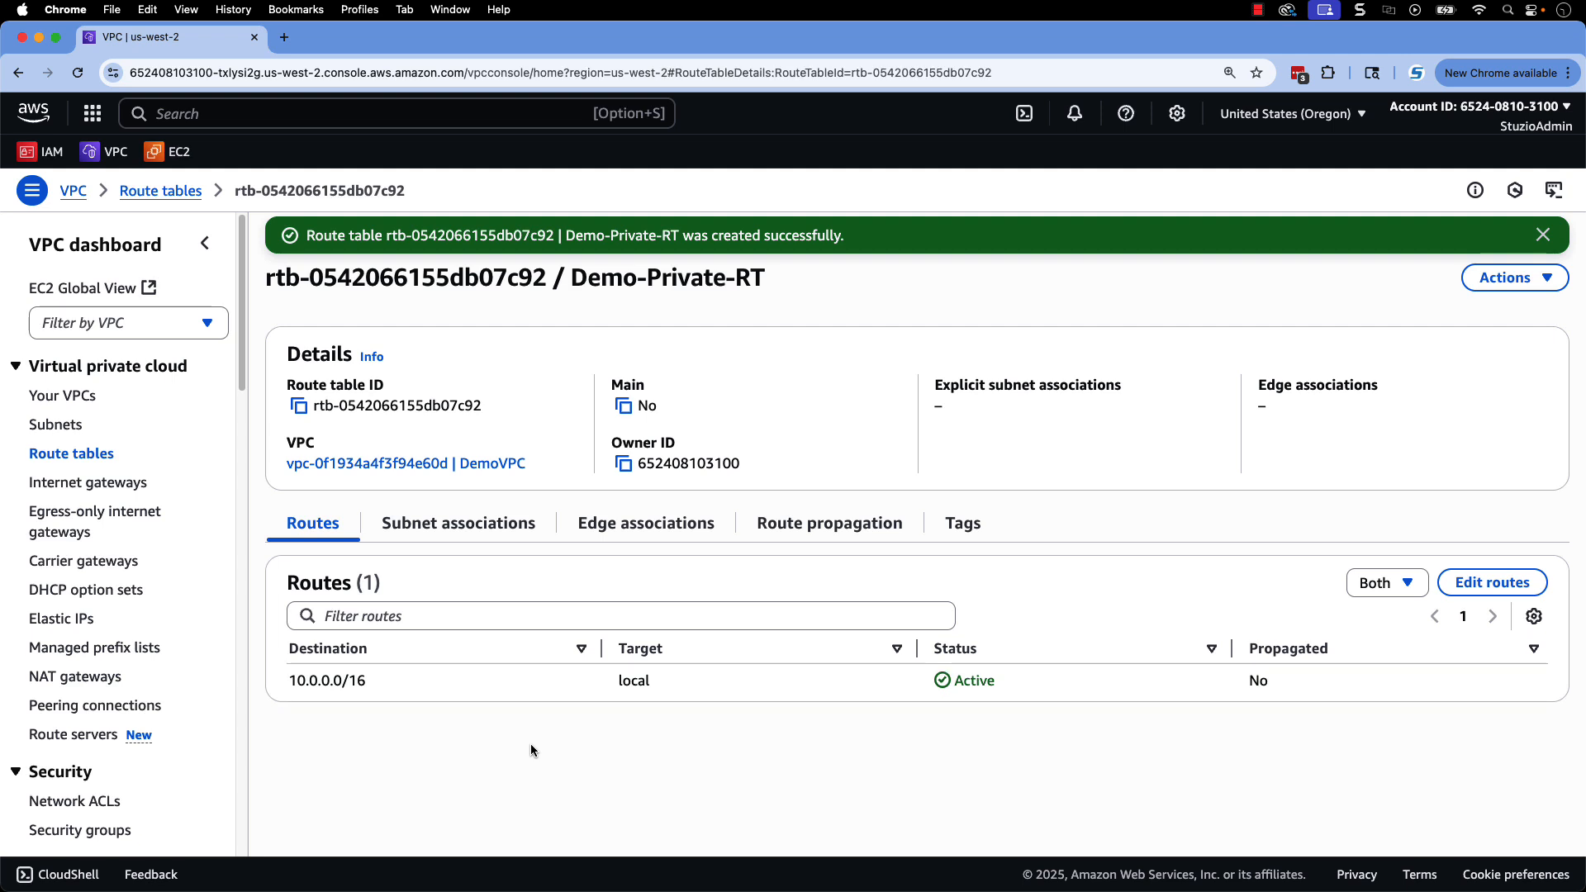
- Associate DemoPrivateSubnet with the Demo-Private-RT route table and save the association
{"action": "left_click", "coordinate": [458, 523]}
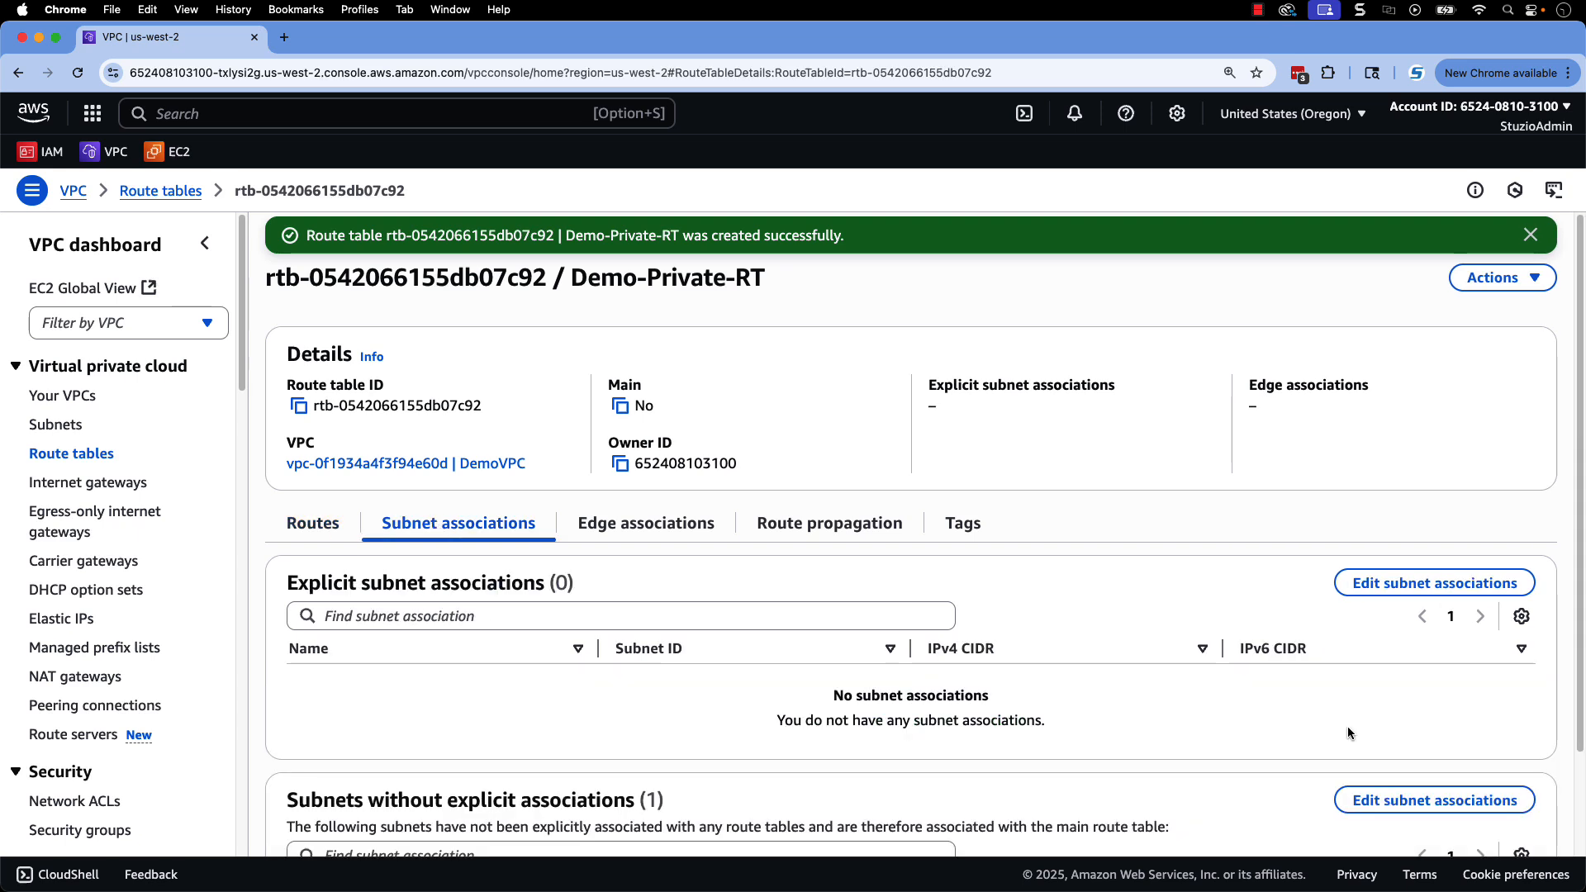
{"action": "left_click", "coordinate": [1408, 583]}
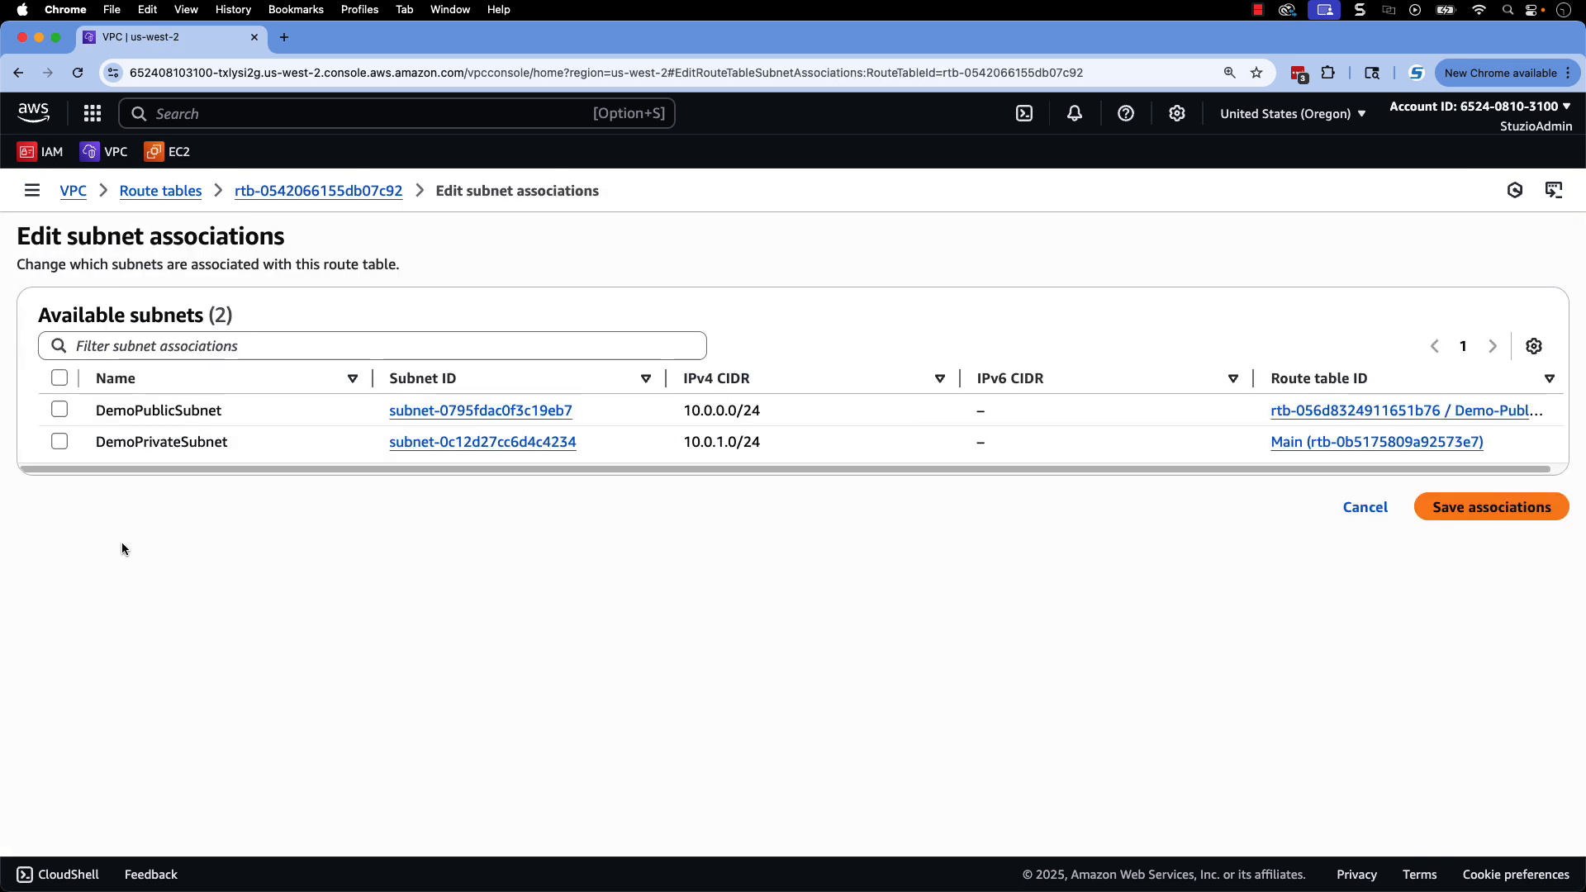
{"action": "left_click", "coordinate": [59, 441]}
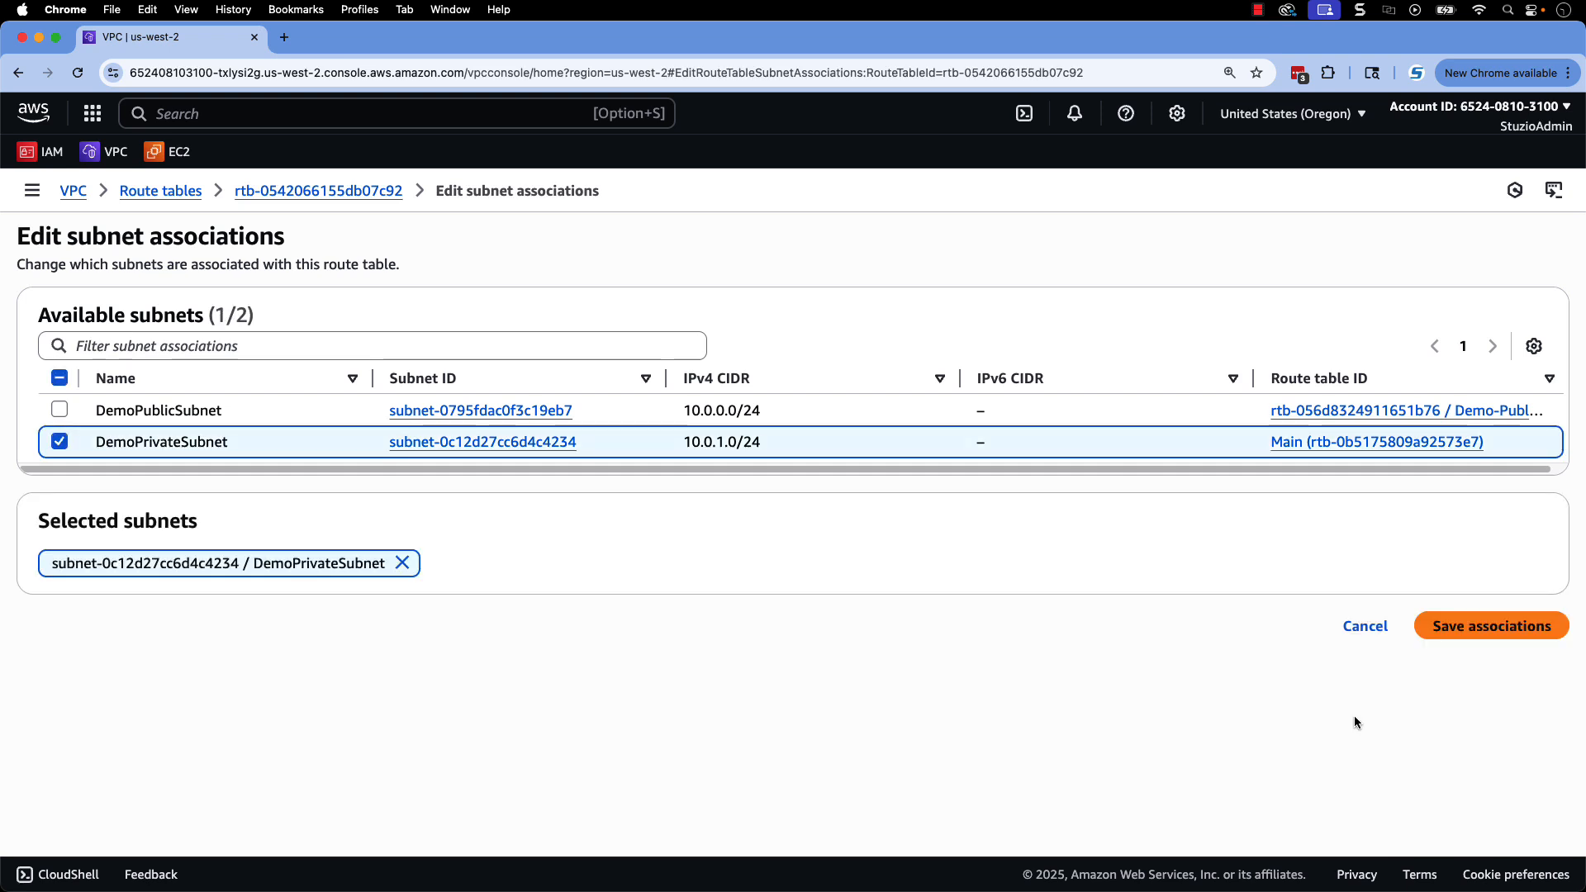
{"action": "left_click", "coordinate": [1447, 626]}
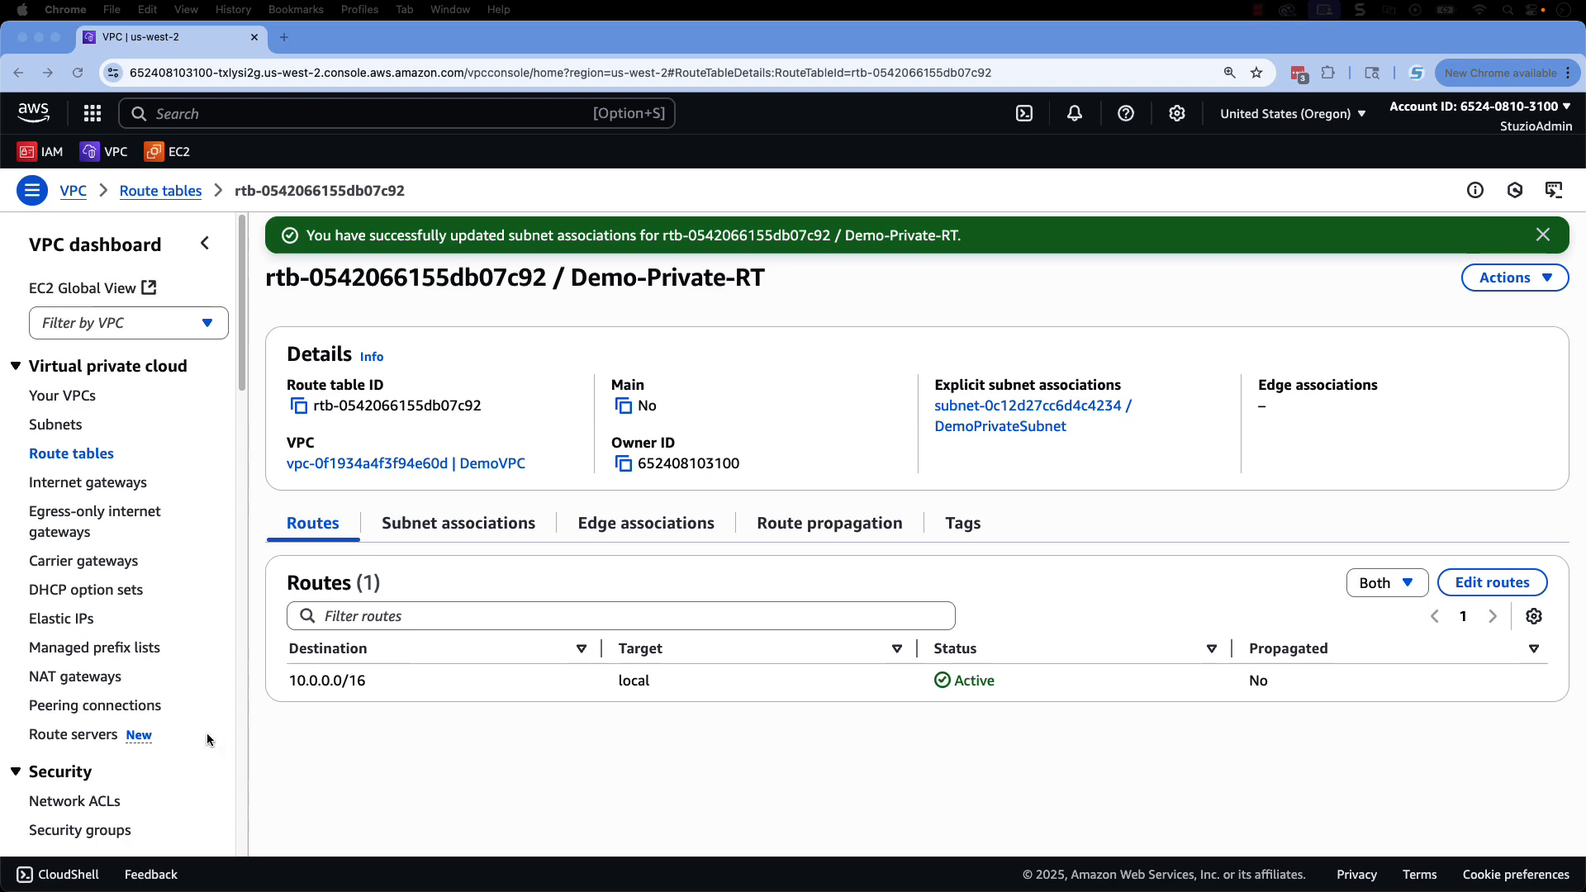
- Start a security group named SSM-EC2-Private-SG in DemoVPC with the description "Allow outbound traffic from EC2 to VPC Endpoints"
{"action": "scroll", "coordinate": [207, 732], "scroll_direction": "down", "scroll_amount": 5}
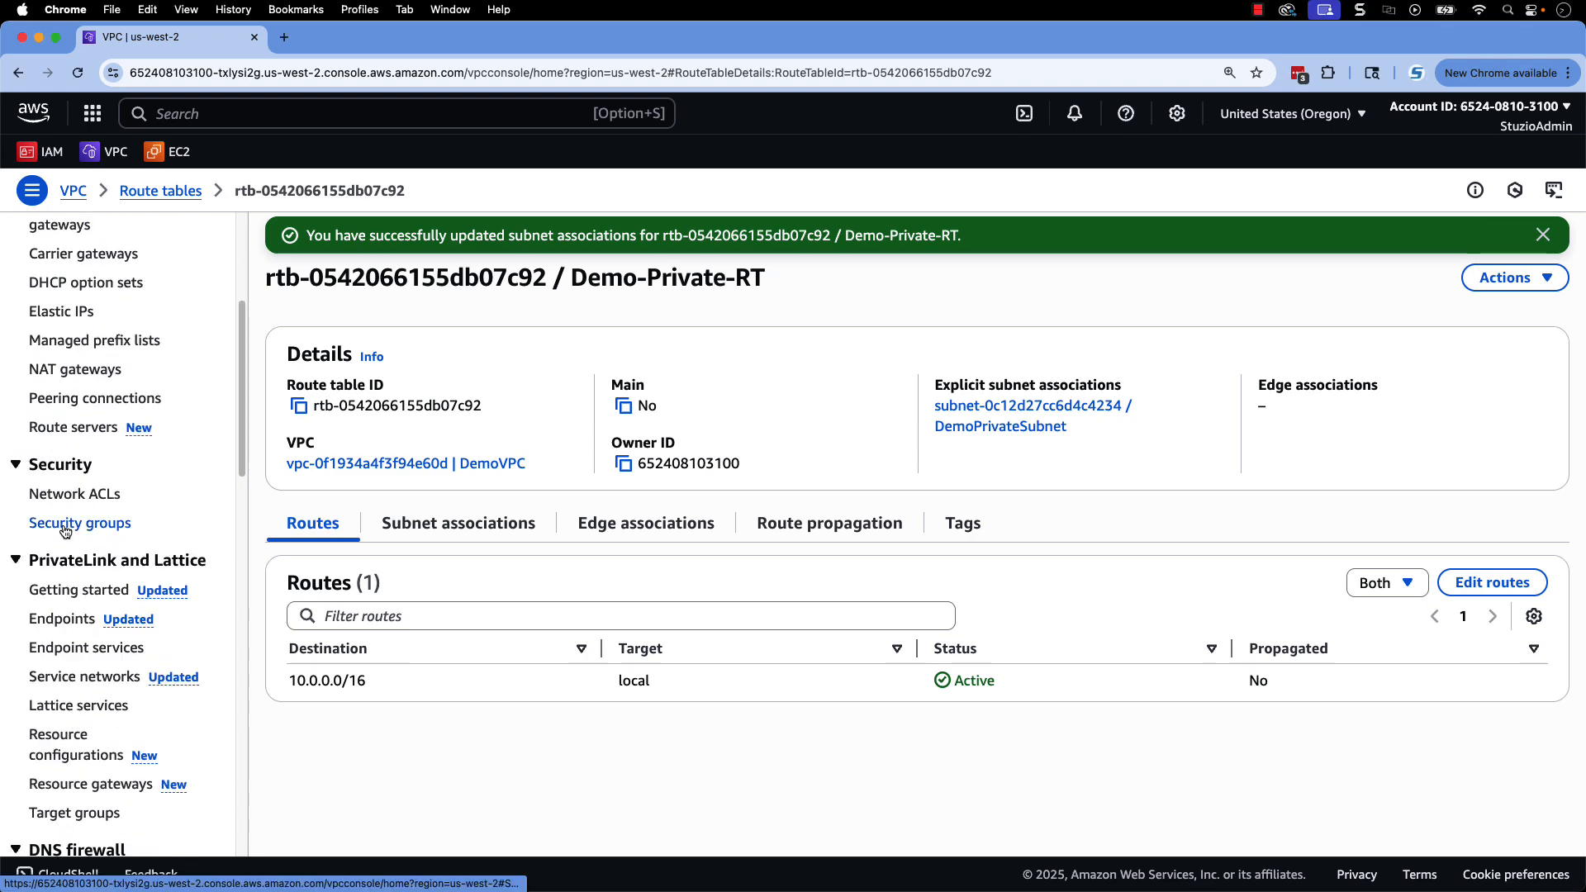
{"action": "left_click", "coordinate": [66, 525]}
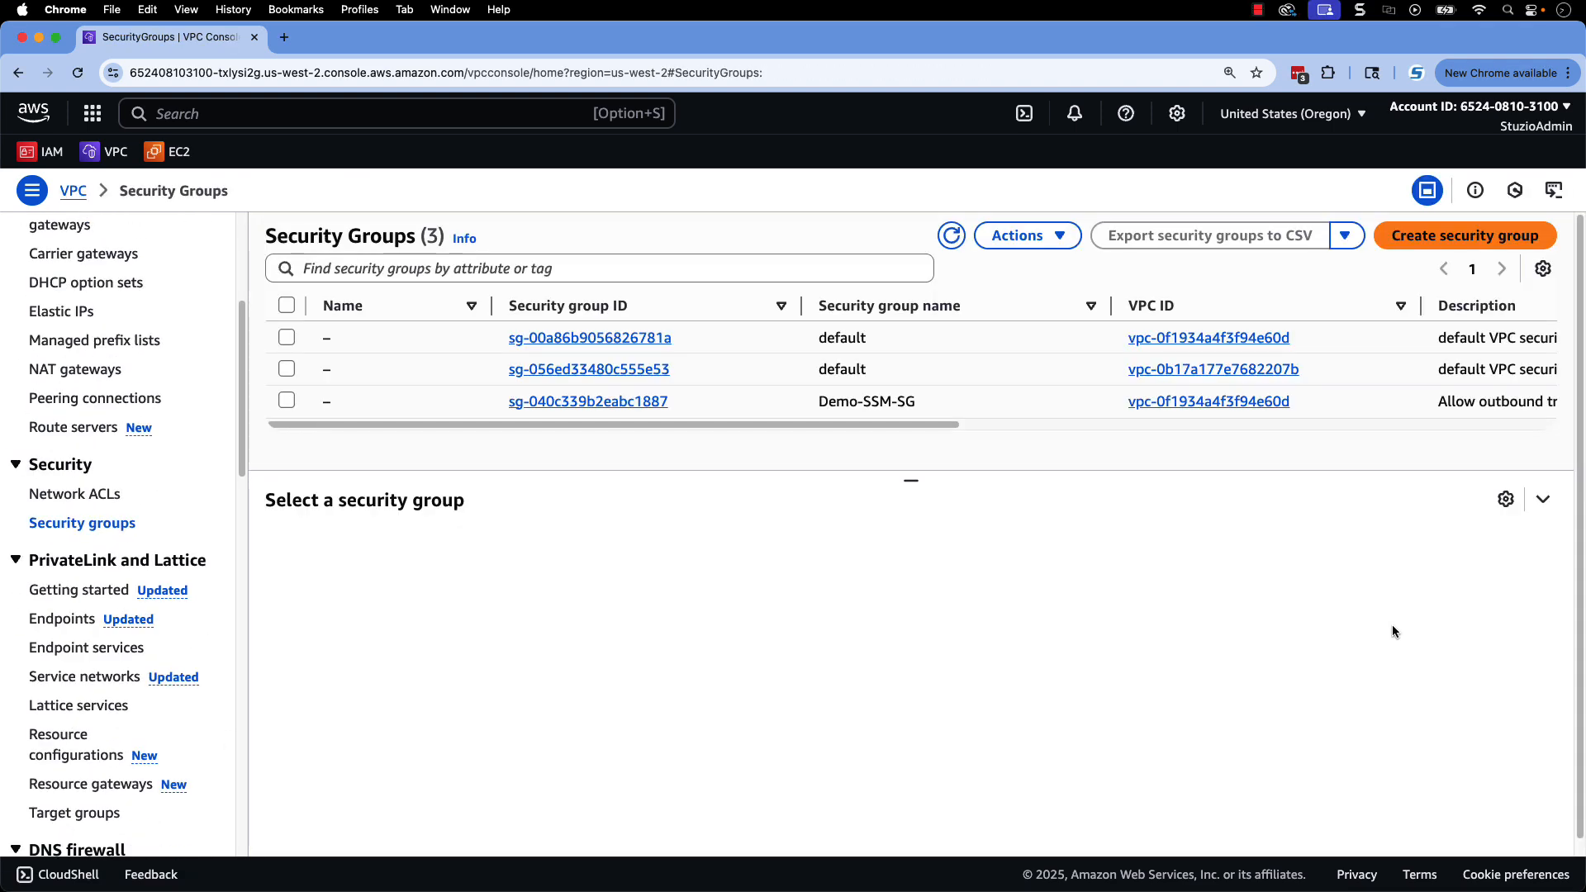
{"action": "left_click", "coordinate": [1464, 235]}
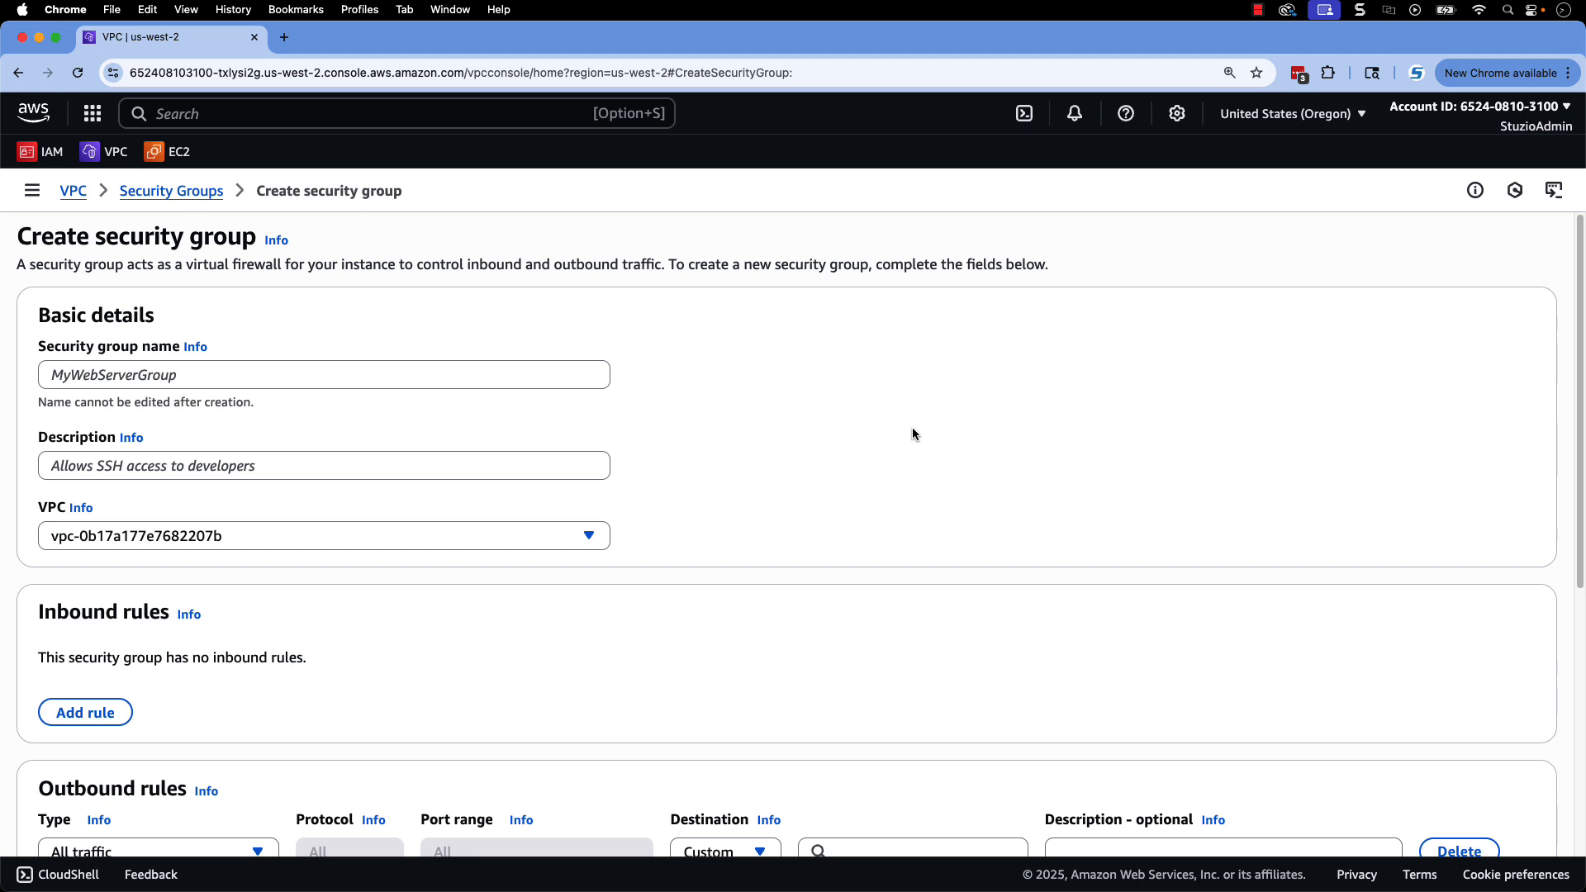
{"action": "left_click", "coordinate": [356, 381]}
{"action": "type", "text": "SSM-EC2-P"}
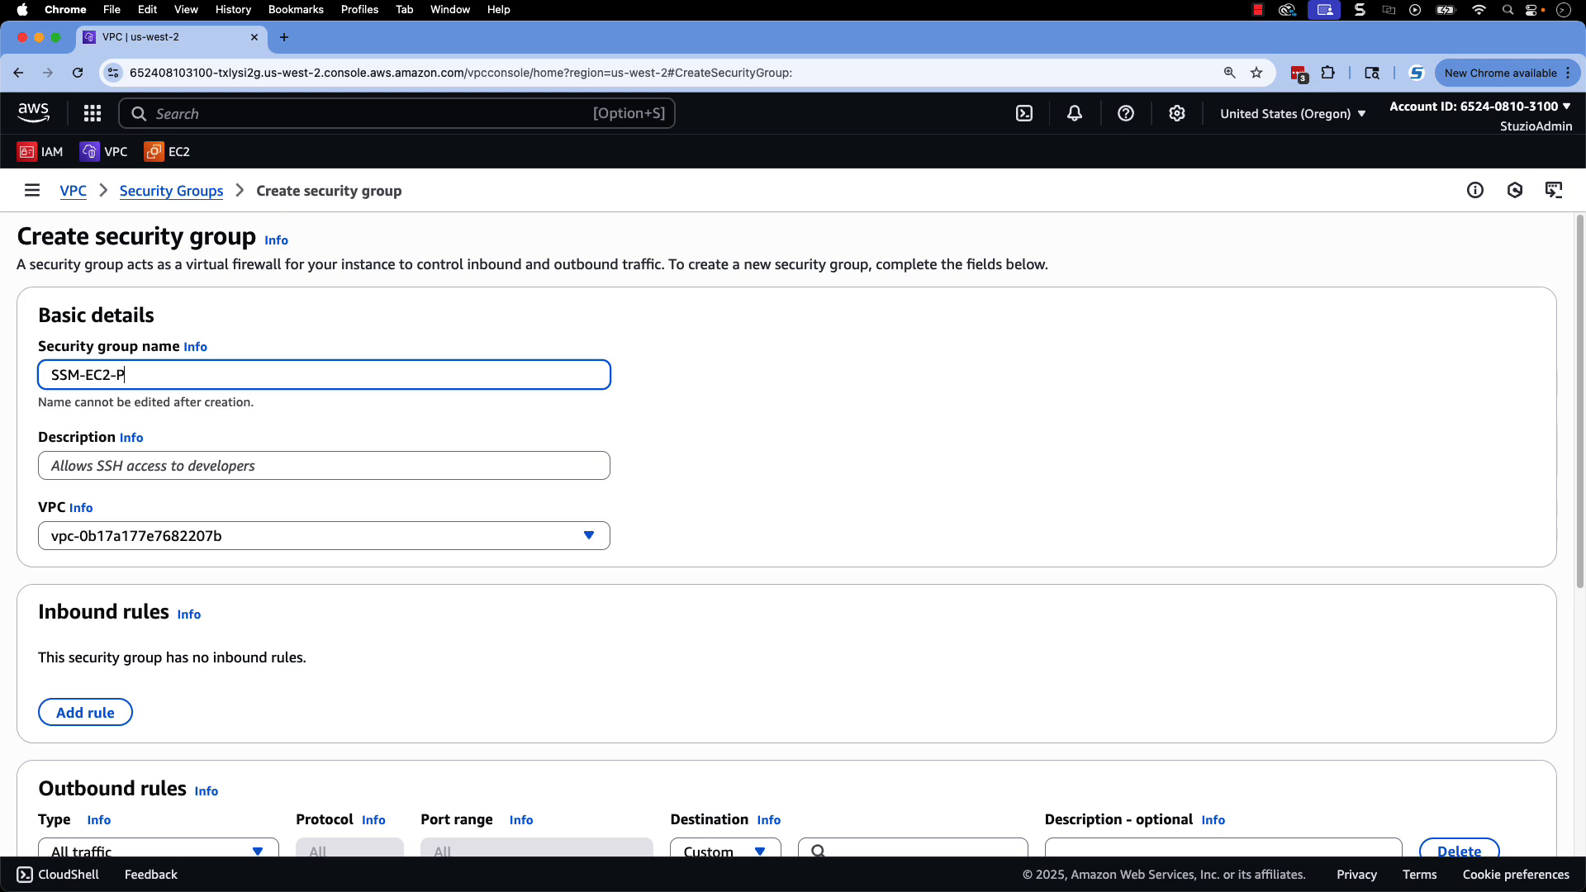
{"action": "type", "text": "rivate-SG"}
{"action": "key", "text": "Tab"}
{"action": "type", "text": "Allow outbound t"}
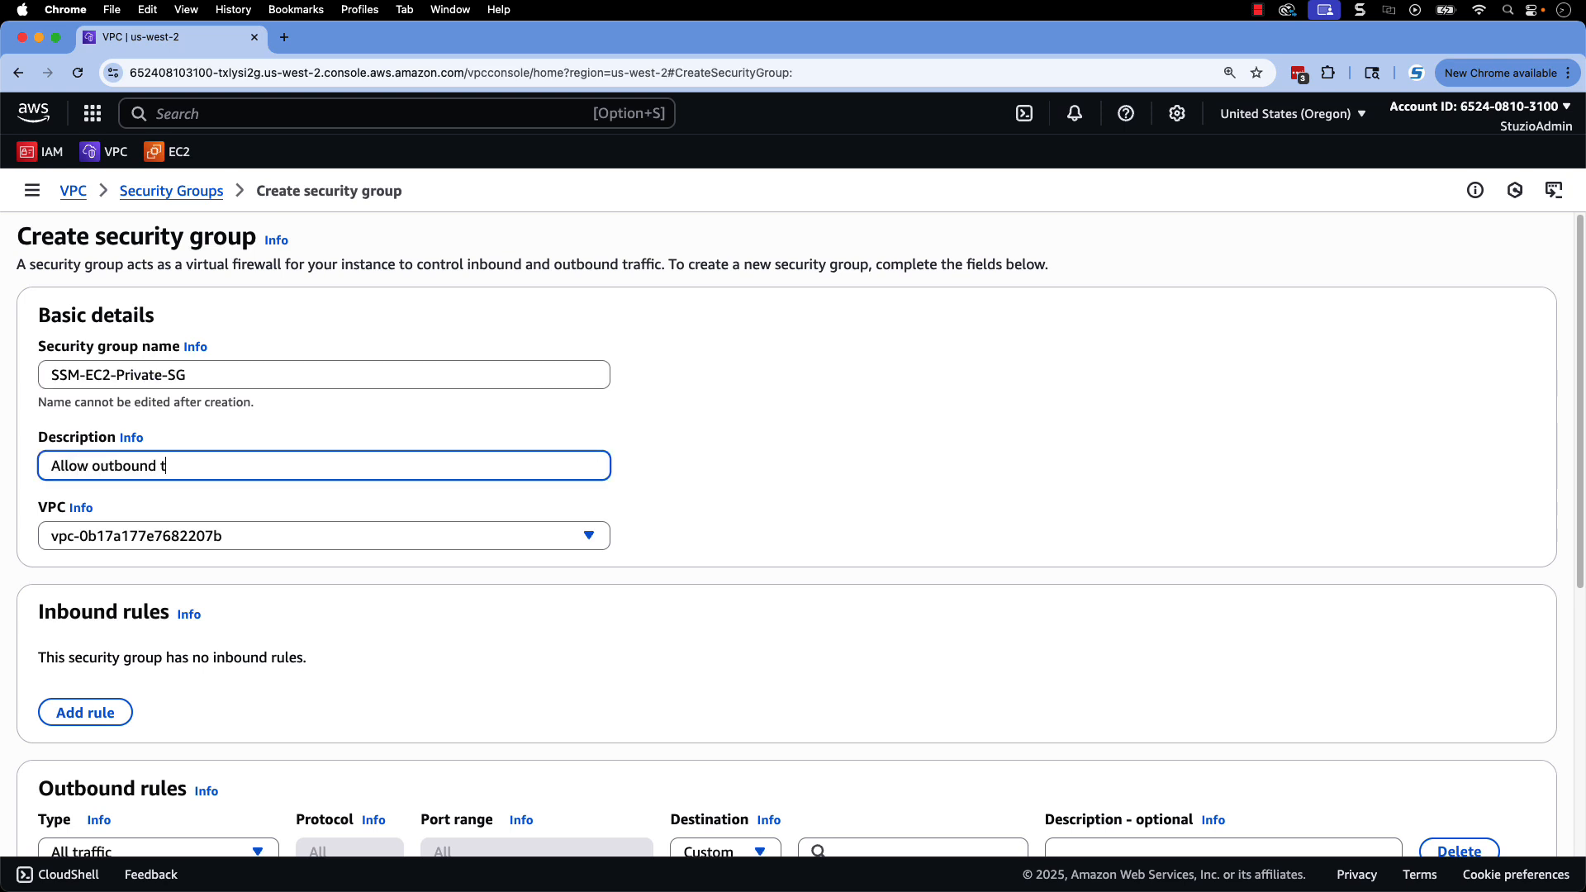
{"action": "type", "text": "raffic from EC2 to VPC Endpoints"}
{"action": "left_click", "coordinate": [371, 544]}
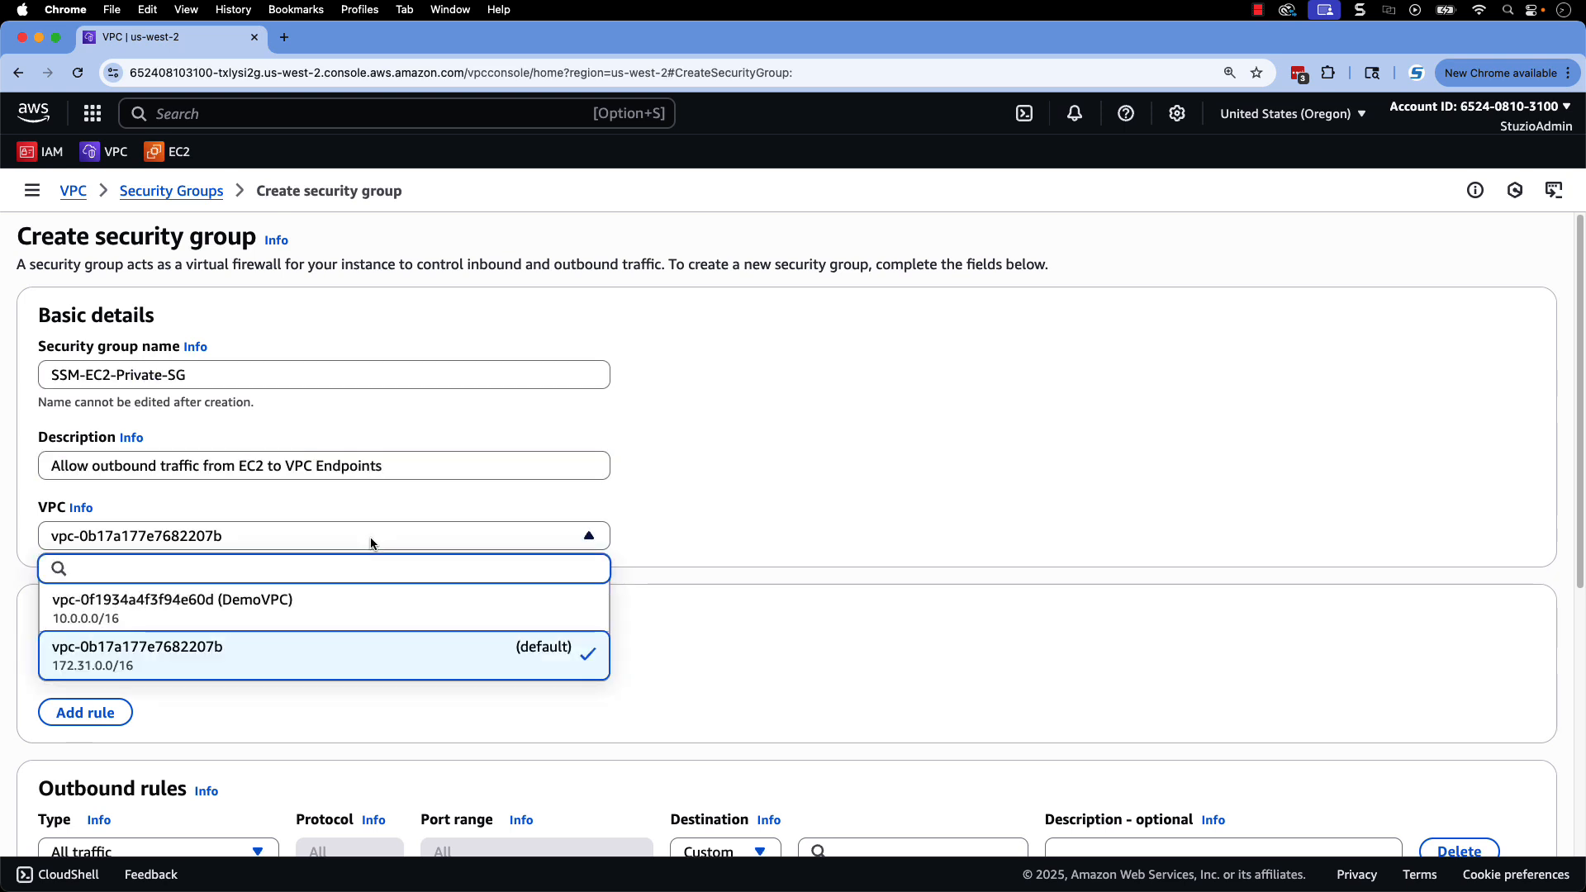
{"action": "left_click", "coordinate": [276, 609]}
- Delete the default all-traffic outbound rule and create the SSM-EC2-Private-SG security group without any rules
{"action": "scroll", "coordinate": [621, 663], "scroll_direction": "down", "scroll_amount": 5}
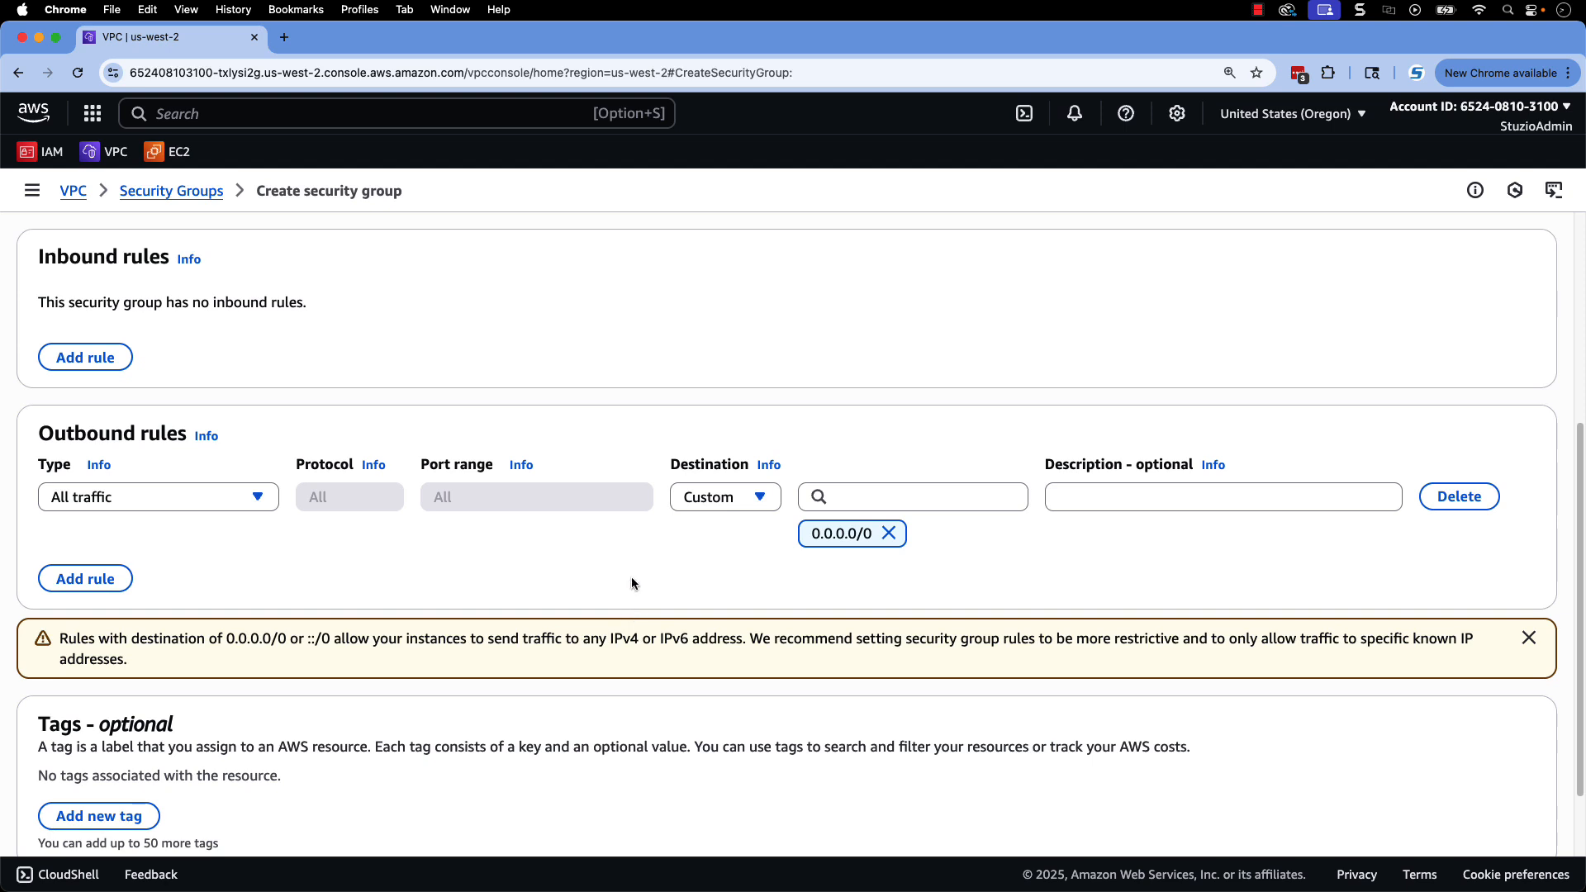
{"action": "left_click", "coordinate": [1447, 499]}
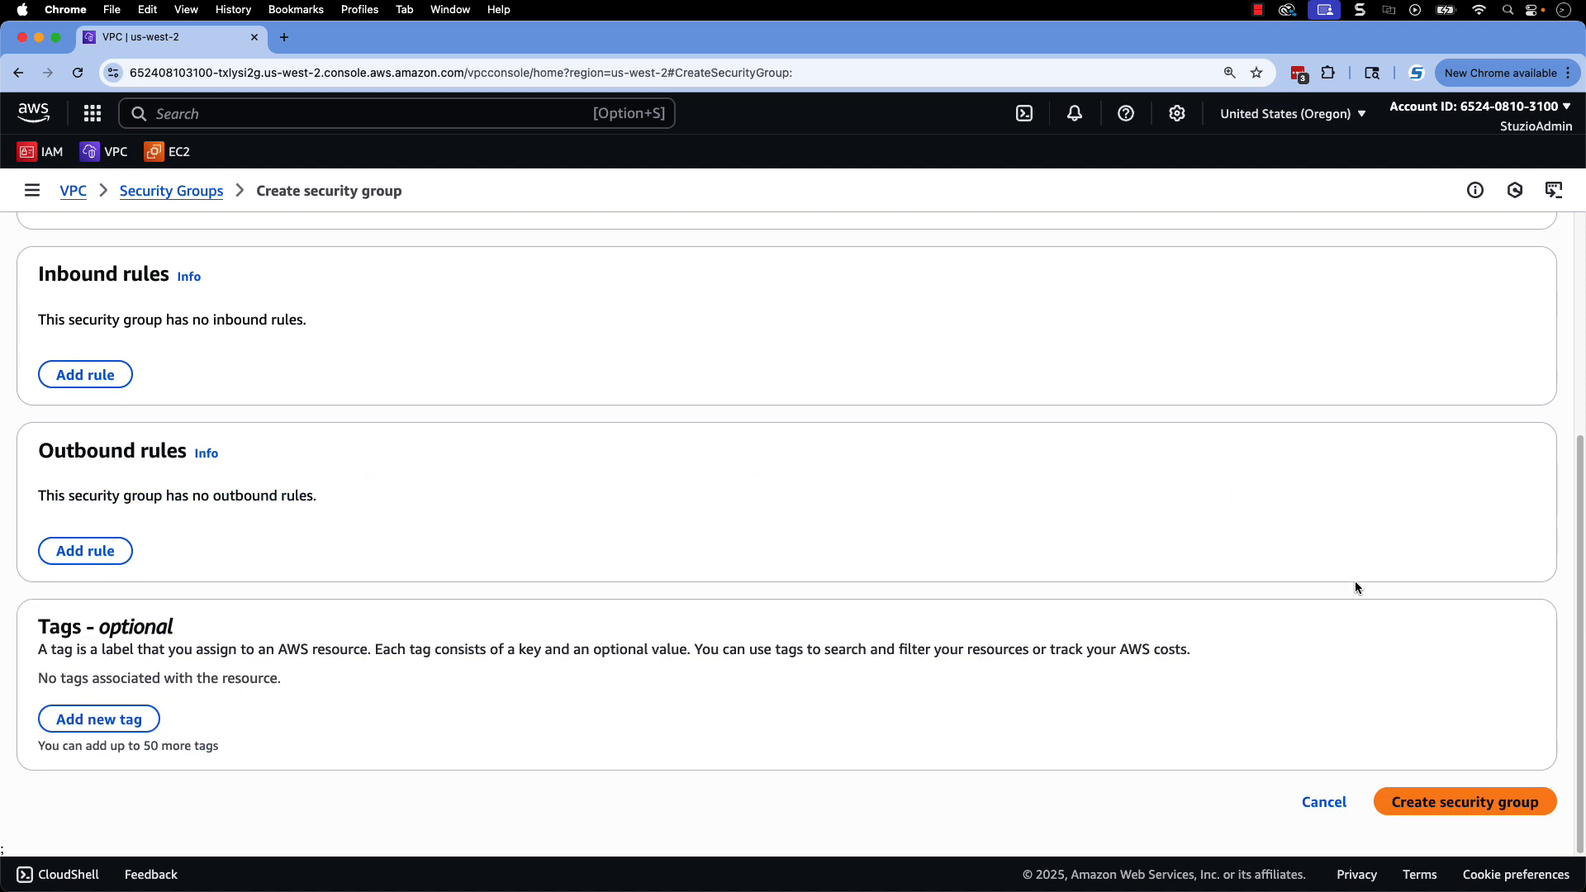
{"action": "left_click", "coordinate": [1455, 802]}
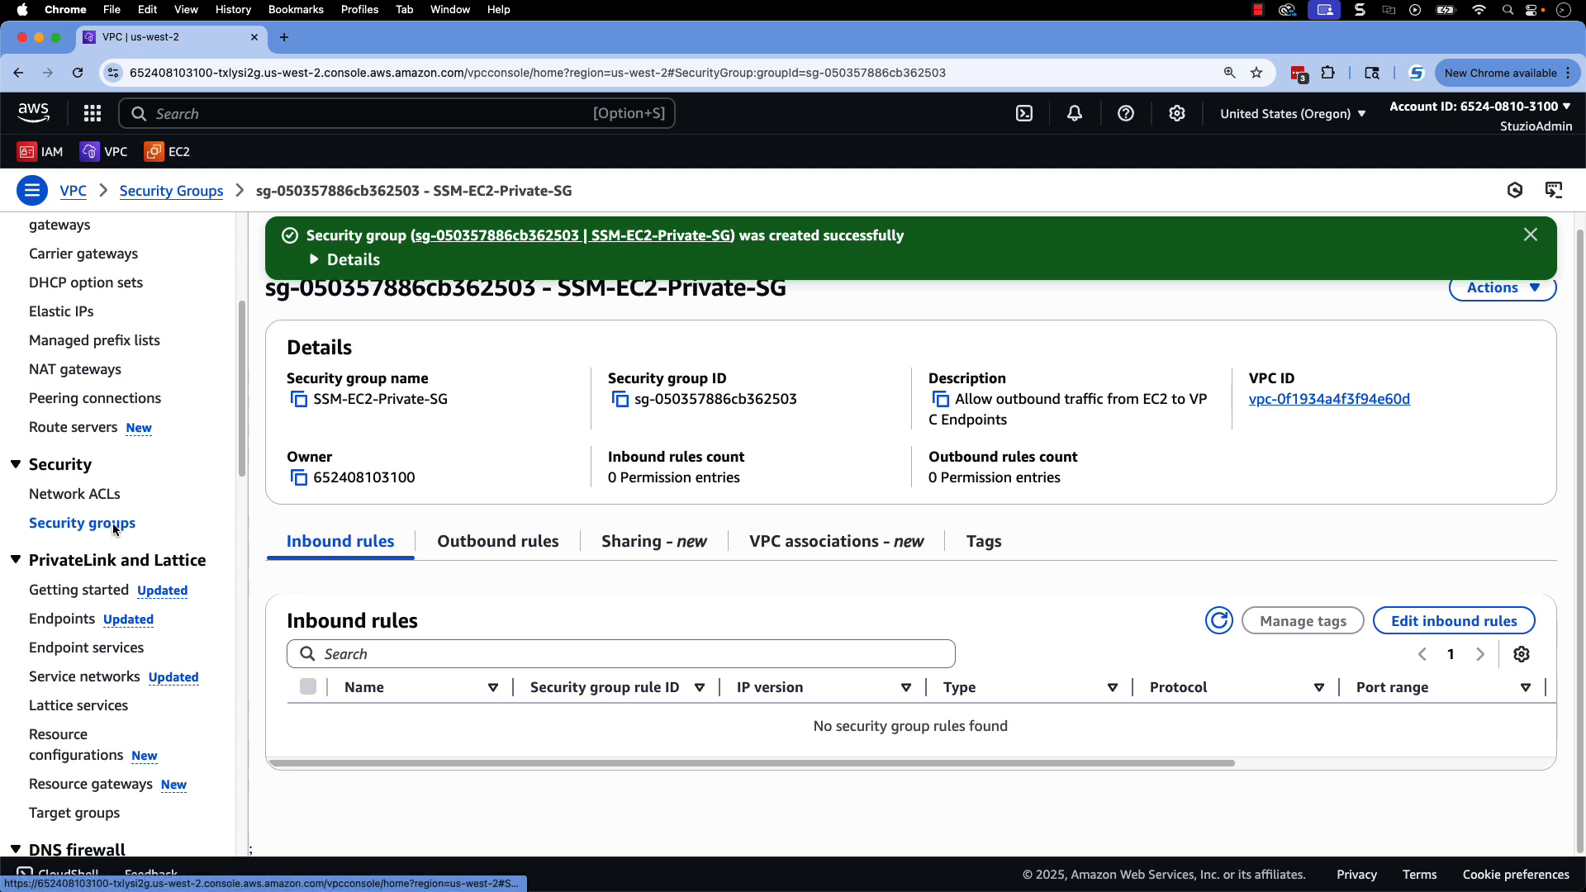
- Start another security group named SSM-VPCEndPoint-SG in DemoVPC with the description "Allow inbound traffic from EC2"
{"action": "left_click", "coordinate": [108, 524]}
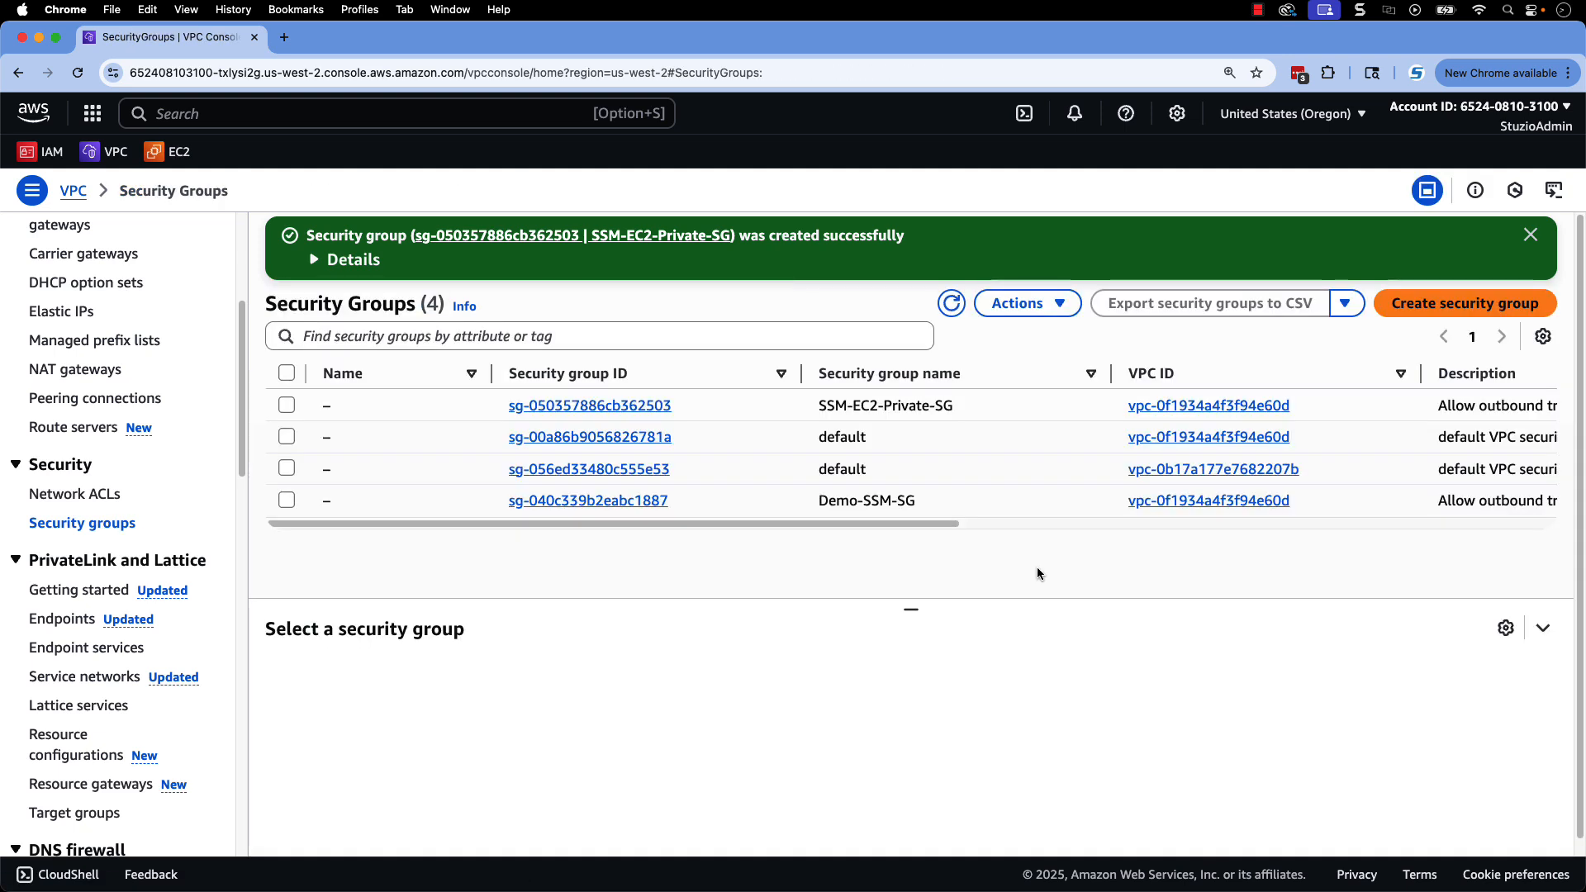
{"action": "left_click", "coordinate": [1465, 303]}
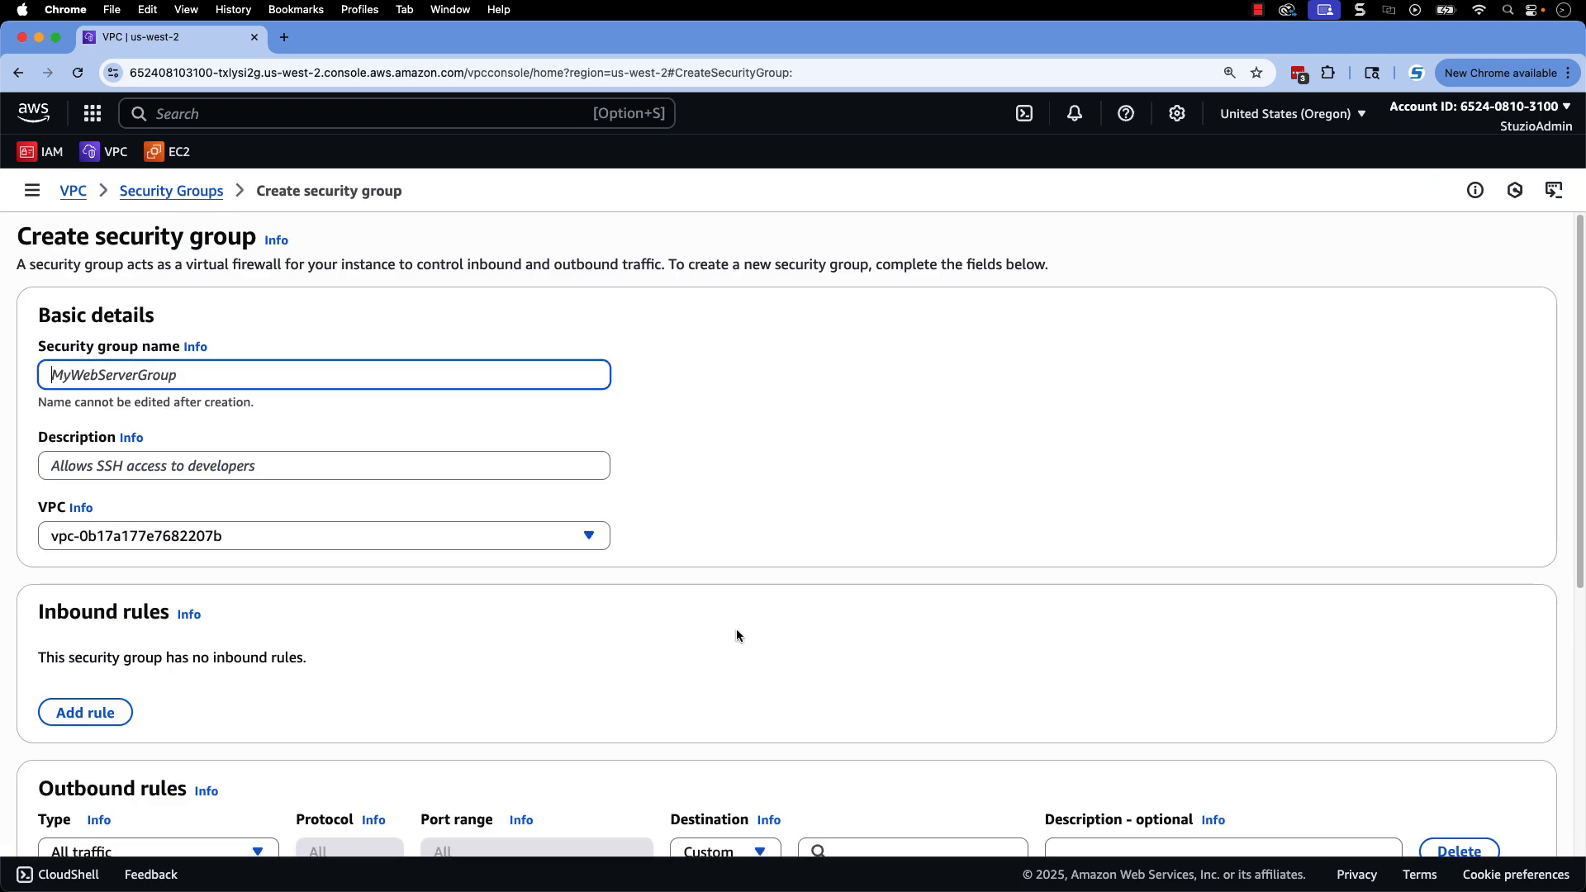
{"action": "type", "text": "SSM-VPCEndPoint-SG"}
{"action": "left_click", "coordinate": [57, 462]}
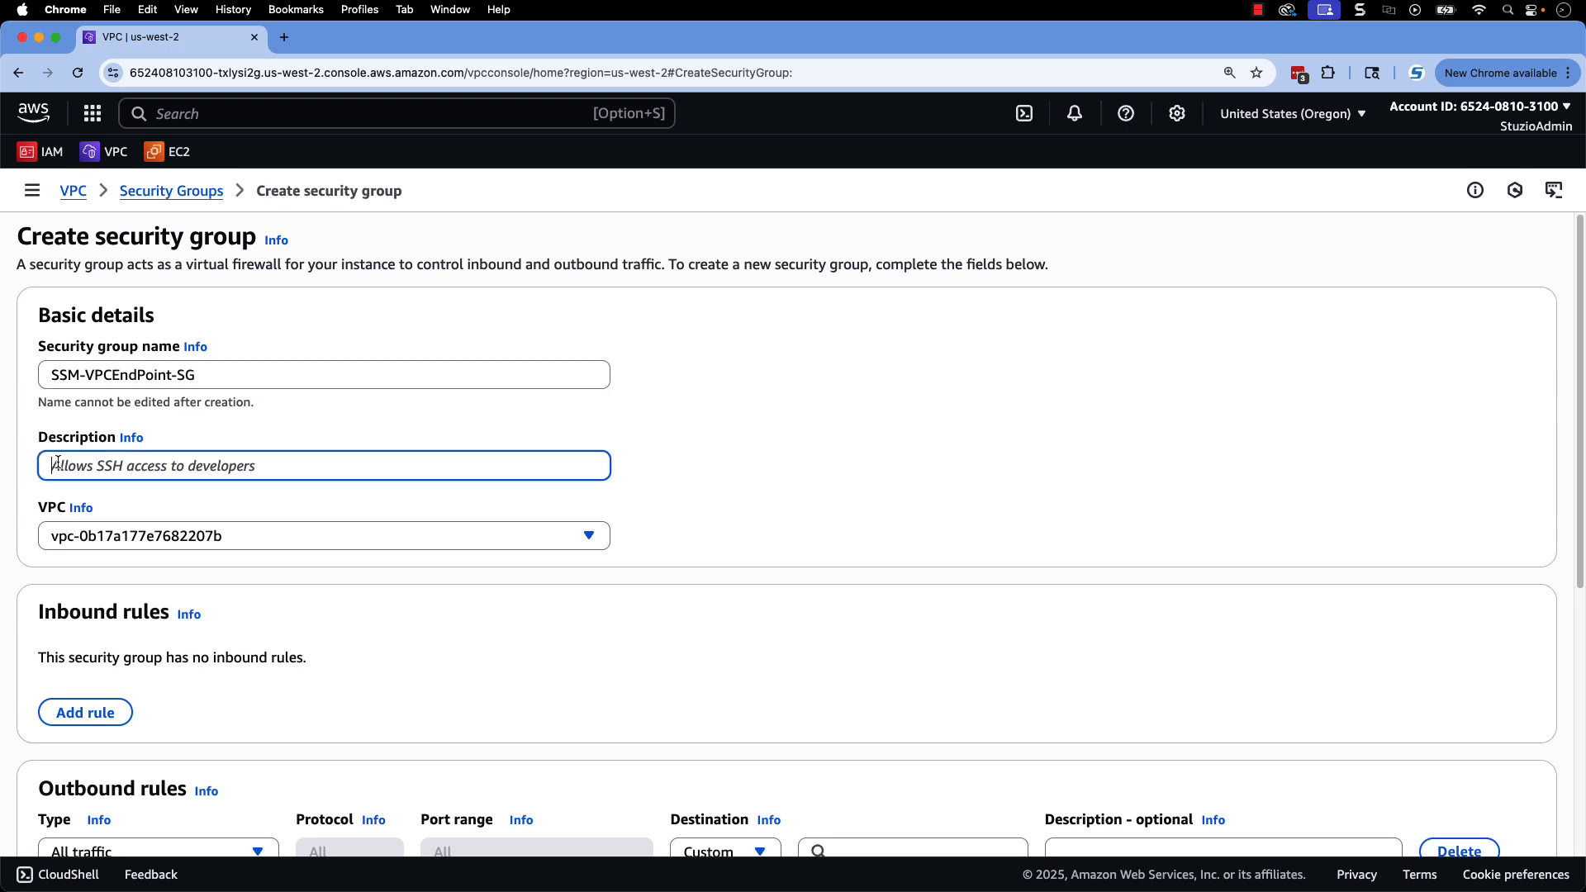
{"action": "type", "text": "Al"}
{"action": "type", "text": "low inbound traffic from EC2"}
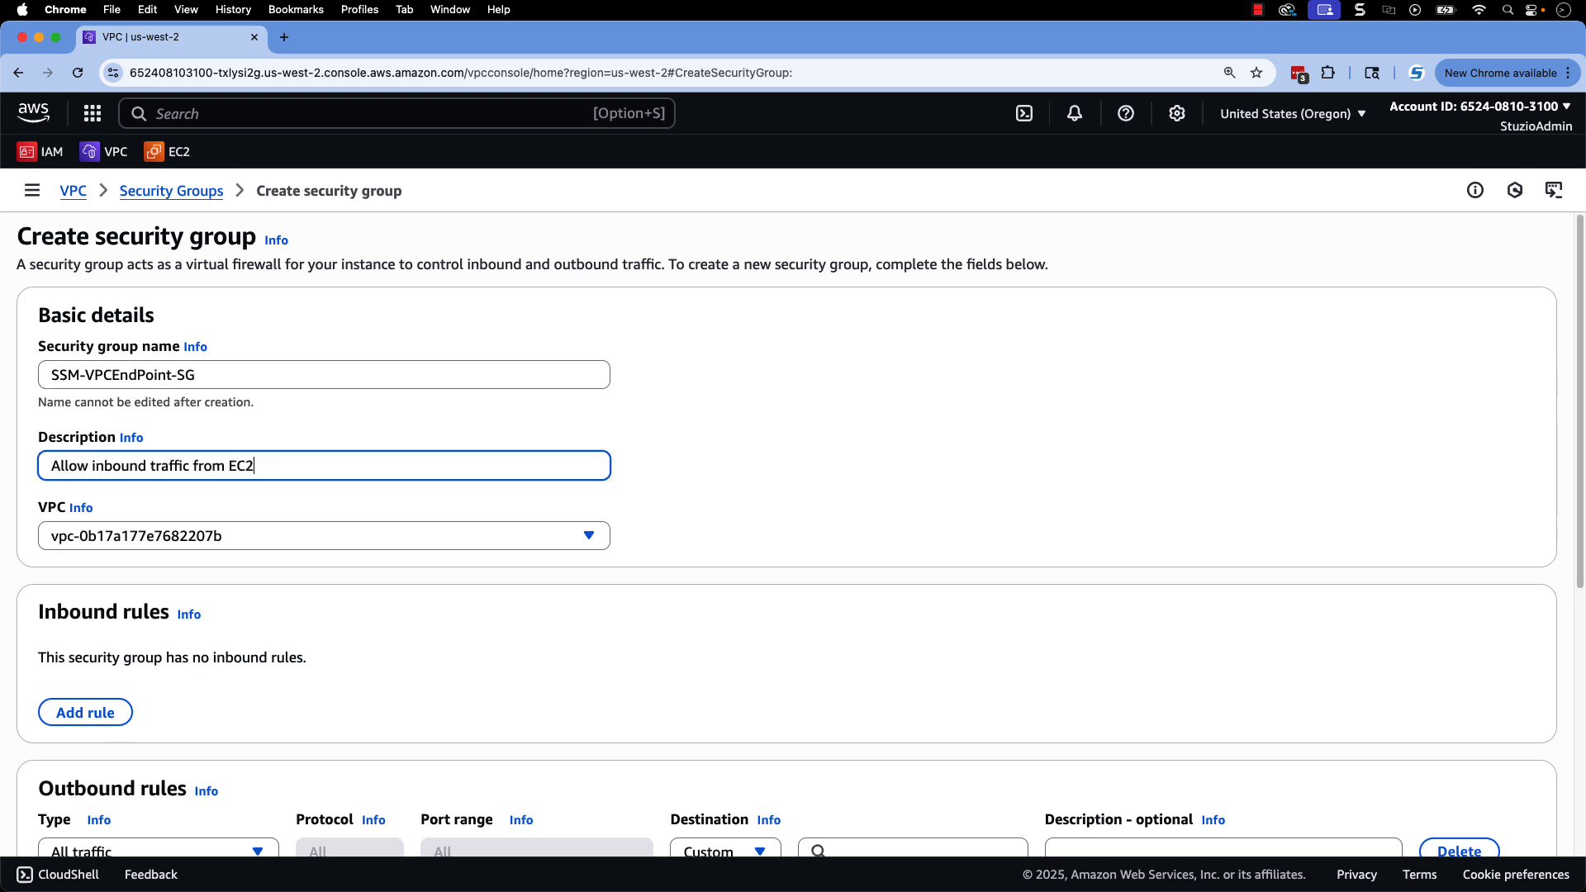
{"action": "left_click", "coordinate": [328, 532]}
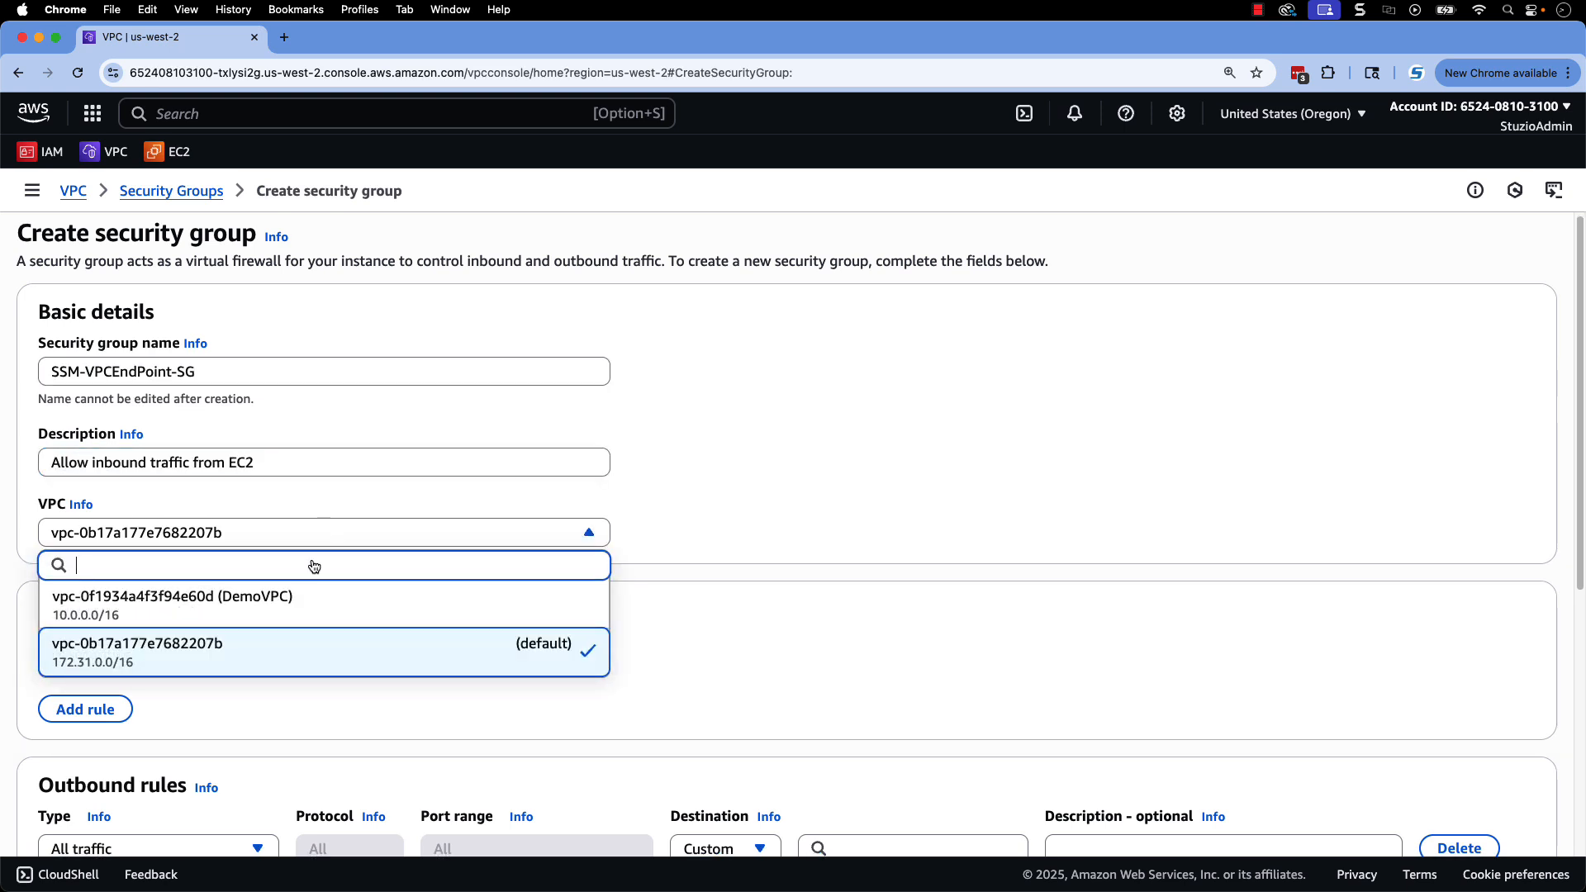
{"action": "left_click", "coordinate": [268, 607]}
- Delete the default all-traffic outbound rule of the new endpoint security group and add an inbound rule of type HTTPS
{"action": "scroll", "coordinate": [592, 665], "scroll_direction": "down", "scroll_amount": 5}
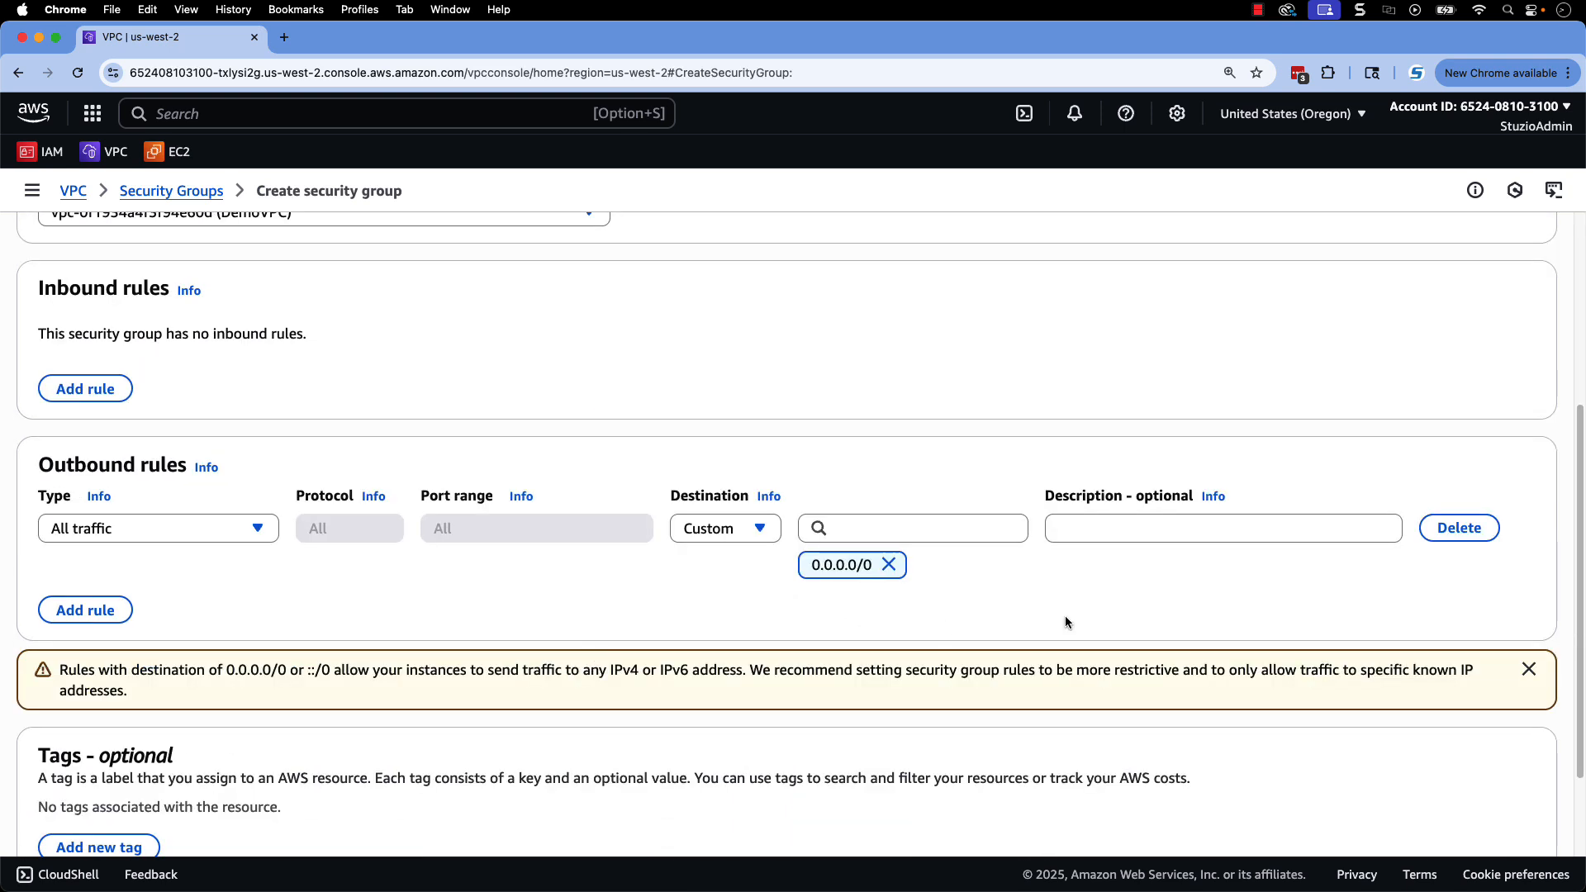
{"action": "left_click", "coordinate": [1453, 536]}
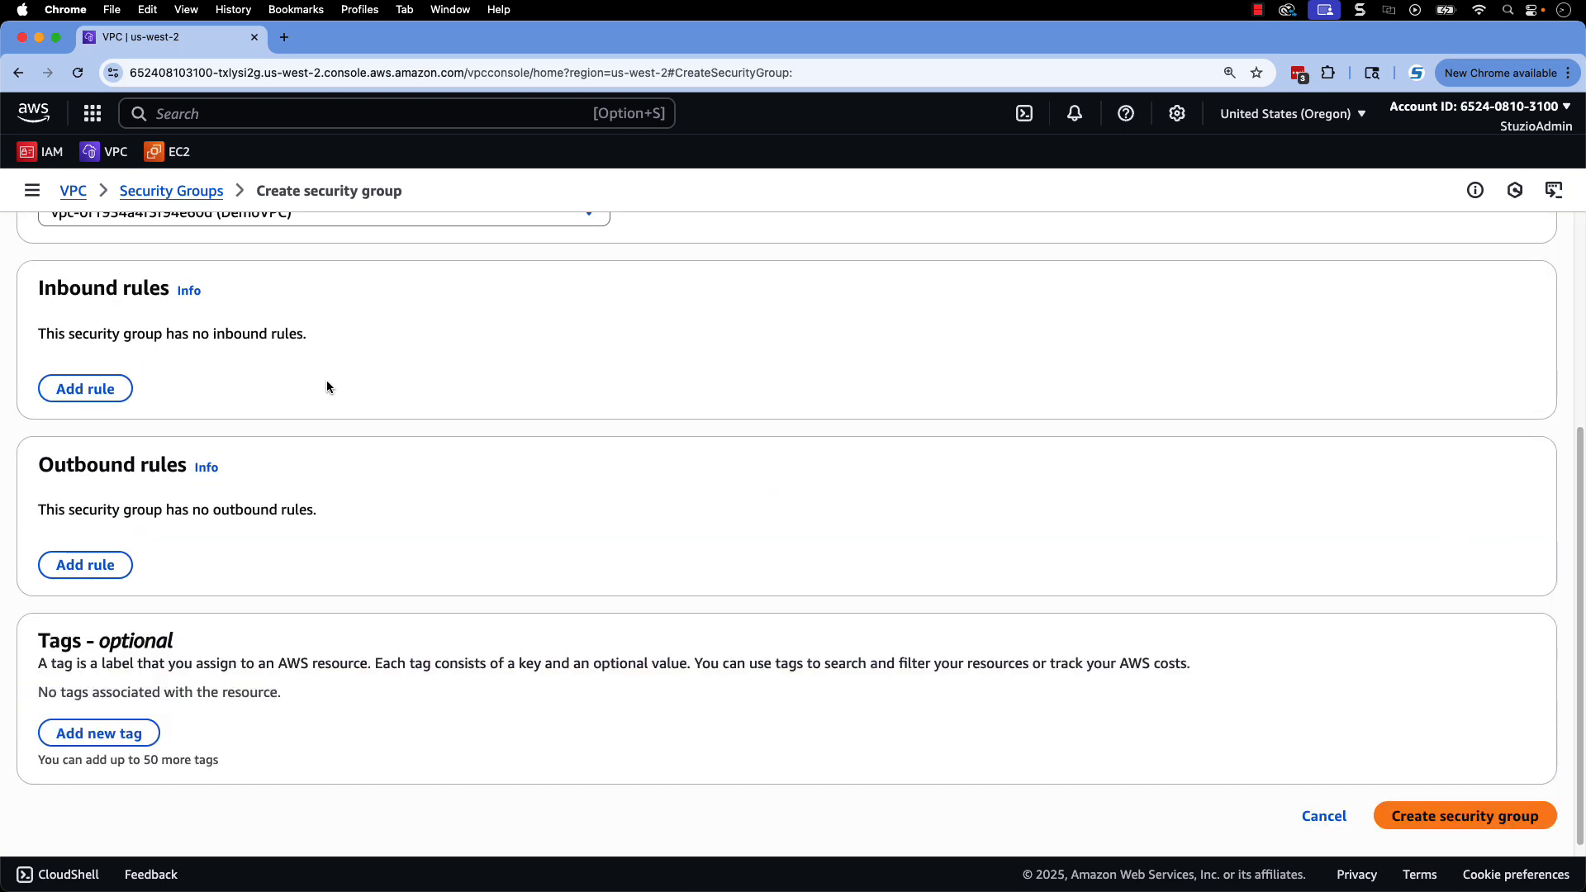
{"action": "left_click", "coordinate": [76, 393]}
{"action": "left_click", "coordinate": [256, 352]}
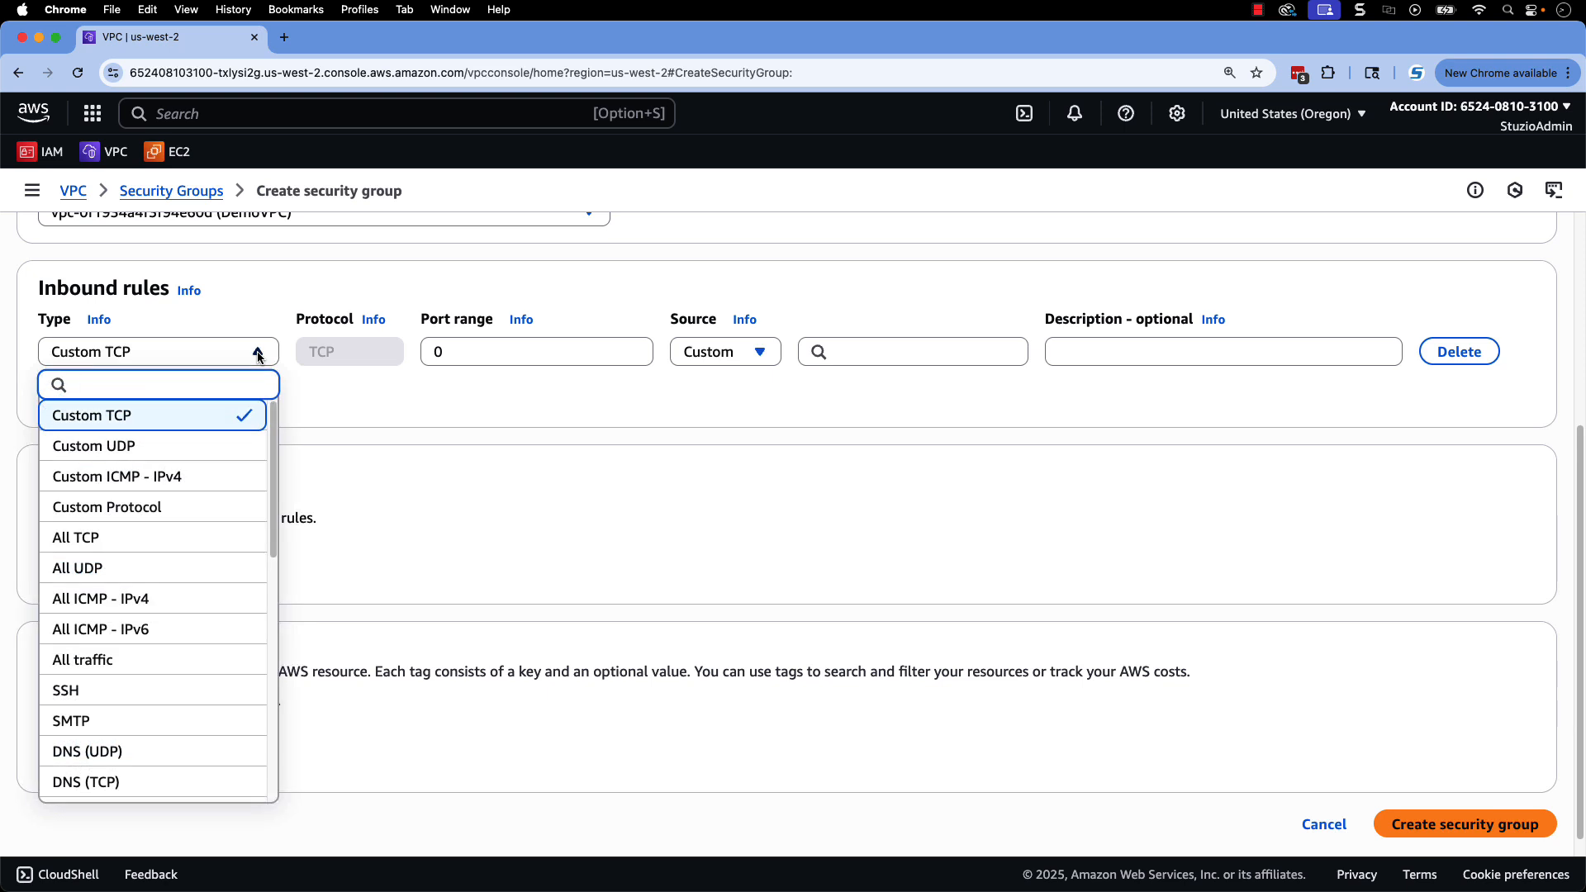
{"action": "type", "text": "http"}
{"action": "left_click", "coordinate": [74, 446]}
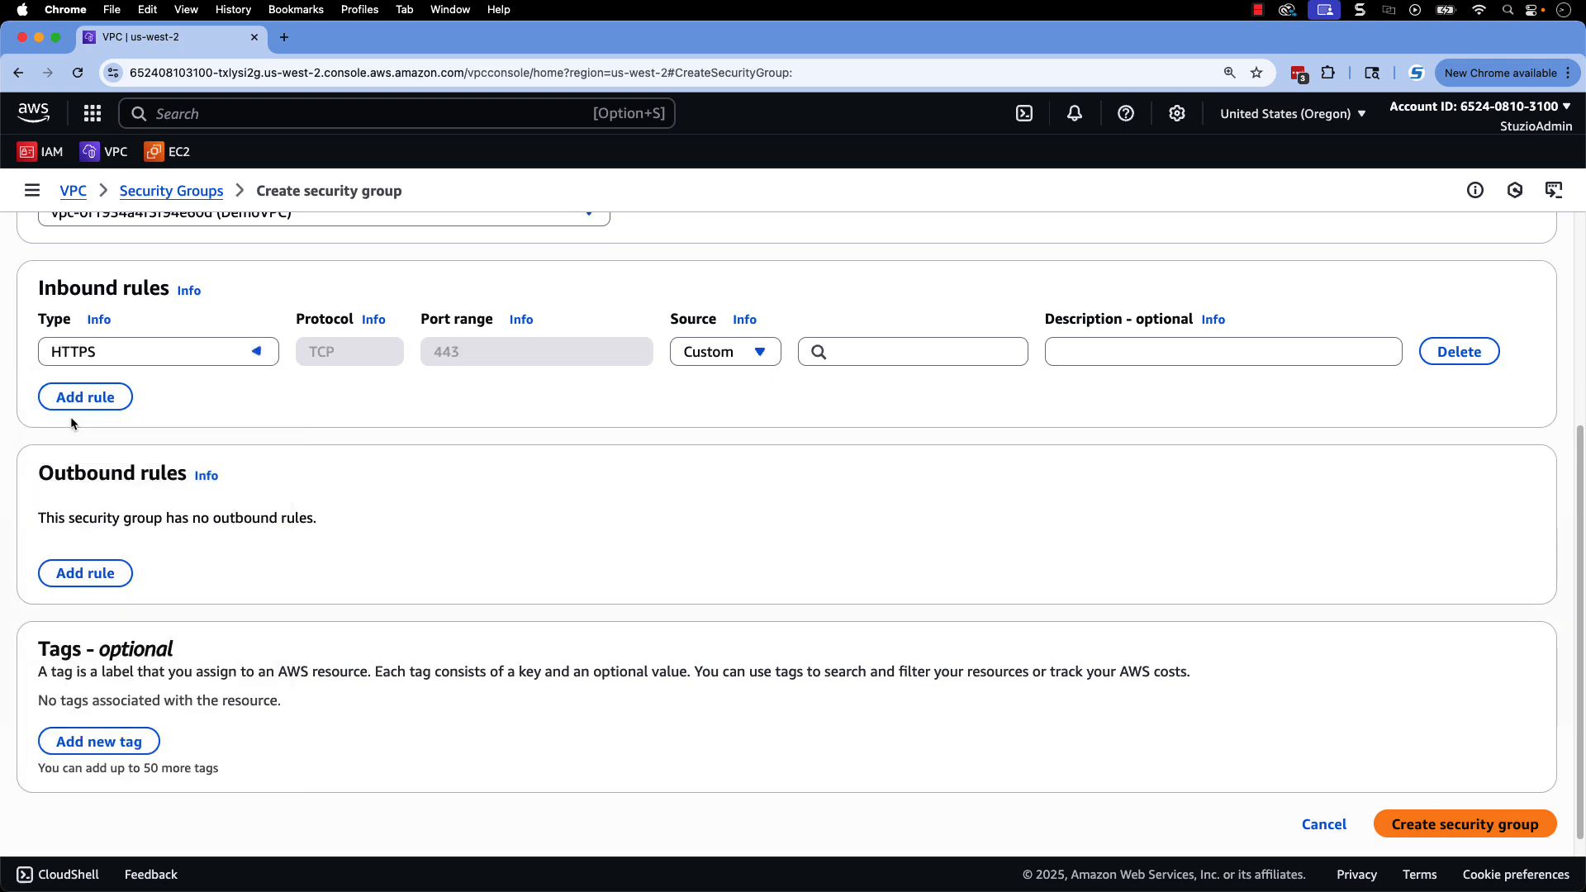
- Set the inbound rule's source to SSM-EC2-Private-SG with the description "Allow HTTPS traffic from EC2" and create the security group
{"action": "left_click", "coordinate": [760, 355]}
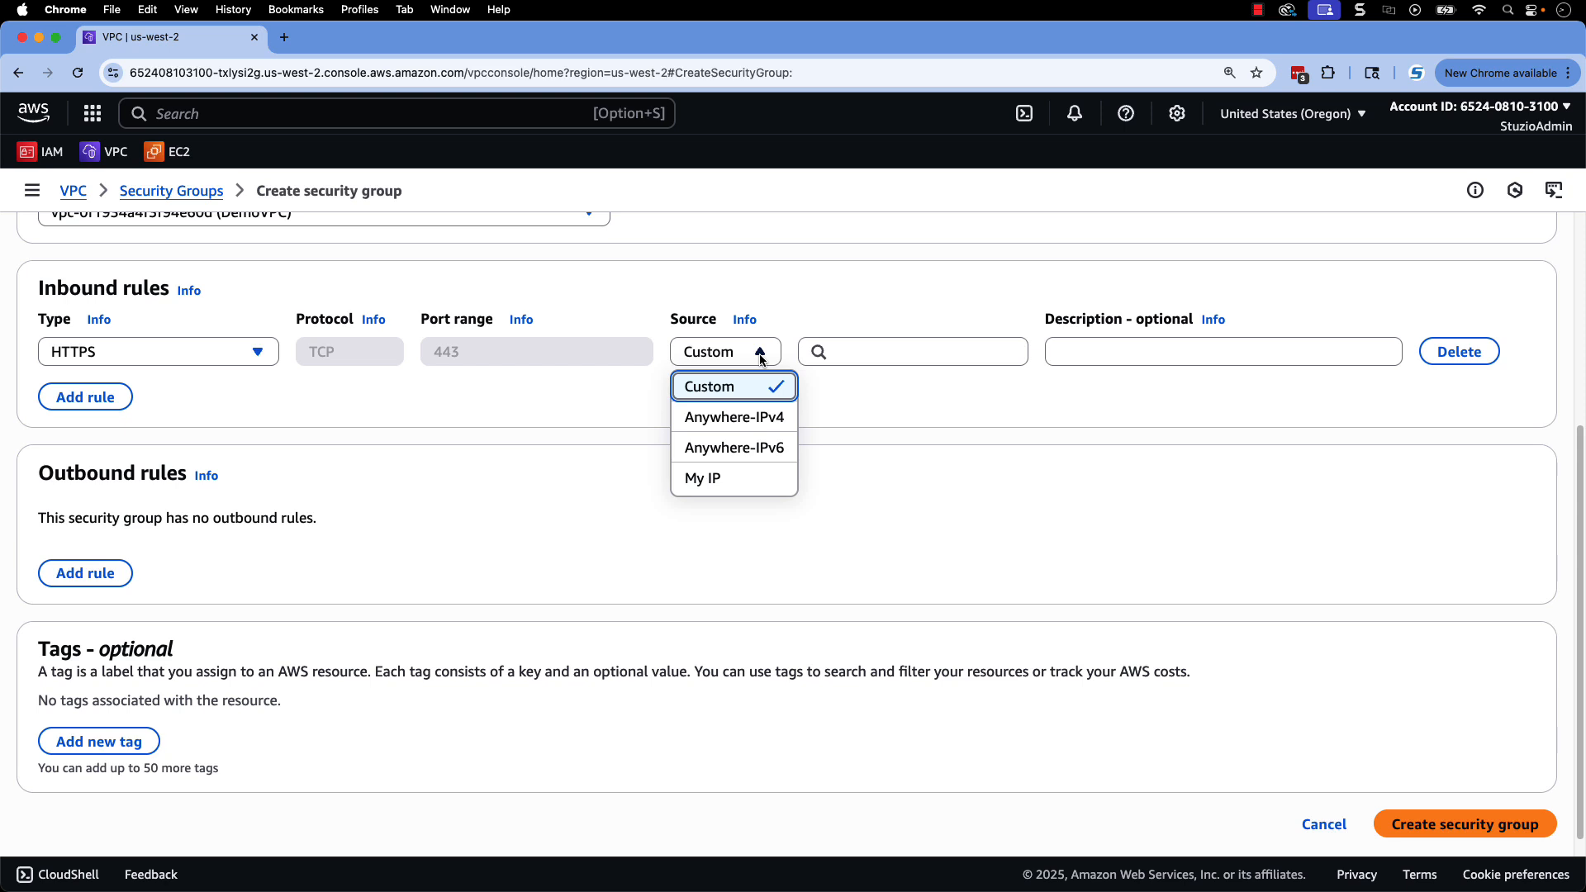
{"action": "left_click", "coordinate": [760, 359]}
{"action": "left_click", "coordinate": [927, 355]}
{"action": "scroll", "coordinate": [942, 537], "scroll_direction": "down", "scroll_amount": 2}
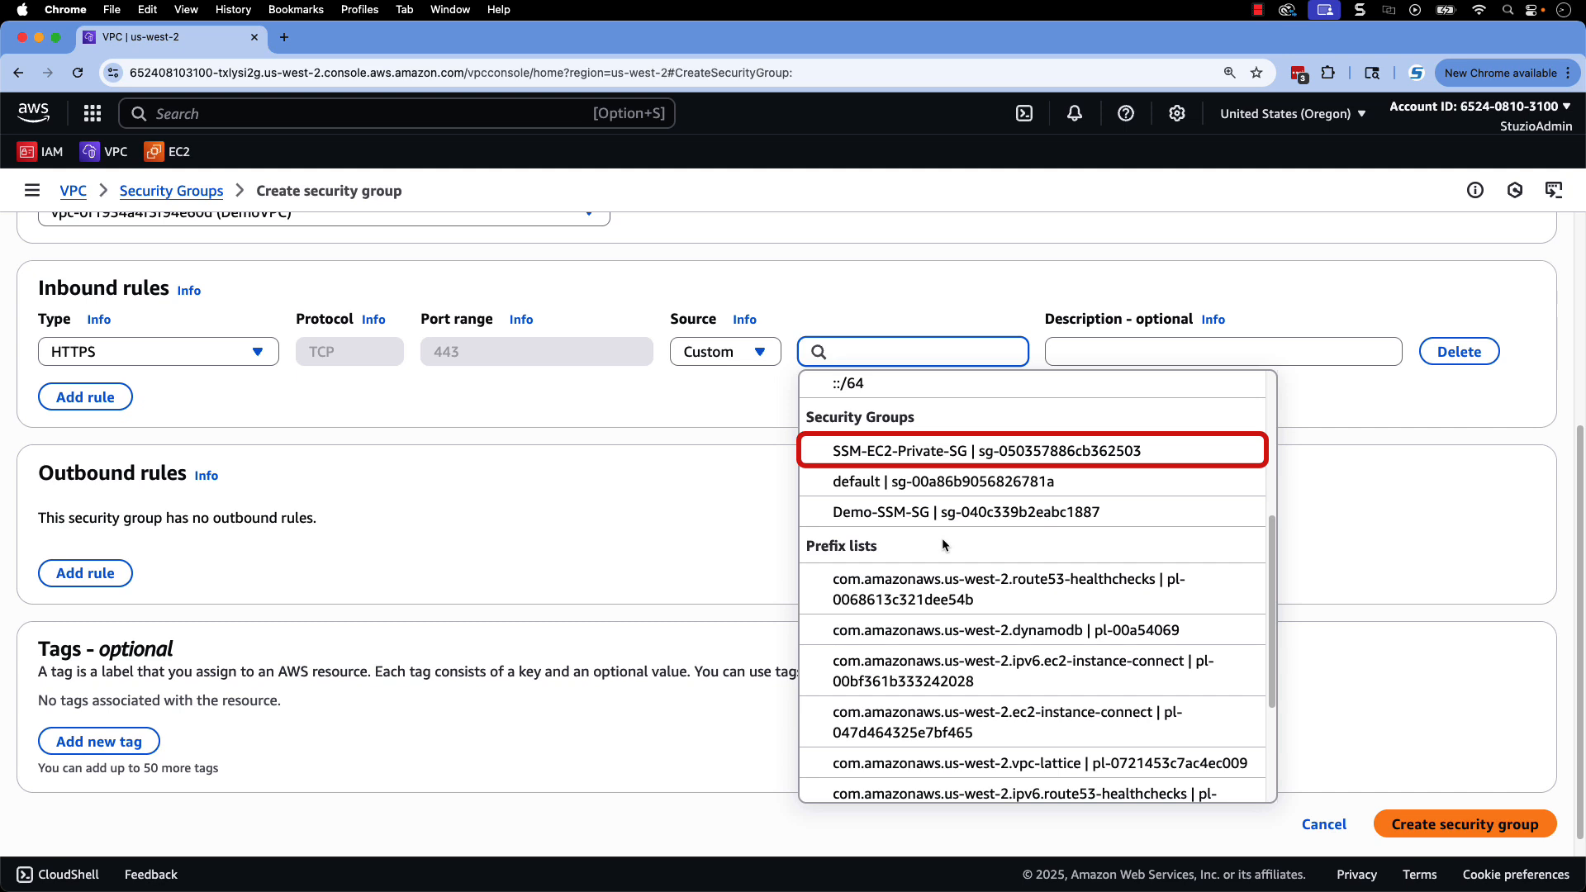
{"action": "left_click", "coordinate": [889, 452]}
{"action": "key", "text": "Tab"}
{"action": "type", "text": "Al"}
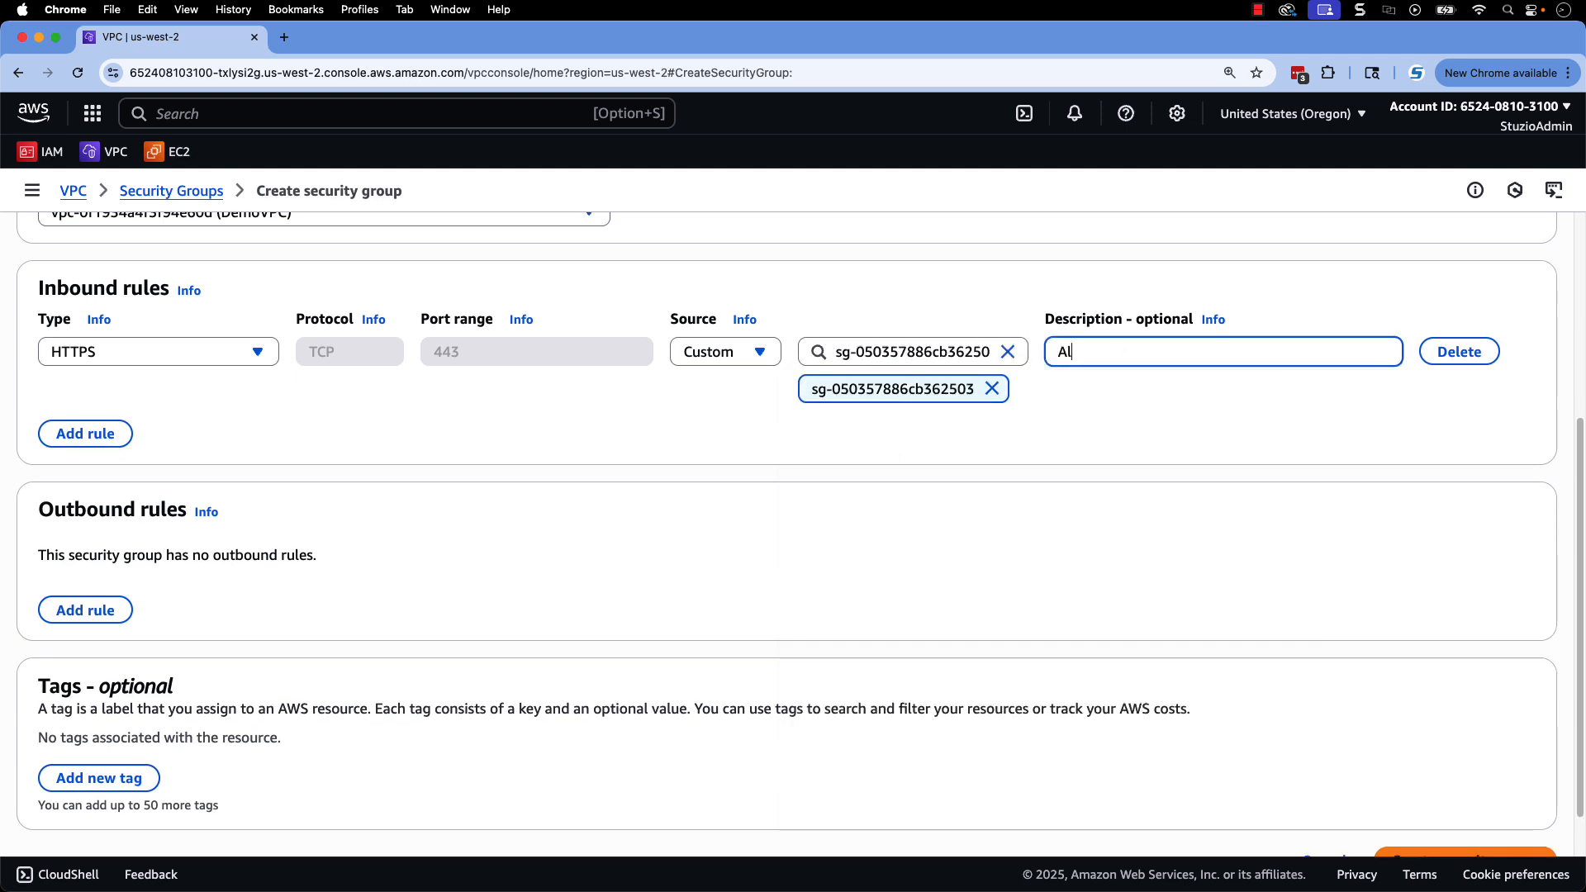
{"action": "type", "text": "low HTTPS traffic from EC2"}
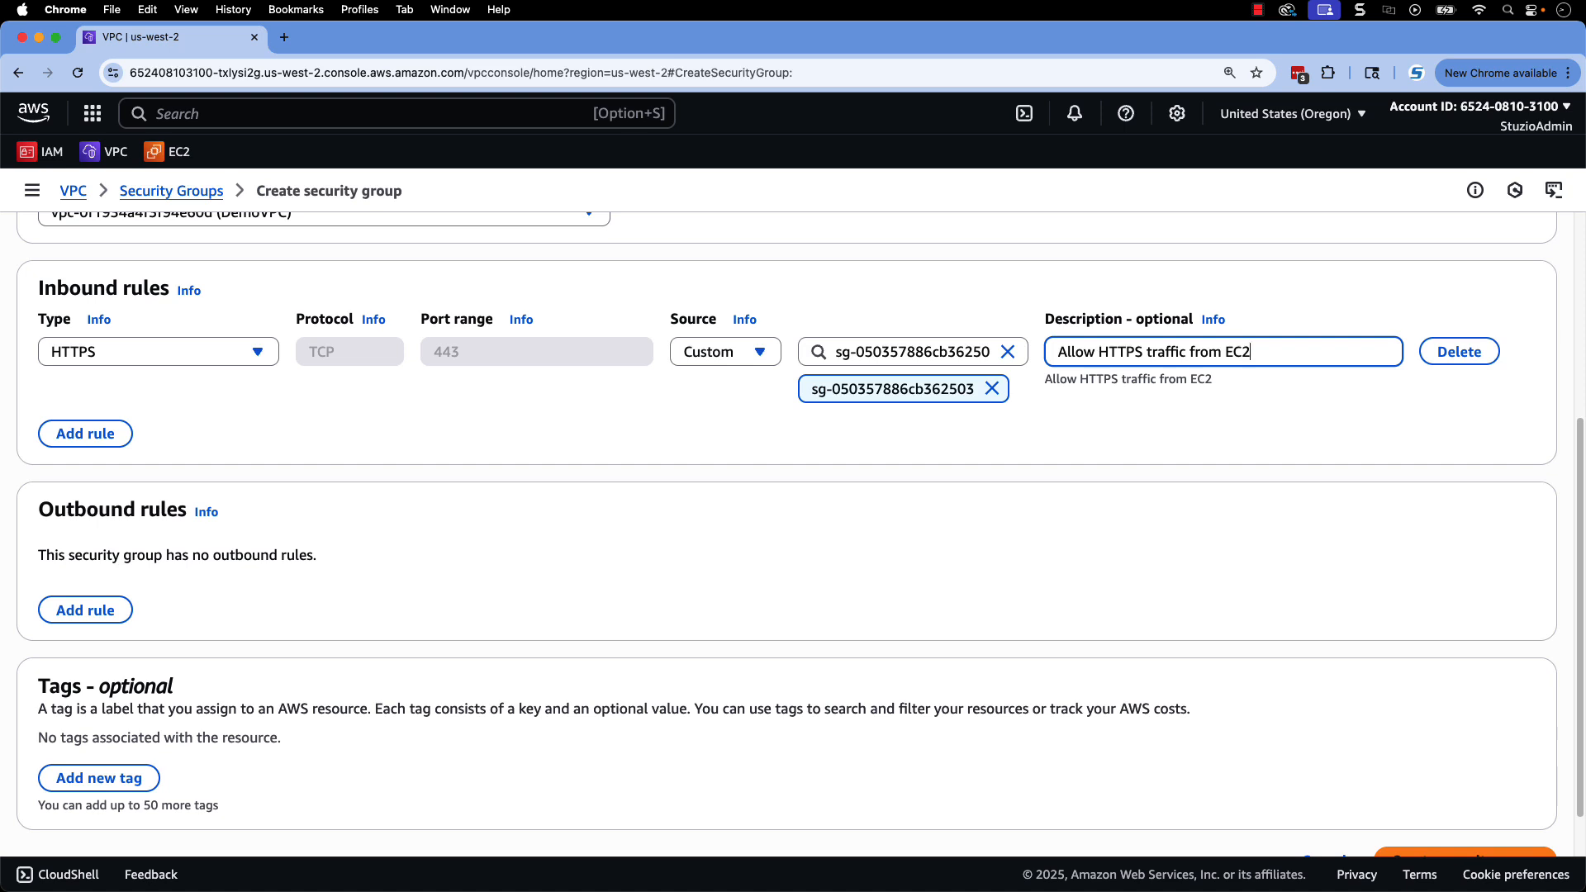
{"action": "scroll", "coordinate": [1140, 583], "scroll_direction": "down", "scroll_amount": 2}
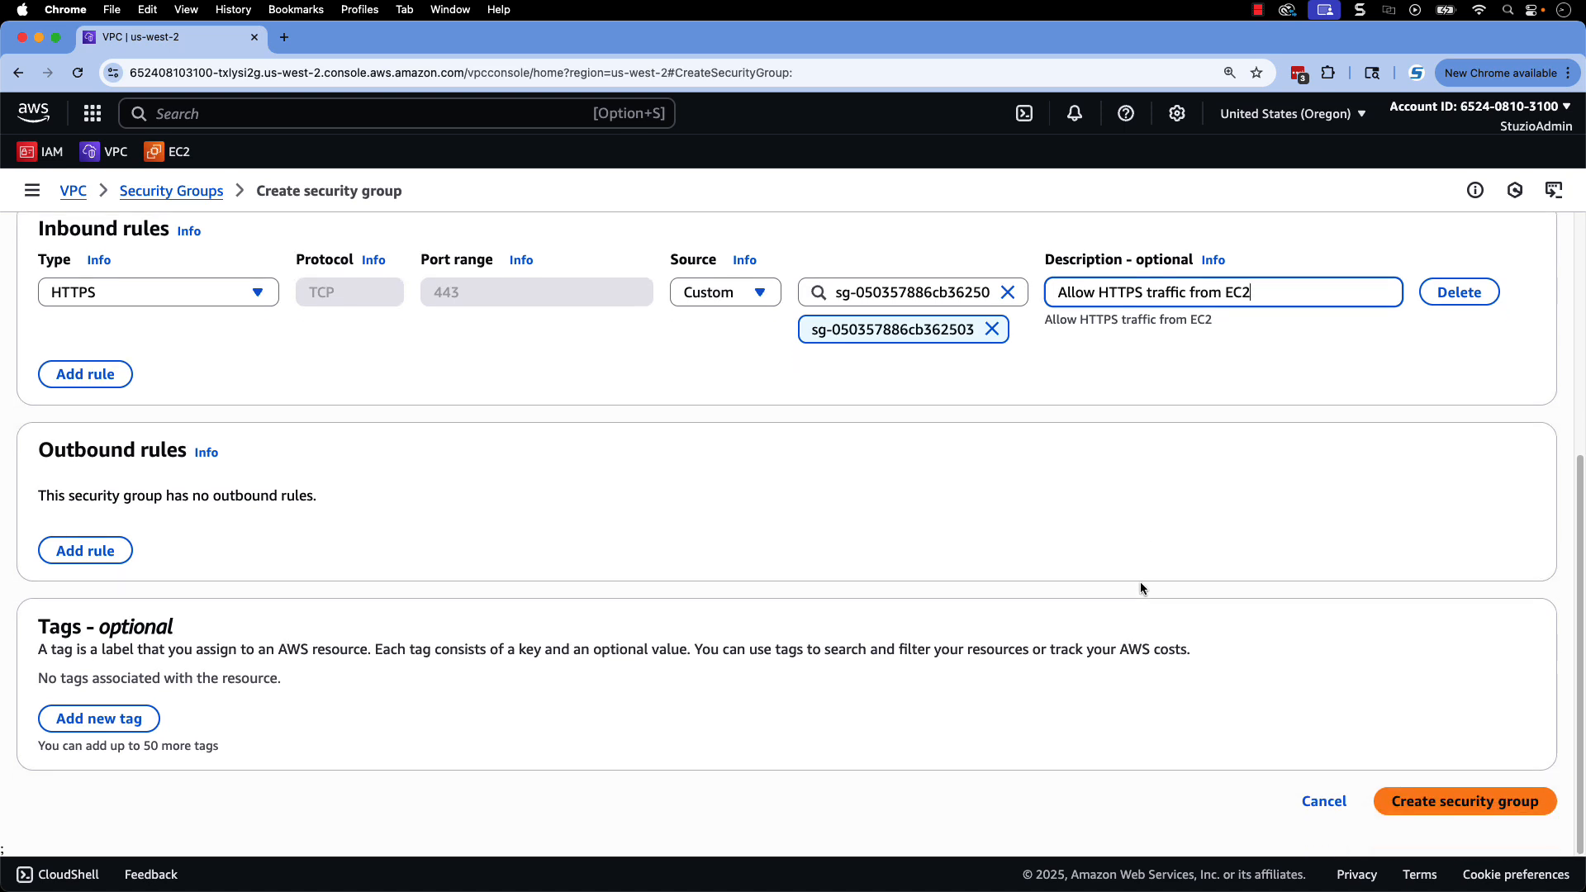
{"action": "left_click", "coordinate": [1481, 801]}
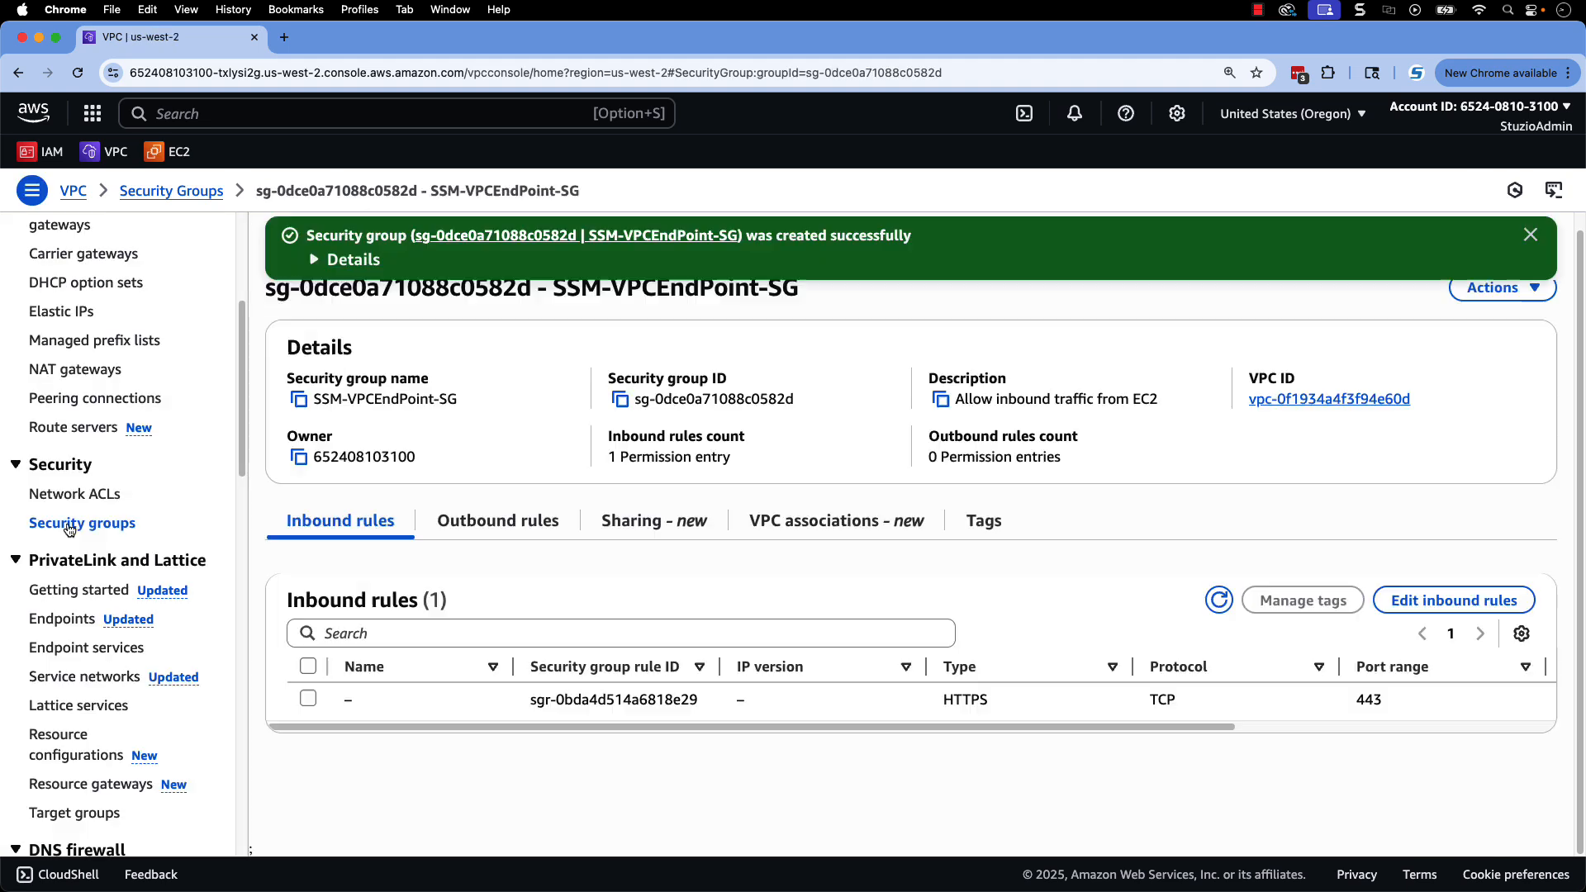
- Edit the outbound rules of the SSM-EC2-Private-SG security group and add a rule of type HTTPS
{"action": "left_click", "coordinate": [69, 525]}
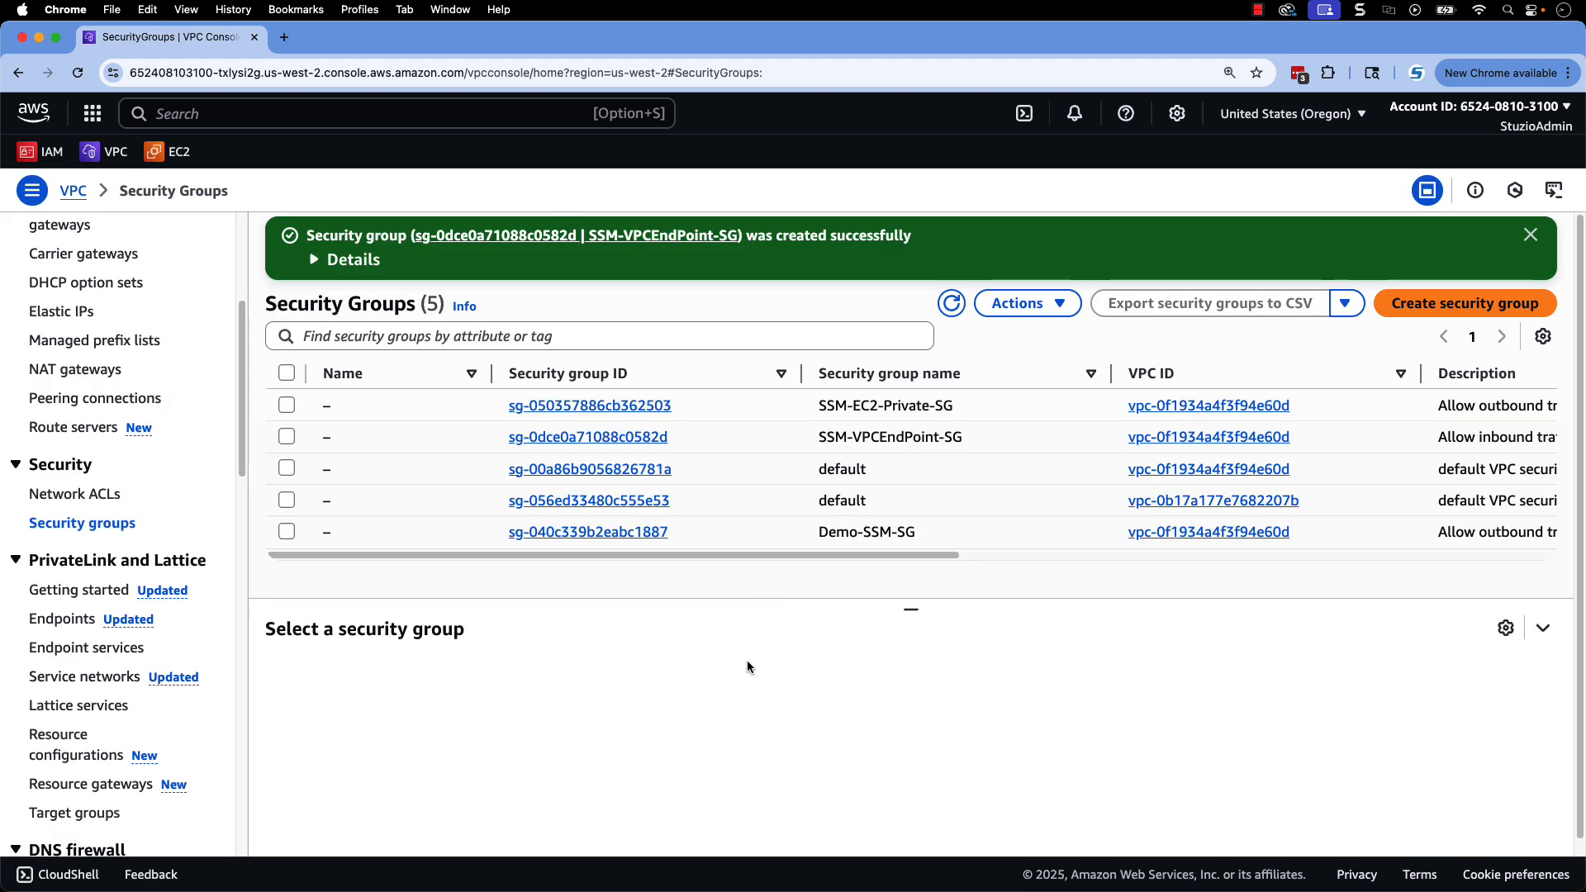
{"action": "left_click", "coordinate": [648, 406]}
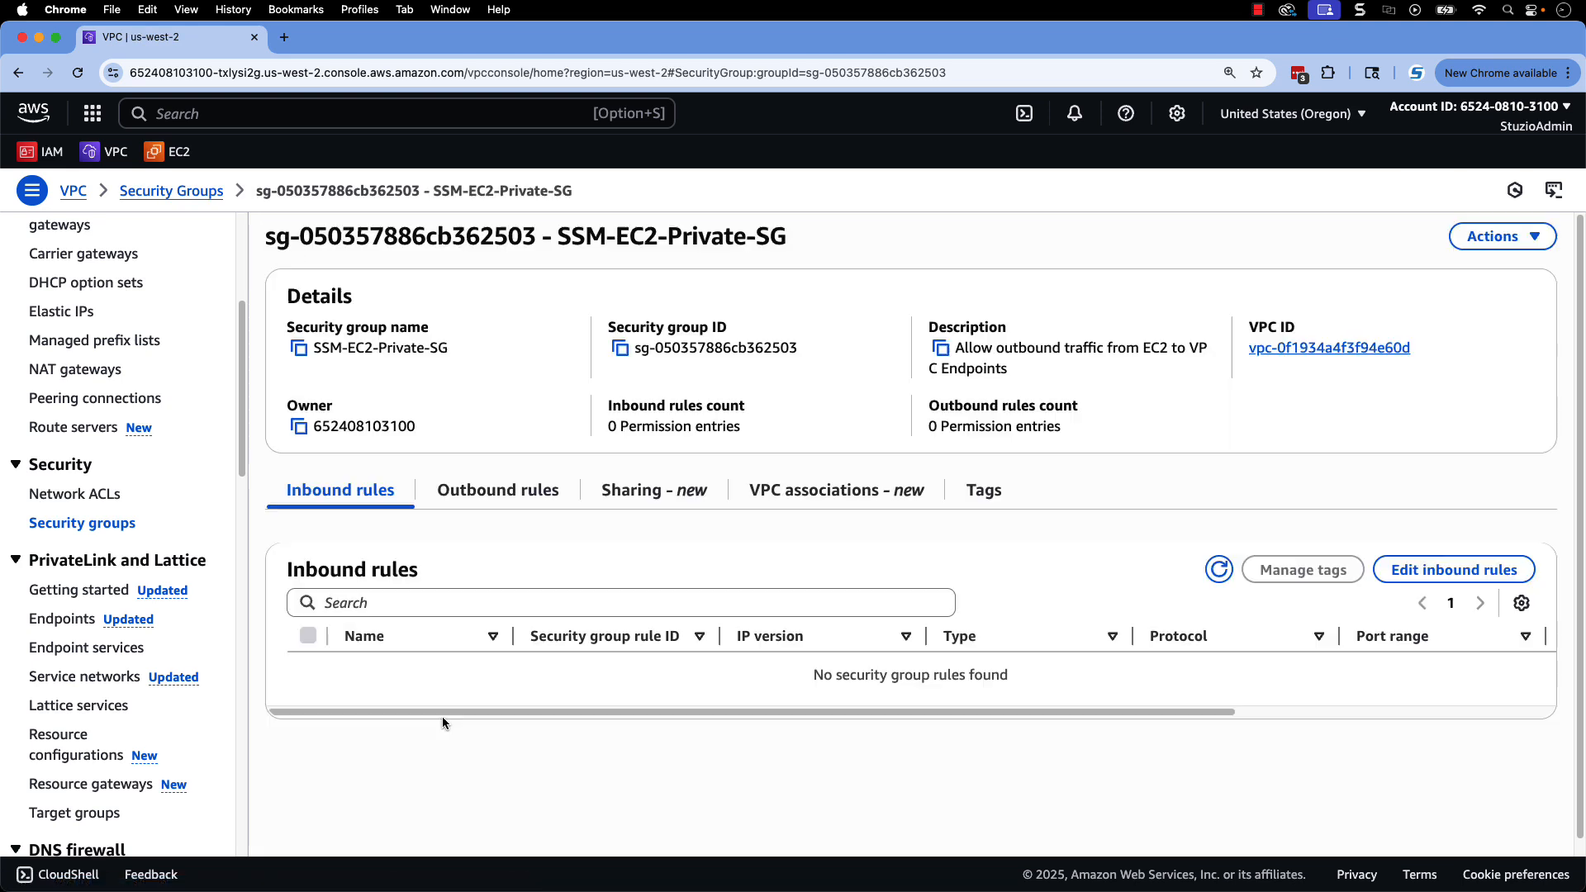
{"action": "left_click", "coordinate": [475, 490]}
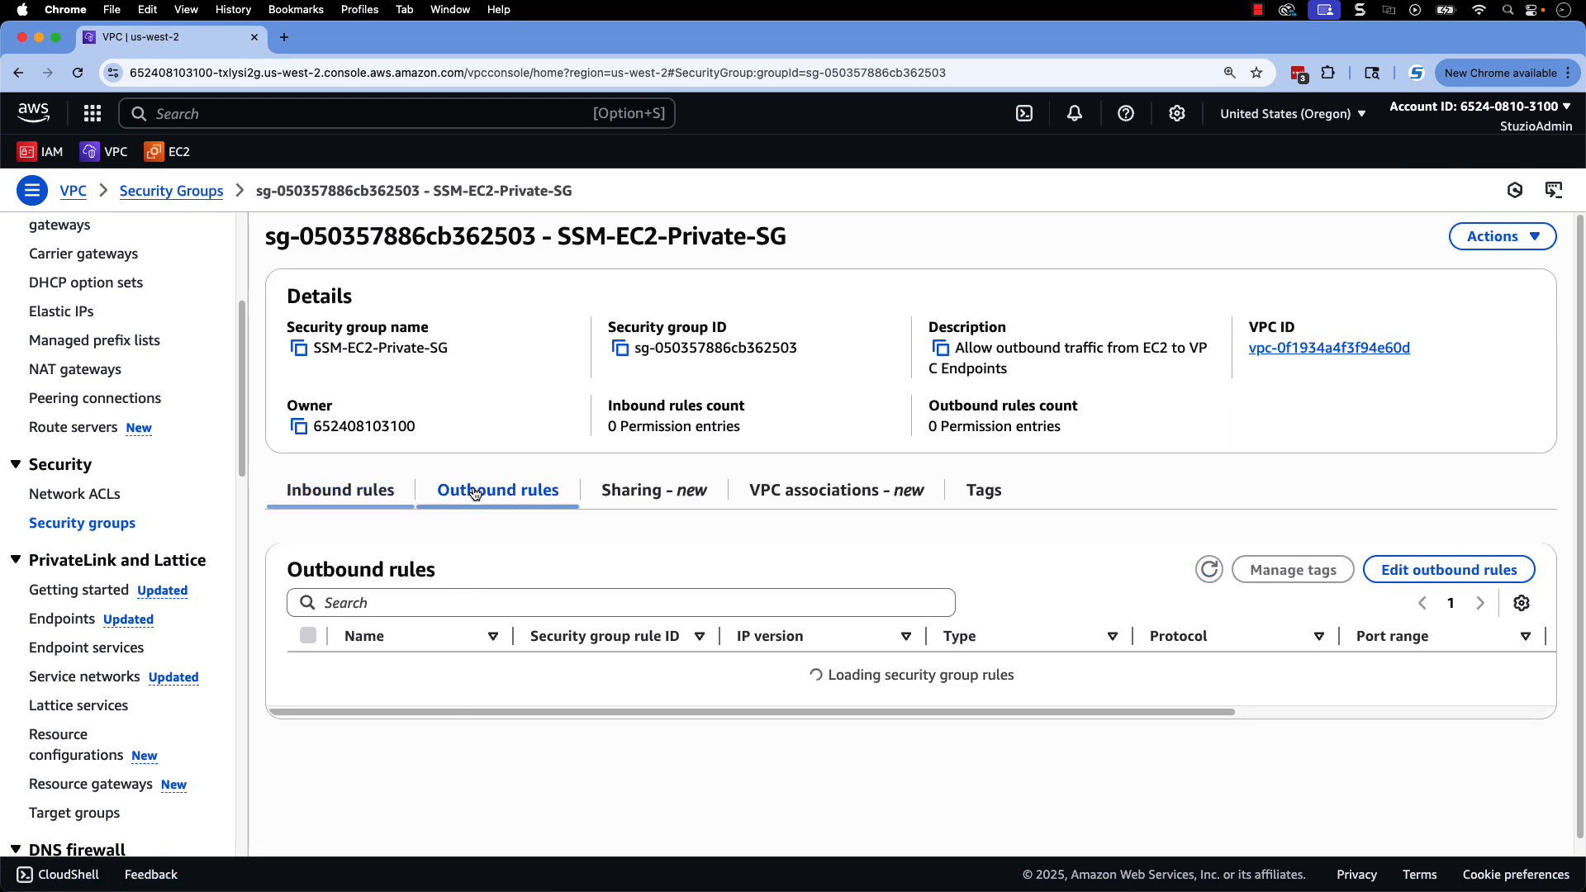
{"action": "left_click", "coordinate": [1394, 574]}
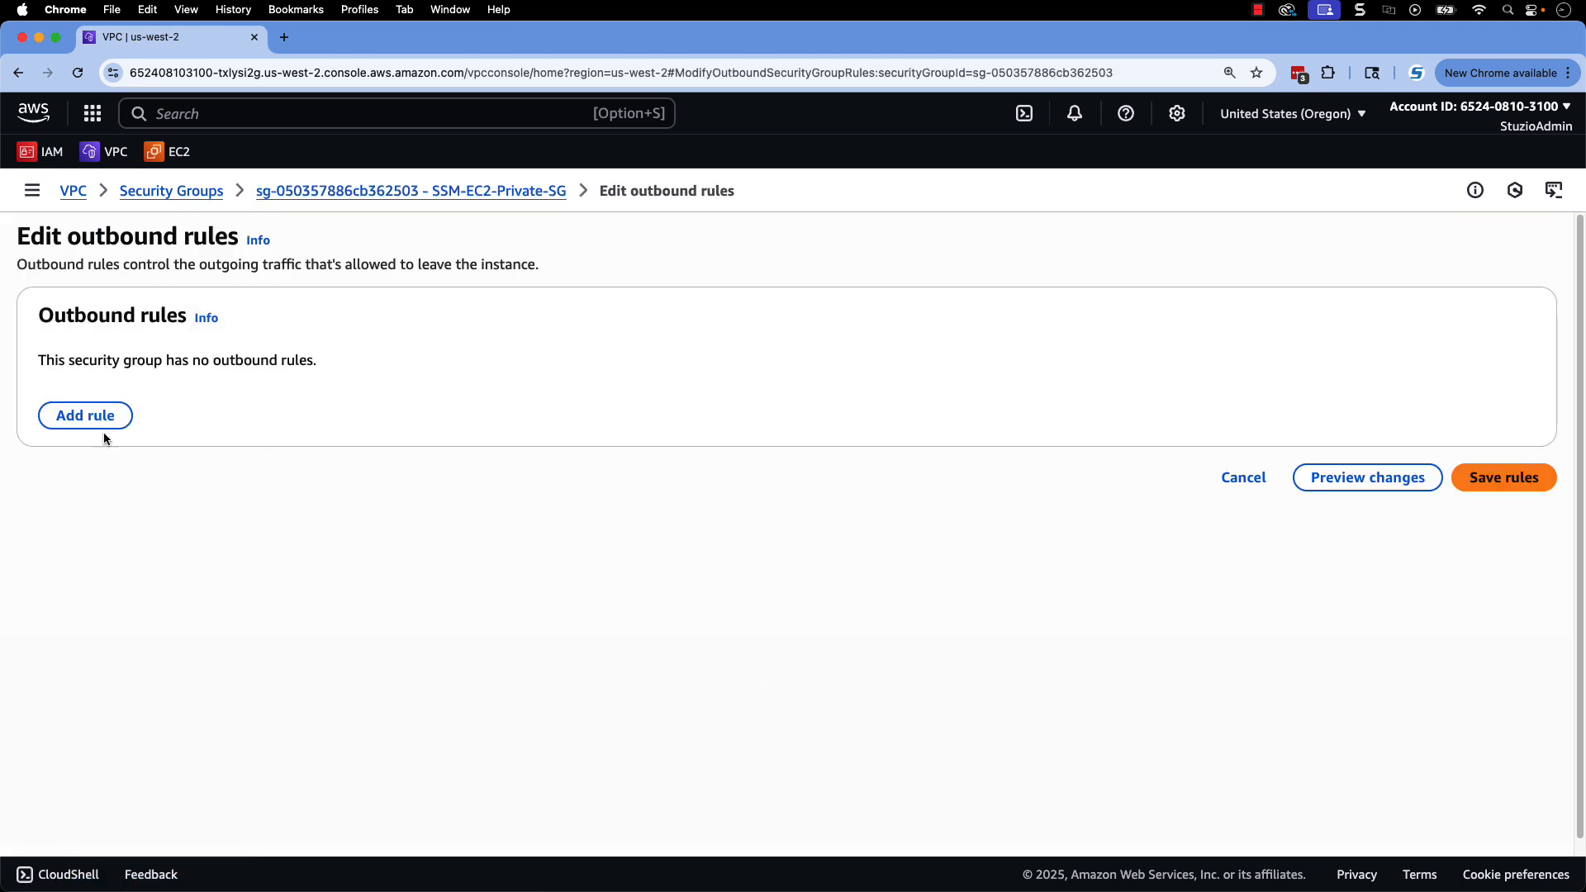
{"action": "left_click", "coordinate": [87, 420]}
{"action": "left_click", "coordinate": [473, 412]}
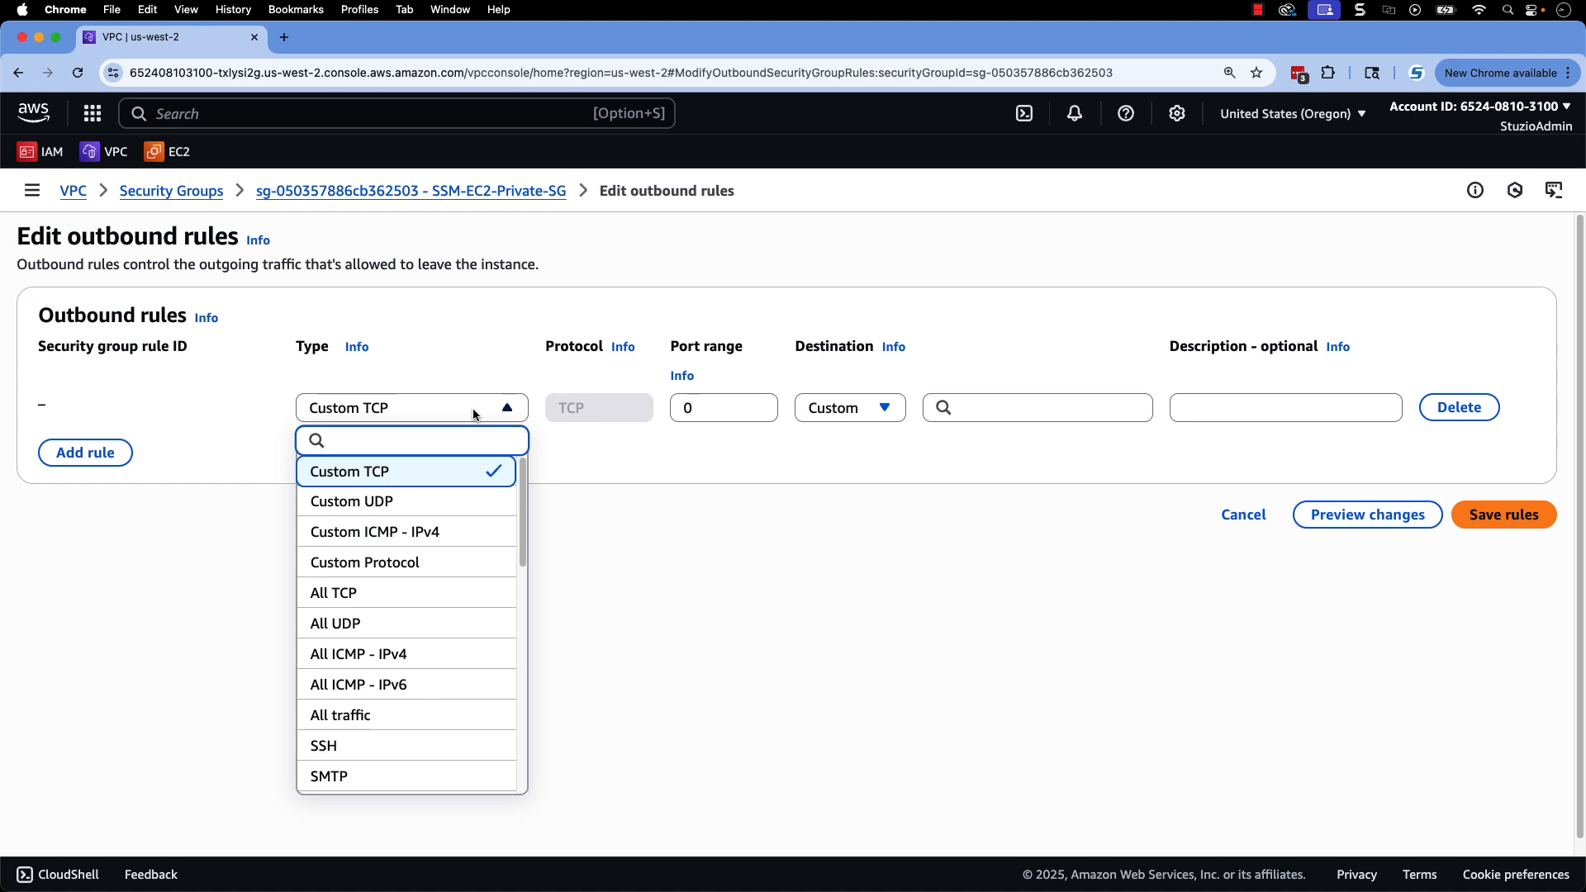
{"action": "type", "text": "https"}
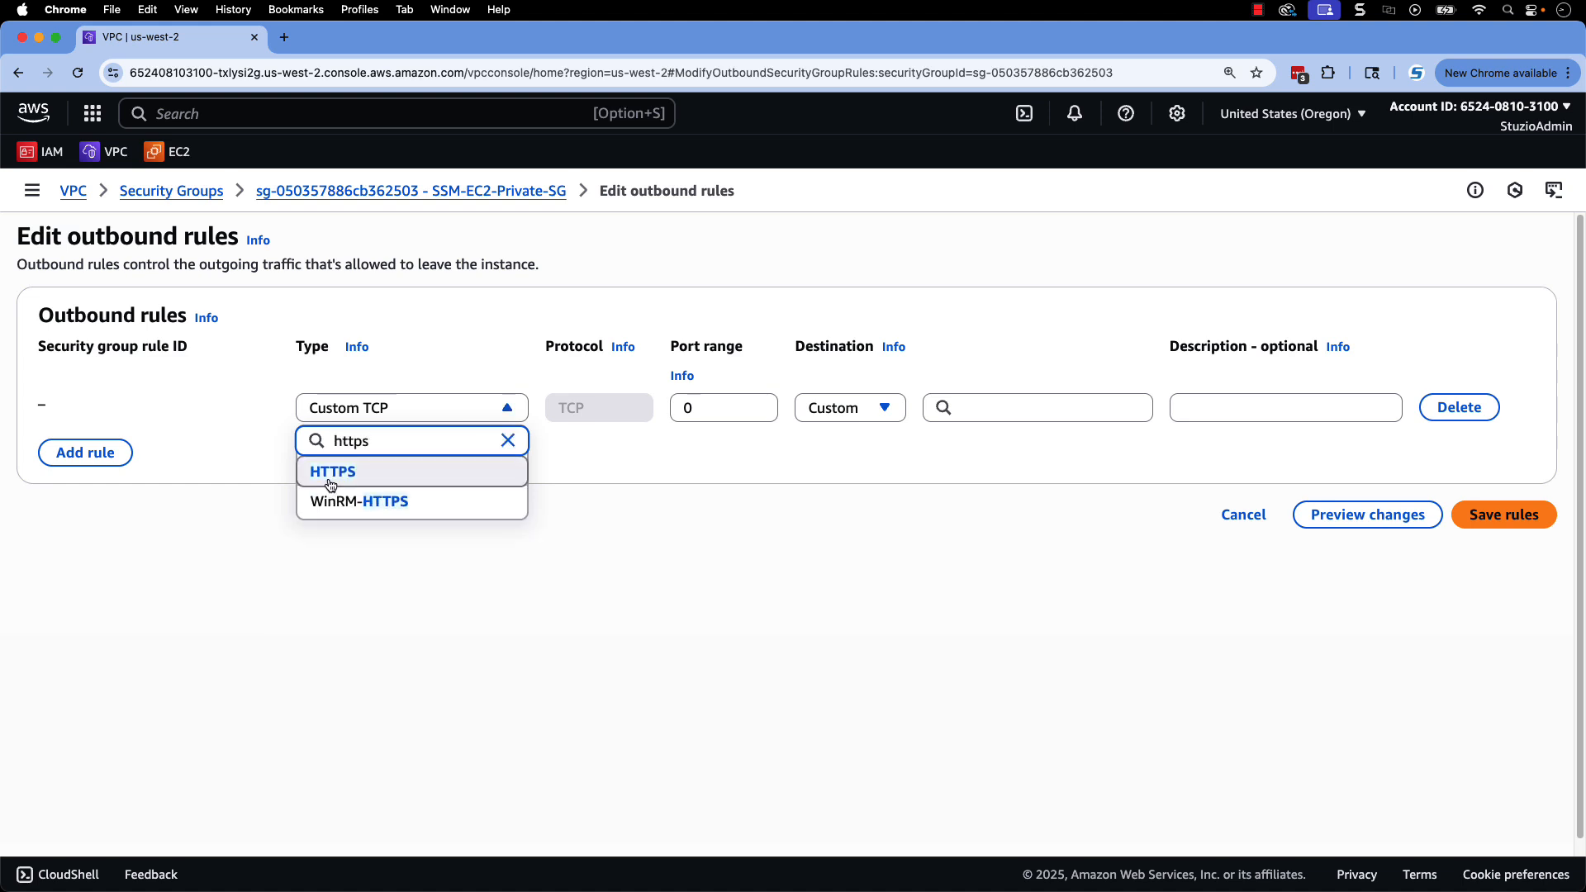
{"action": "left_click", "coordinate": [329, 466]}
- Set the outbound rule's destination to SSM-VPCEndPoint-SG with the description "Allow outbound to VPC Endpoint" and save the rules
{"action": "left_click", "coordinate": [977, 413]}
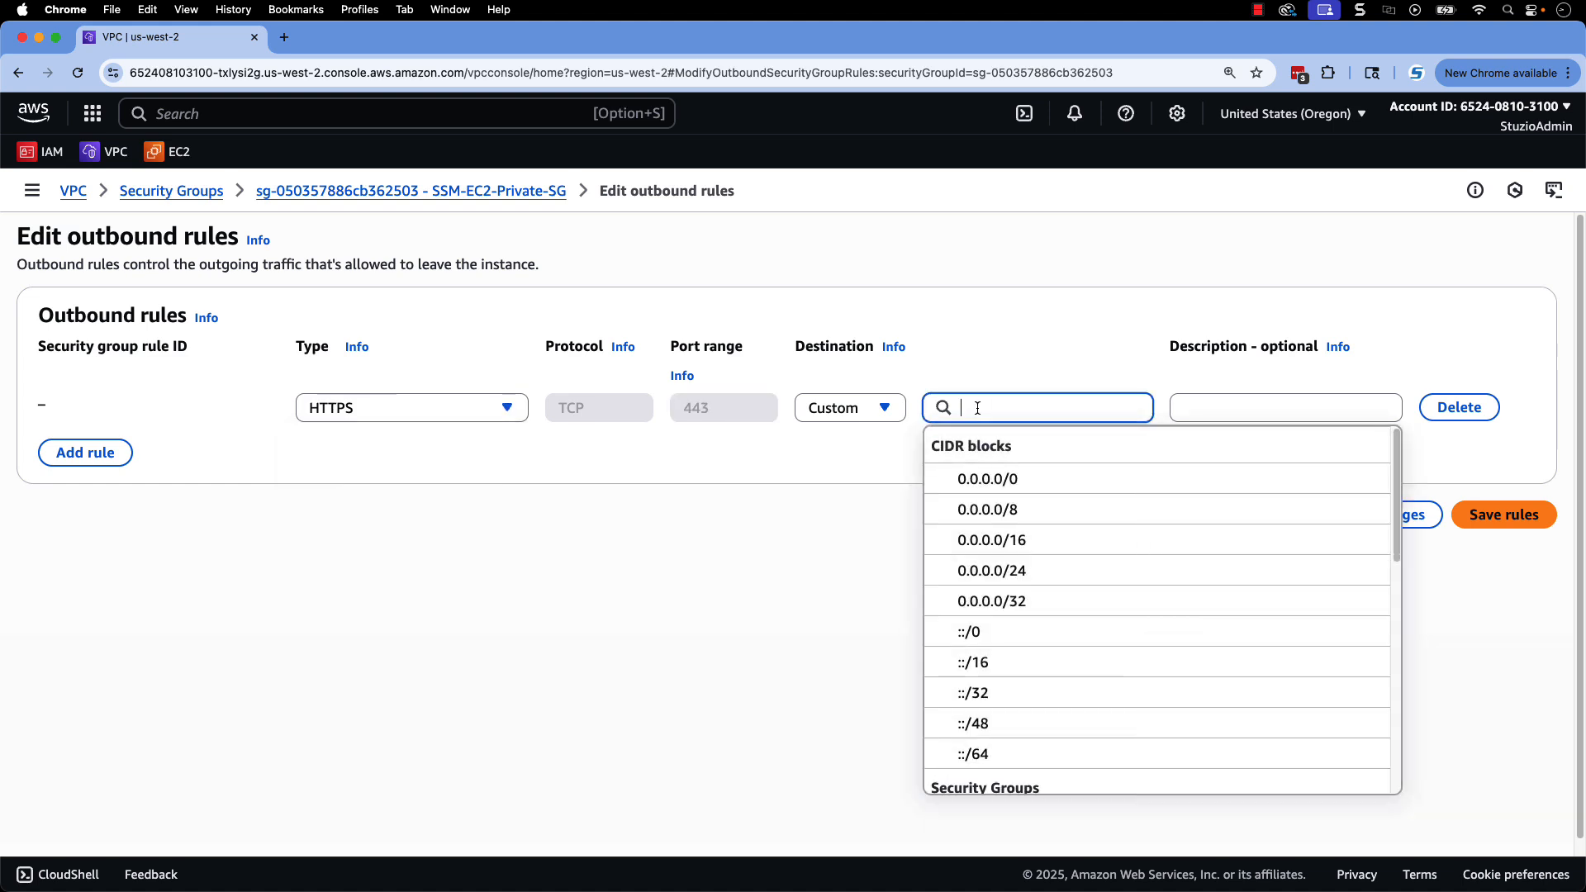
{"action": "scroll", "coordinate": [942, 594], "scroll_direction": "down", "scroll_amount": 4}
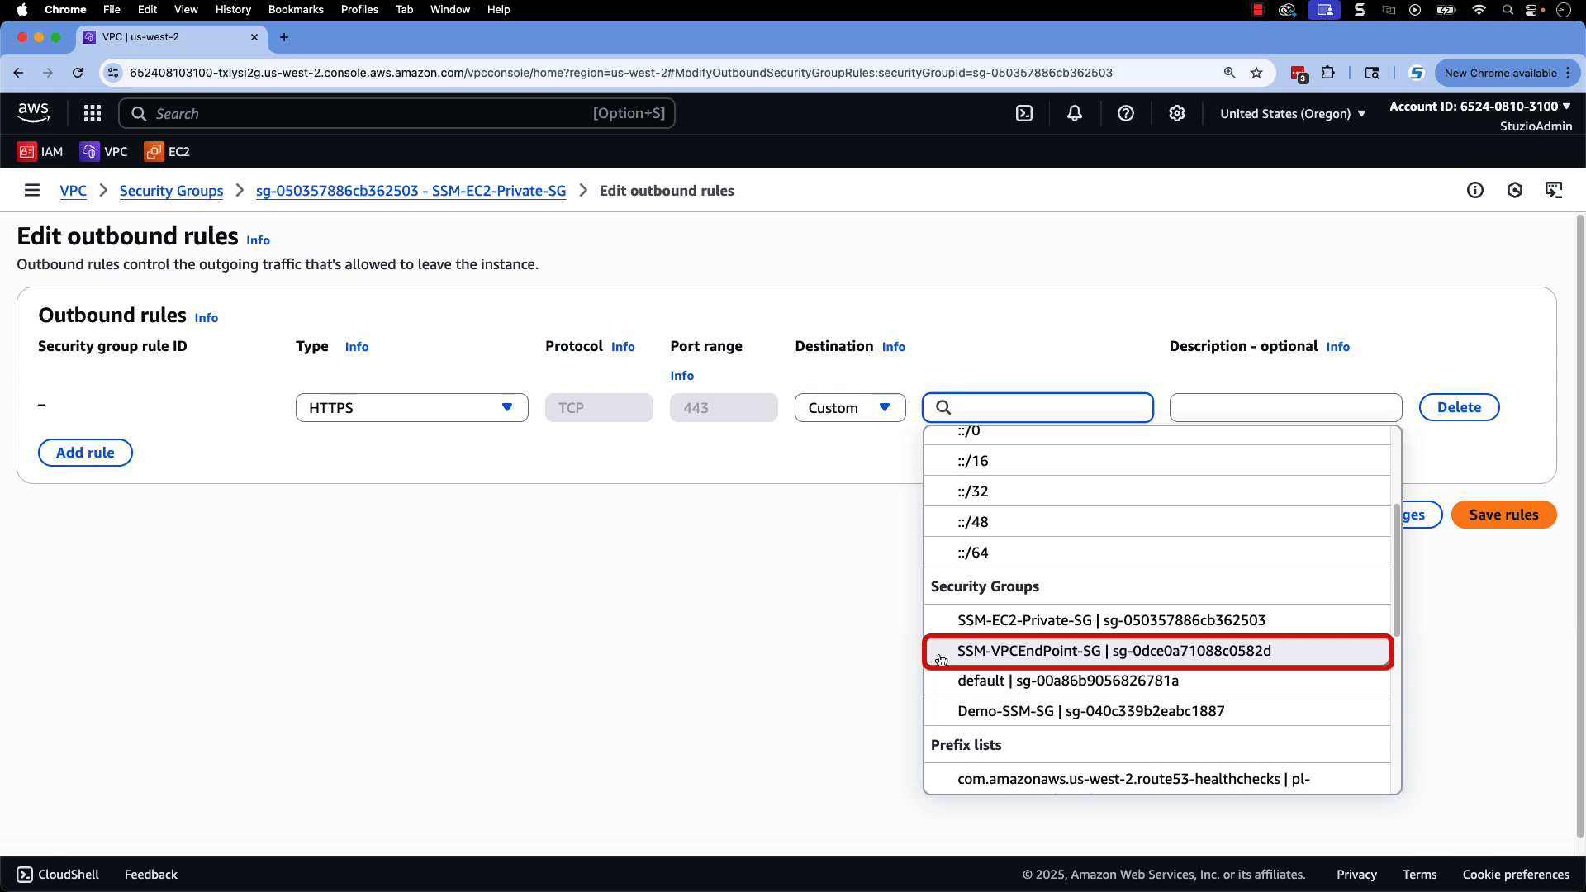
{"action": "type", "text": "llow outbound to VPC Endpoint"}
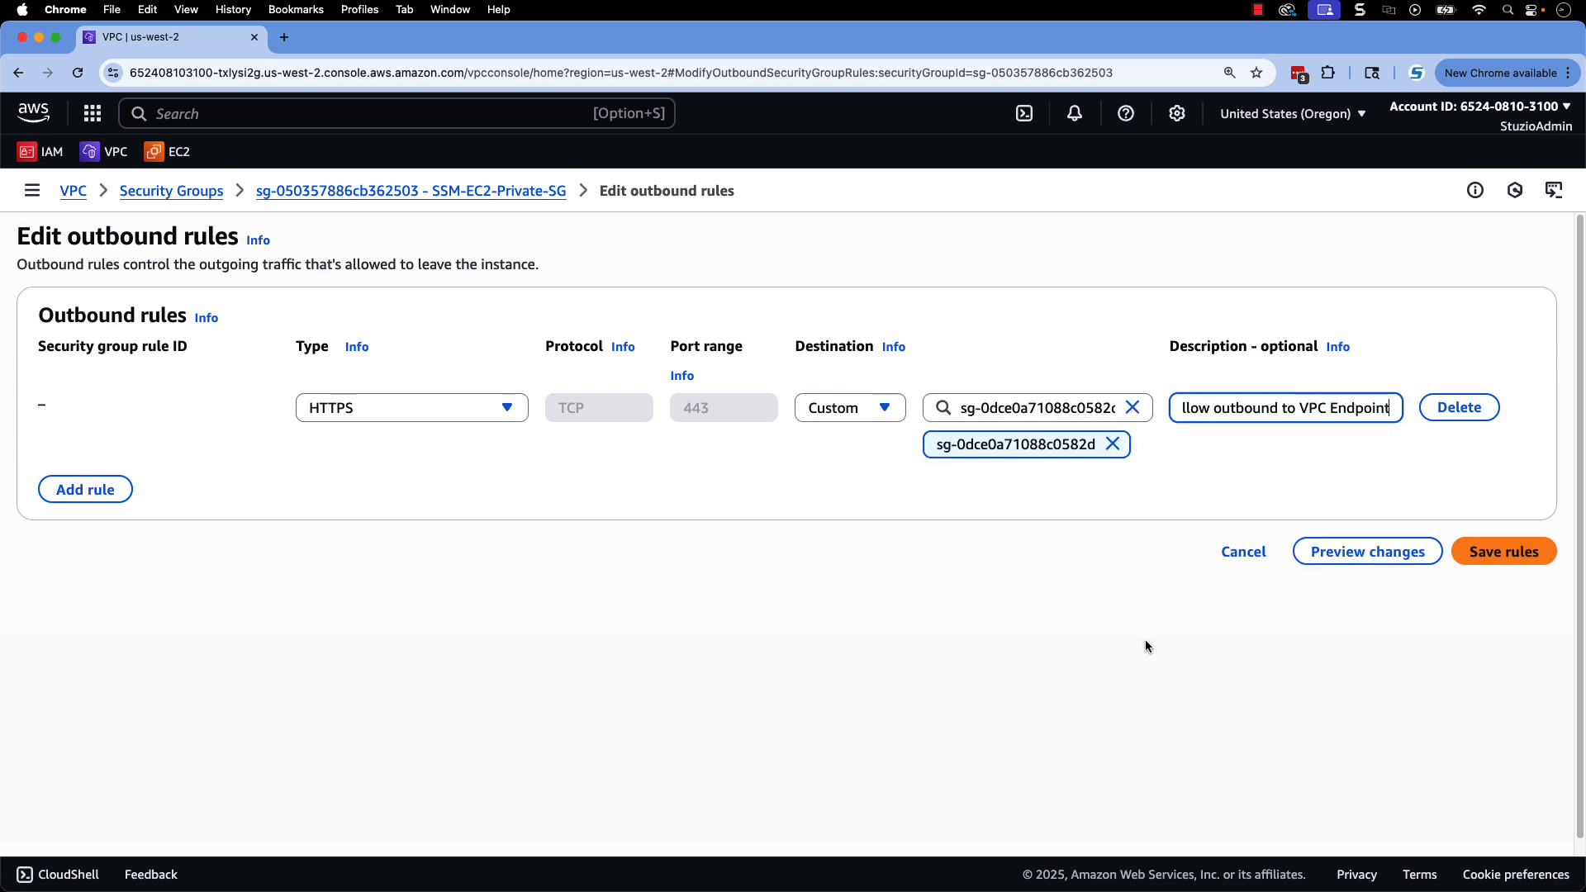
{"action": "left_click", "coordinate": [1503, 551]}
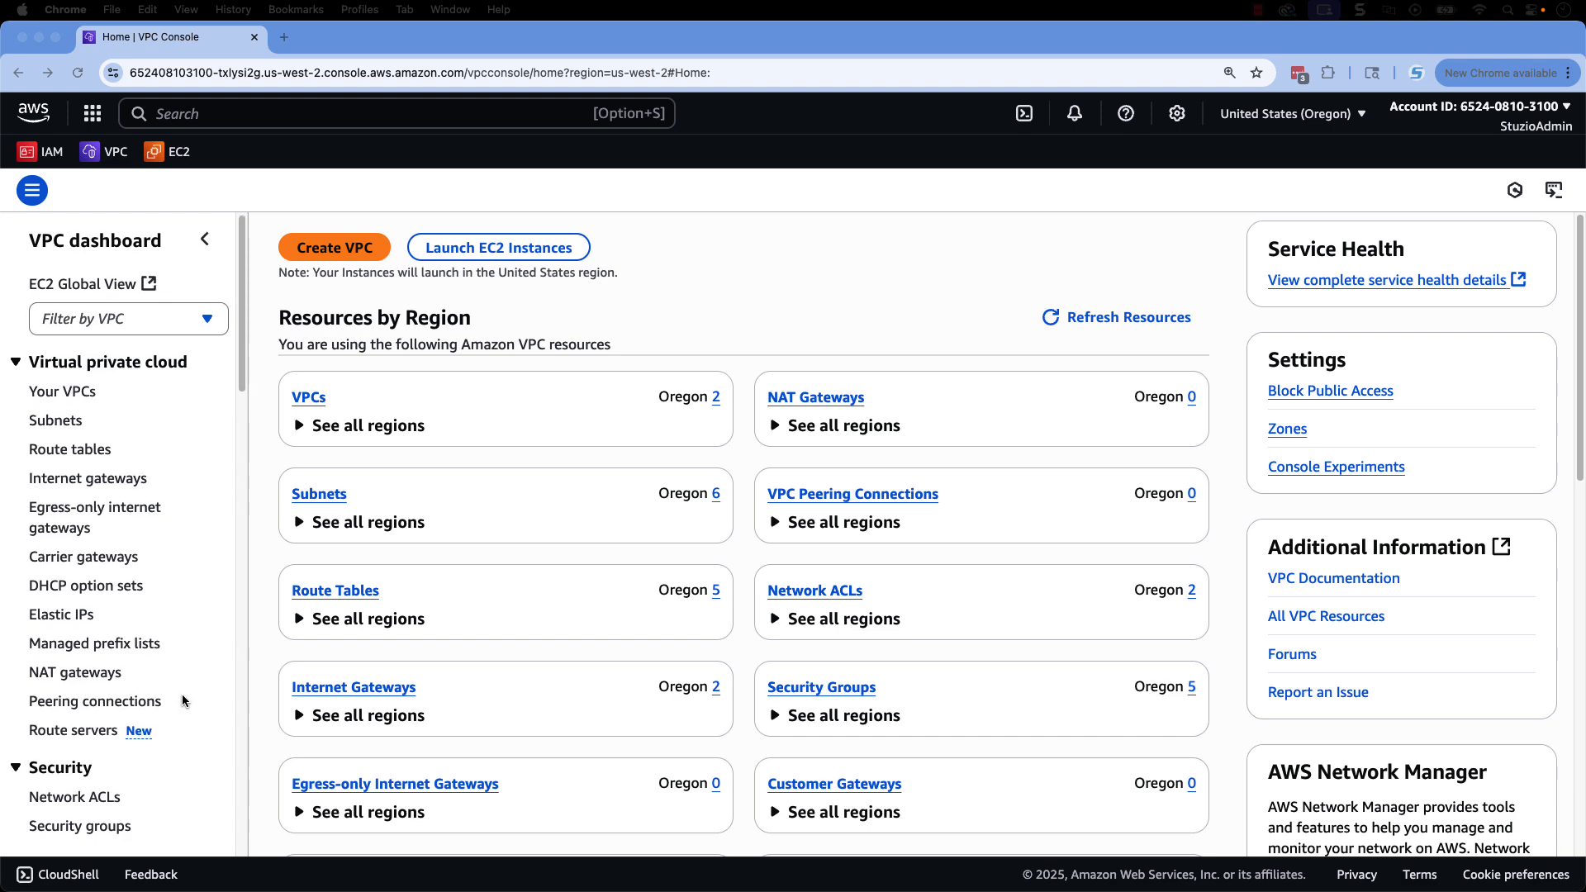
- Start a new VPC endpoint of the AWS services type with the name tag ssm-endpoint
{"action": "scroll", "coordinate": [182, 700], "scroll_direction": "down", "scroll_amount": 5}
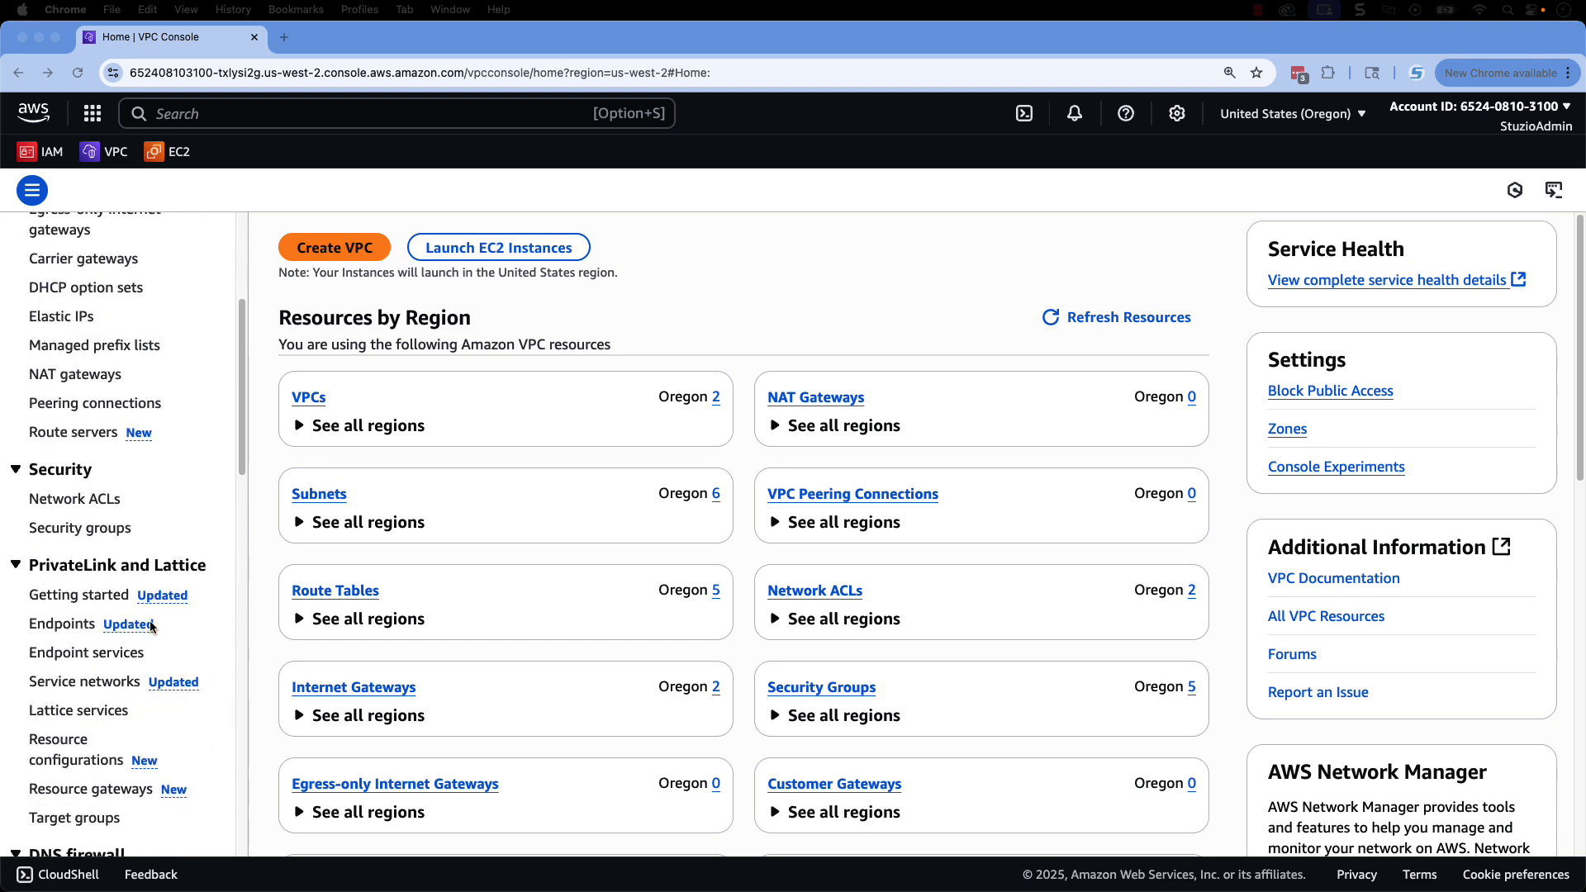
{"action": "left_click", "coordinate": [59, 625]}
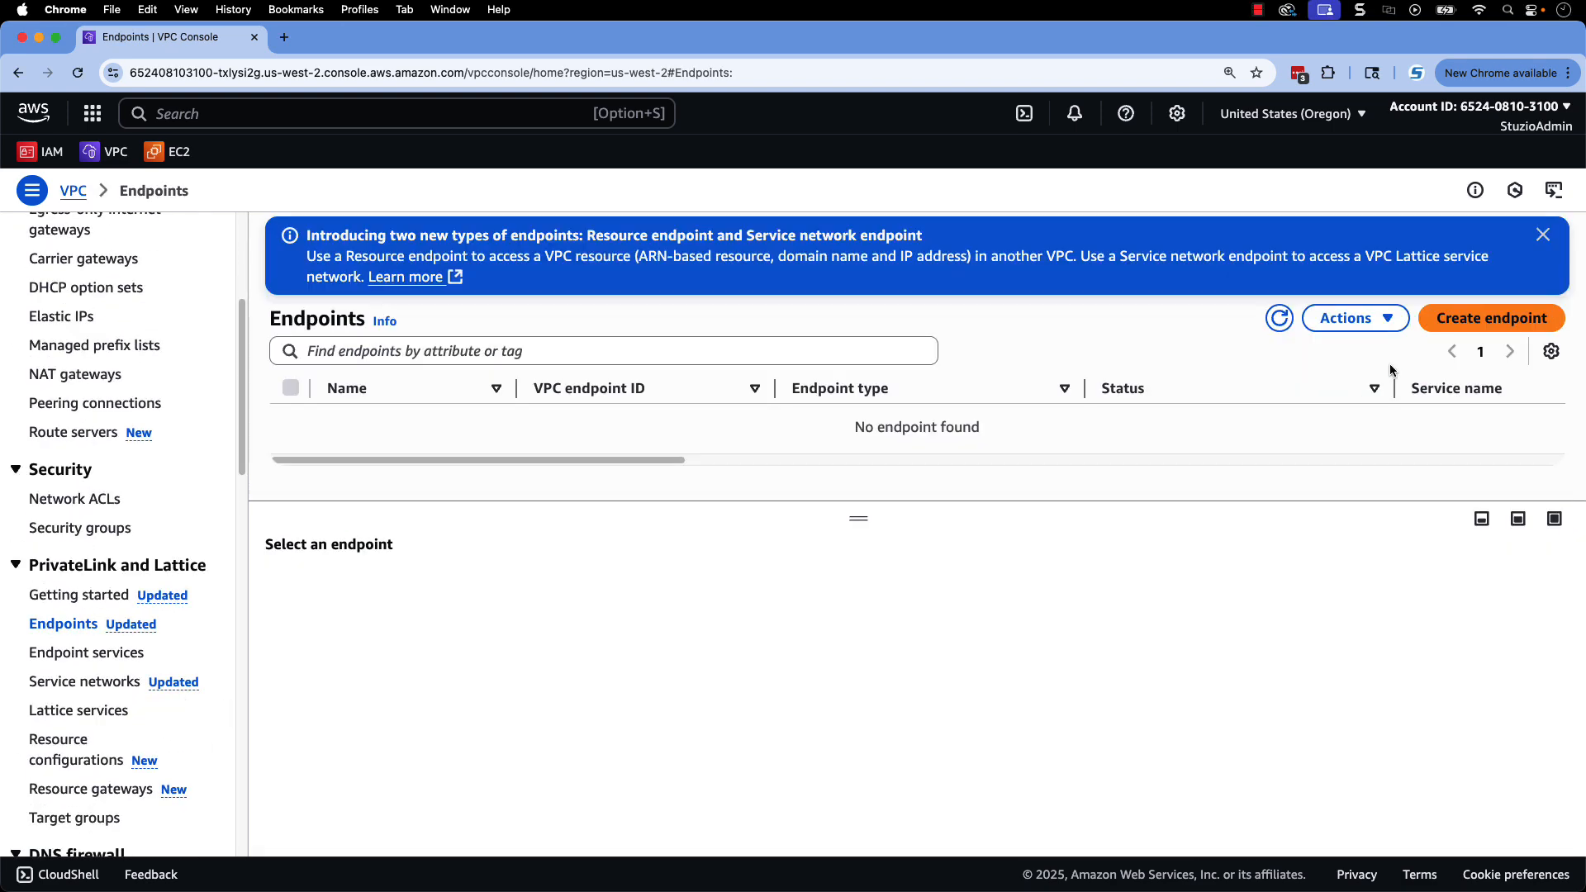
{"action": "left_click", "coordinate": [1492, 318]}
{"action": "left_click", "coordinate": [421, 409]}
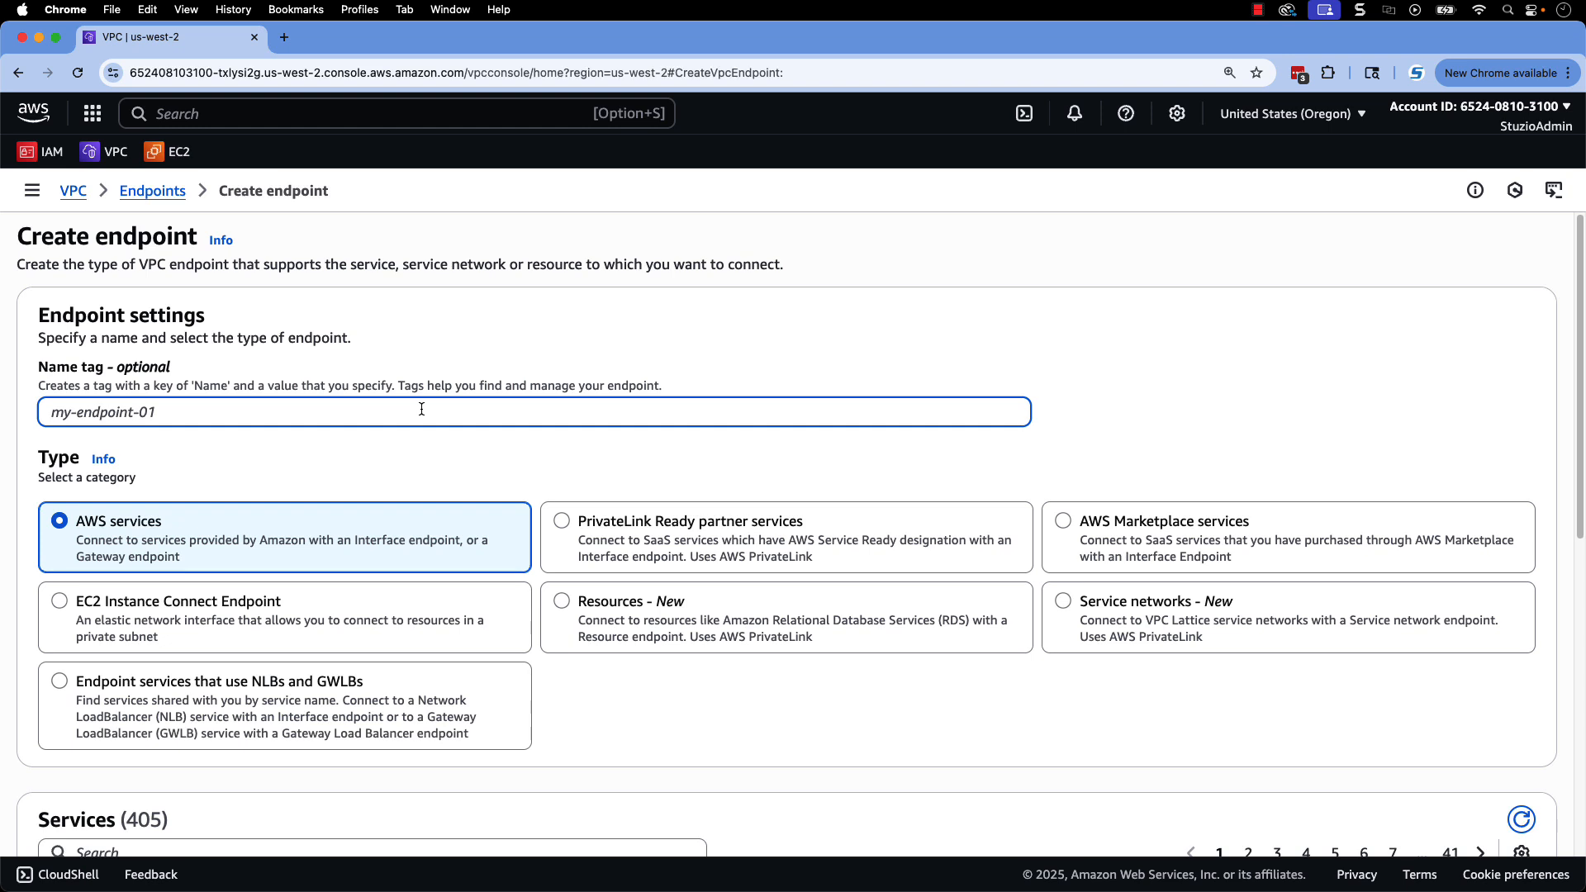
{"action": "type", "text": "ssm-endpoint"}
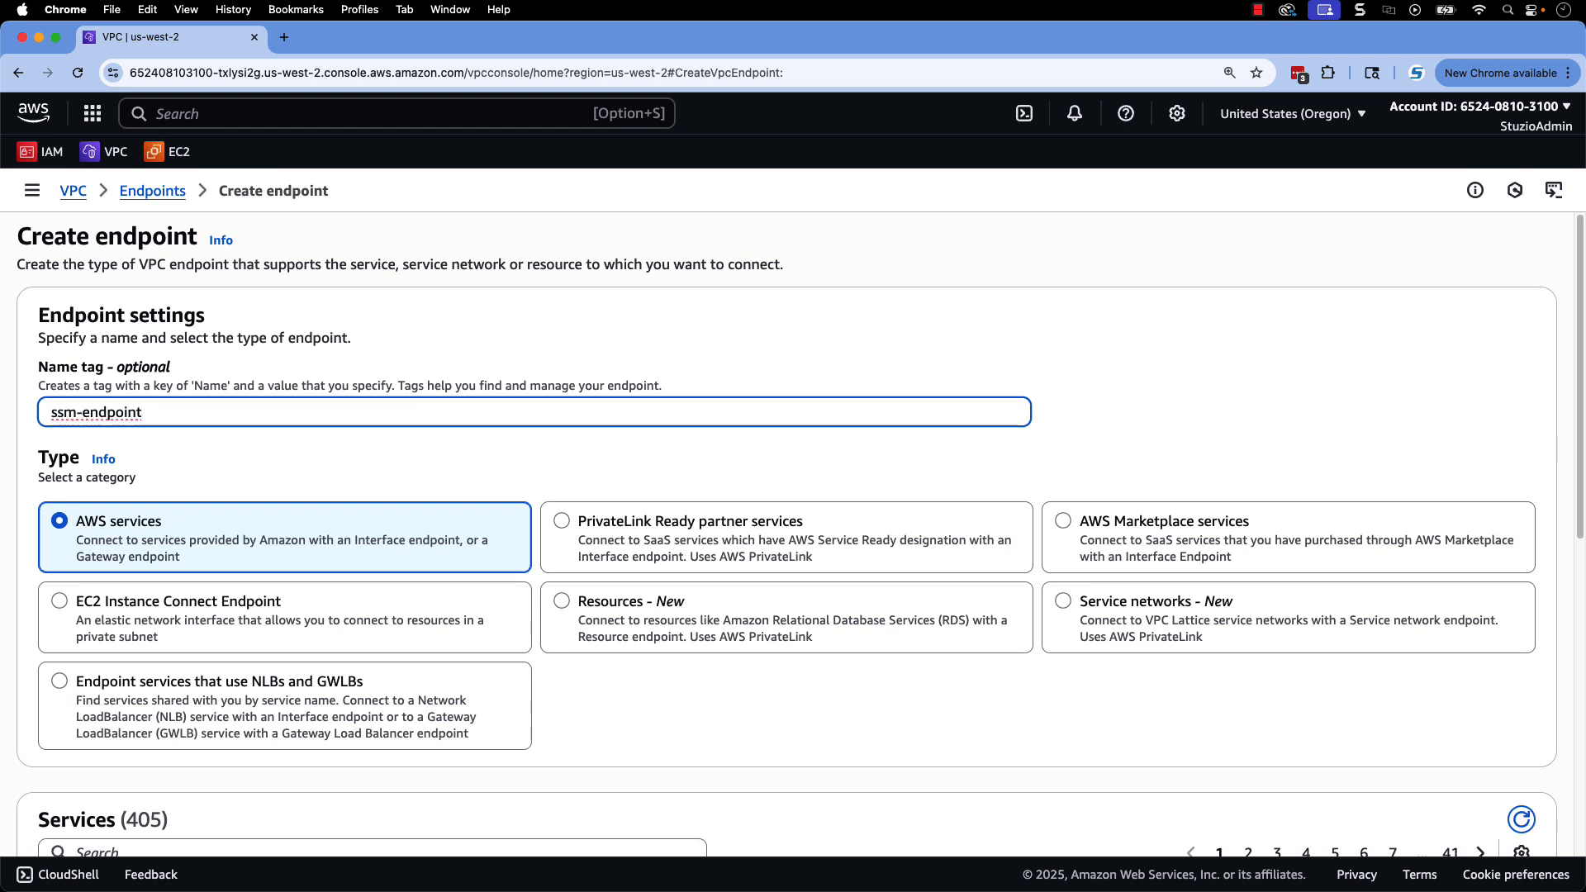
- Filter the endpoint services by "ssm" and select the com.amazonaws.us-west-2.ssm service
{"action": "scroll", "coordinate": [661, 737], "scroll_direction": "down", "scroll_amount": 6}
{"action": "left_click", "coordinate": [613, 346]}
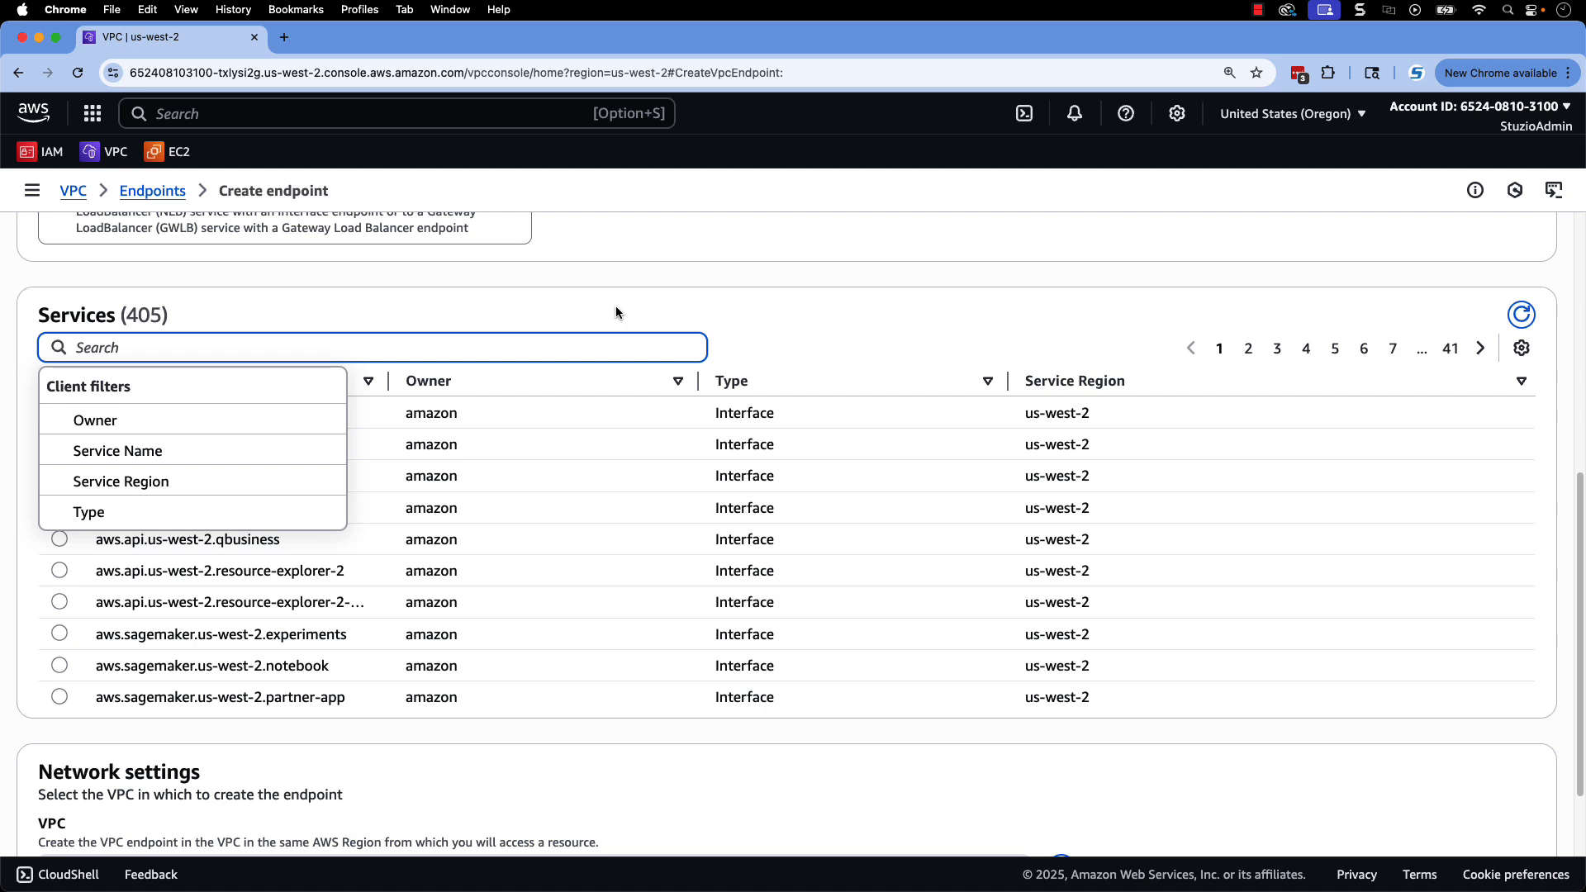
{"action": "type", "text": "ssm"}
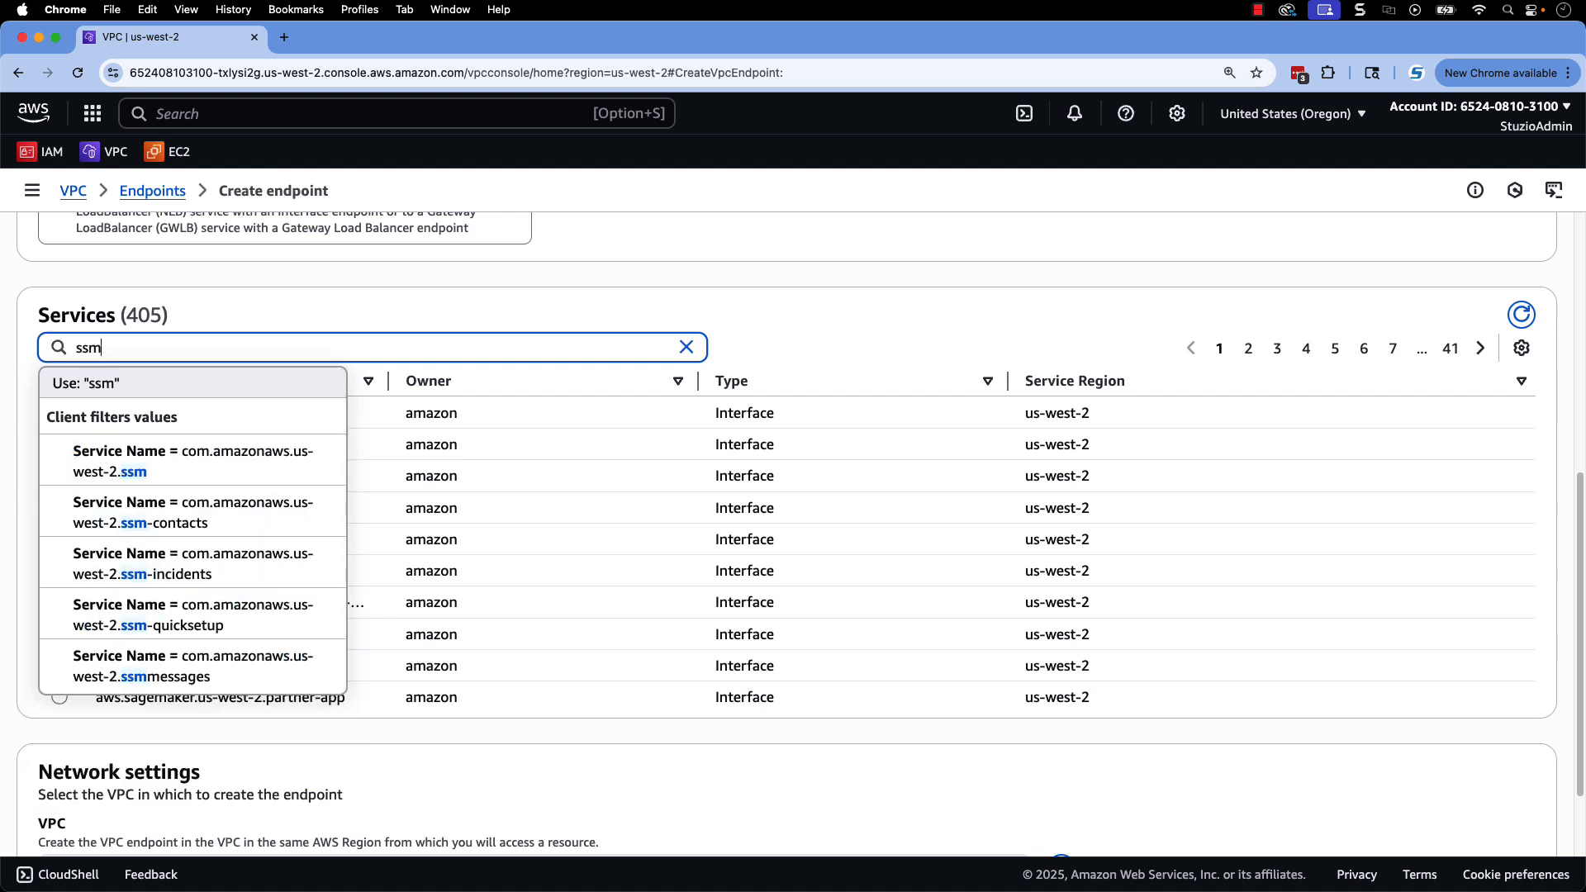
{"action": "left_click", "coordinate": [249, 460]}
{"action": "left_click", "coordinate": [60, 585]}
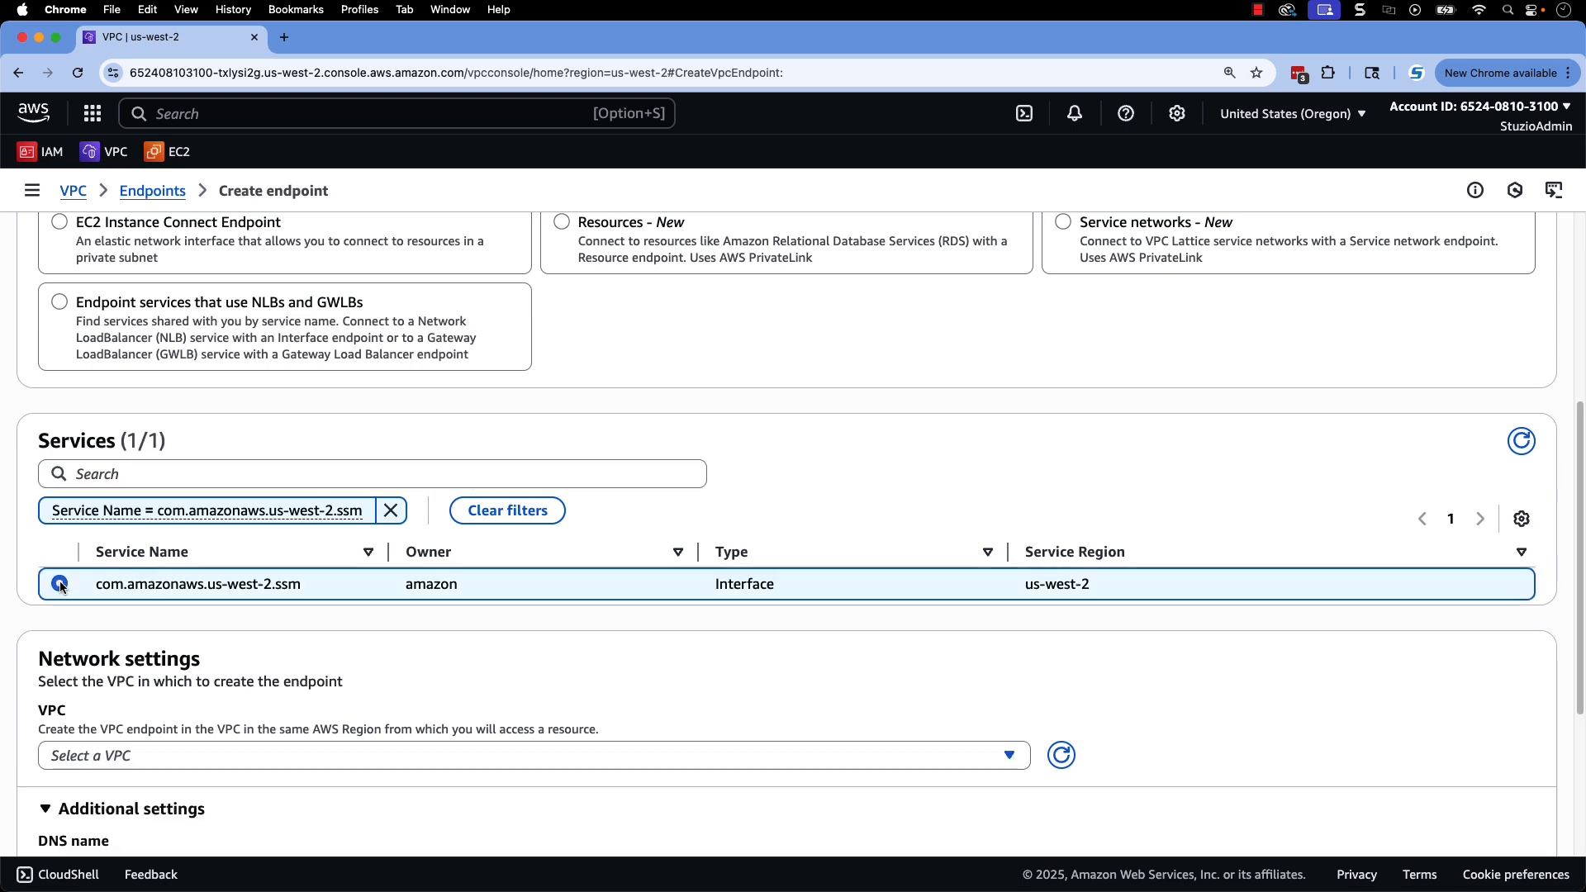
- Place the endpoint in DemoVPC, enabling the us-west-2c availability zone with DemoPrivateSubnet as its subnet
{"action": "scroll", "coordinate": [1336, 671], "scroll_direction": "down", "scroll_amount": 3}
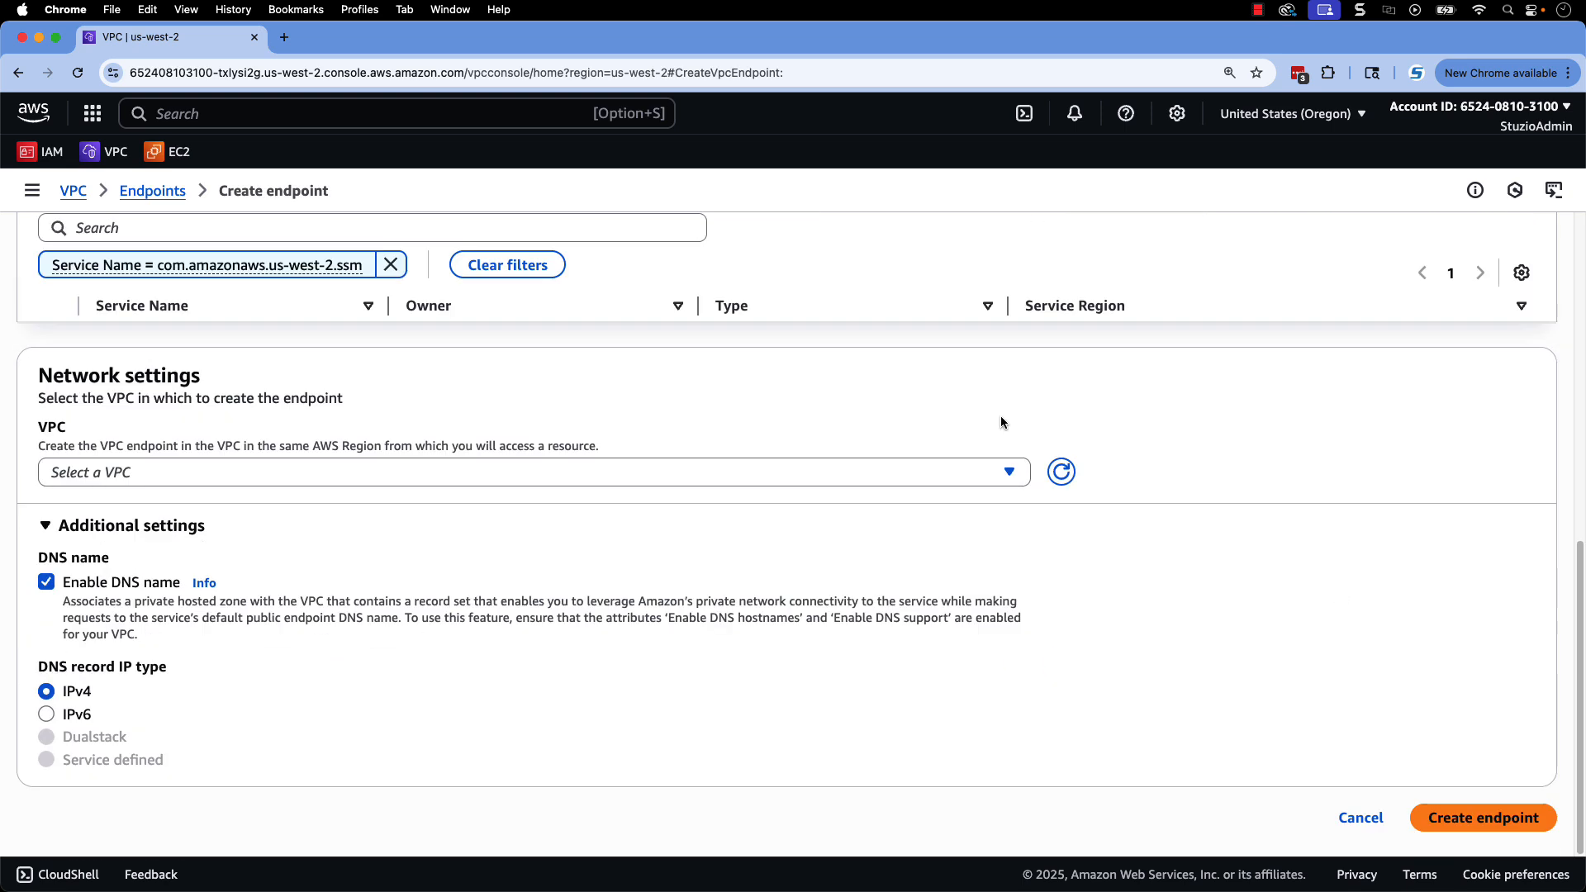
{"action": "left_click", "coordinate": [1009, 472]}
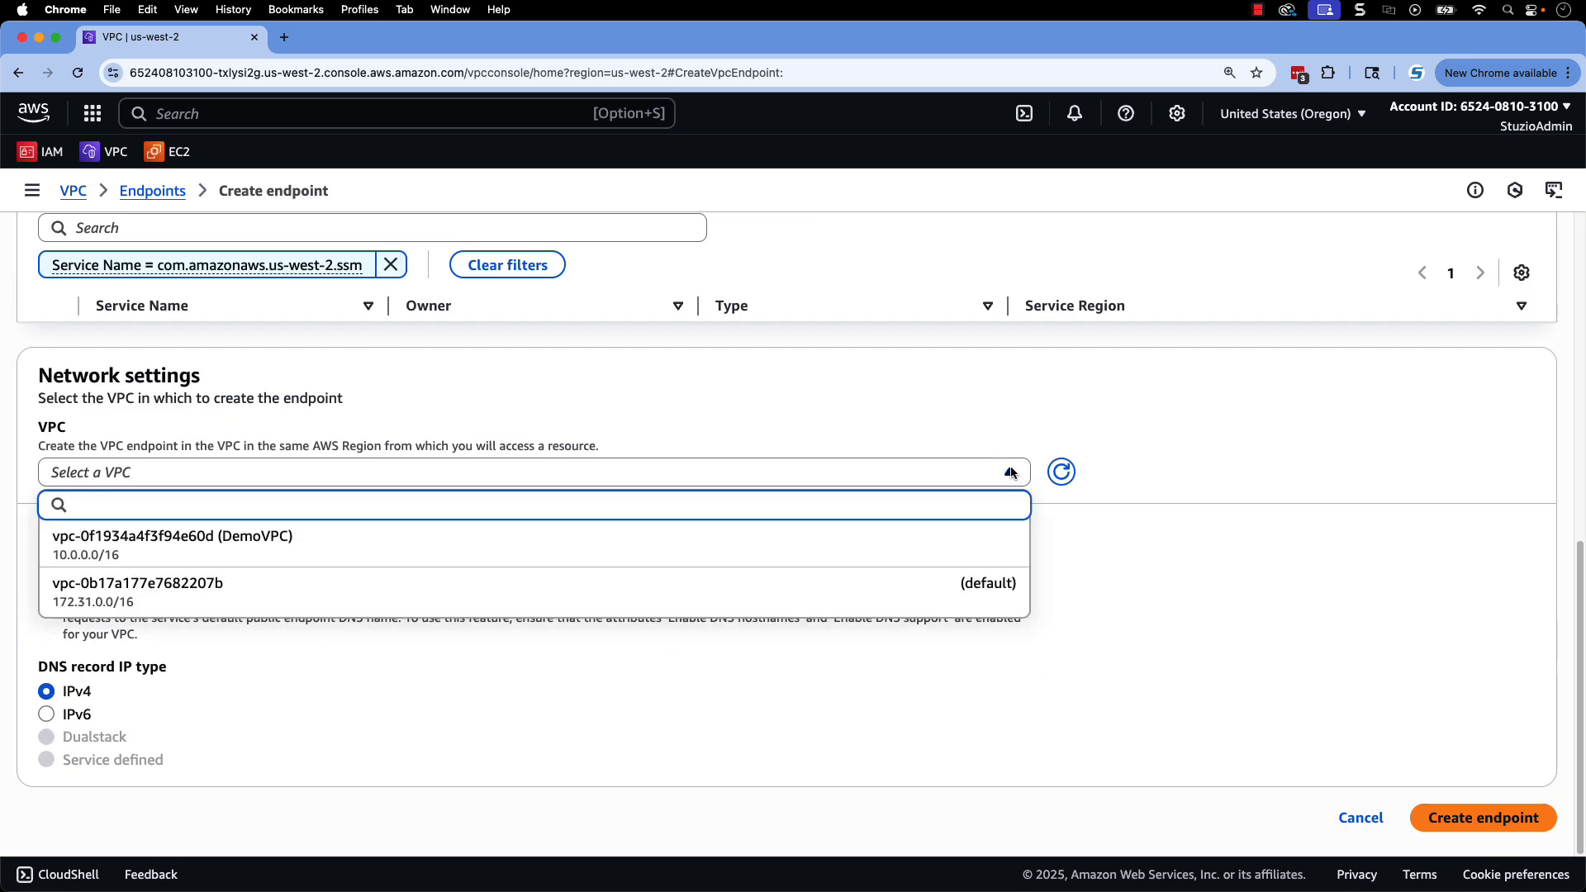
{"action": "left_click", "coordinate": [576, 545]}
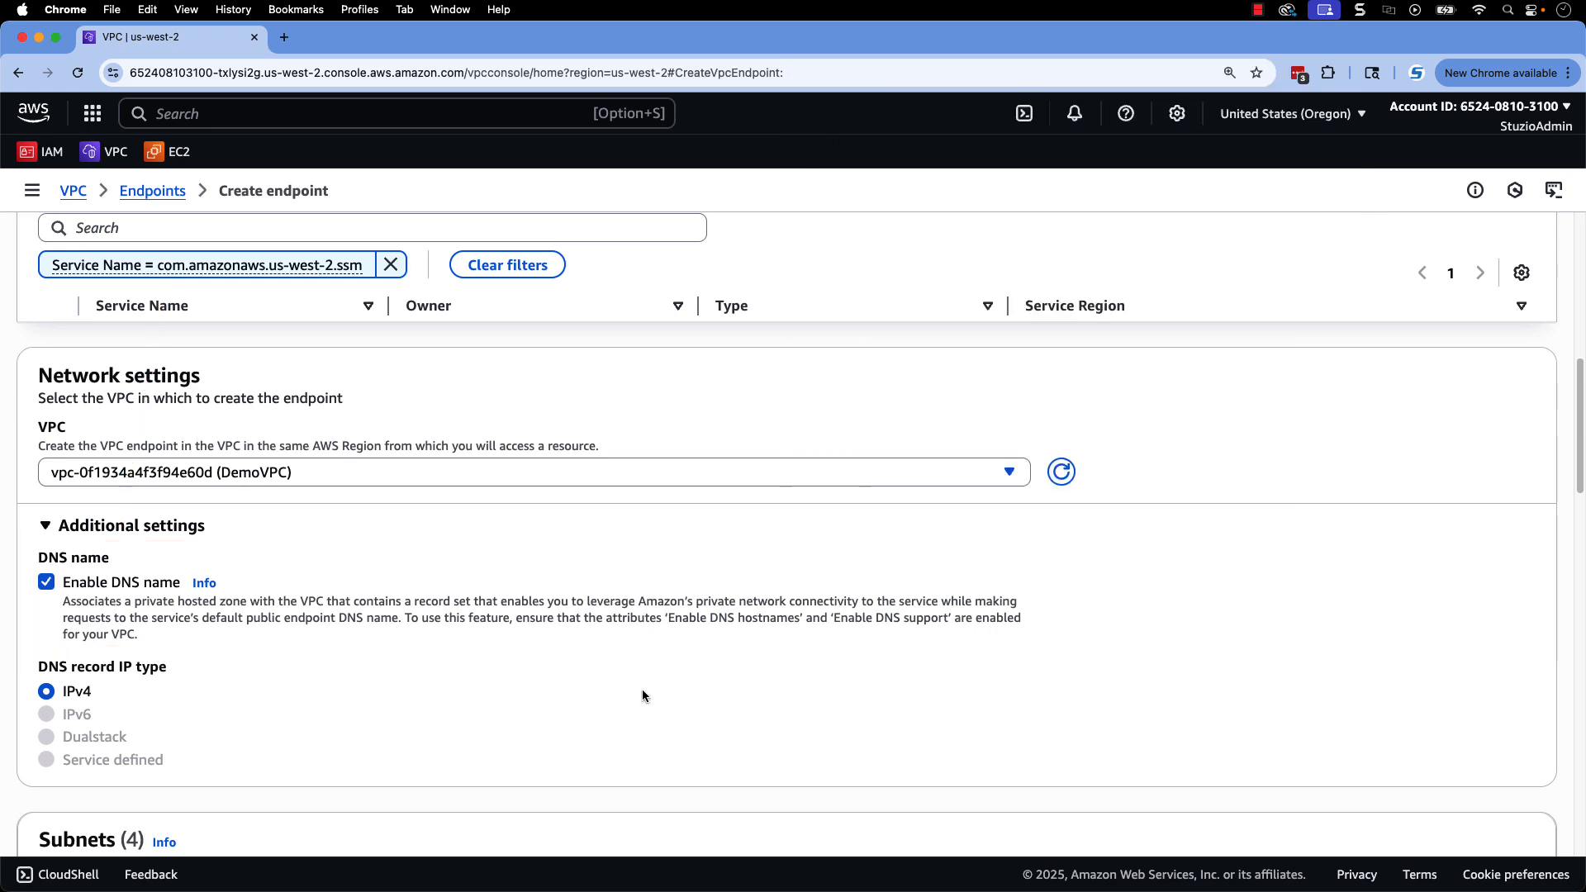
{"action": "scroll", "coordinate": [642, 688], "scroll_direction": "down", "scroll_amount": 6}
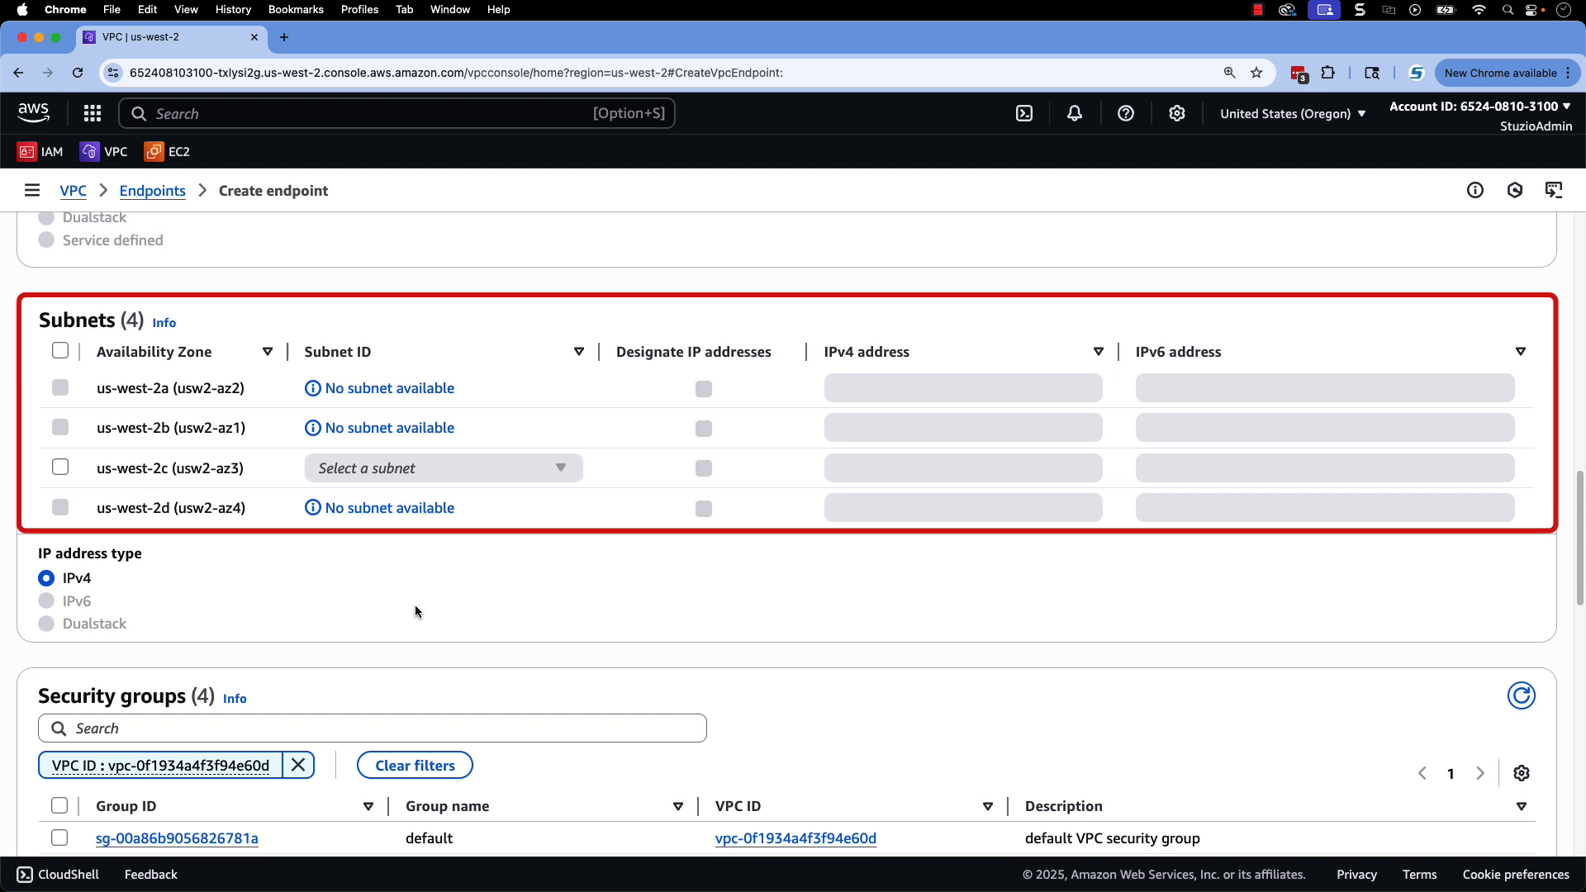
{"action": "left_click", "coordinate": [60, 468]}
{"action": "left_click", "coordinate": [360, 468]}
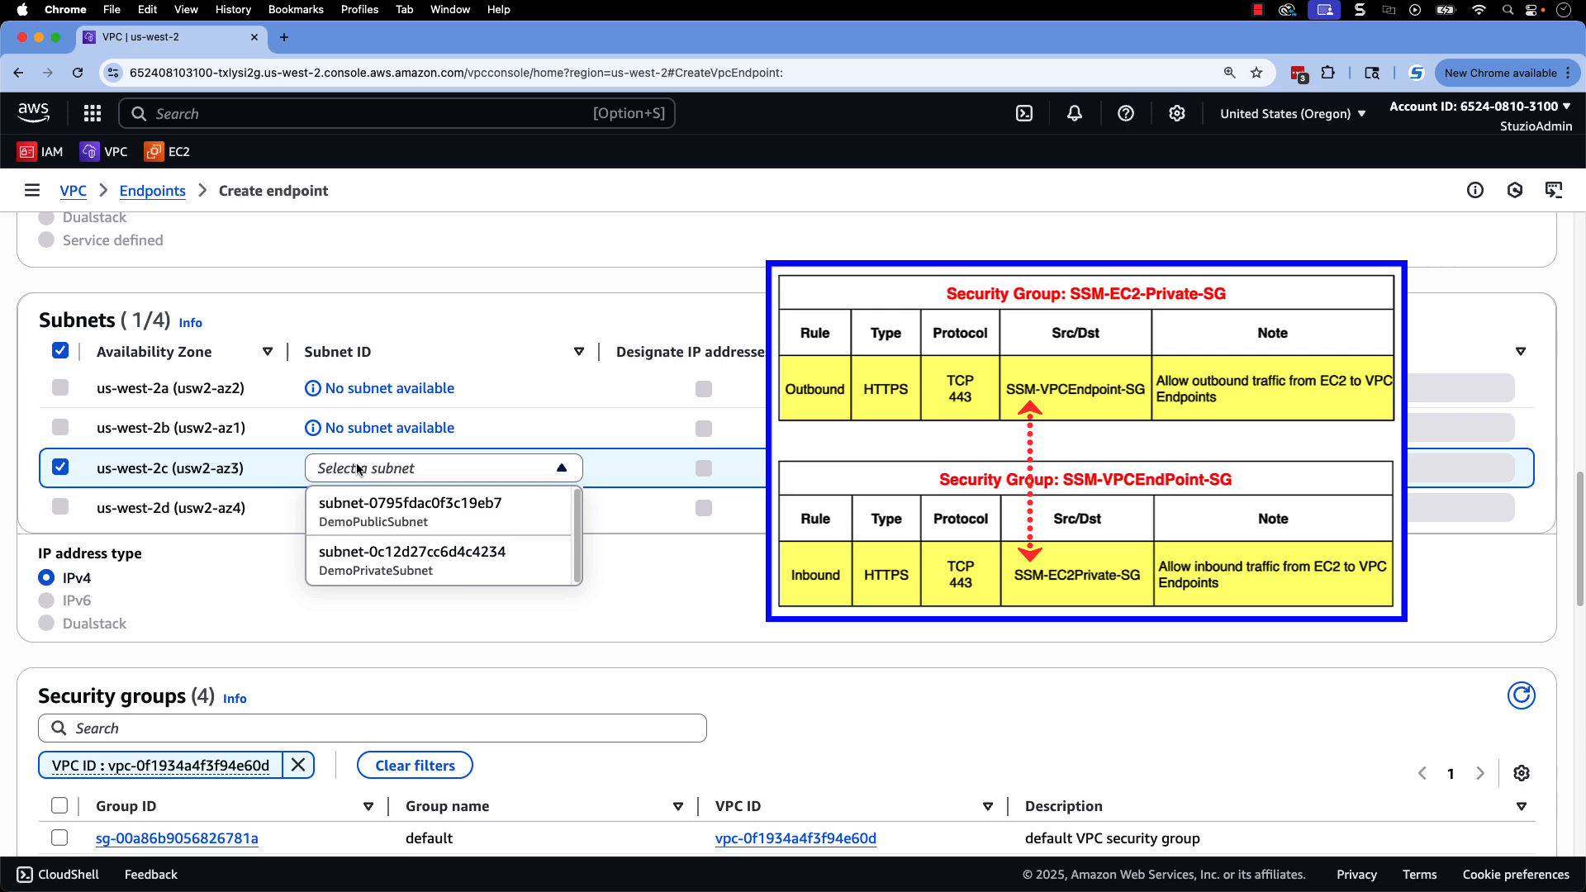
{"action": "left_click", "coordinate": [413, 560]}
- Assign the SSM-VPCEndPoint-SG security group to the endpoint, keep the full access policy and create the endpoint
{"action": "scroll", "coordinate": [589, 691], "scroll_direction": "down", "scroll_amount": 4}
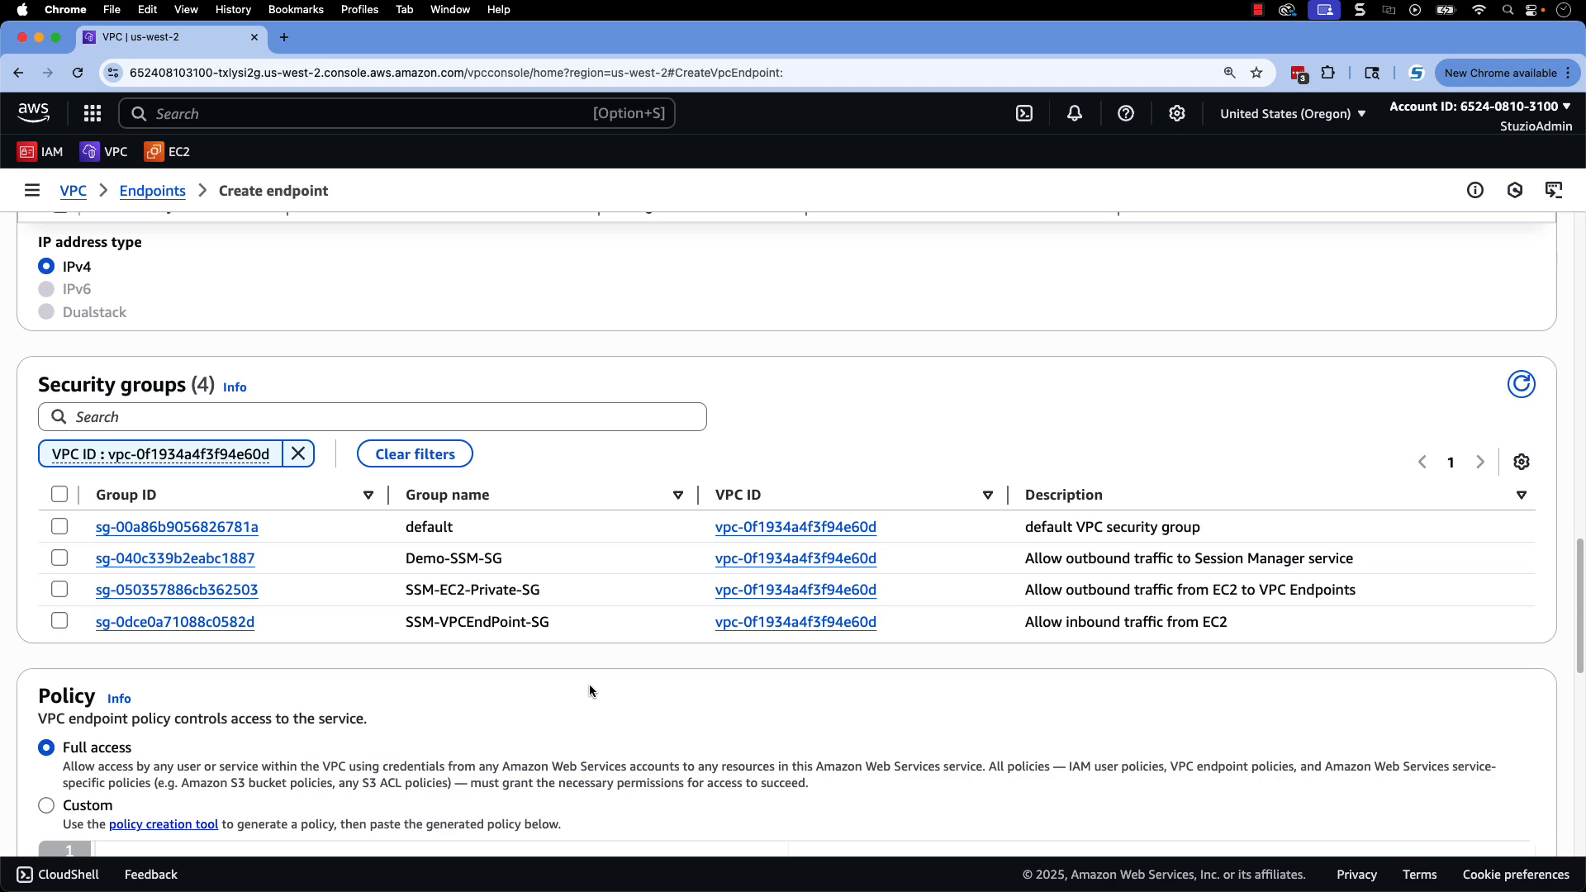
{"action": "left_click", "coordinate": [60, 621]}
{"action": "scroll", "coordinate": [1231, 686], "scroll_direction": "down", "scroll_amount": 10}
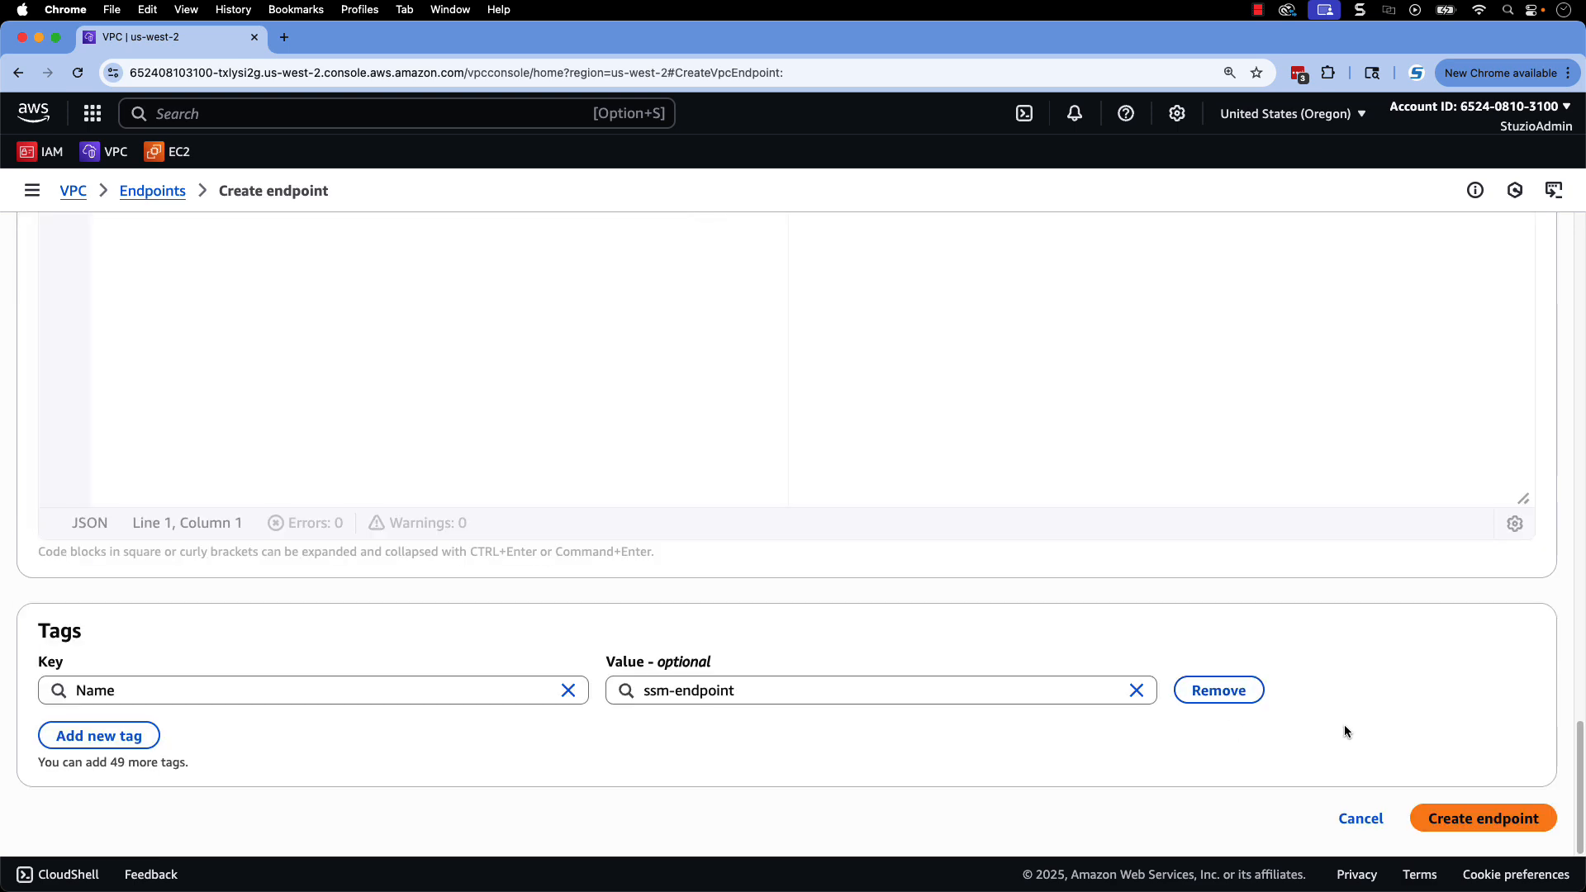
{"action": "left_click", "coordinate": [1474, 815]}
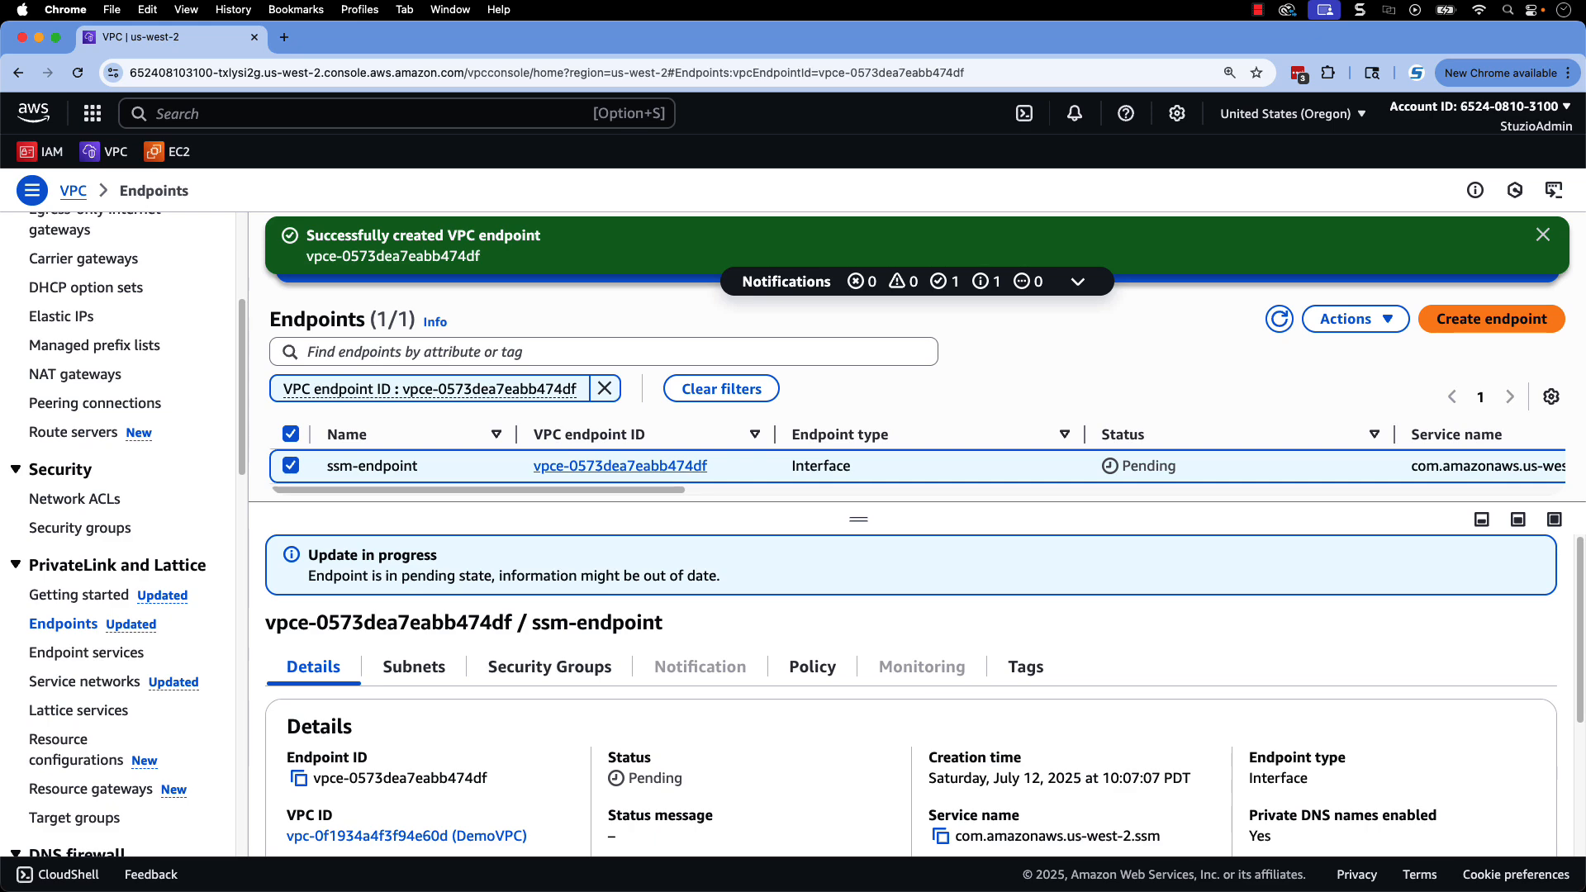
- Start a new VPC endpoint with the name tag ssmmessage-endpoint and select the com.amazonaws.us-west-2.ssmmessages service for it
{"action": "left_click", "coordinate": [1491, 318]}
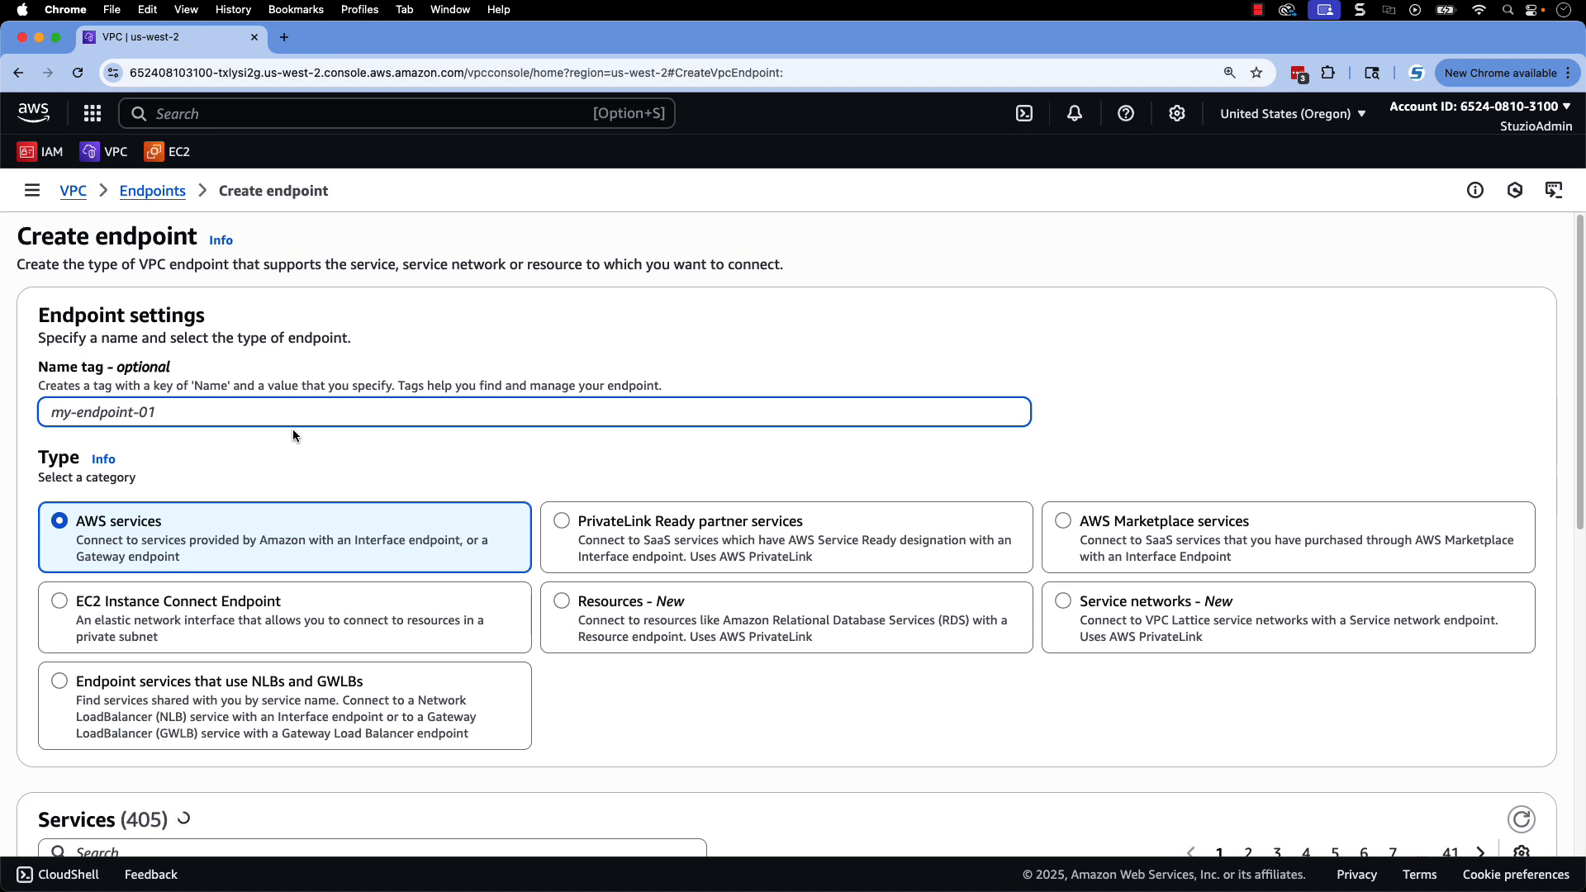
{"action": "type", "text": "ssmmessage-endpoint"}
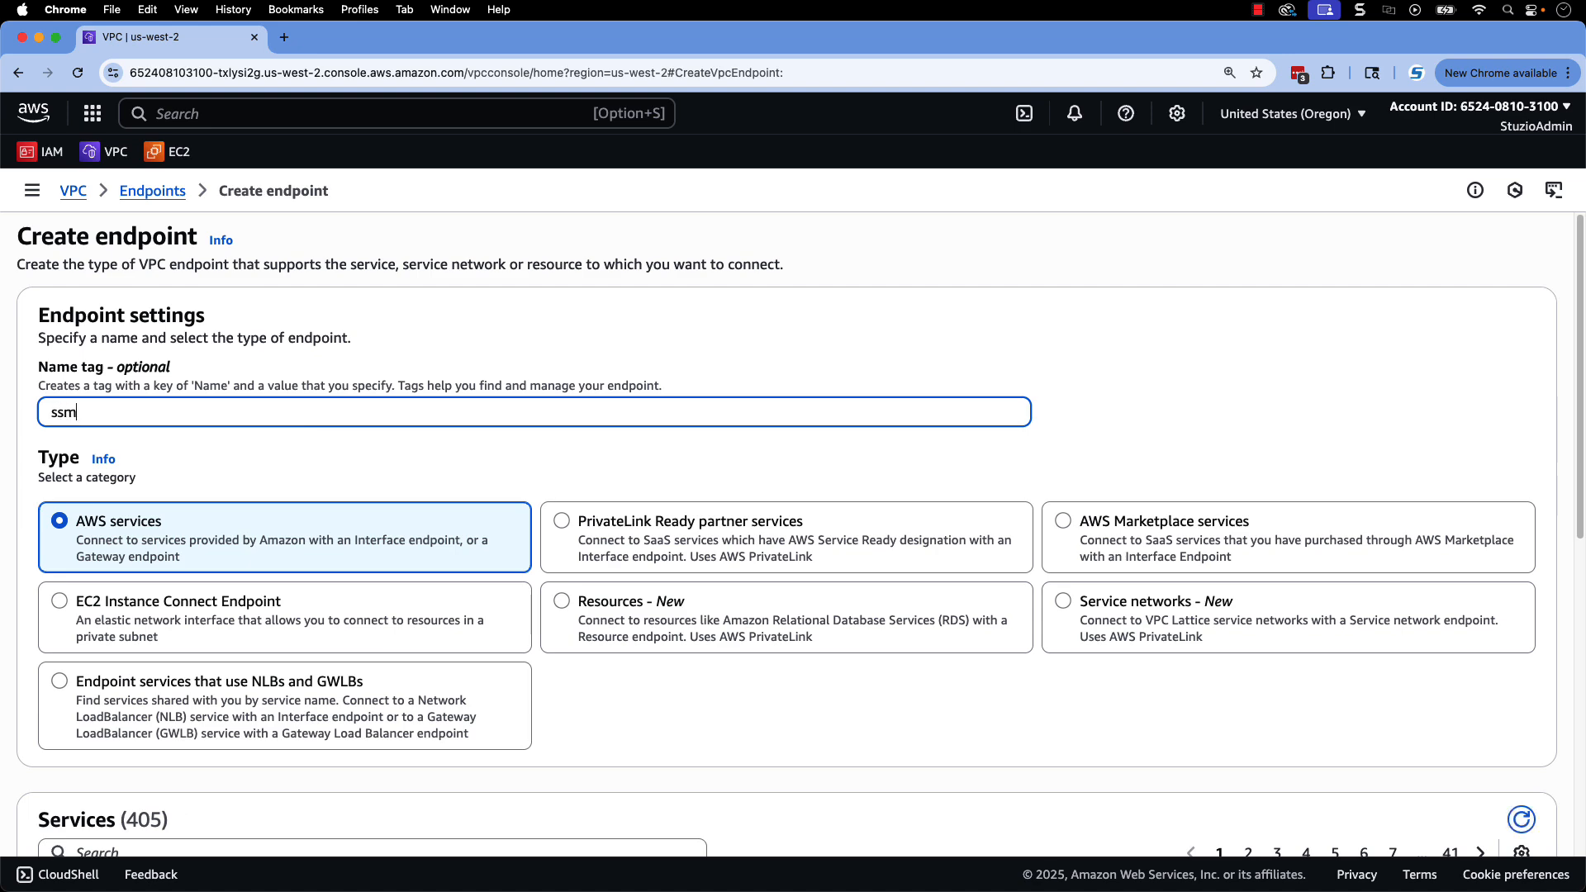
{"action": "scroll", "coordinate": [616, 690], "scroll_direction": "down", "scroll_amount": 1}
{"action": "scroll", "coordinate": [616, 689], "scroll_direction": "down", "scroll_amount": 5}
{"action": "left_click", "coordinate": [206, 397]}
{"action": "type", "text": "ssmmes"}
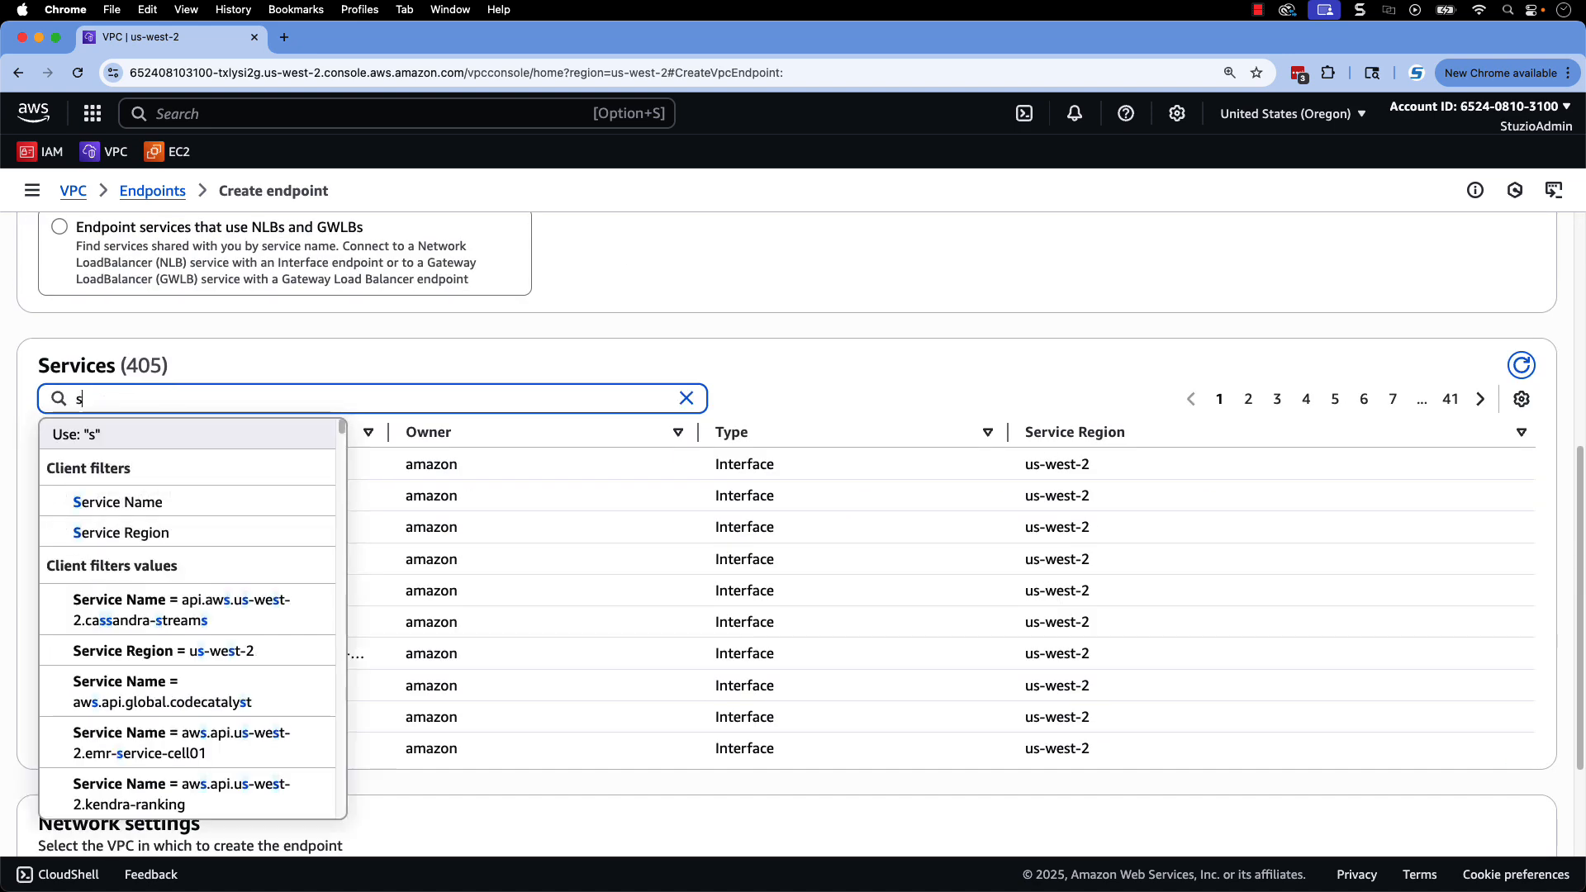
{"action": "left_click", "coordinate": [157, 506]}
{"action": "left_click", "coordinate": [59, 583]}
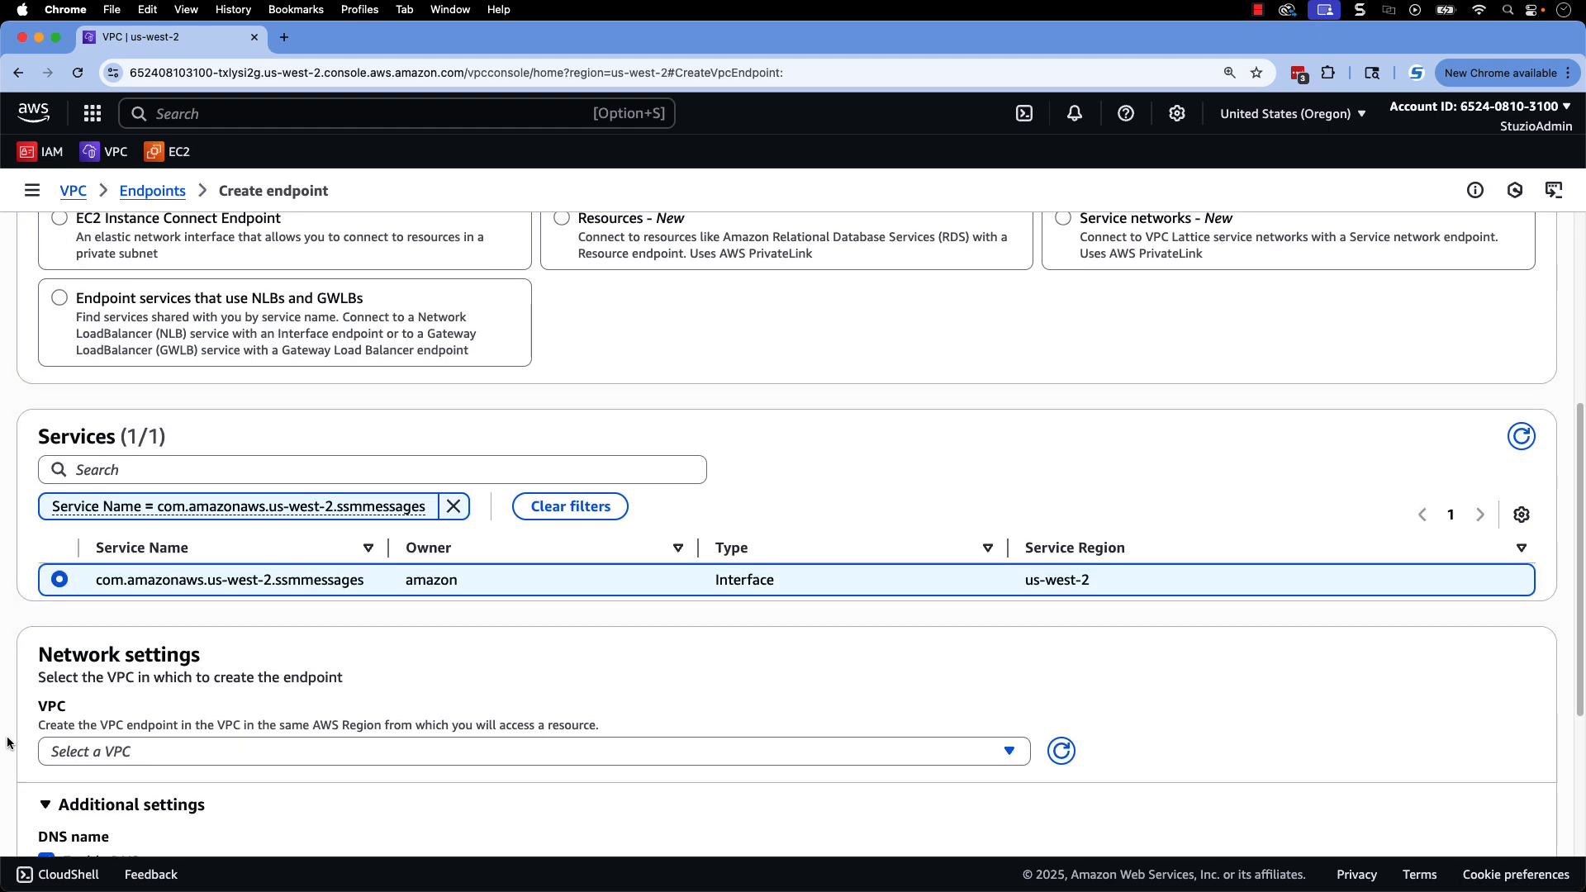
- Place the ssmmessage-endpoint in DemoVPC, enabling the us-west-2c availability zone with DemoPrivateSubnet as its subnet
{"action": "scroll", "coordinate": [83, 468], "scroll_direction": "down", "scroll_amount": 4}
{"action": "left_click", "coordinate": [83, 468]}
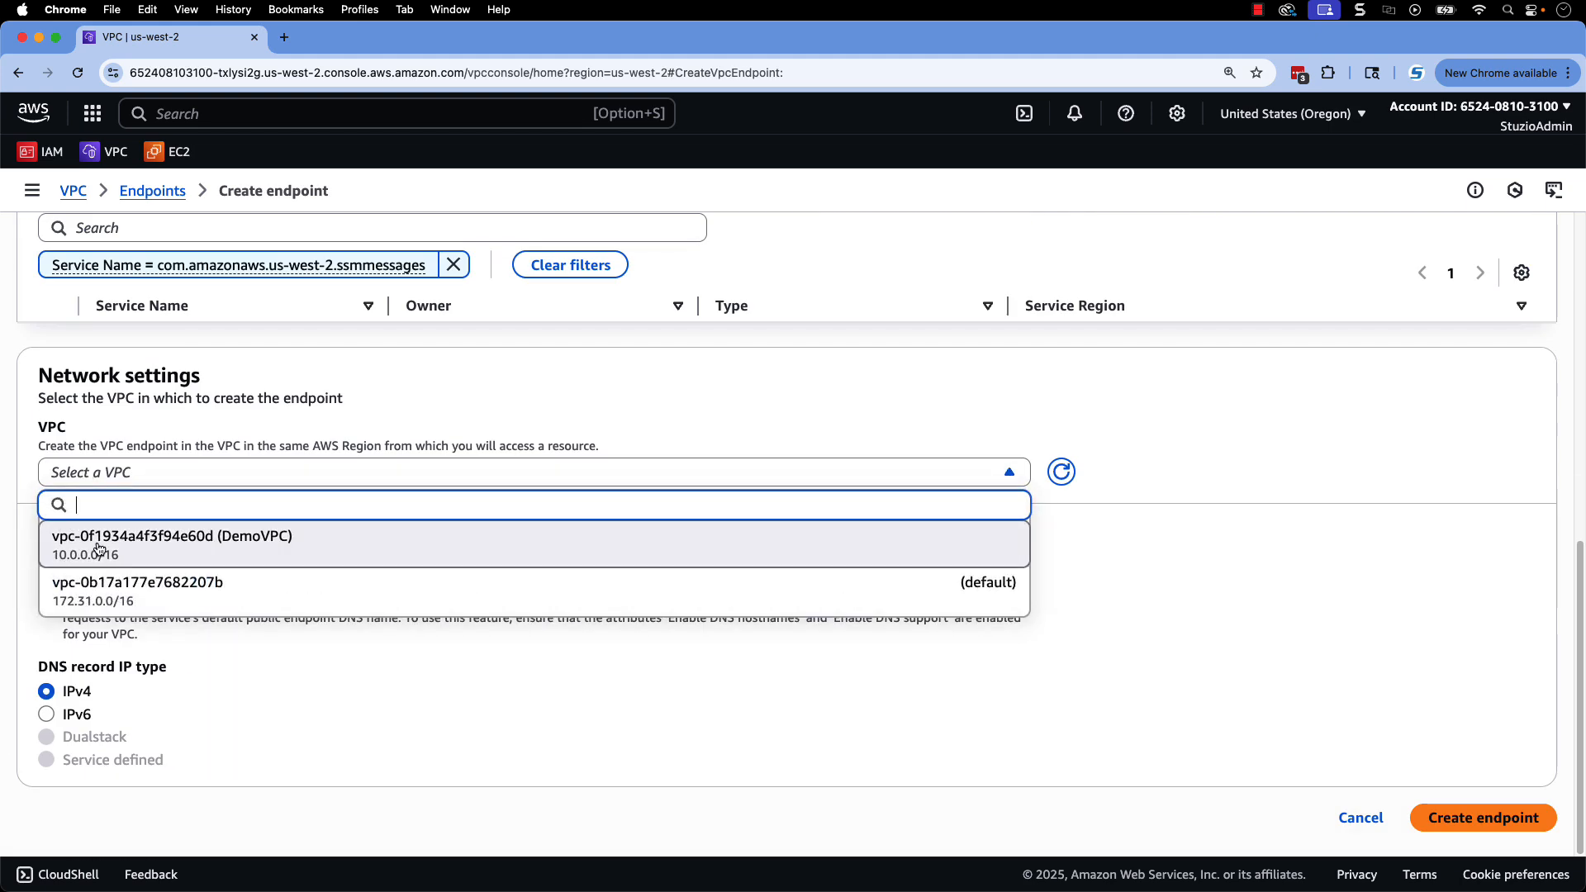
{"action": "left_click", "coordinate": [95, 545]}
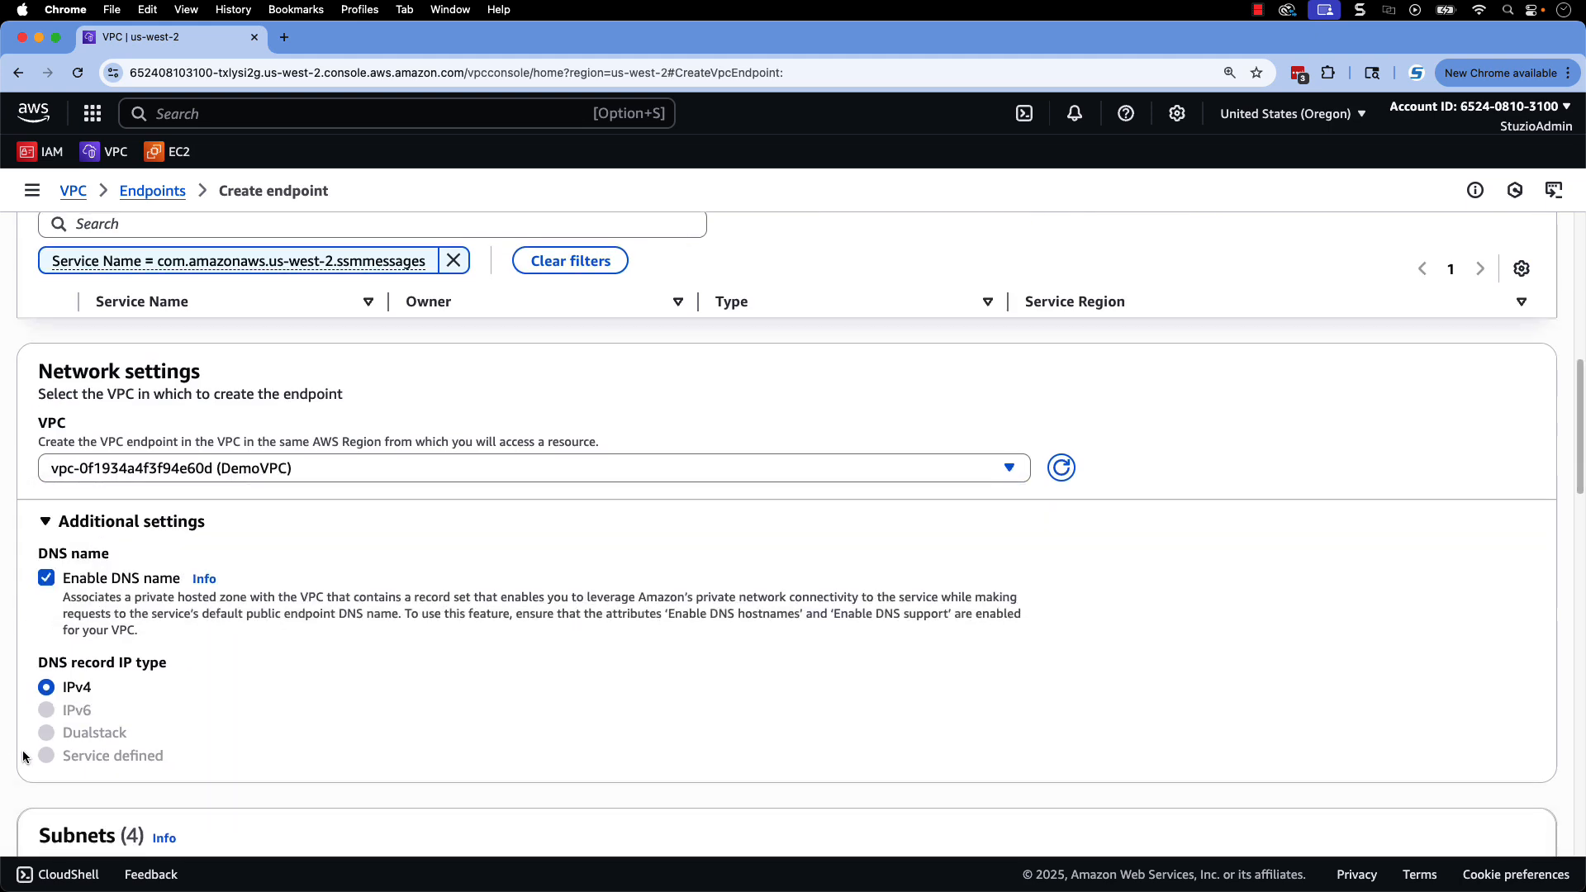
{"action": "scroll", "coordinate": [23, 756], "scroll_direction": "down", "scroll_amount": 5}
{"action": "left_click", "coordinate": [60, 564]}
{"action": "left_click", "coordinate": [452, 569]}
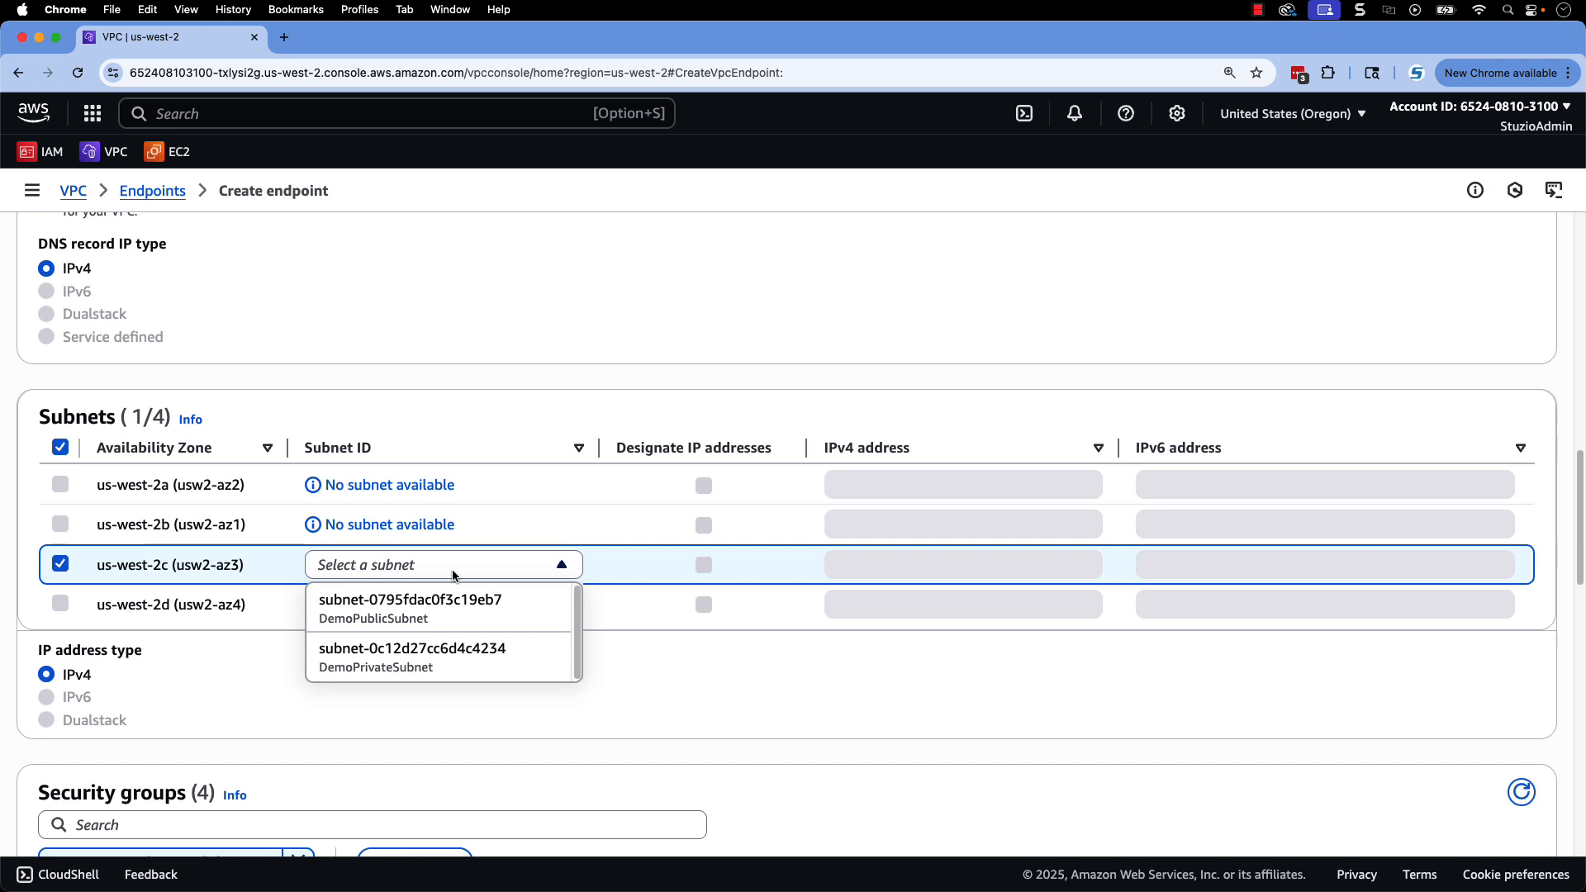
{"action": "left_click", "coordinate": [406, 652]}
- Assign the SSM-VPCEndPoint-SG security group to the ssmmessage-endpoint, keep the full access policy and create the endpoint
{"action": "scroll", "coordinate": [941, 720], "scroll_direction": "down", "scroll_amount": 3}
{"action": "scroll", "coordinate": [941, 719], "scroll_direction": "down", "scroll_amount": 3}
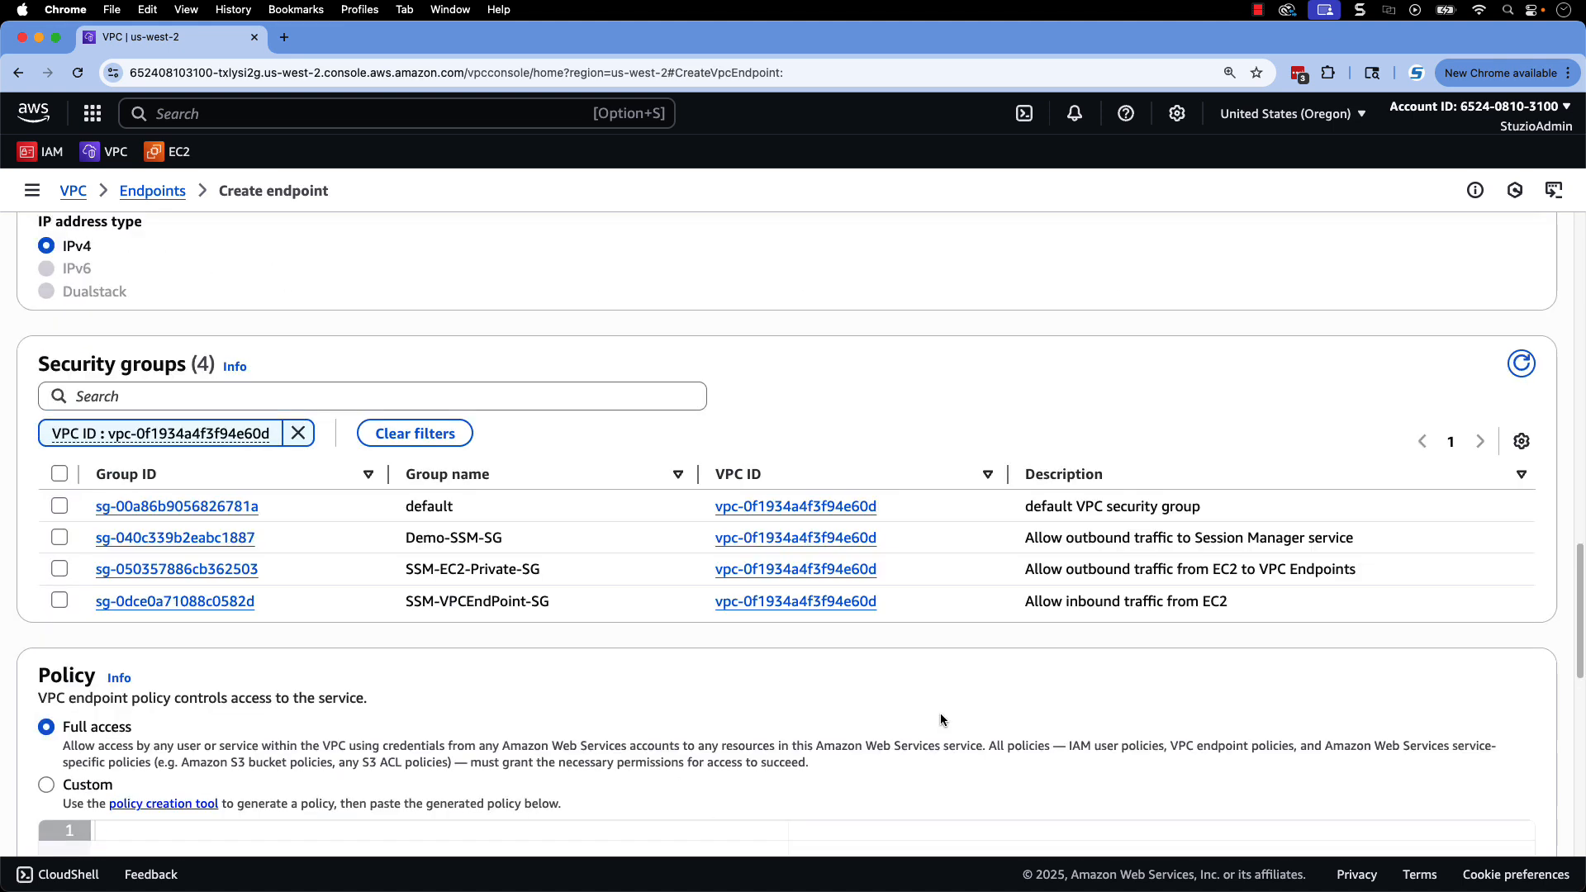
{"action": "left_click", "coordinate": [60, 601]}
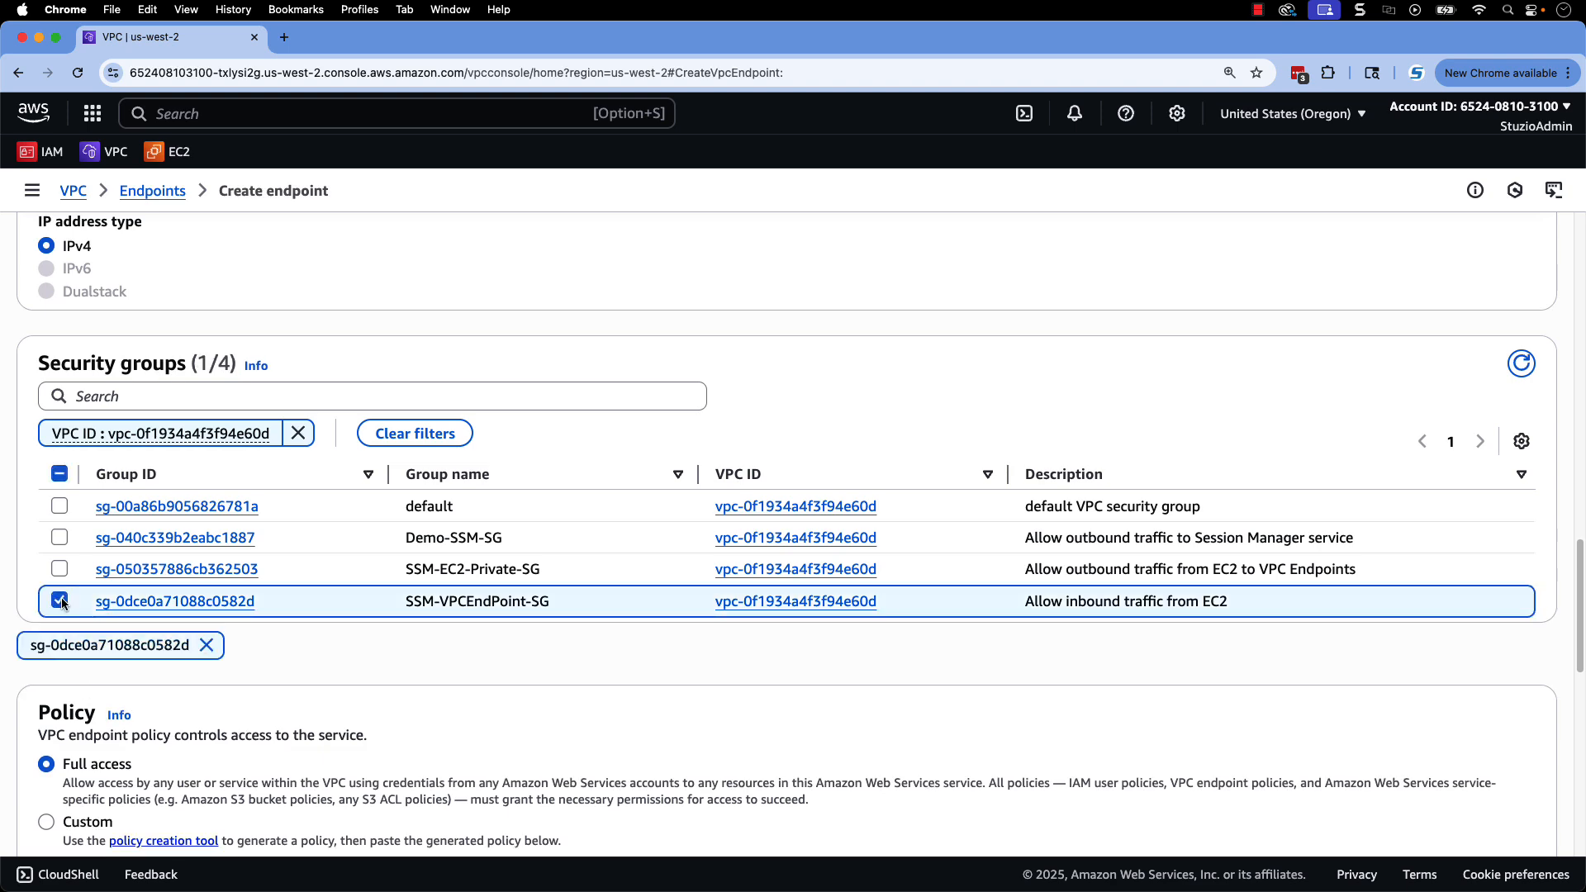
{"action": "scroll", "coordinate": [1253, 844], "scroll_direction": "down", "scroll_amount": 10}
{"action": "left_click", "coordinate": [1480, 818]}
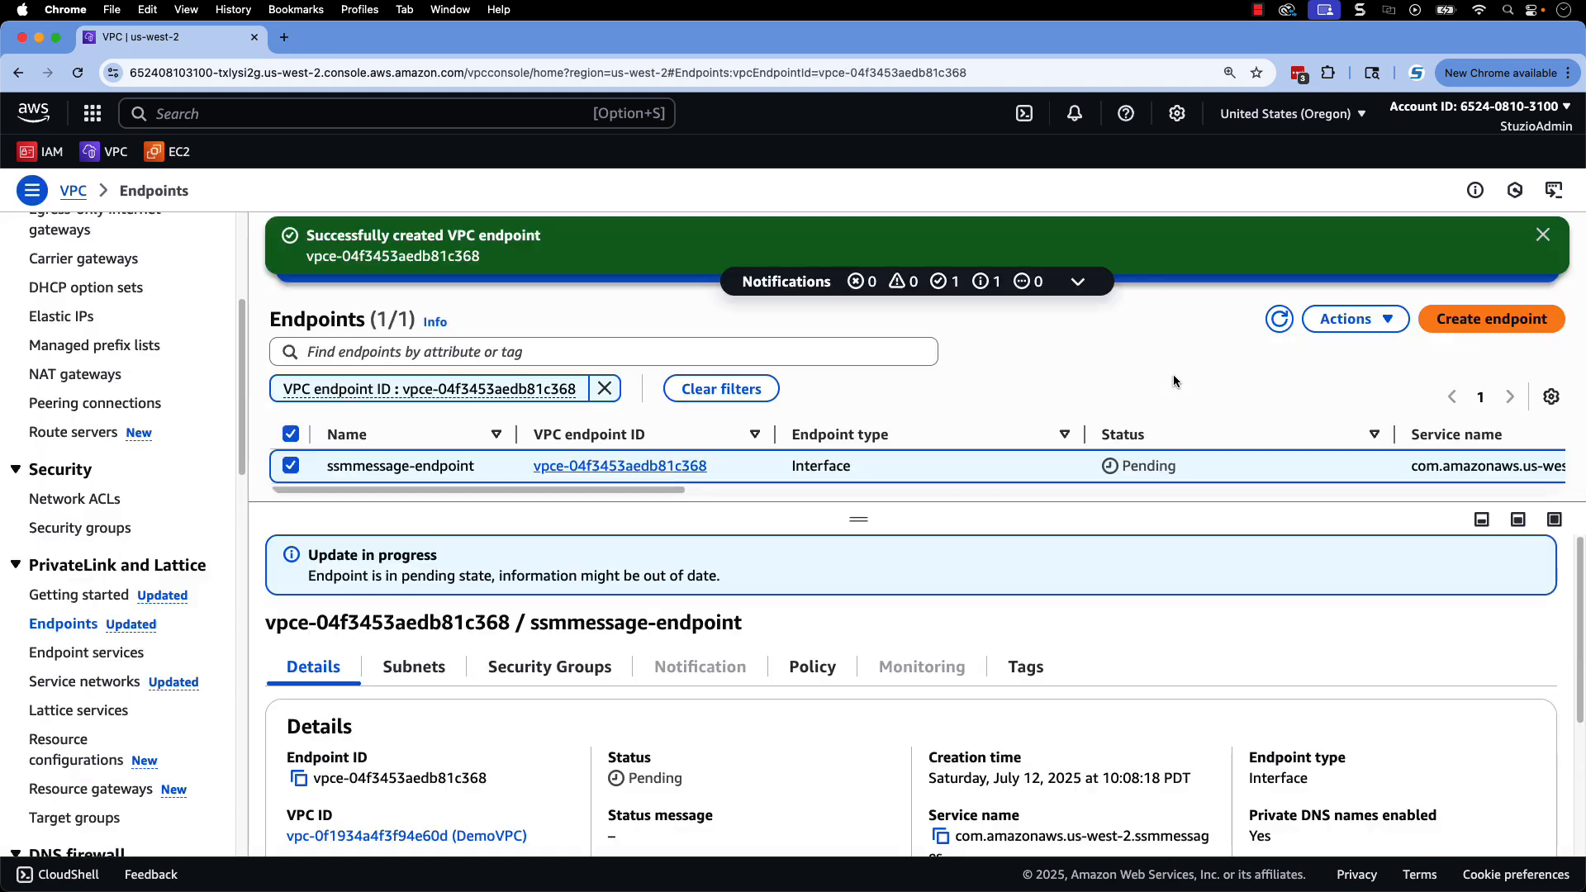
- Start another VPC endpoint with the name tag ec2message-endpoint and select the com.amazonaws.us-west-2.ec2messages service for it
{"action": "left_click", "coordinate": [1492, 318]}
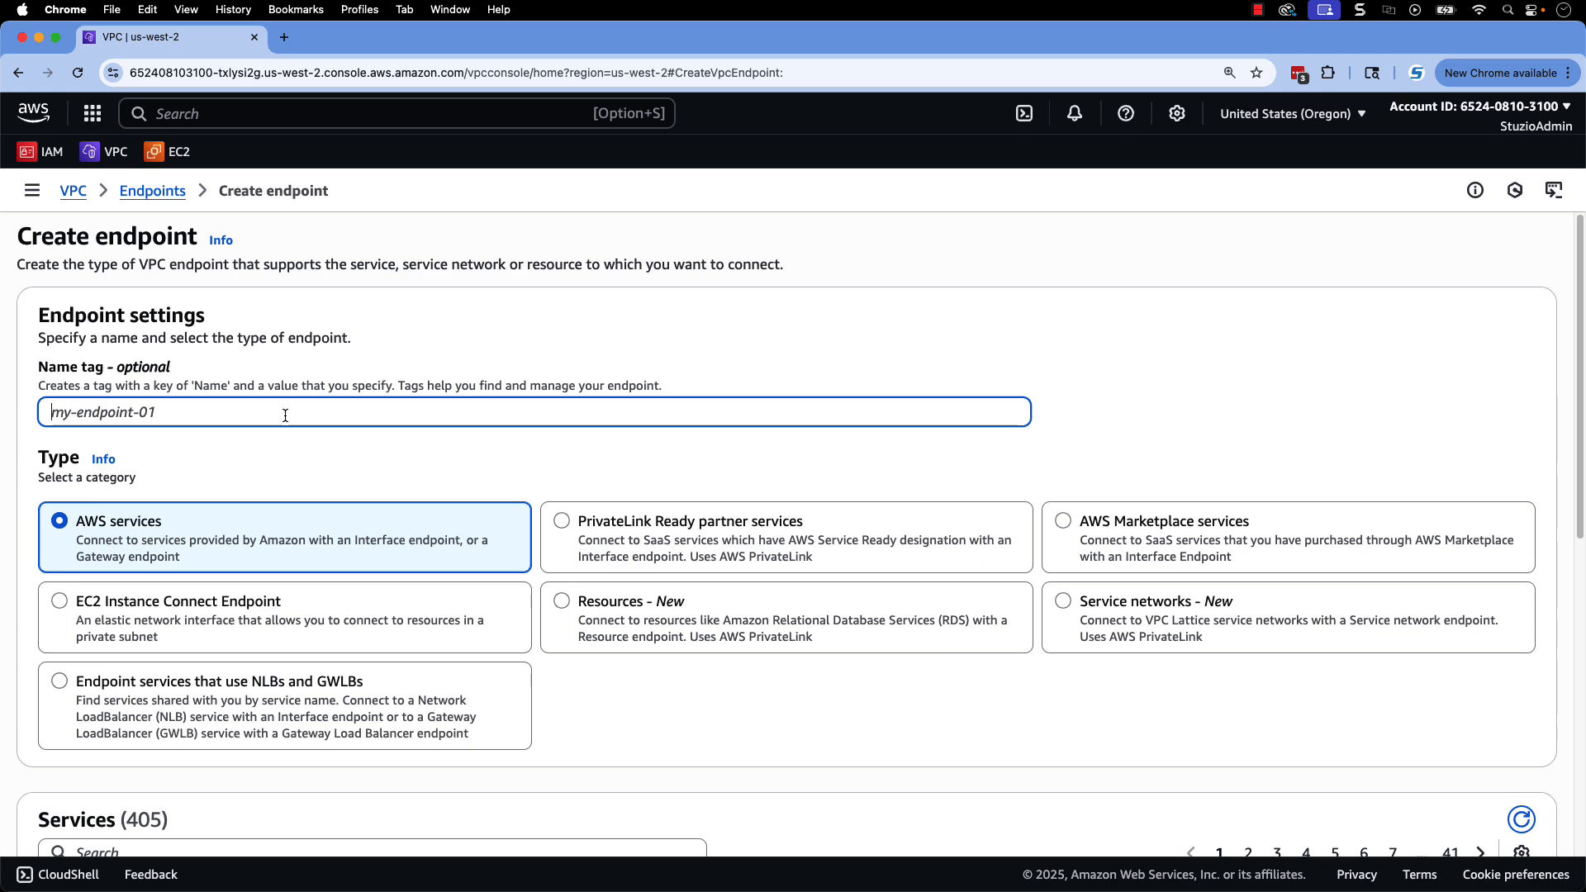
{"action": "type", "text": "ec2message-endpoint"}
{"action": "scroll", "coordinate": [269, 726], "scroll_direction": "down", "scroll_amount": 7}
{"action": "left_click", "coordinate": [306, 283]}
{"action": "type", "text": "ec2mes"}
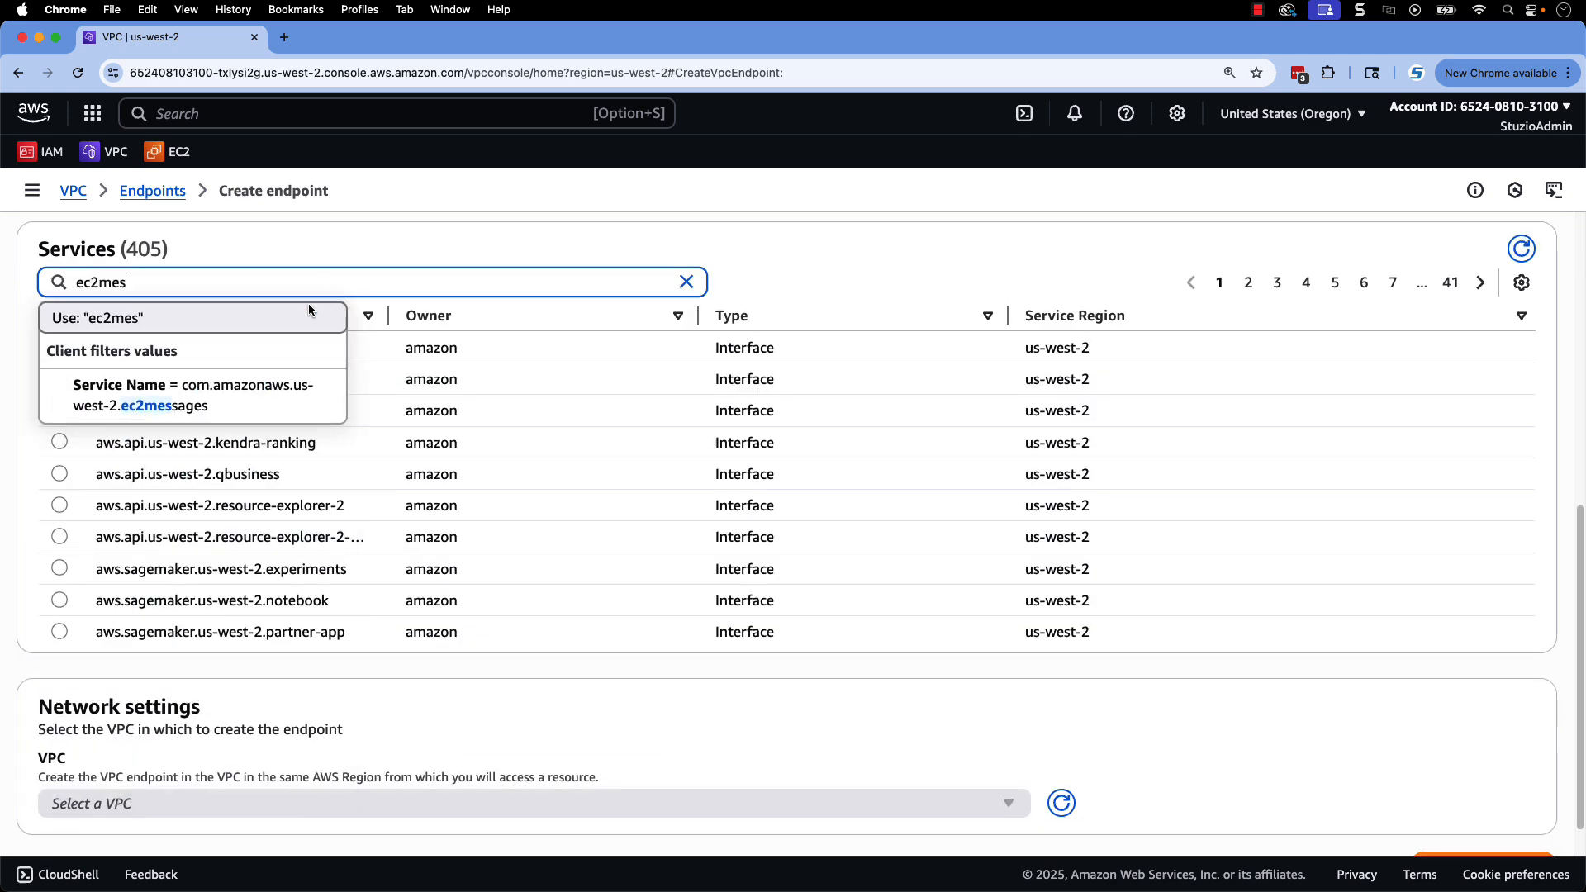
{"action": "left_click", "coordinate": [242, 381]}
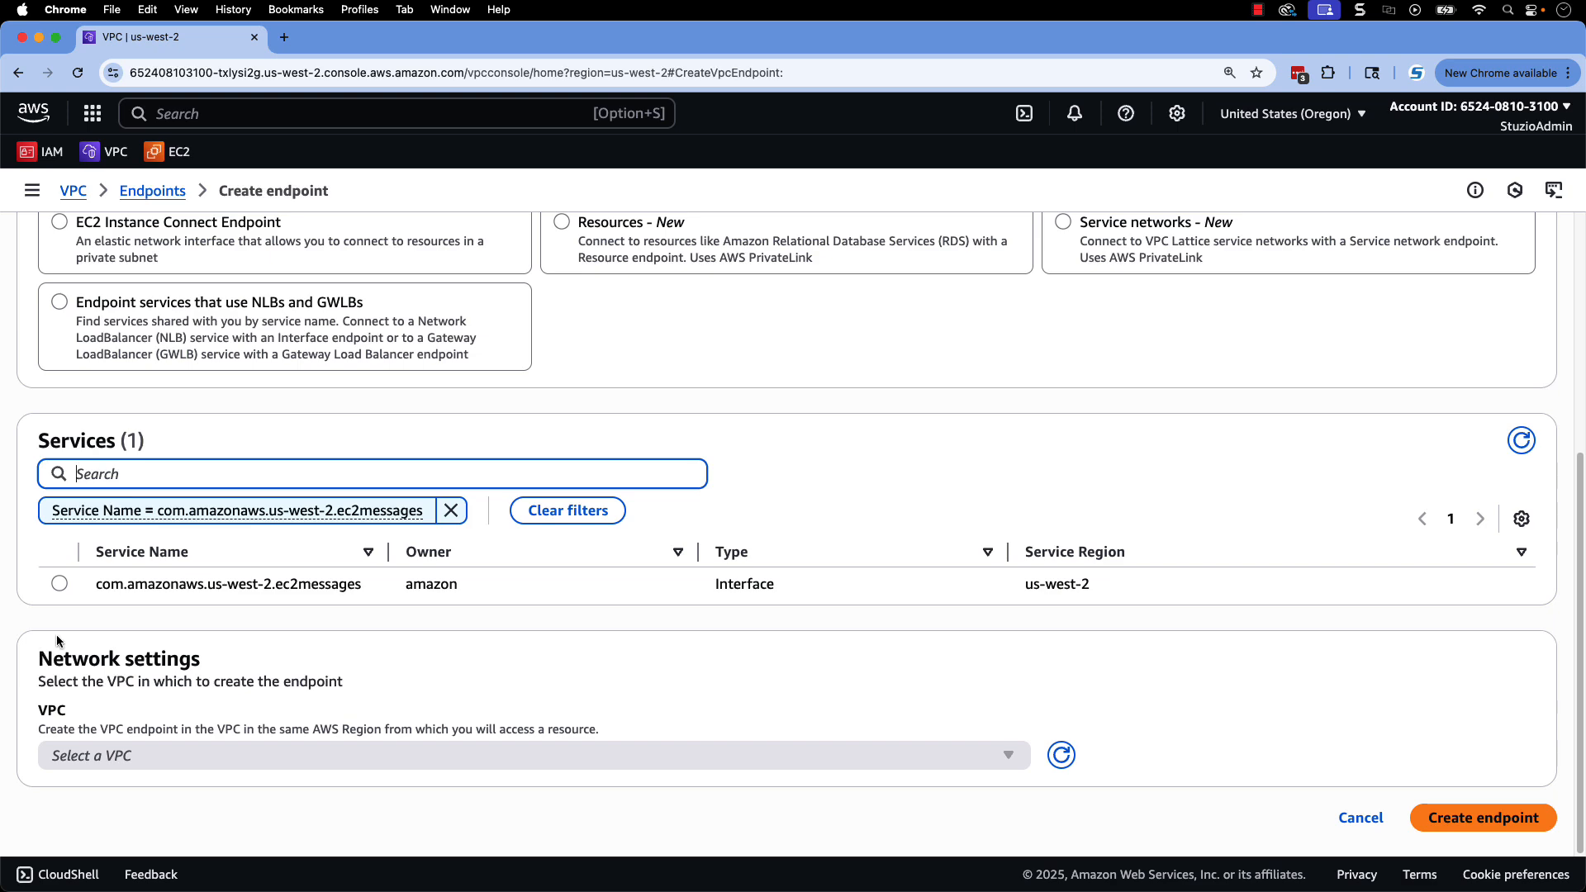
{"action": "left_click", "coordinate": [59, 583]}
- Place the ec2message-endpoint in DemoVPC, enabling the us-west-2c availability zone with DemoPrivateSubnet as its subnet
{"action": "scroll", "coordinate": [60, 586], "scroll_direction": "down", "scroll_amount": 3}
{"action": "left_click", "coordinate": [88, 471]}
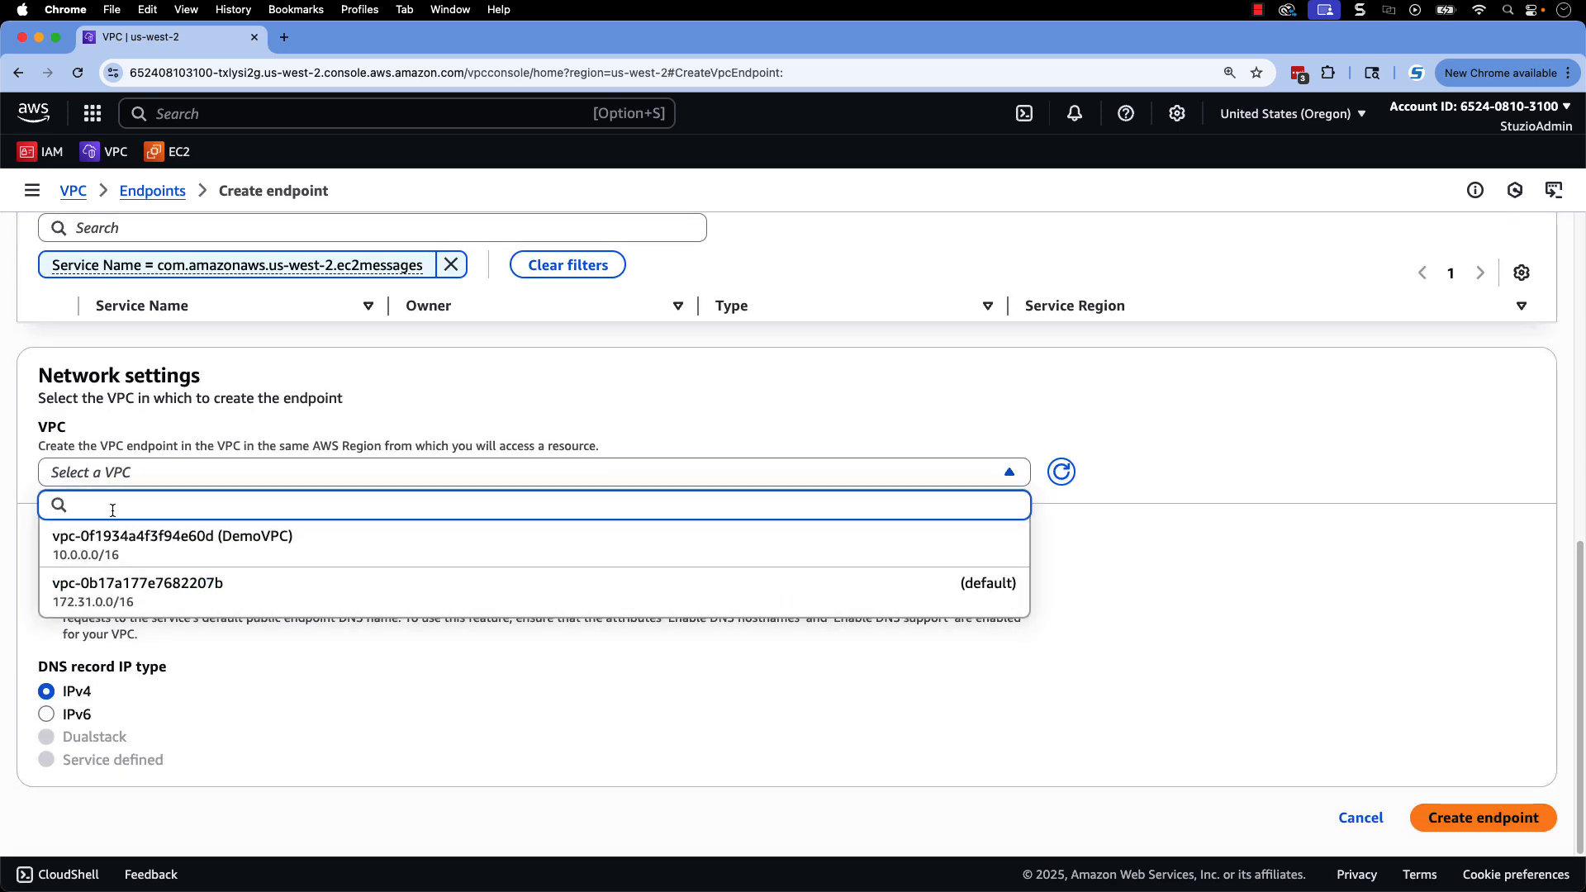
{"action": "left_click", "coordinate": [108, 541]}
{"action": "scroll", "coordinate": [61, 603], "scroll_direction": "down", "scroll_amount": 5}
{"action": "left_click", "coordinate": [61, 603]}
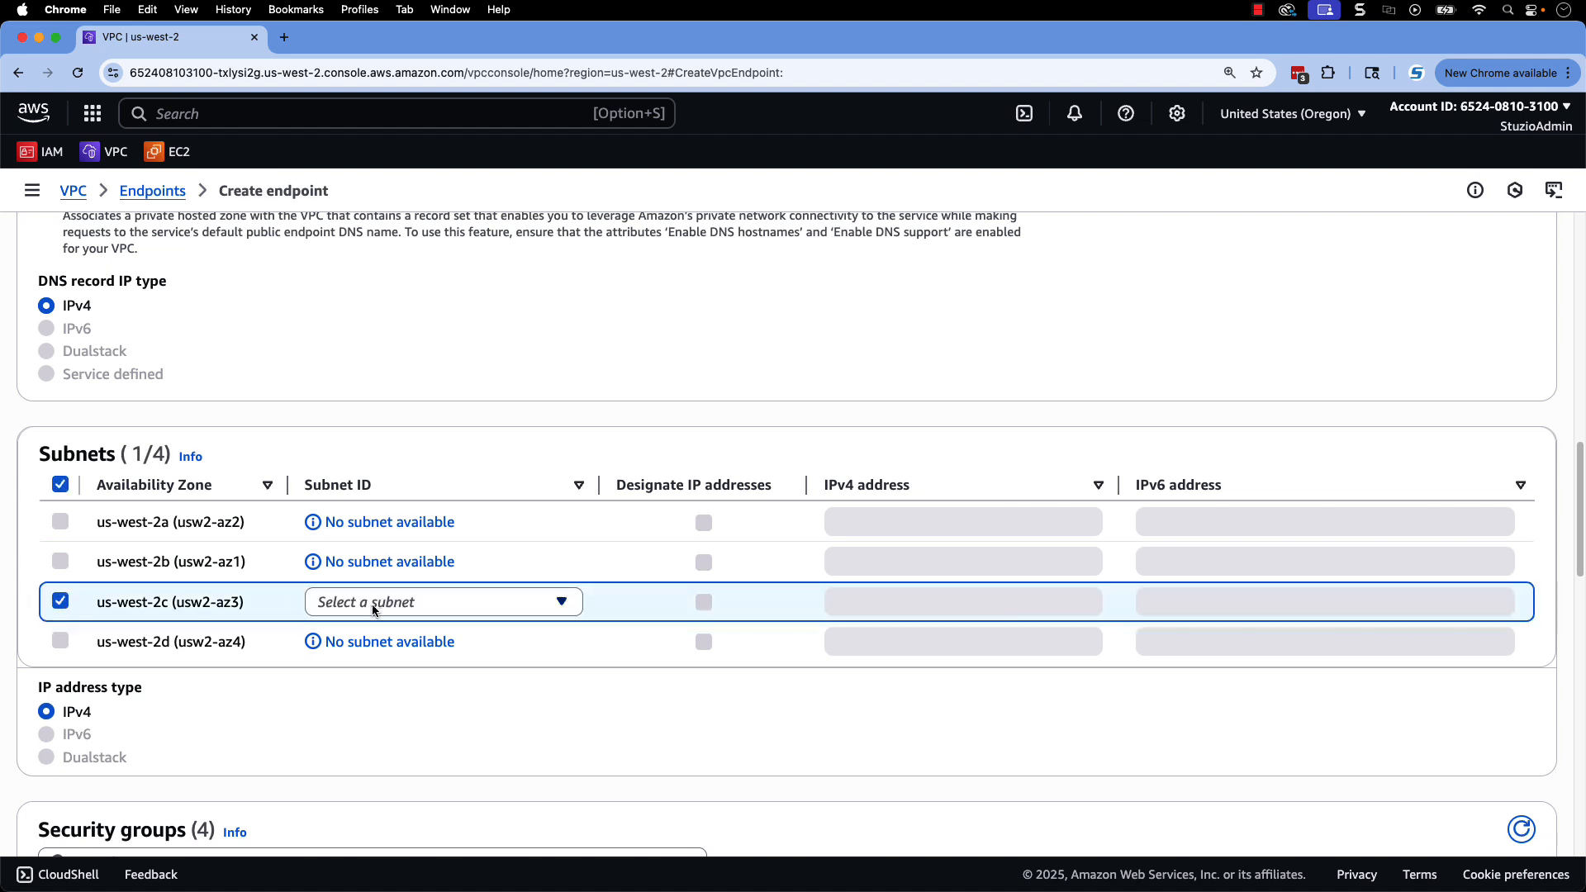
{"action": "left_click", "coordinate": [376, 610]}
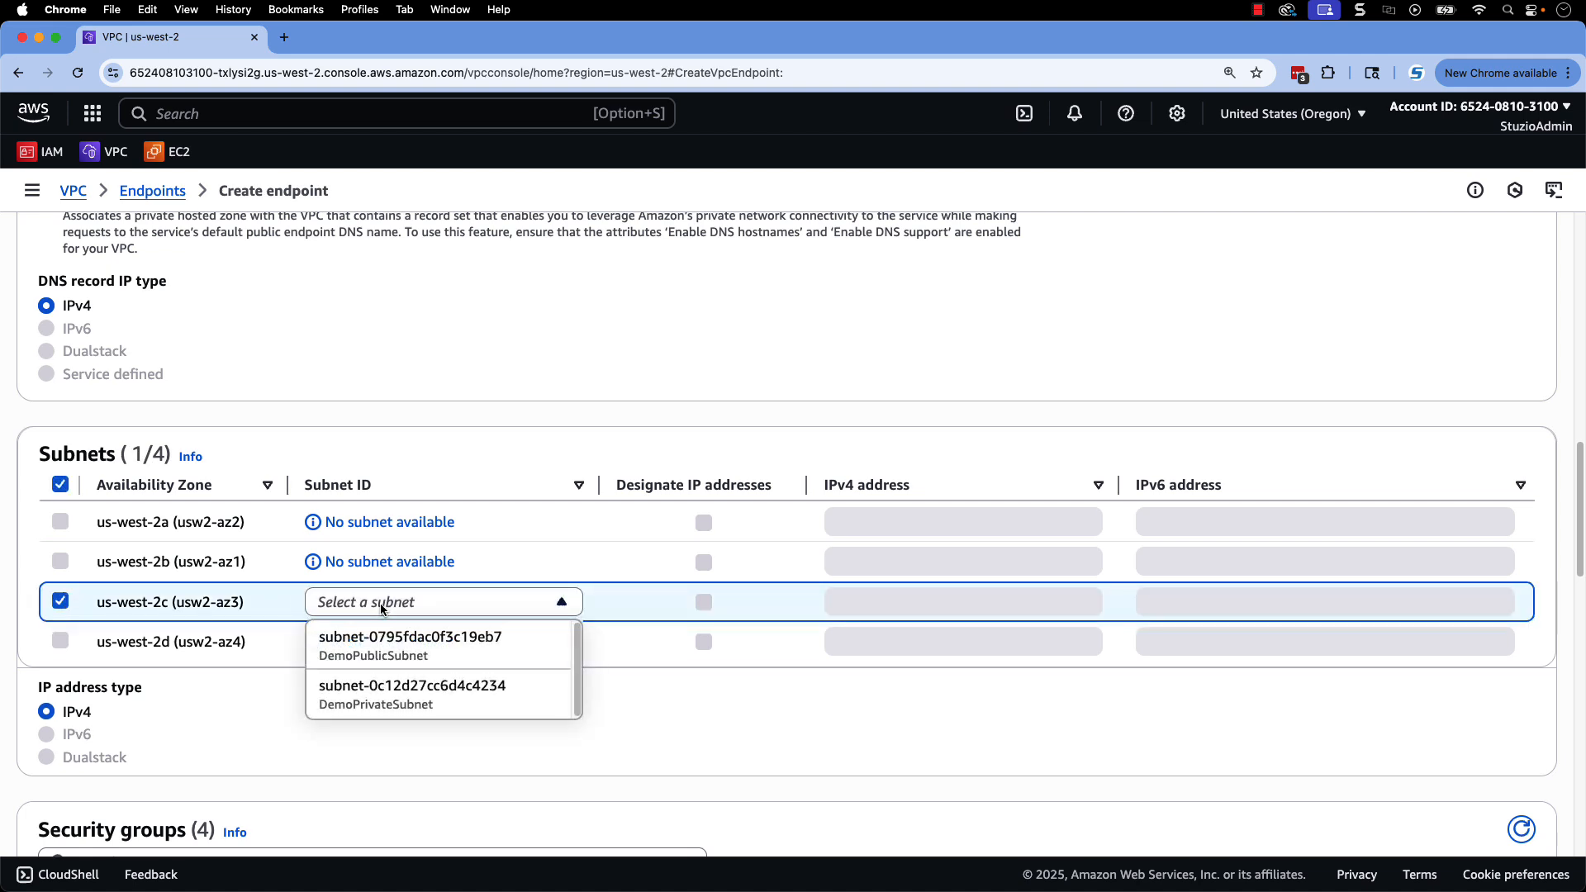
{"action": "left_click", "coordinate": [369, 692]}
- Assign the SSM-VPCEndPoint-SG security group to the ec2message-endpoint, keep the full access policy and create the endpoint
{"action": "scroll", "coordinate": [330, 644], "scroll_direction": "down", "scroll_amount": 6}
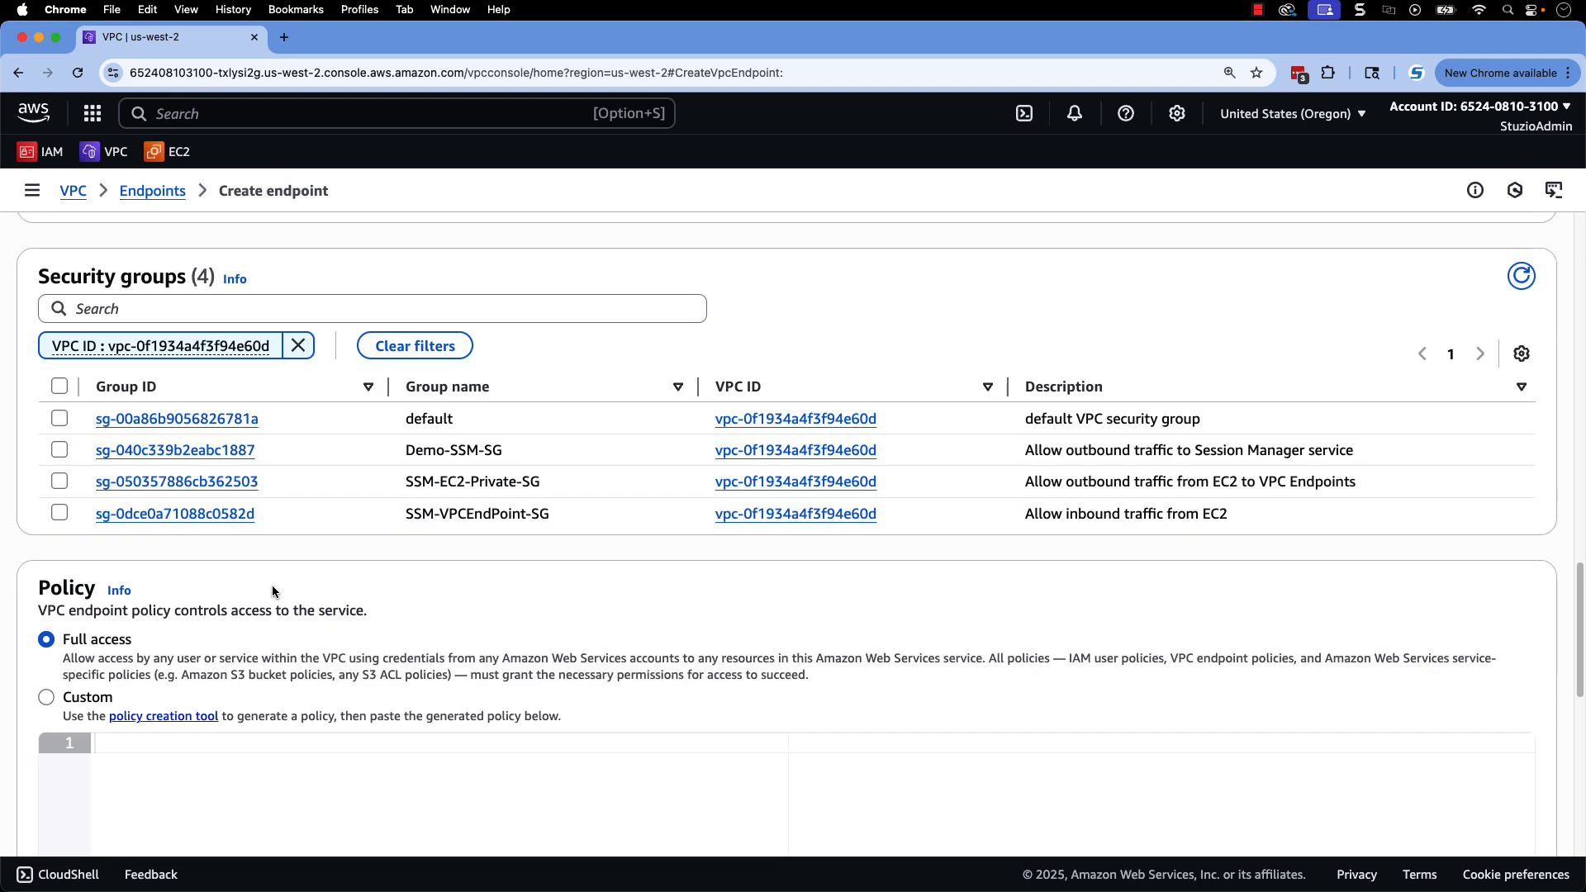
{"action": "left_click", "coordinate": [59, 513]}
{"action": "scroll", "coordinate": [925, 585], "scroll_direction": "down", "scroll_amount": 10}
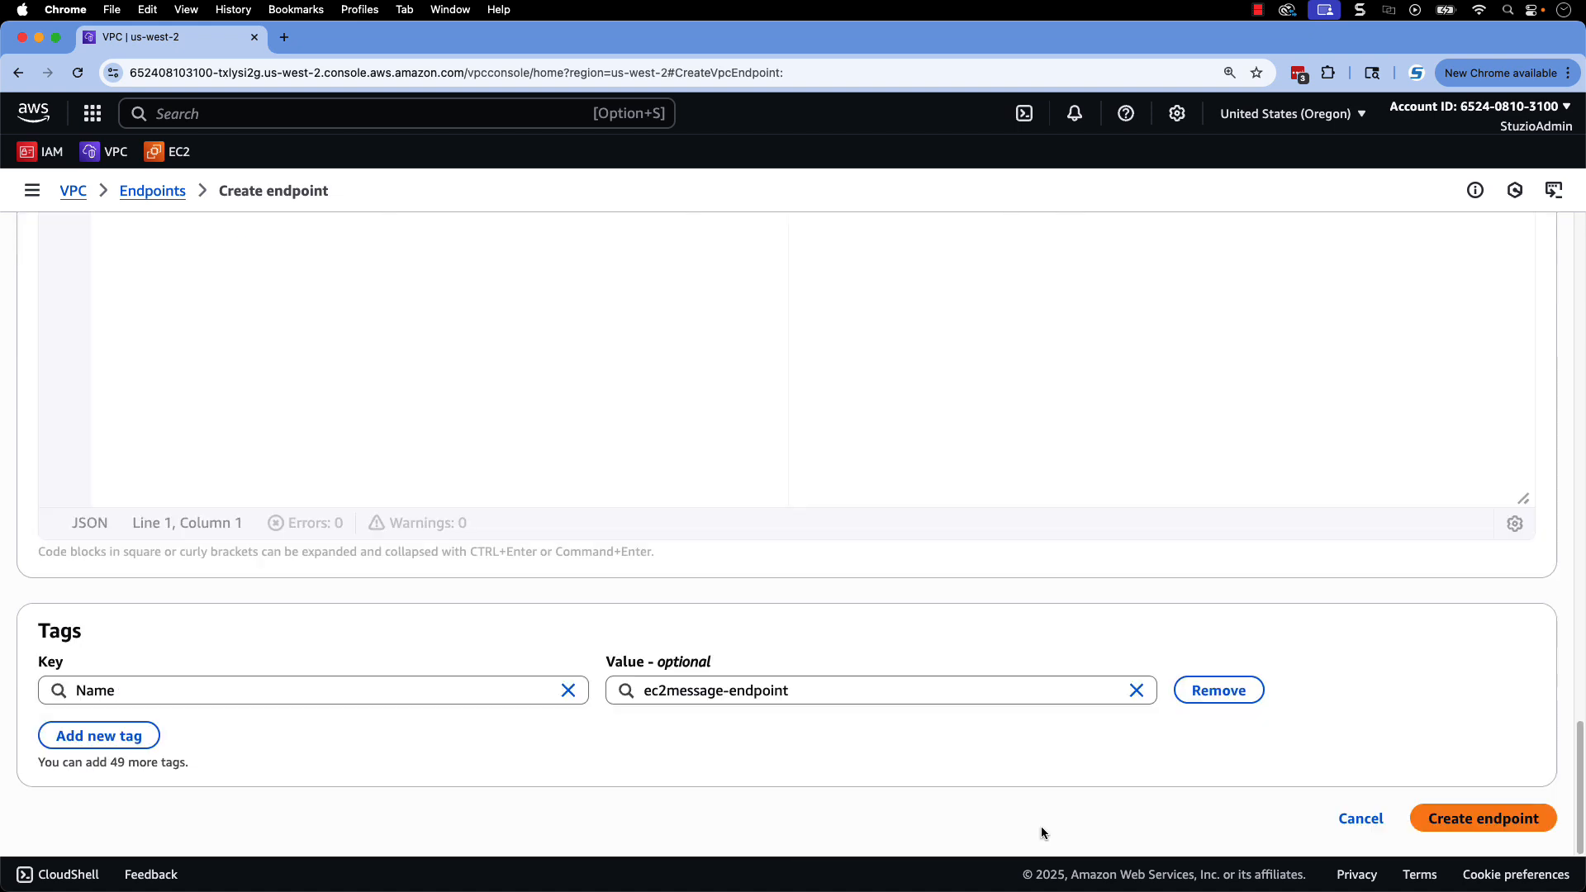
{"action": "left_click", "coordinate": [1441, 817]}
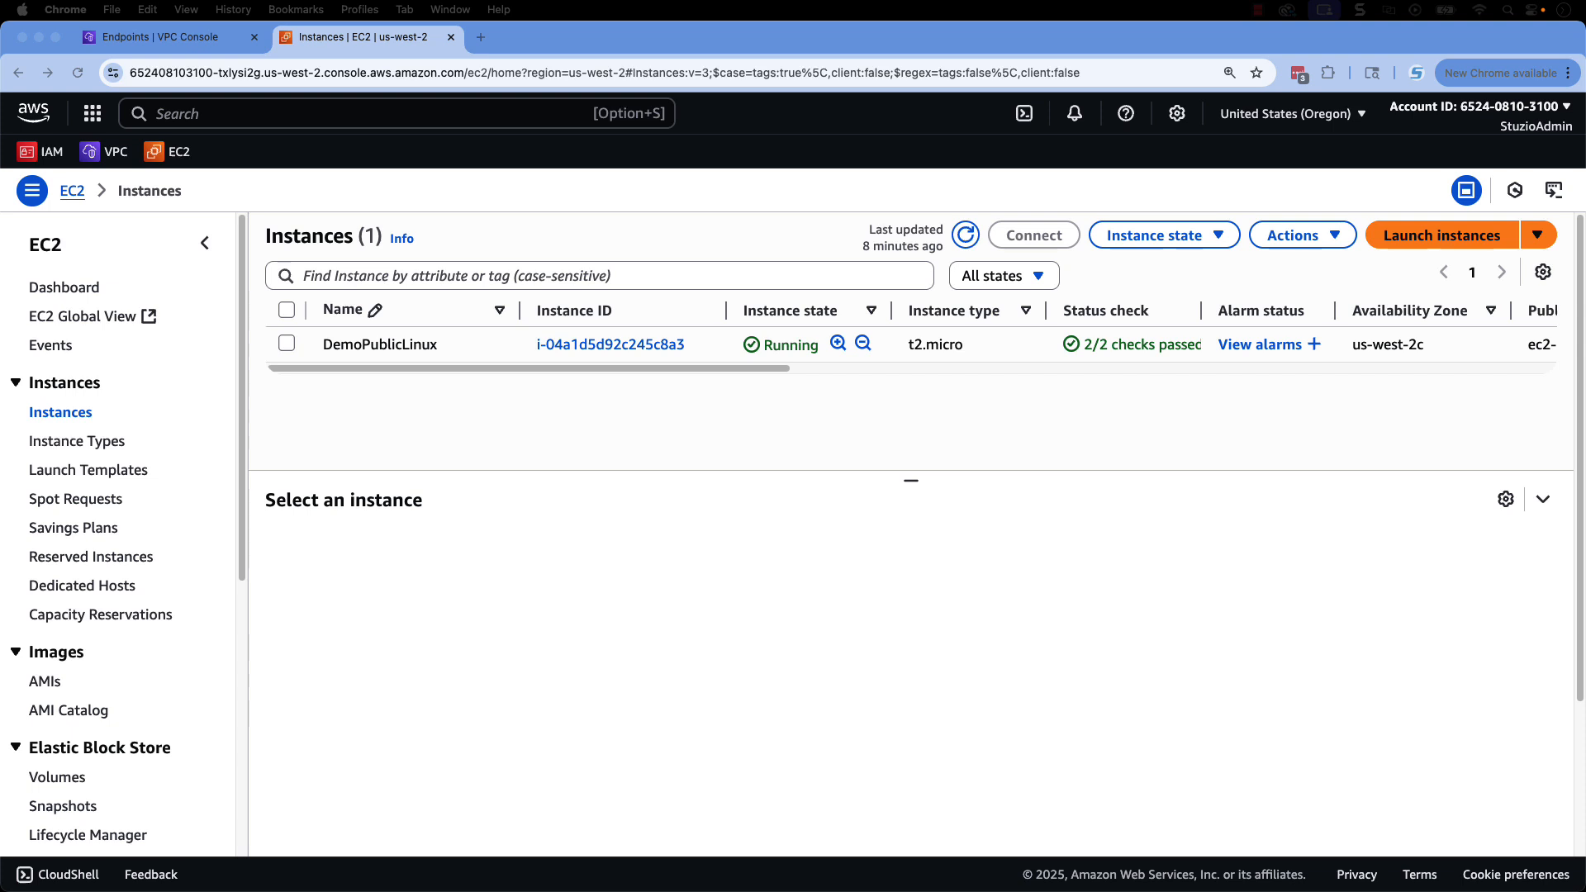
- Set up a new EC2 instance named DemoPrivateLinux, keeping Amazon Linux 2023 and t2.micro, and choose to proceed without a key pair
{"action": "left_click", "coordinate": [1422, 237]}
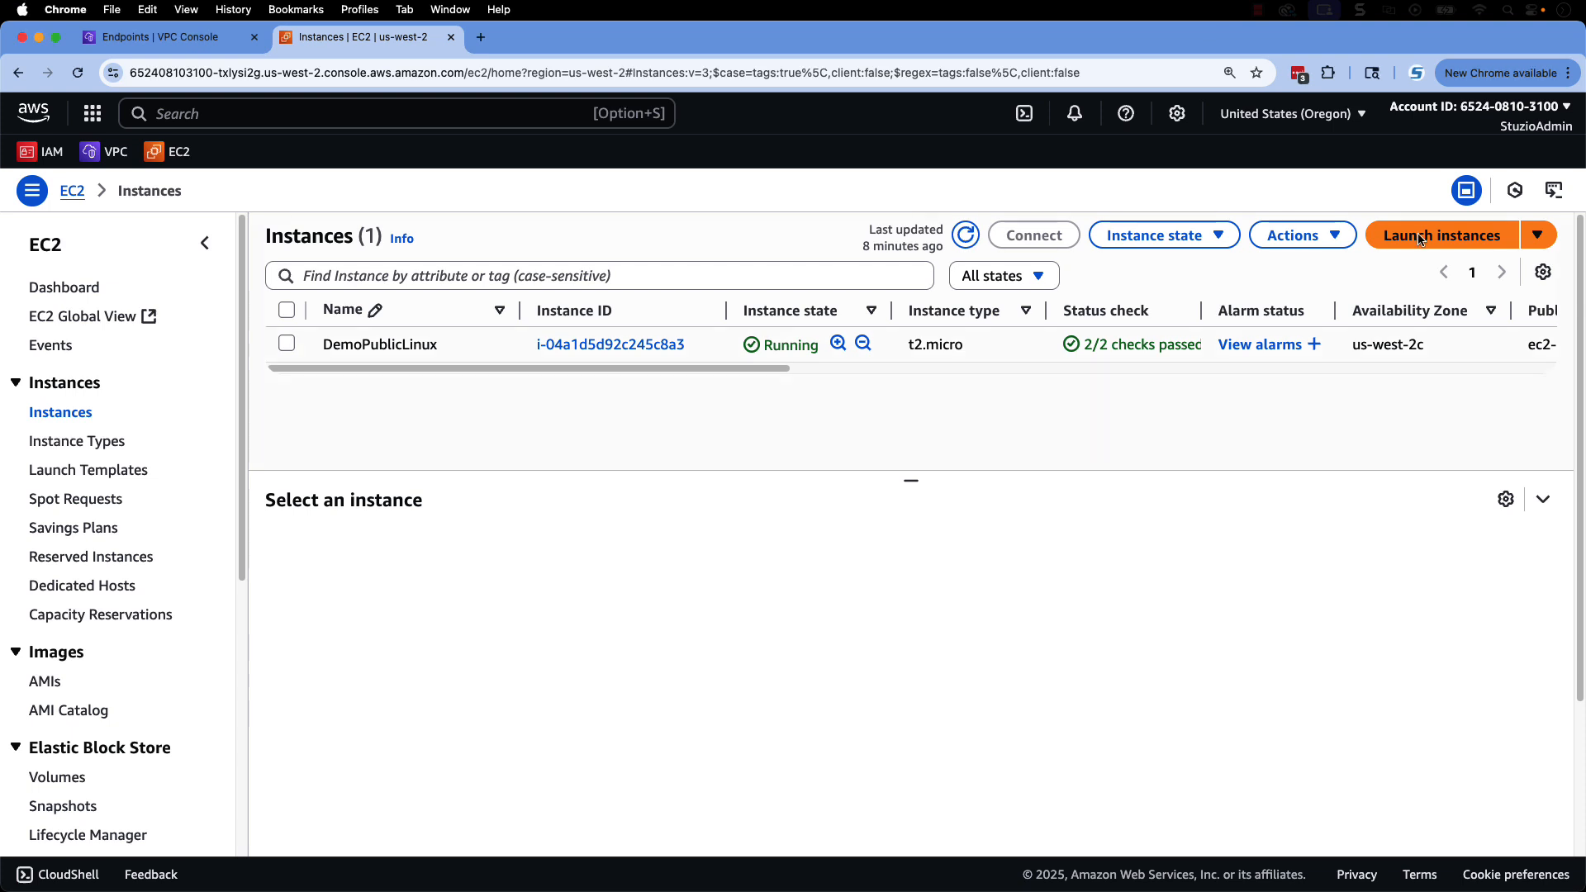
{"action": "left_click", "coordinate": [96, 491]}
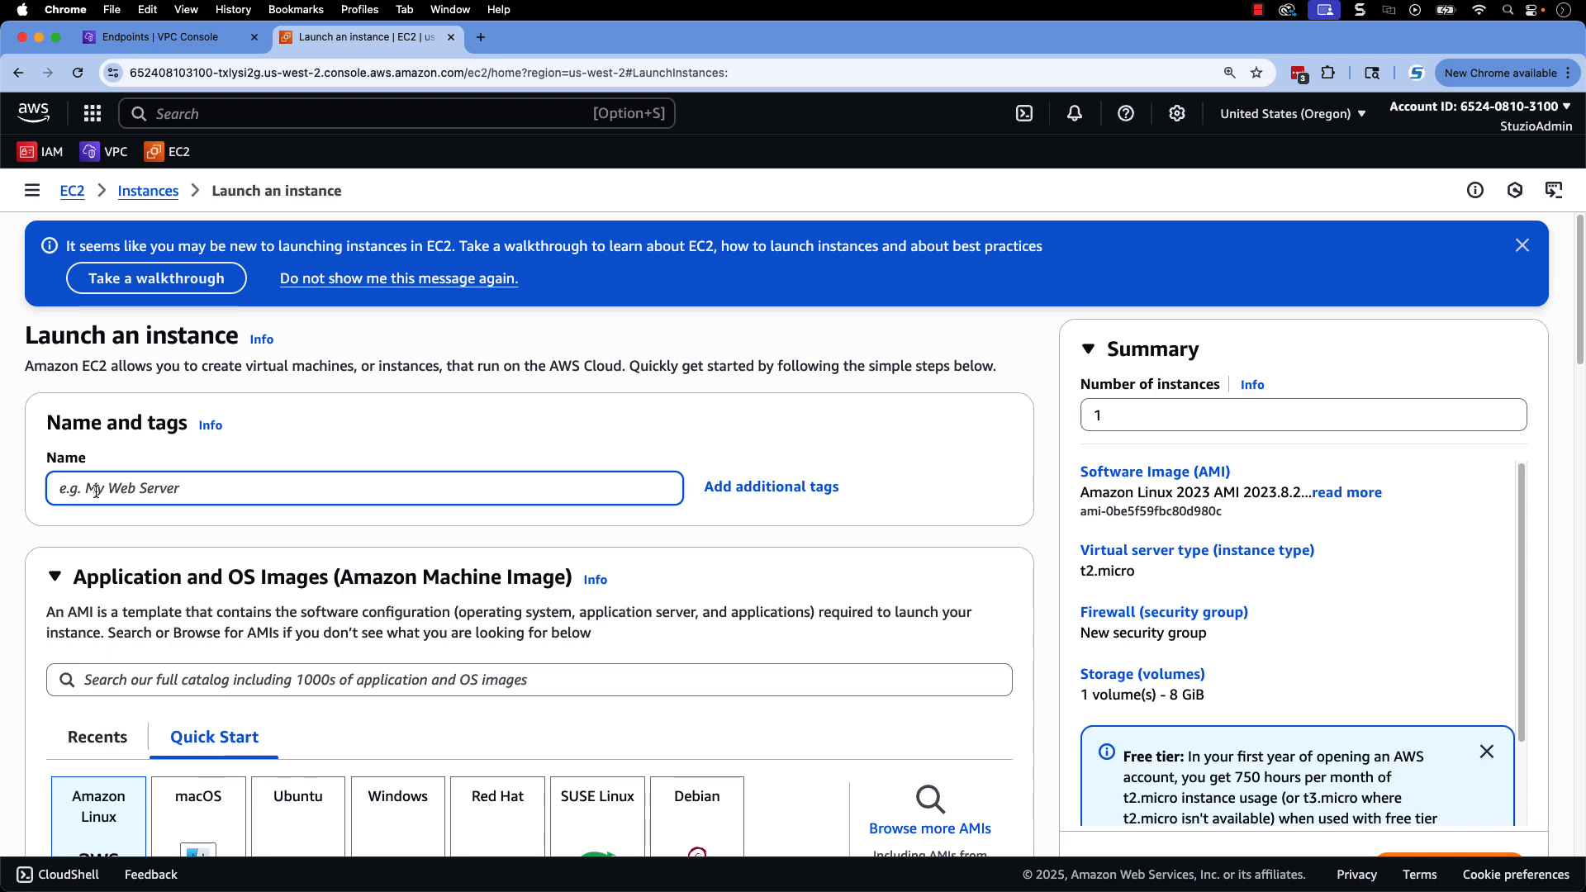
{"action": "type", "text": "DemoPrivateLinux"}
{"action": "scroll", "coordinate": [55, 708], "scroll_direction": "down", "scroll_amount": 4}
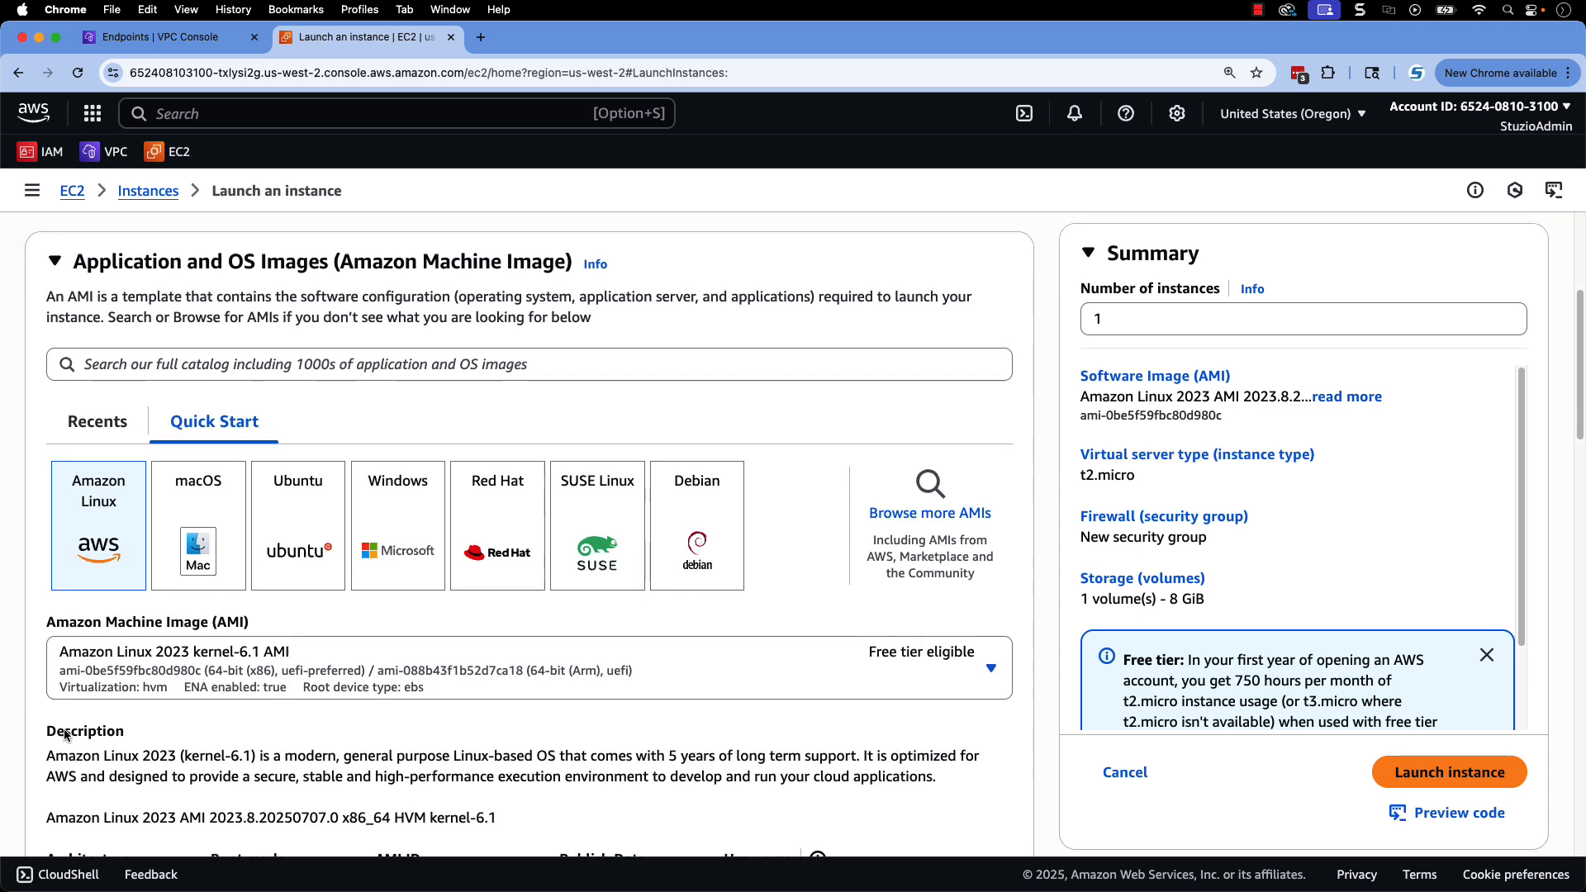
{"action": "scroll", "coordinate": [65, 736], "scroll_direction": "down", "scroll_amount": 5}
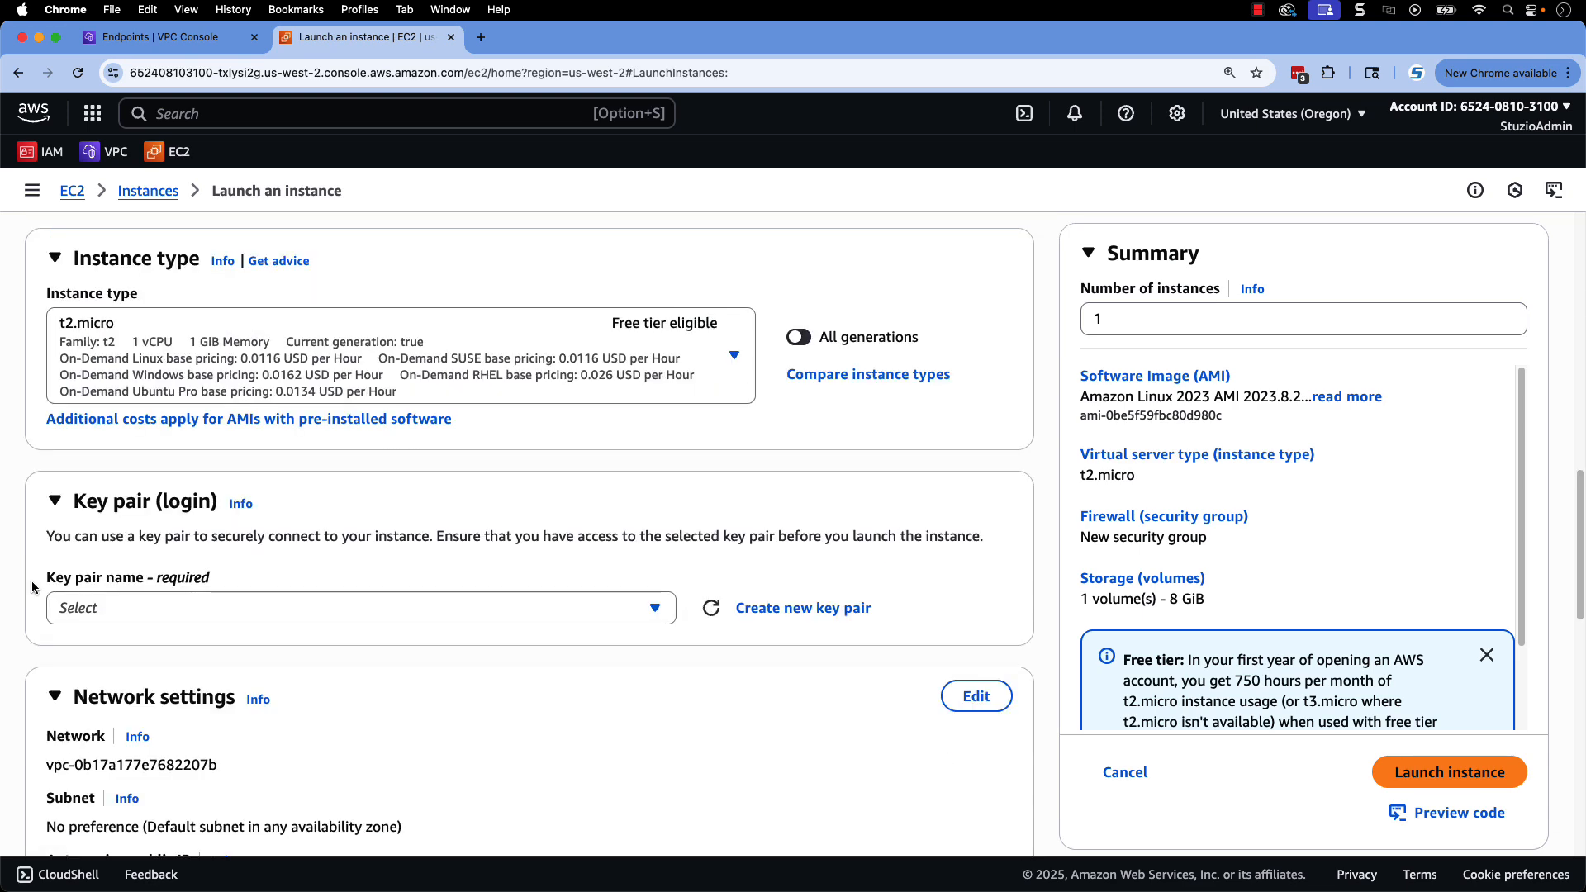
{"action": "left_click", "coordinate": [71, 608]}
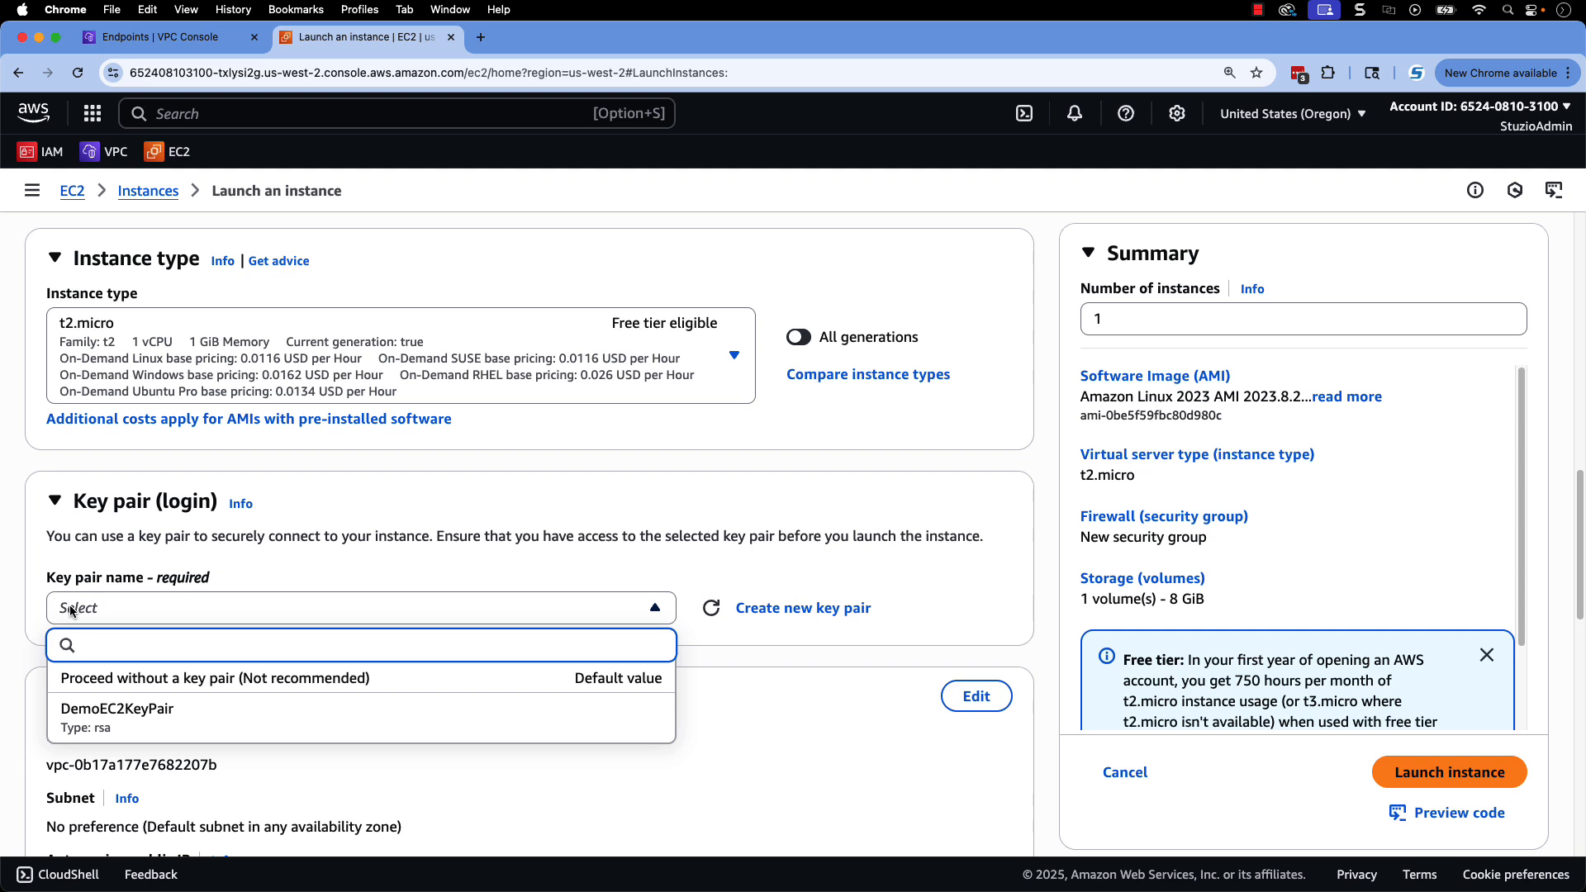
{"action": "left_click", "coordinate": [162, 679]}
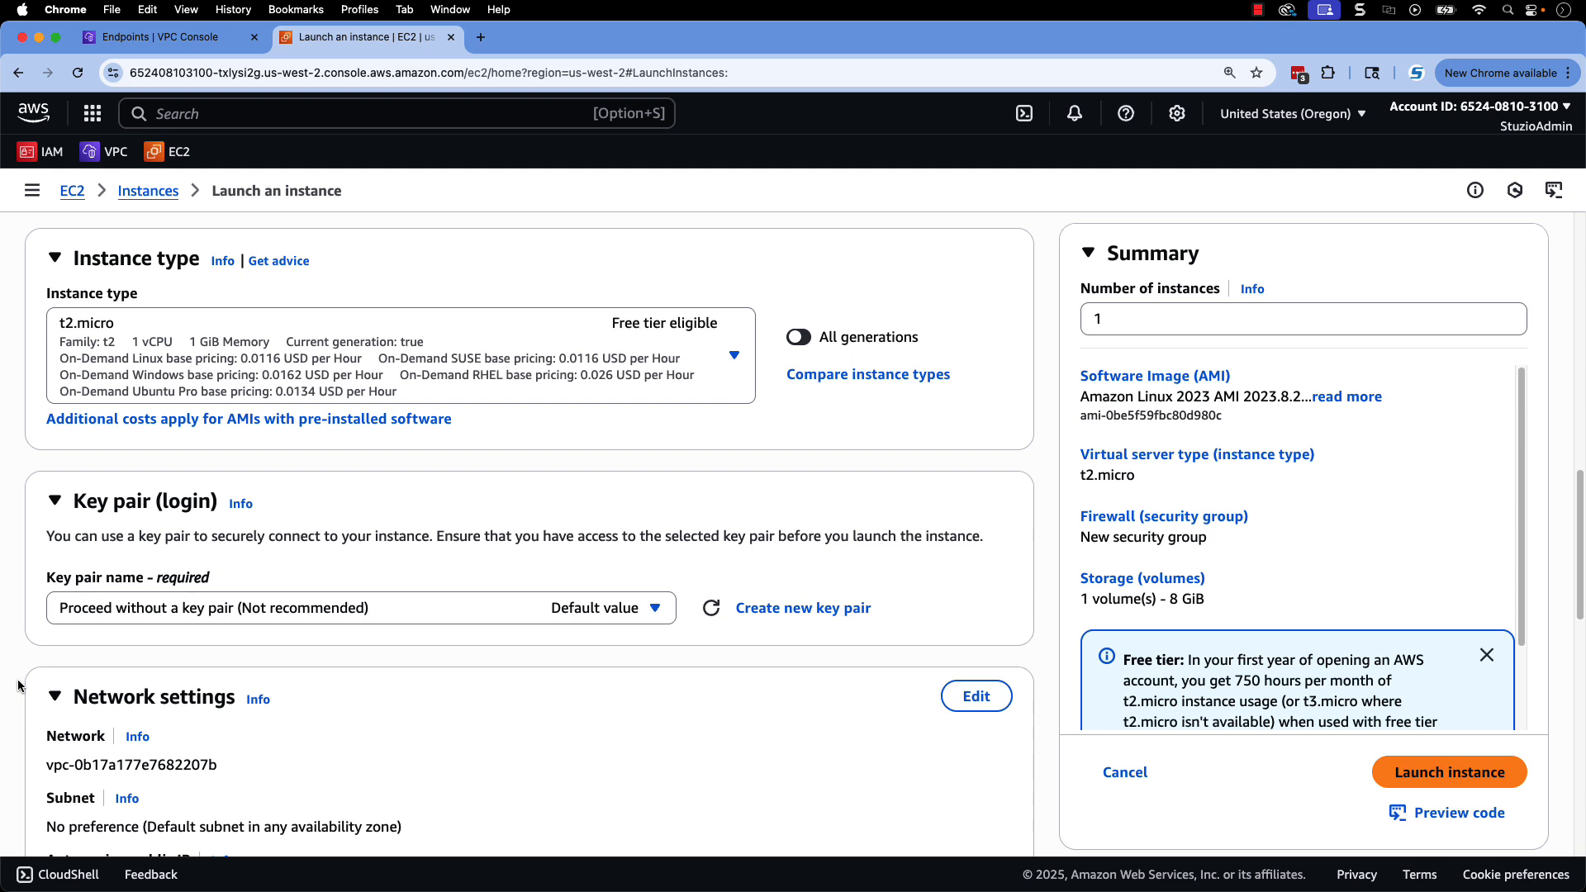
- Edit the instance's network settings to use DemoVPC with DemoPrivateSubnet, leaving auto-assign public IP disabled
{"action": "scroll", "coordinate": [812, 402], "scroll_direction": "down", "scroll_amount": 5}
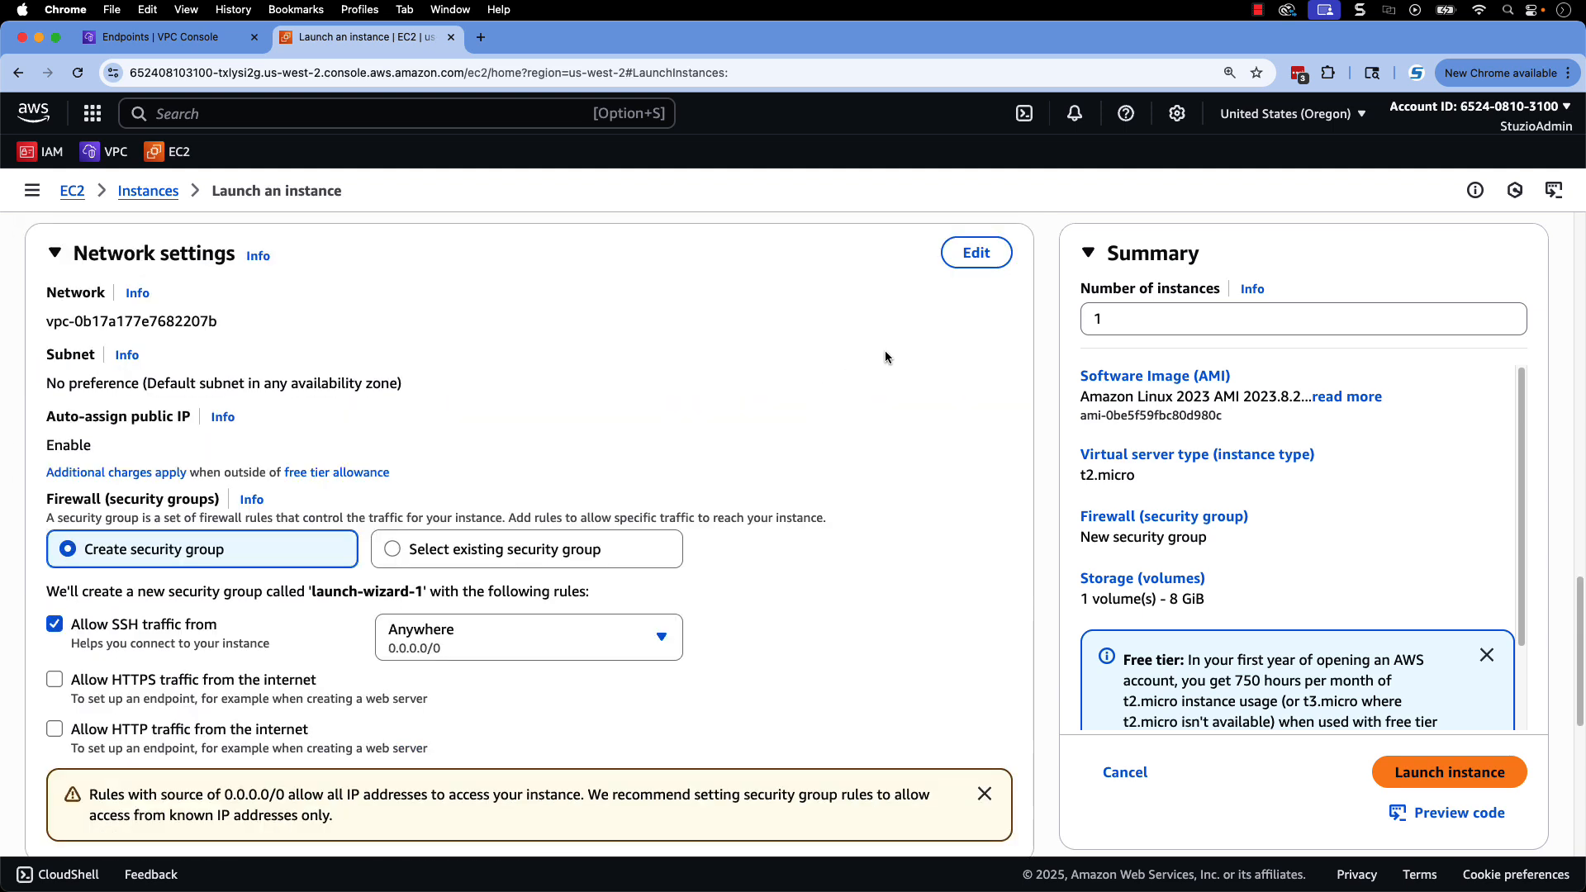
{"action": "left_click", "coordinate": [975, 253]}
{"action": "left_click", "coordinate": [658, 335]}
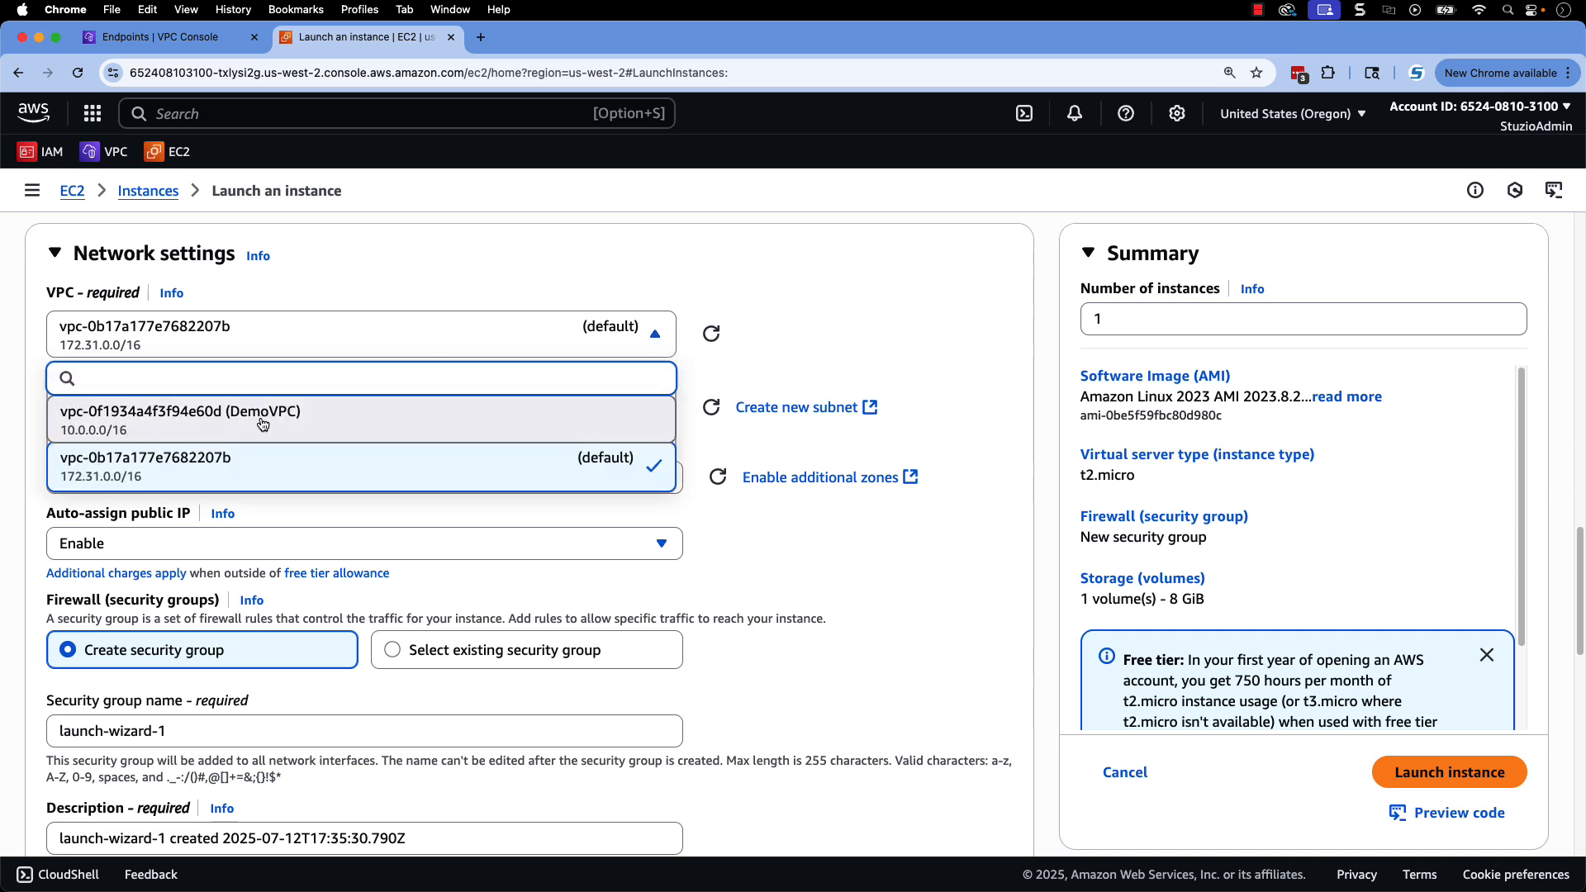
{"action": "left_click", "coordinate": [180, 420]}
{"action": "left_click", "coordinate": [59, 437]}
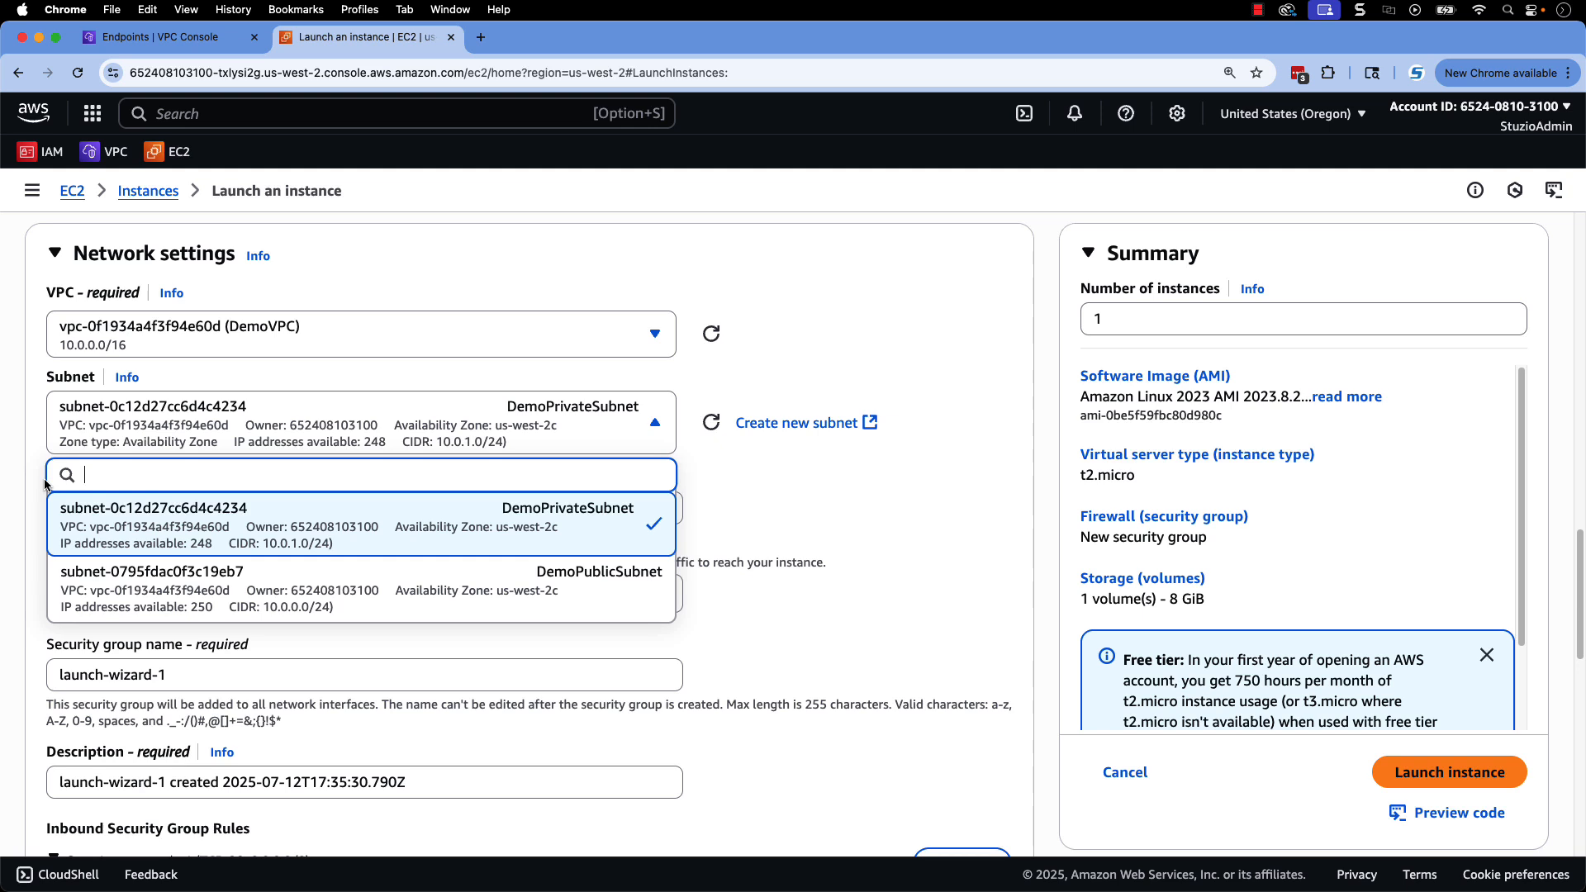
{"action": "left_click", "coordinate": [98, 514]}
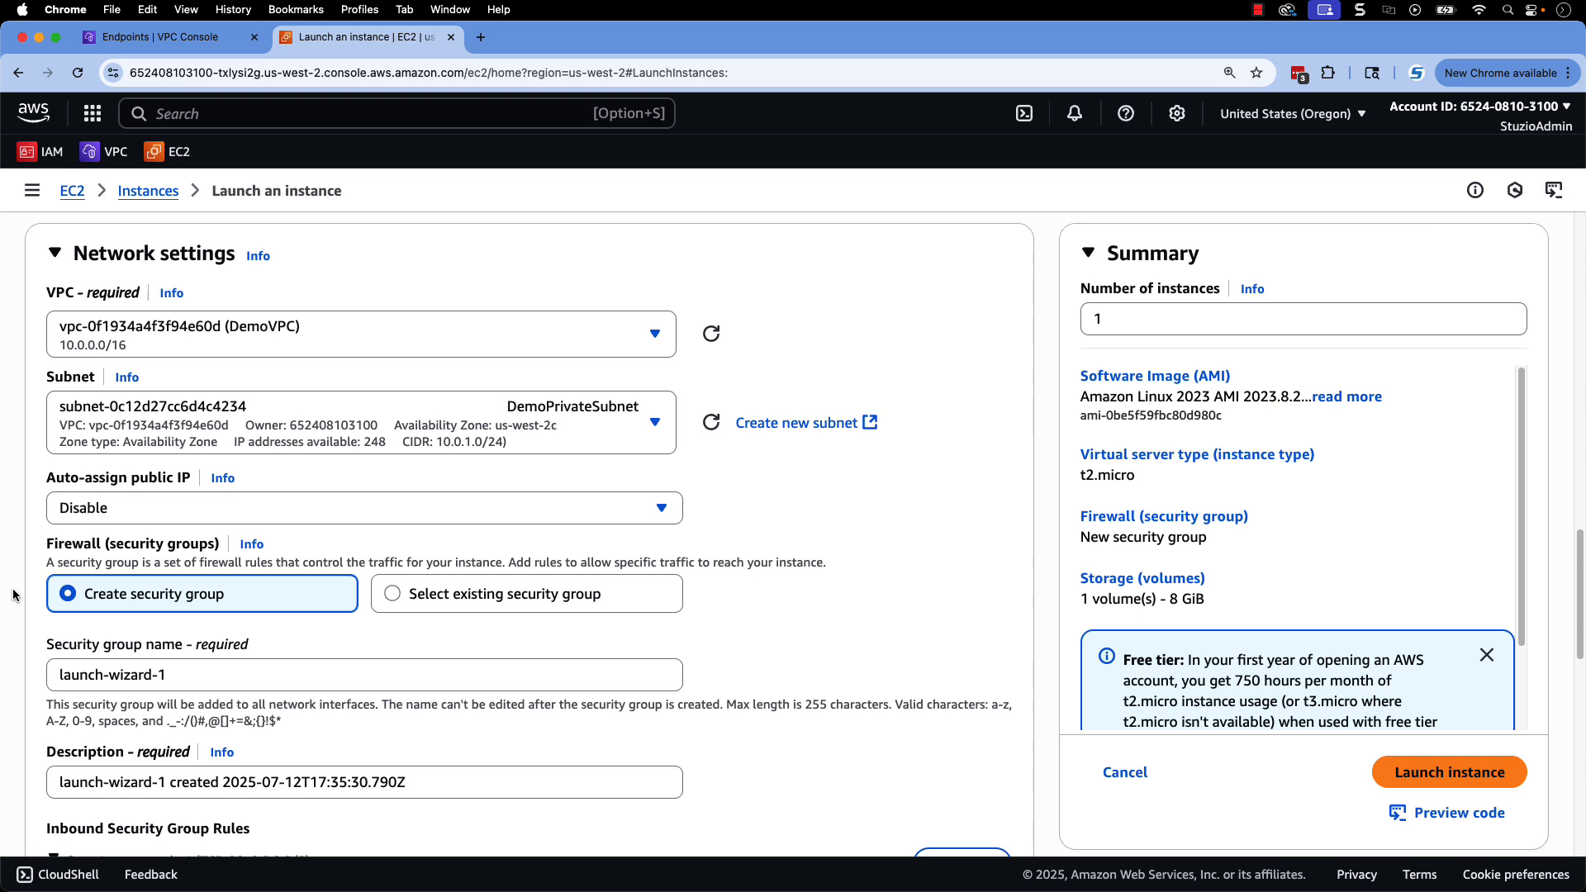
- Use an existing security group for the instance's firewall and select SSM-EC2-Private-SG
{"action": "scroll", "coordinate": [968, 626], "scroll_direction": "down", "scroll_amount": 5}
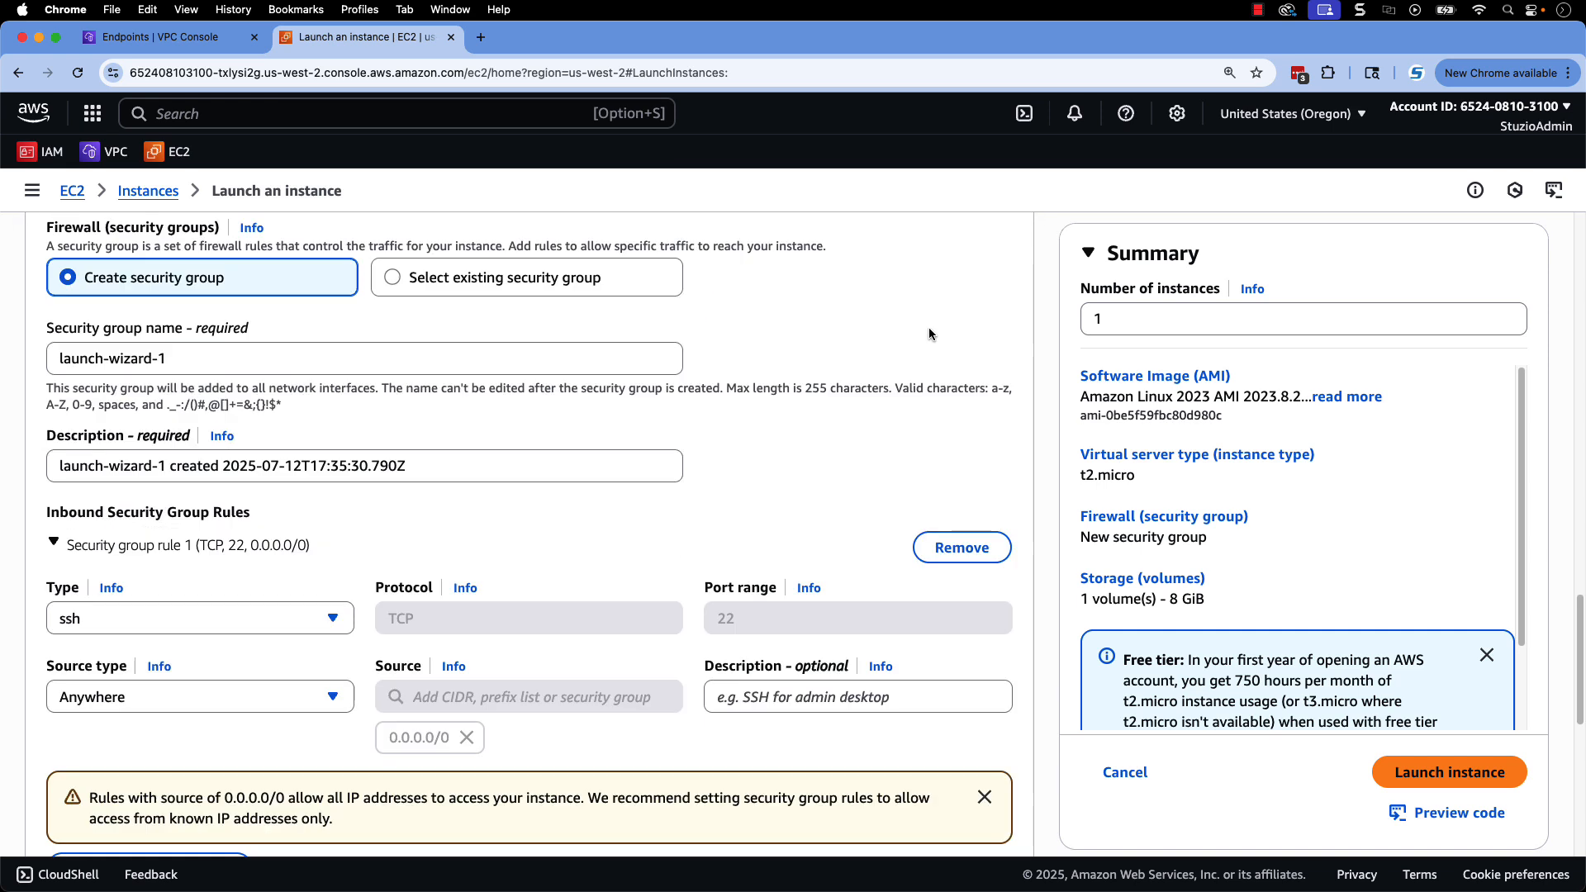
{"action": "left_click", "coordinate": [394, 279]}
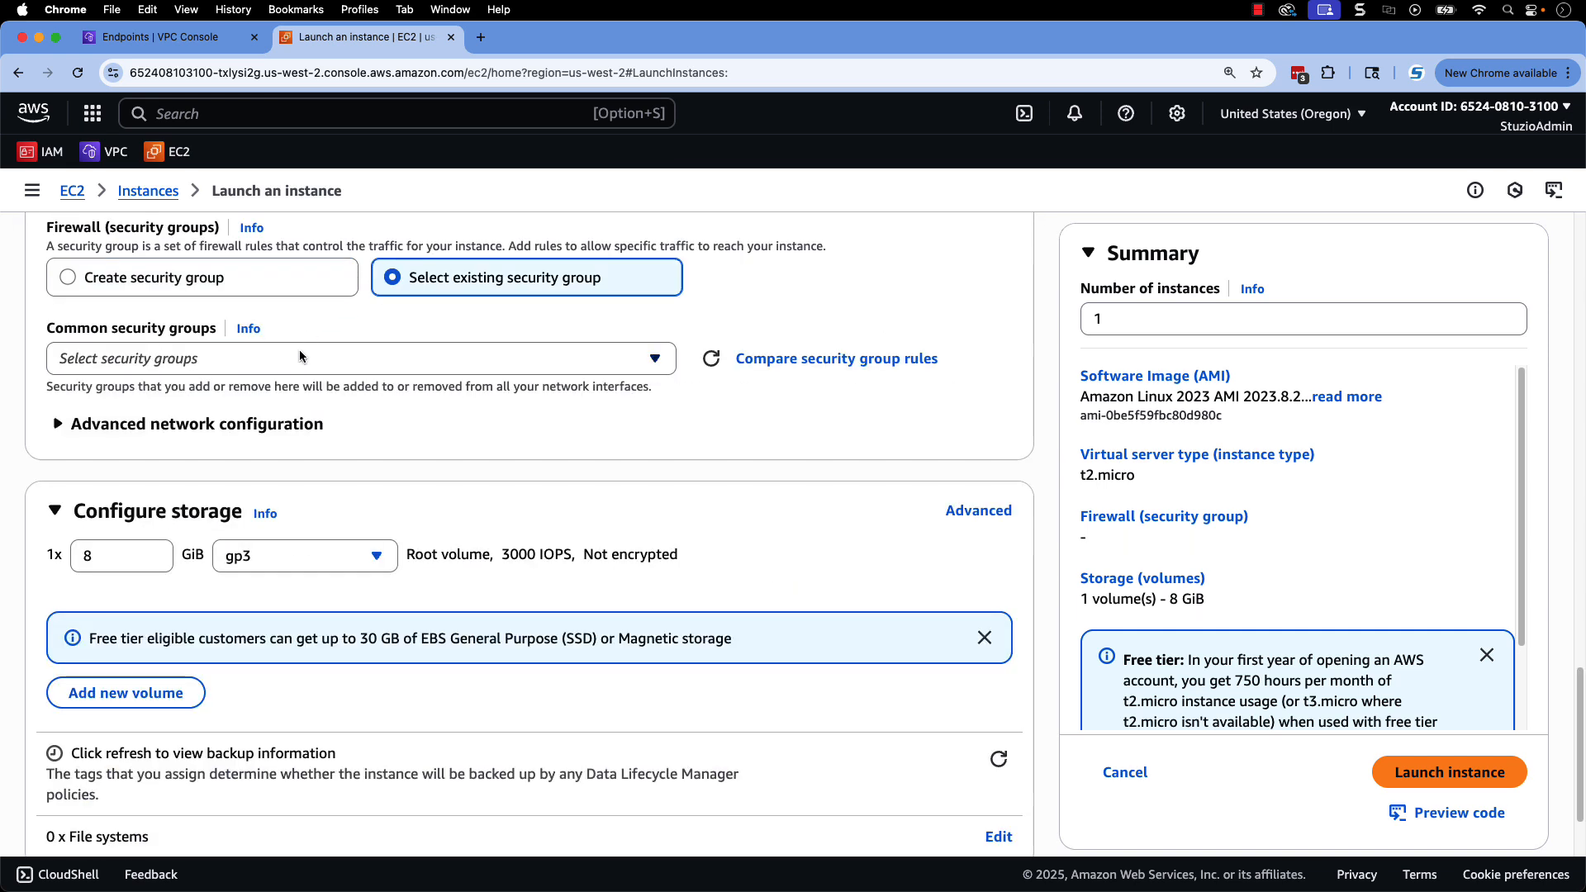
{"action": "left_click", "coordinate": [300, 362]}
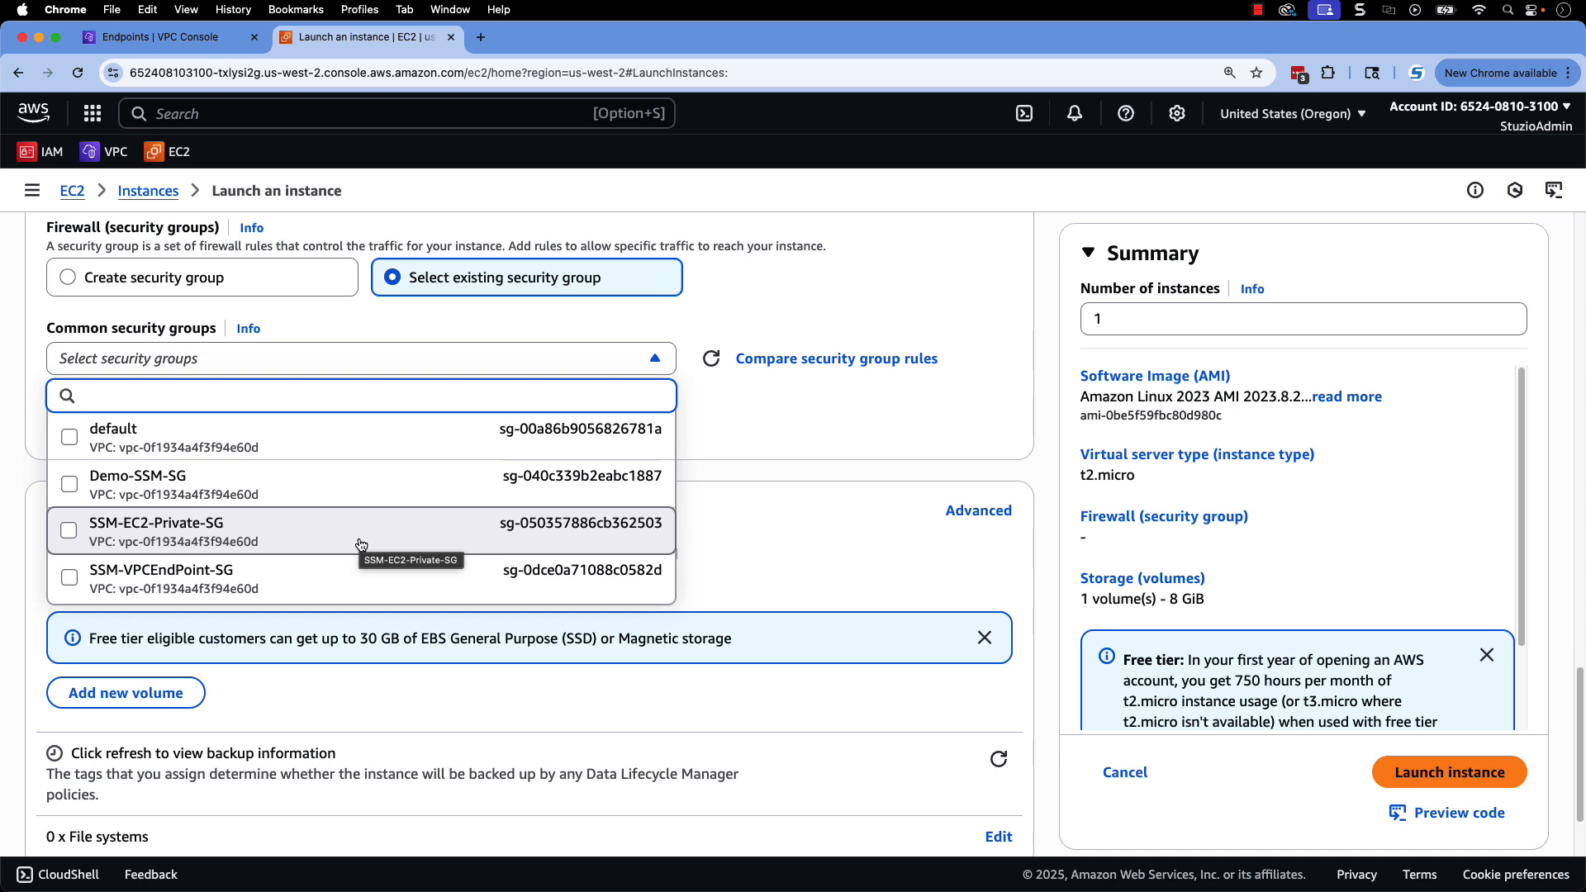
{"action": "left_click", "coordinate": [70, 530]}
- Assign the SSMDemoEC2Role IAM instance profile to DemoPrivateLinux, launch the instance and open its entry in the instances list
{"action": "scroll", "coordinate": [933, 642], "scroll_direction": "down", "scroll_amount": 2}
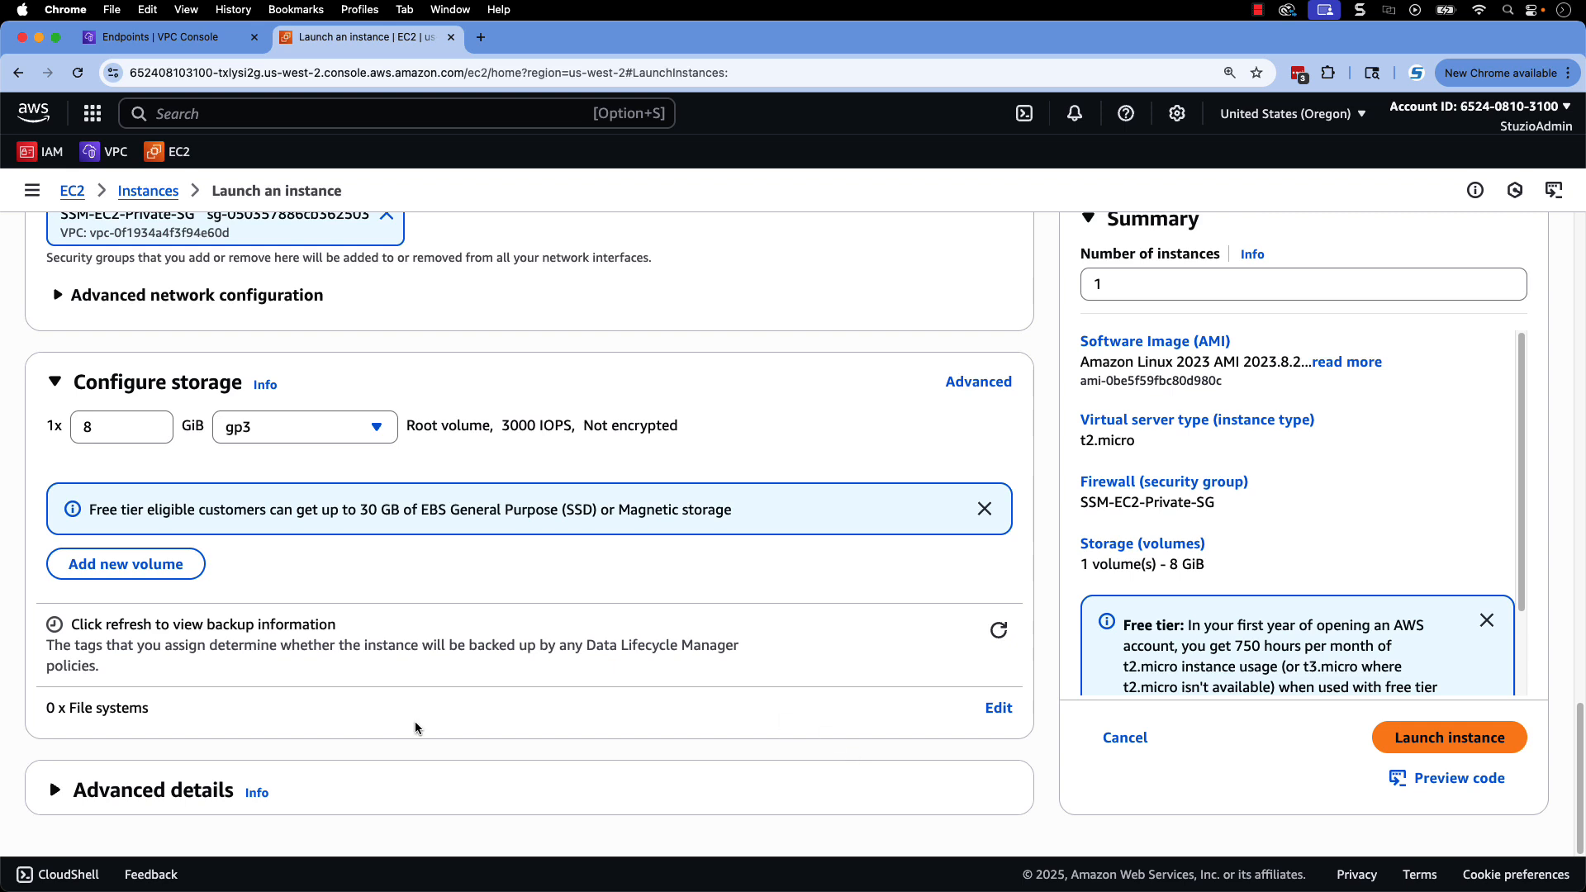
{"action": "left_click", "coordinate": [55, 791]}
{"action": "scroll", "coordinate": [549, 698], "scroll_direction": "down", "scroll_amount": 5}
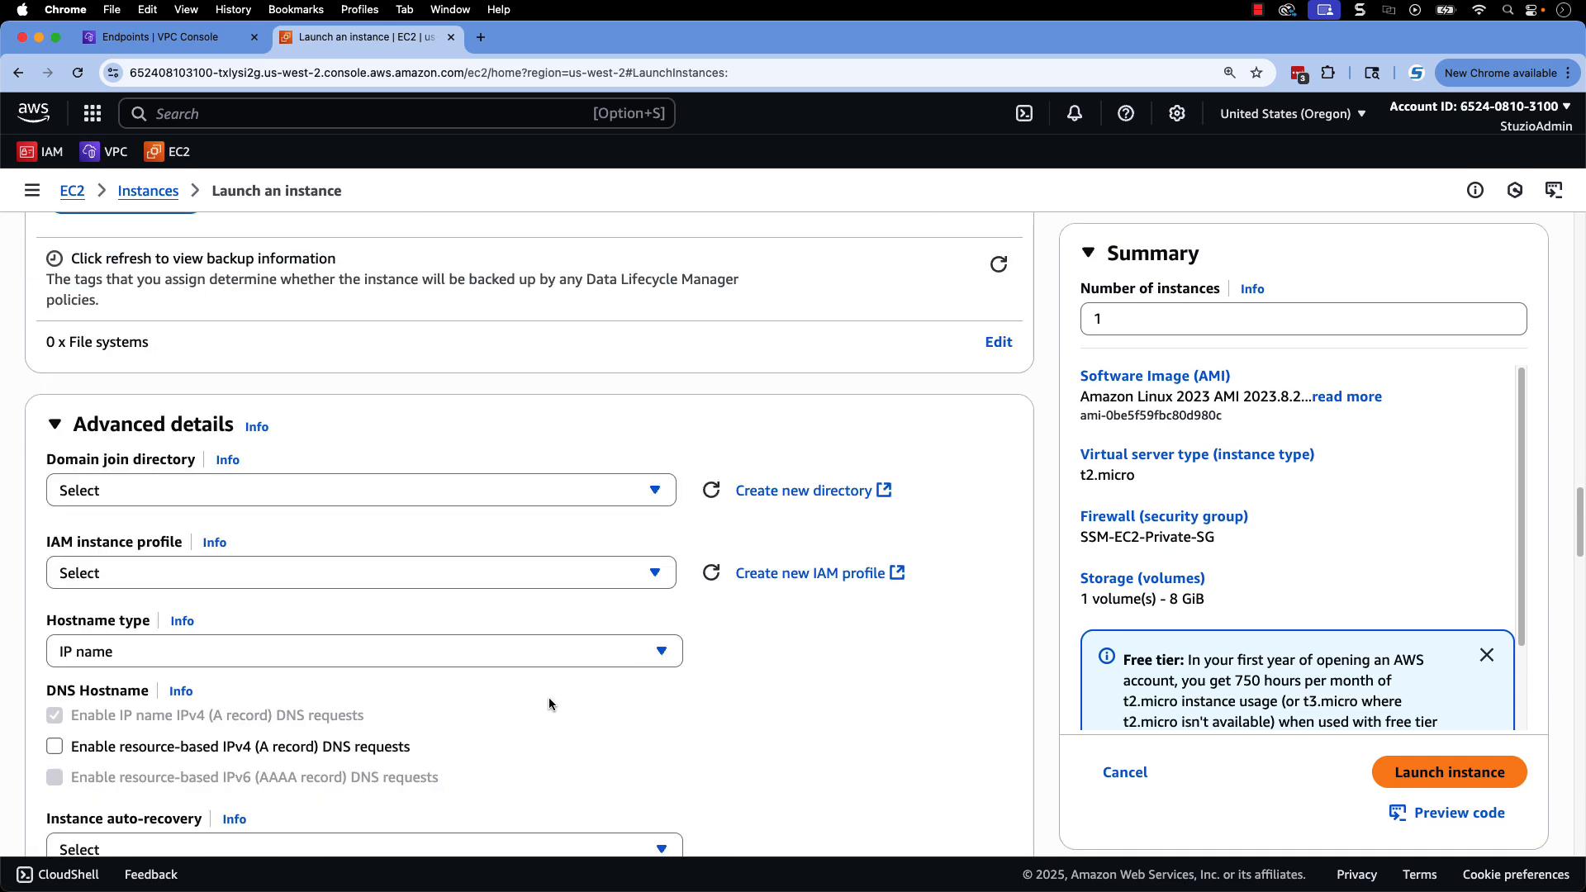
{"action": "left_click", "coordinate": [654, 583]}
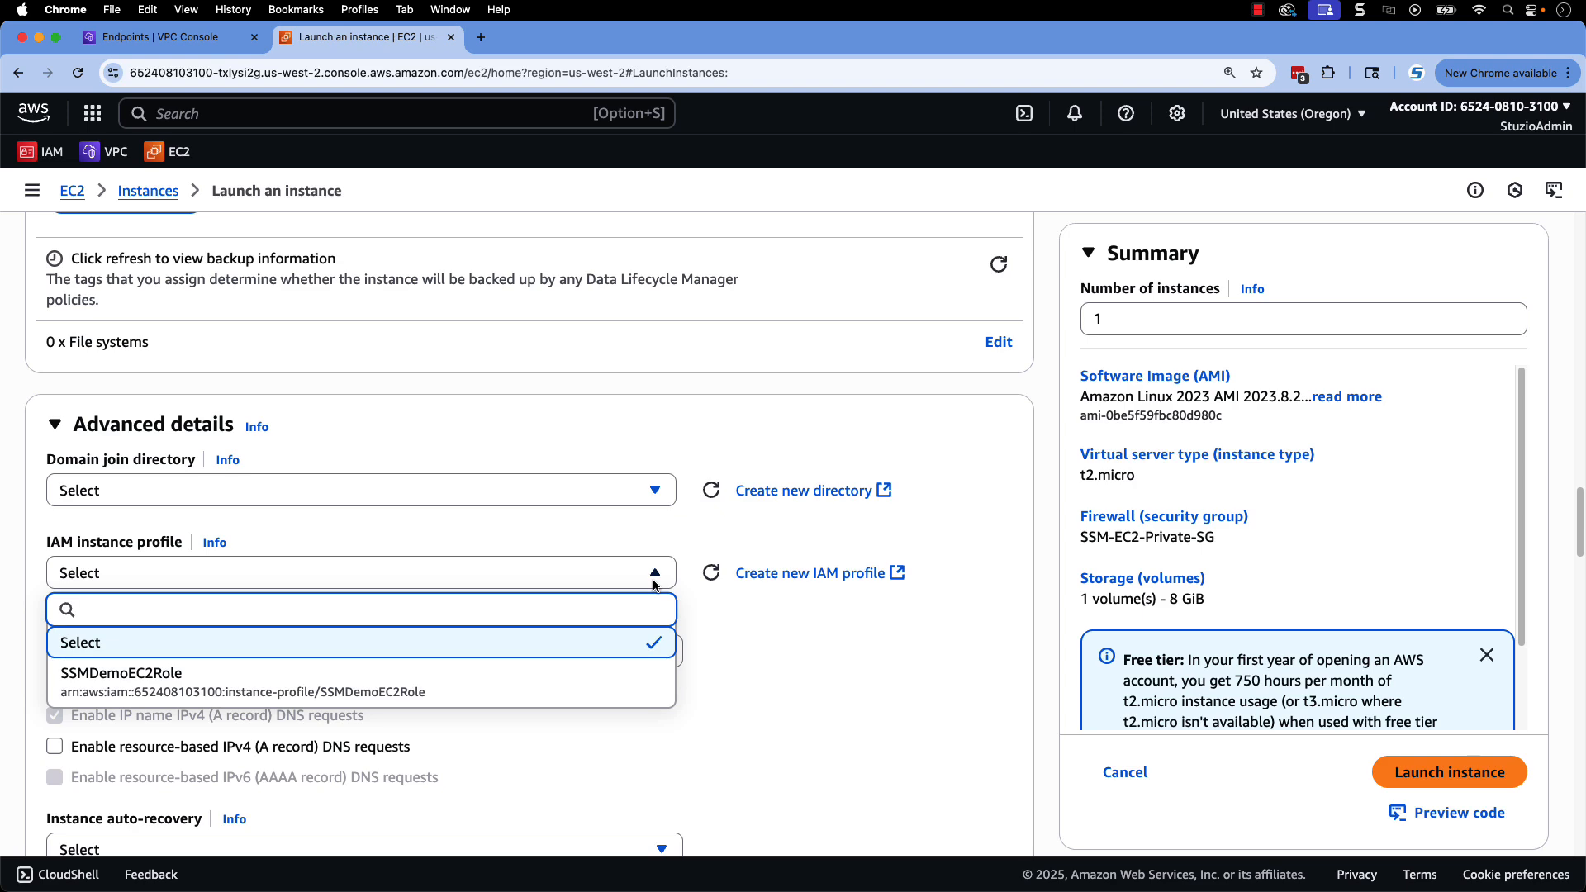
{"action": "left_click", "coordinate": [628, 682]}
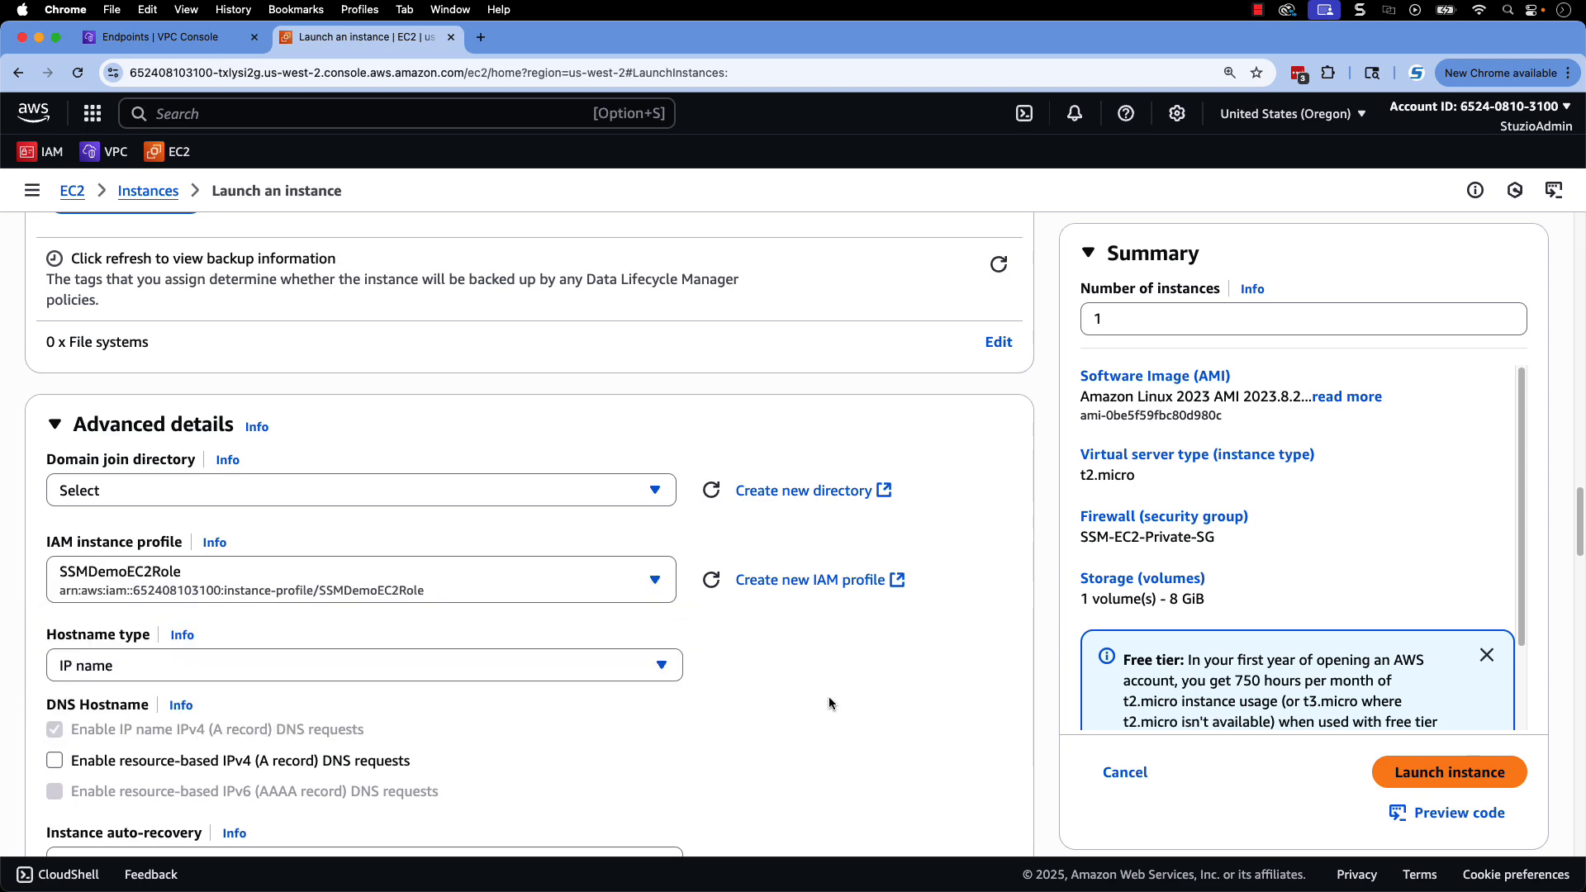
{"action": "left_click", "coordinate": [1441, 773]}
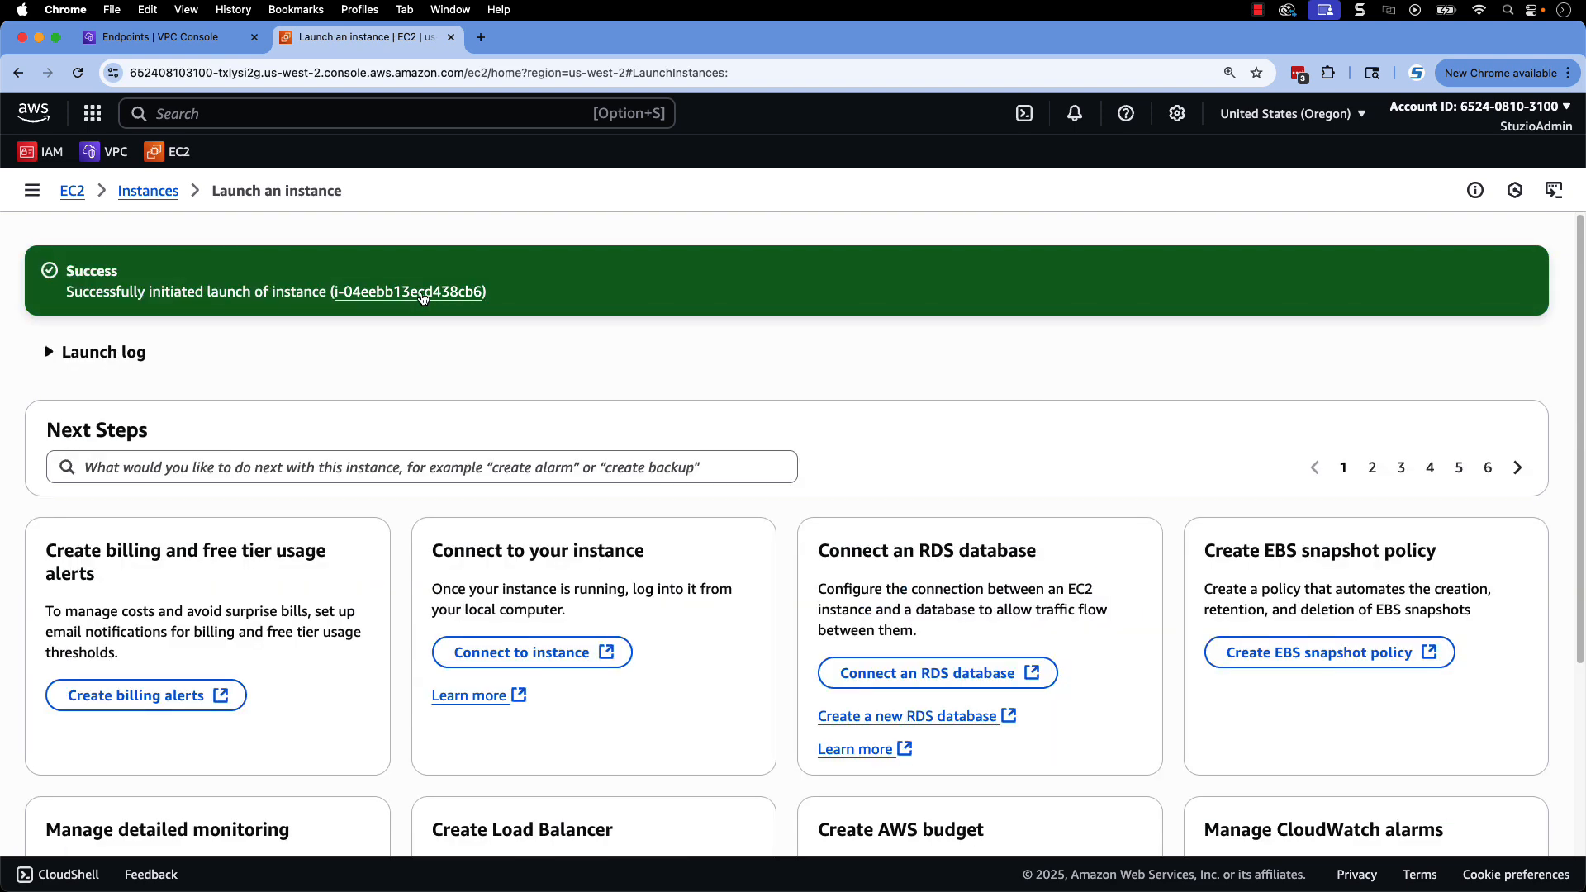
{"action": "left_click", "coordinate": [421, 296]}
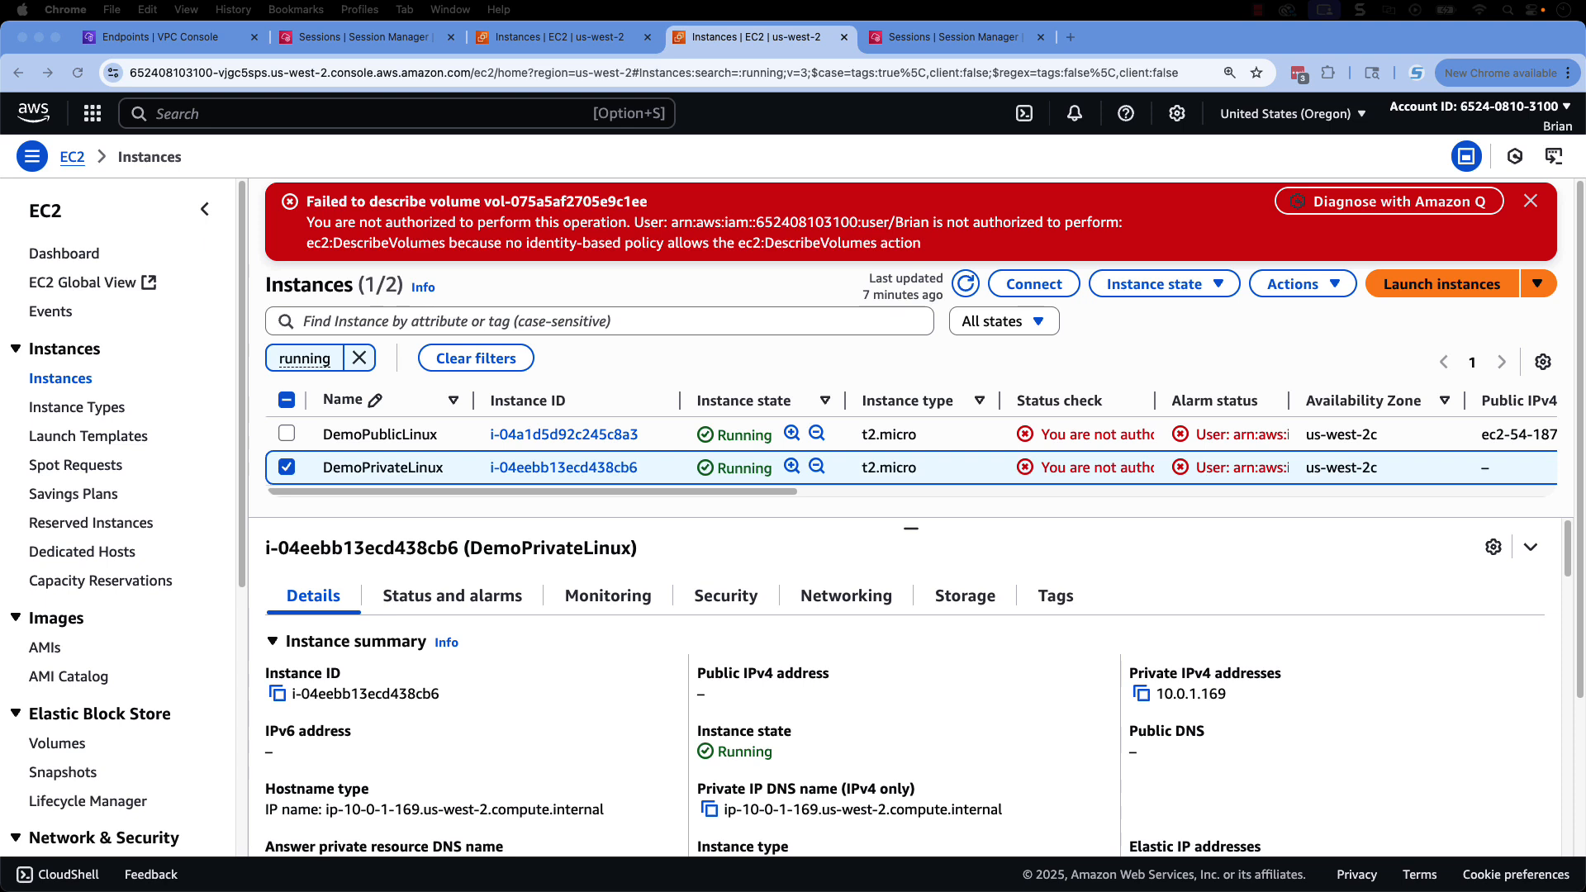
- Connect to the DemoPrivateLinux instance with Session Manager in the browser
{"action": "left_click", "coordinate": [1055, 287]}
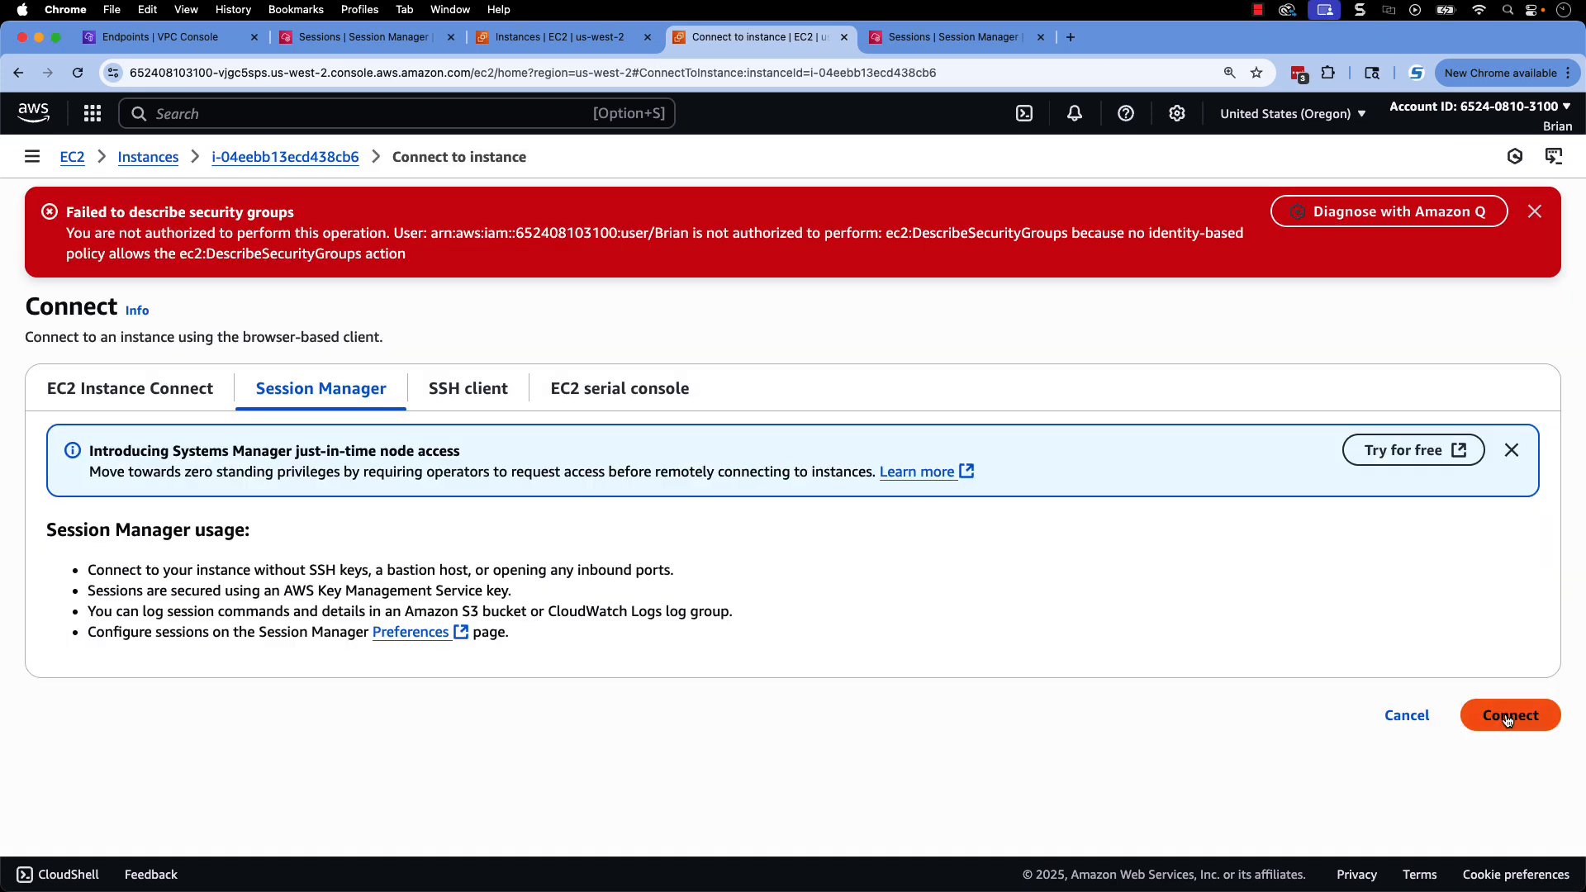
{"action": "left_click", "coordinate": [1509, 714]}
{"action": "left_click", "coordinate": [177, 336]}
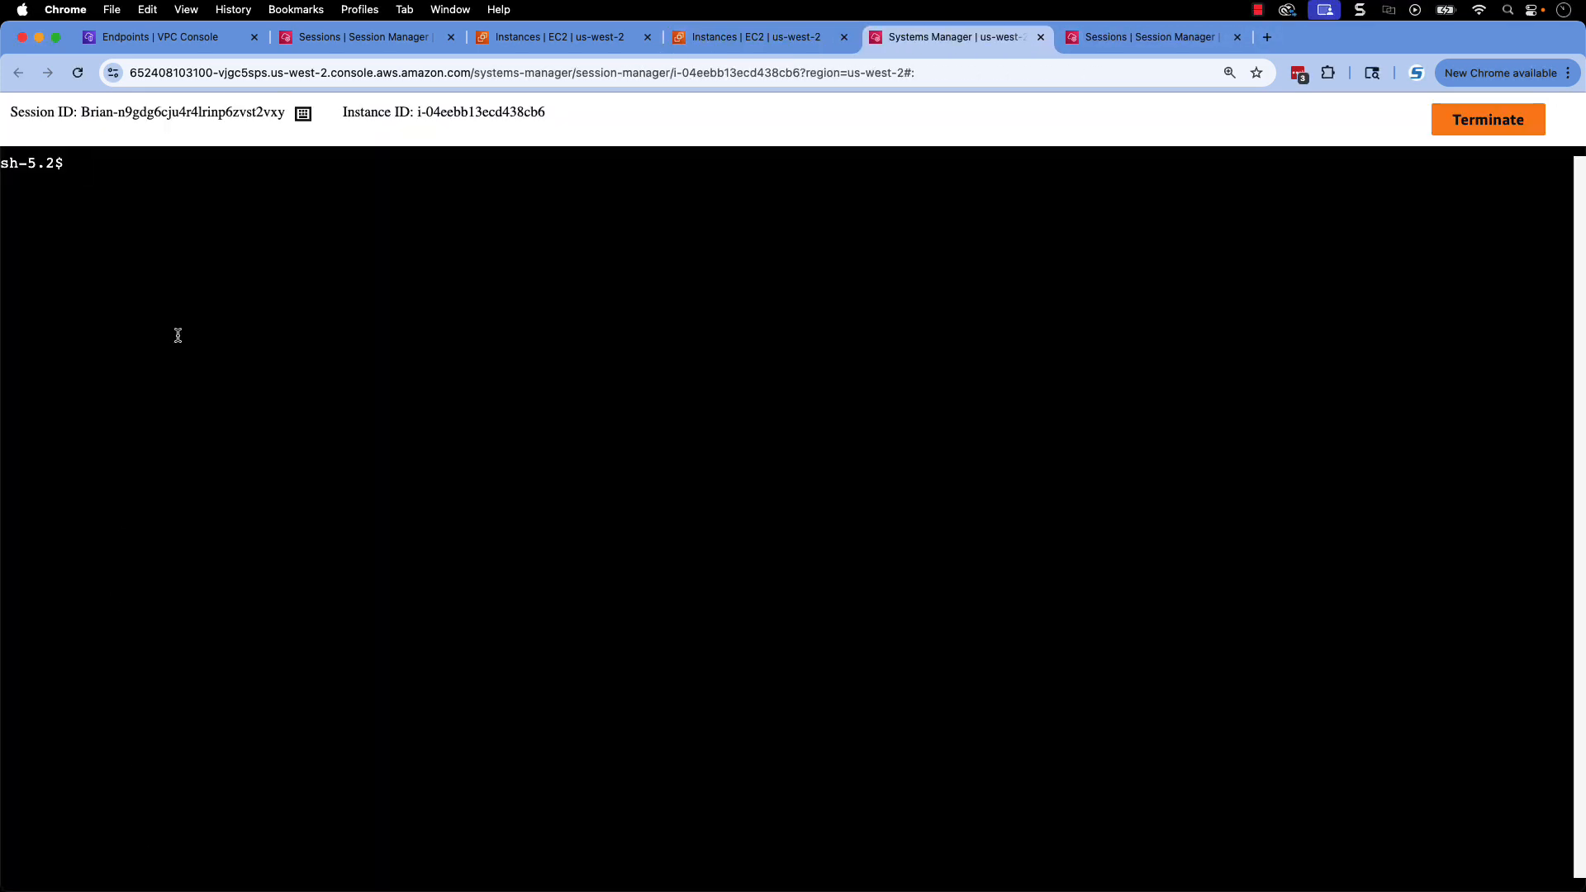
- Run pwd and ifconfig in the session shell of the private instance
{"action": "type", "text": "pwd"}
{"action": "key", "text": "Return"}
{"action": "type", "text": "ifconfig"}
{"action": "key", "text": "Return"}
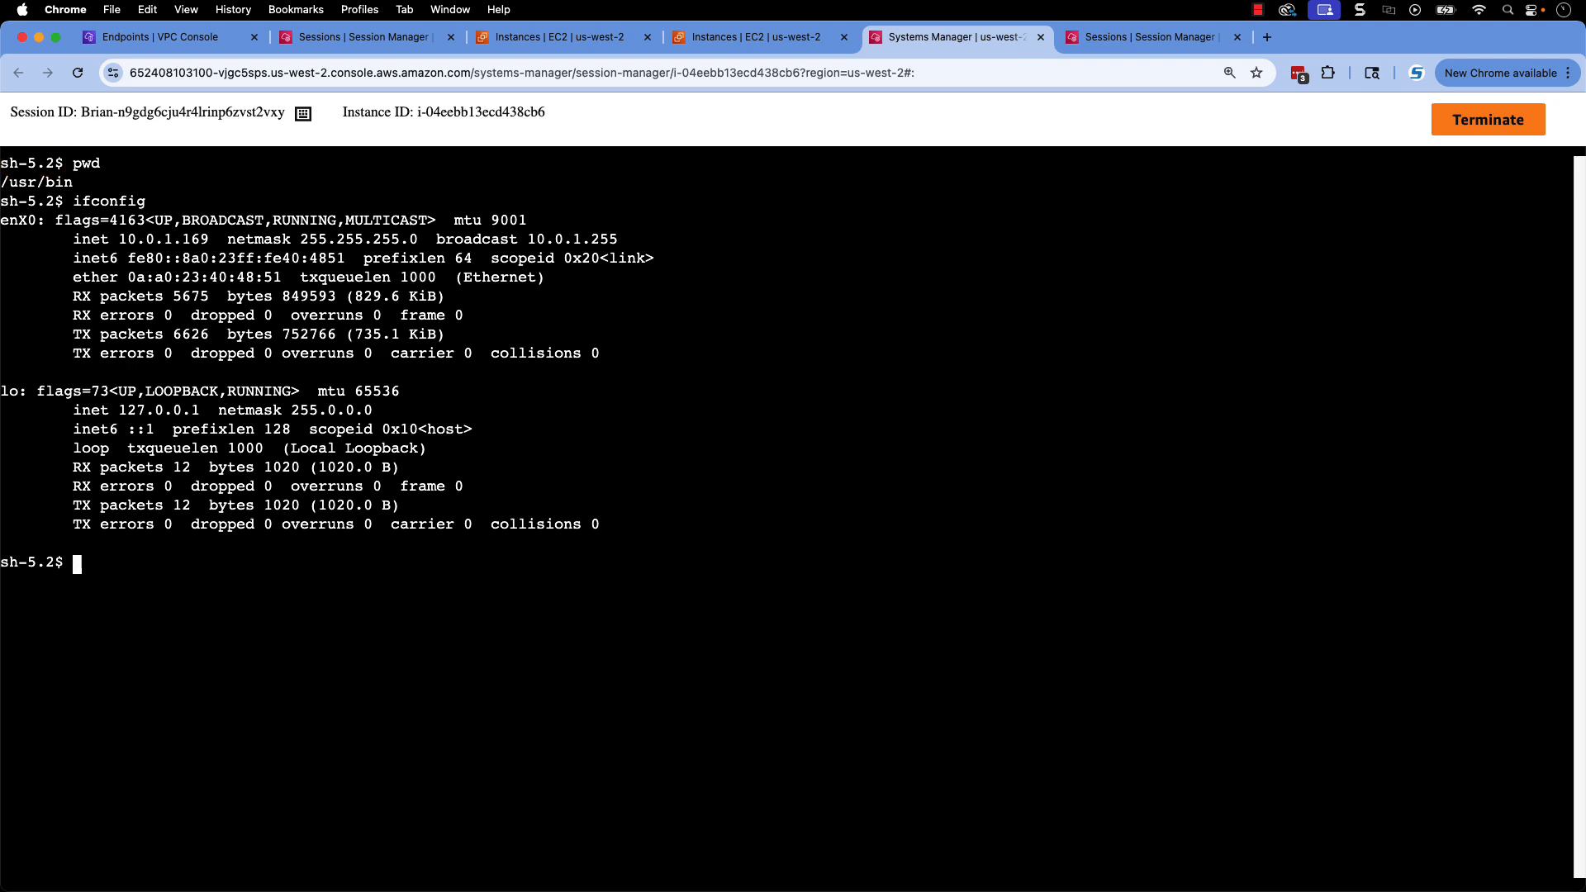
- End the browser-based session with exit and close the terminated session window
{"action": "type", "text": "exit"}
{"action": "key", "text": "Return"}
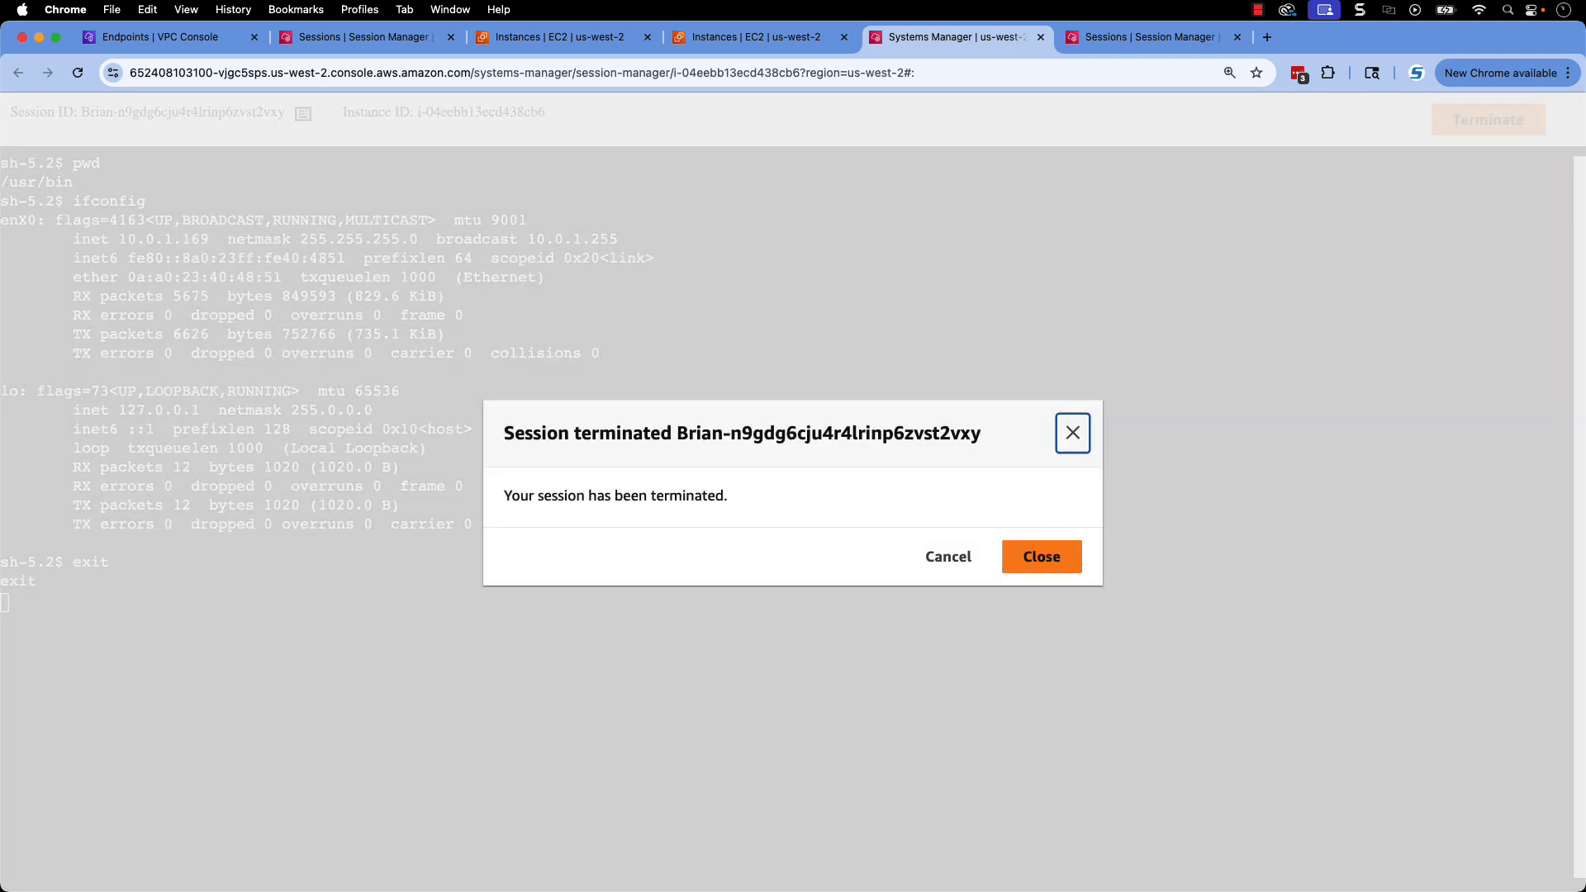
{"action": "left_click", "coordinate": [1030, 568]}
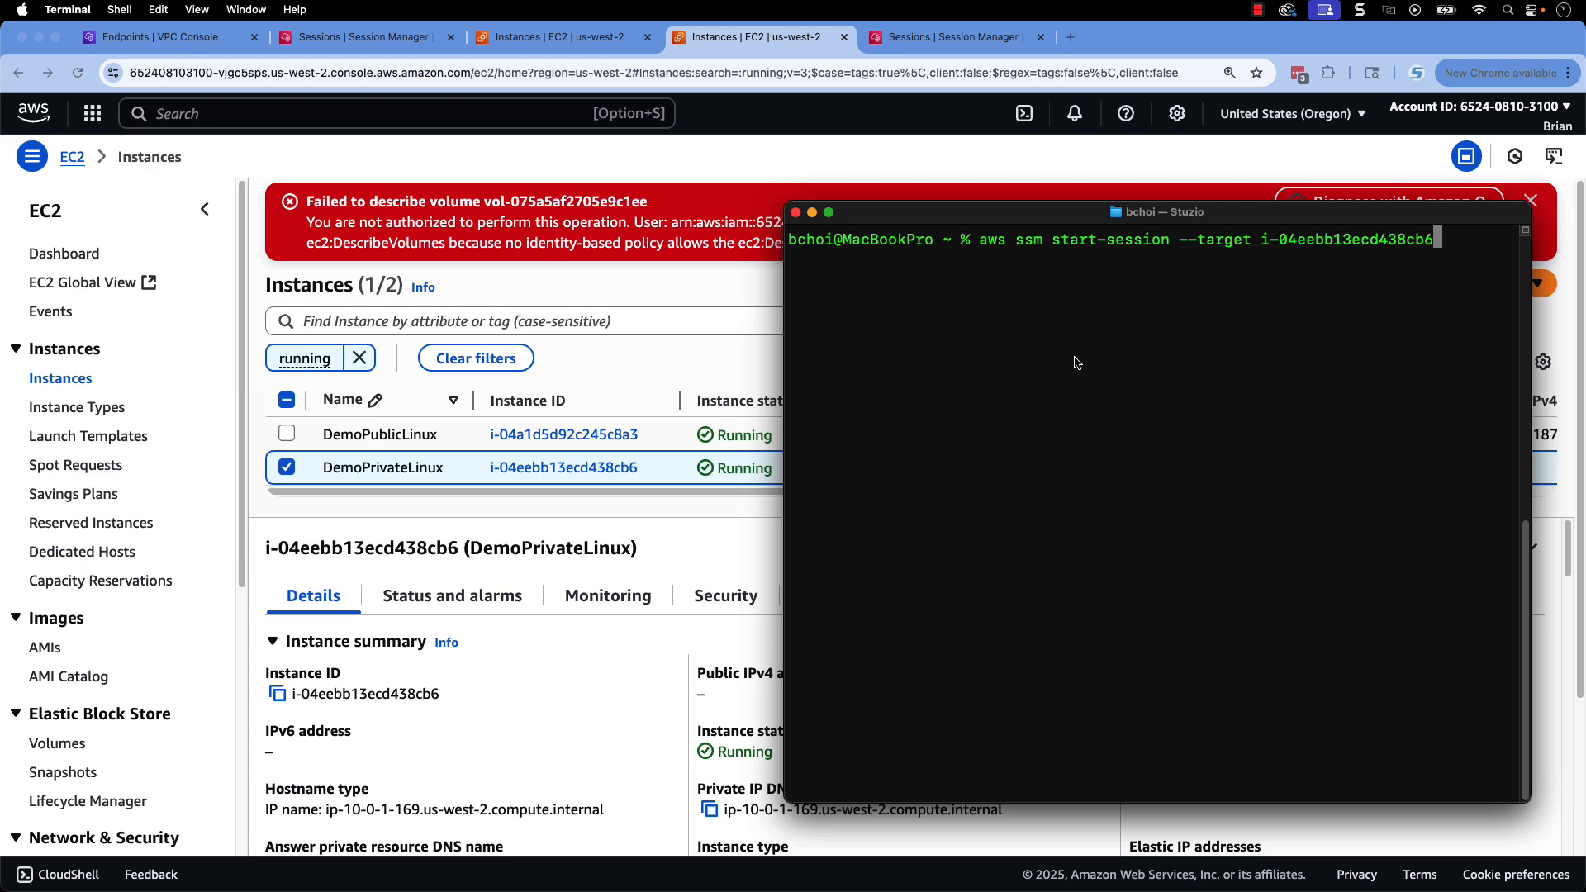
- In Terminal, run aws ssm start-session --target i-04eebb13ecd438cb6 and run ifconfig in the session
{"action": "key", "text": "Return"}
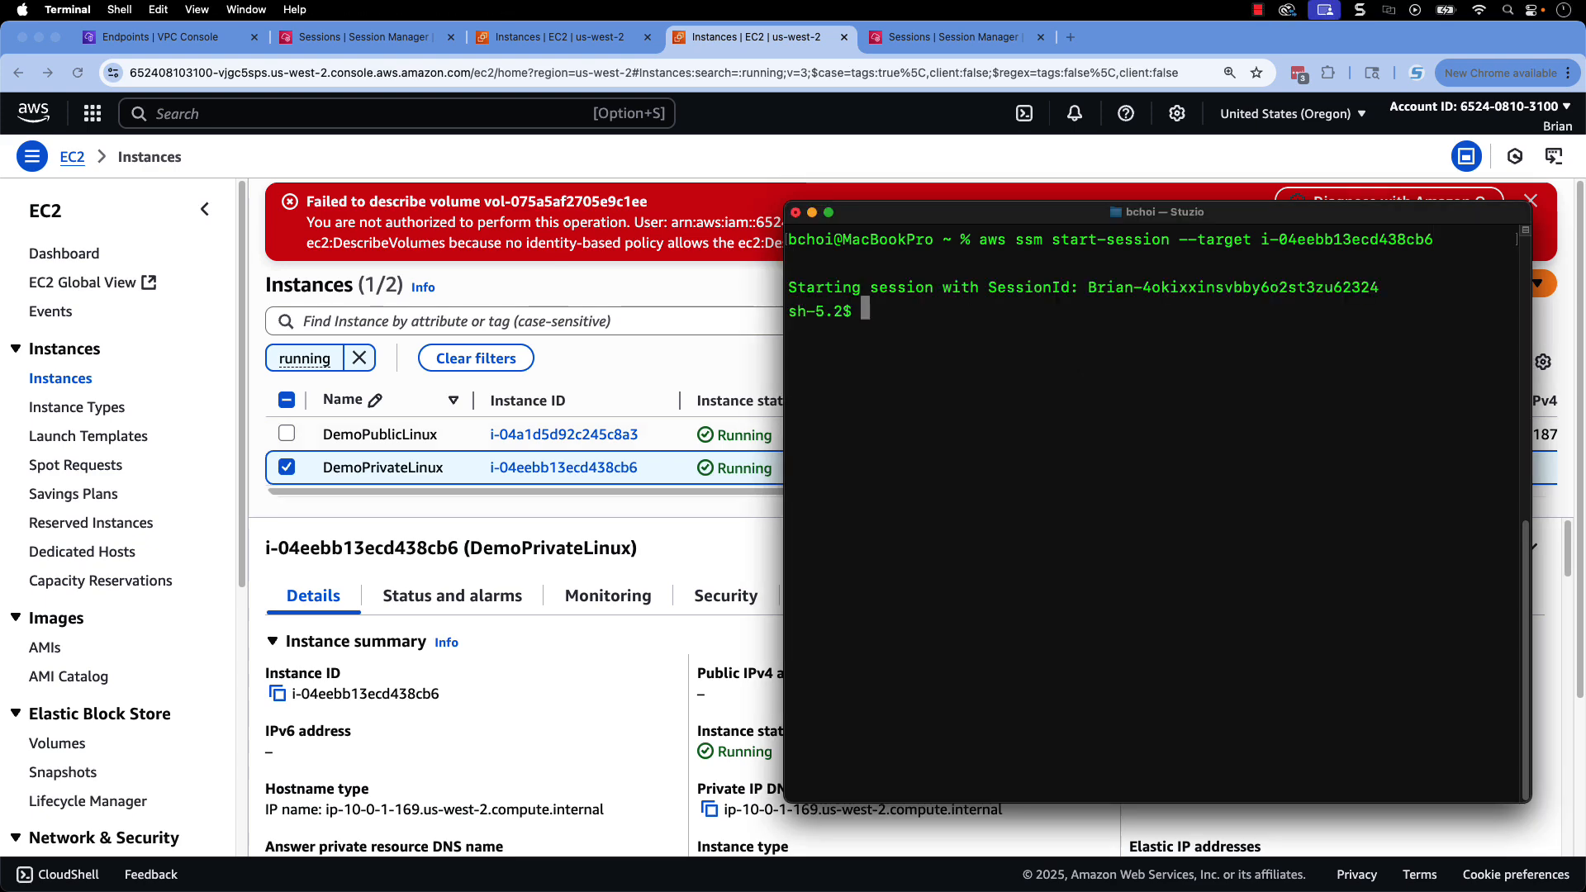
{"action": "type", "text": "ifconfig"}
{"action": "key", "text": "Return"}
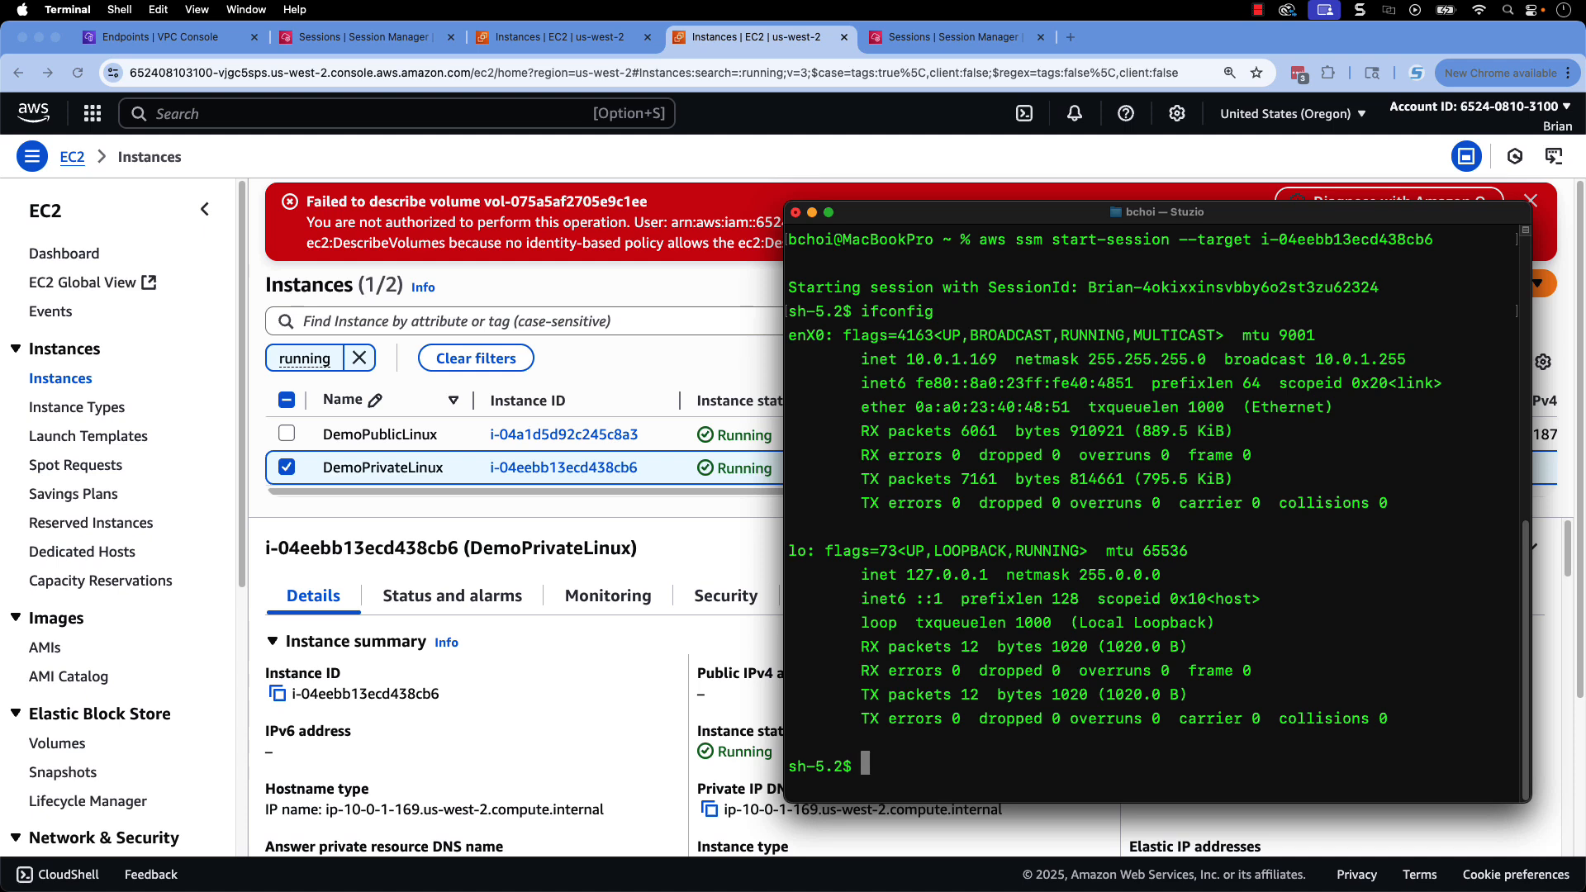
- Switch back to Chrome and open the Session Manager connection page for the DemoPublicLinux instance
{"action": "left_click", "coordinate": [785, 42]}
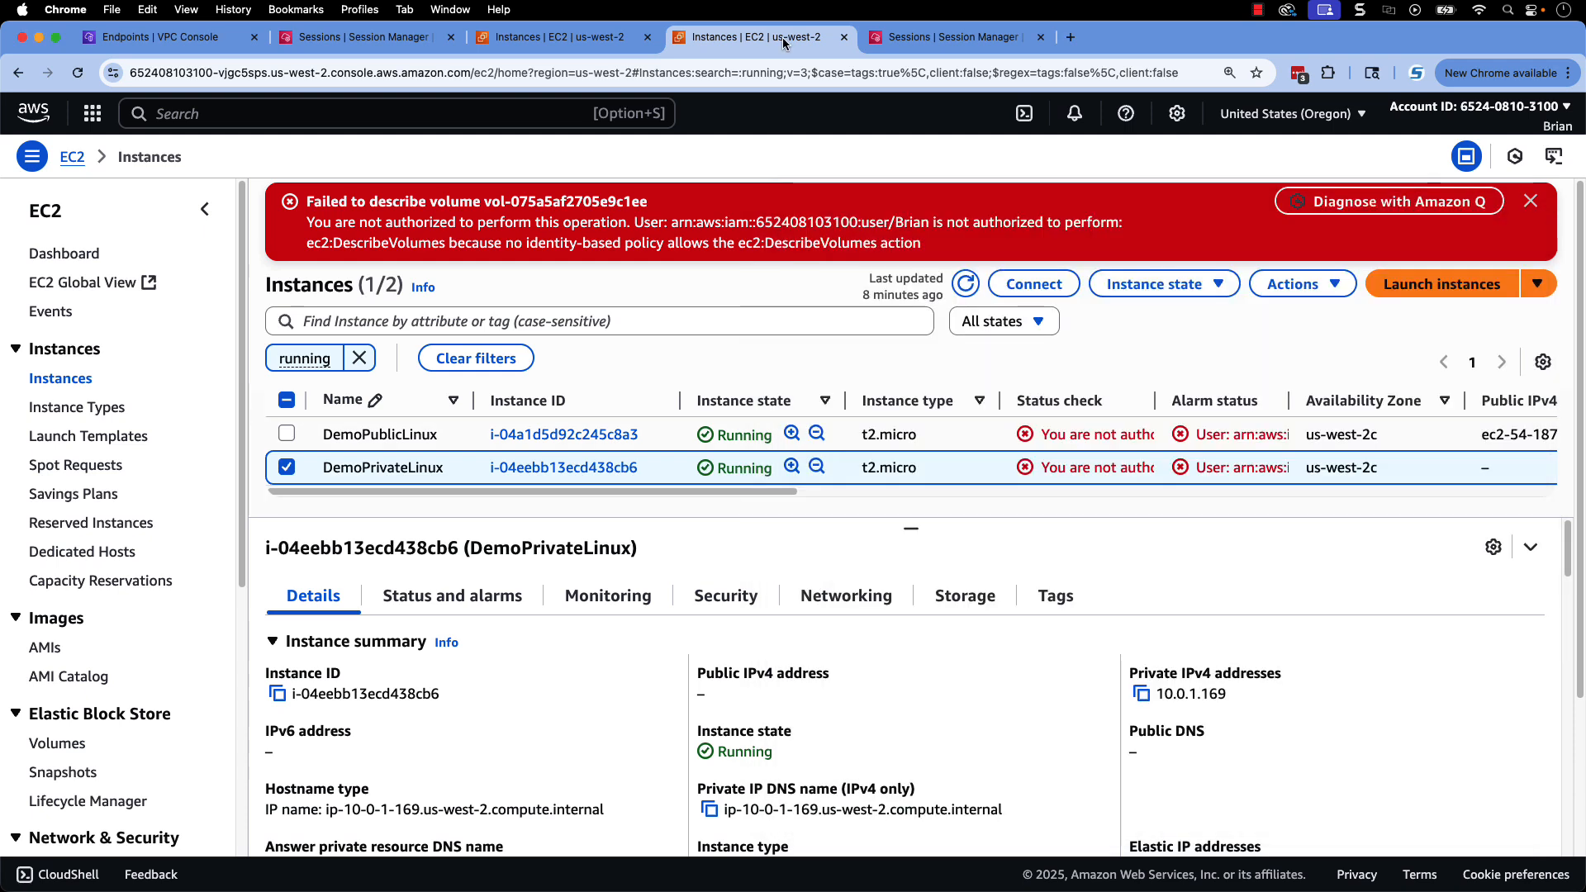
{"action": "left_click", "coordinate": [983, 43]}
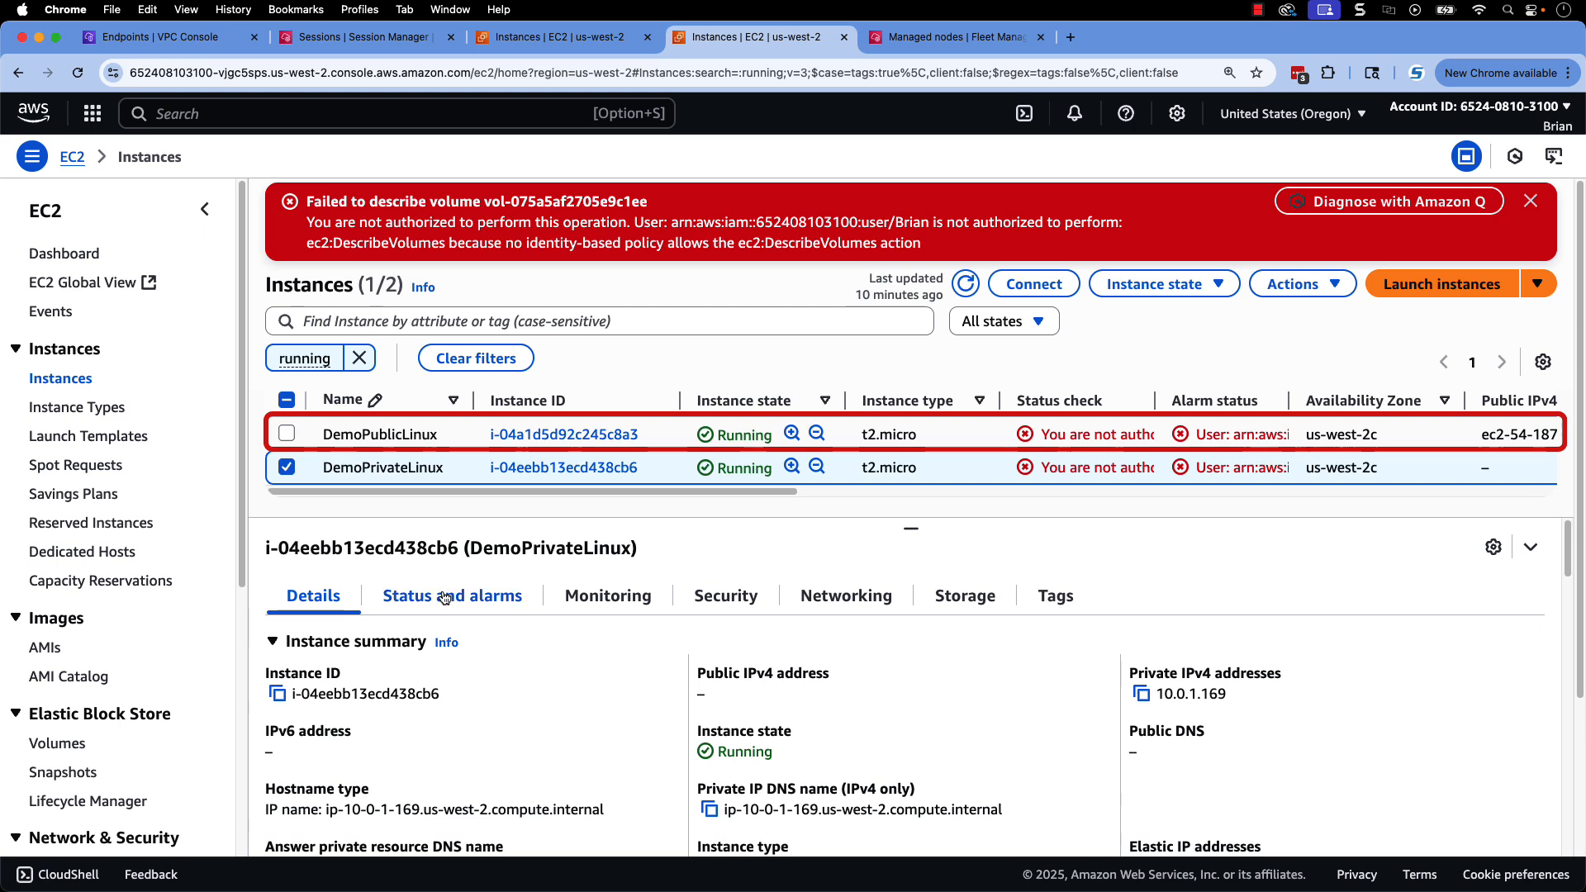
{"action": "left_click", "coordinate": [285, 466]}
{"action": "mouse_move", "coordinate": [326, 429]}
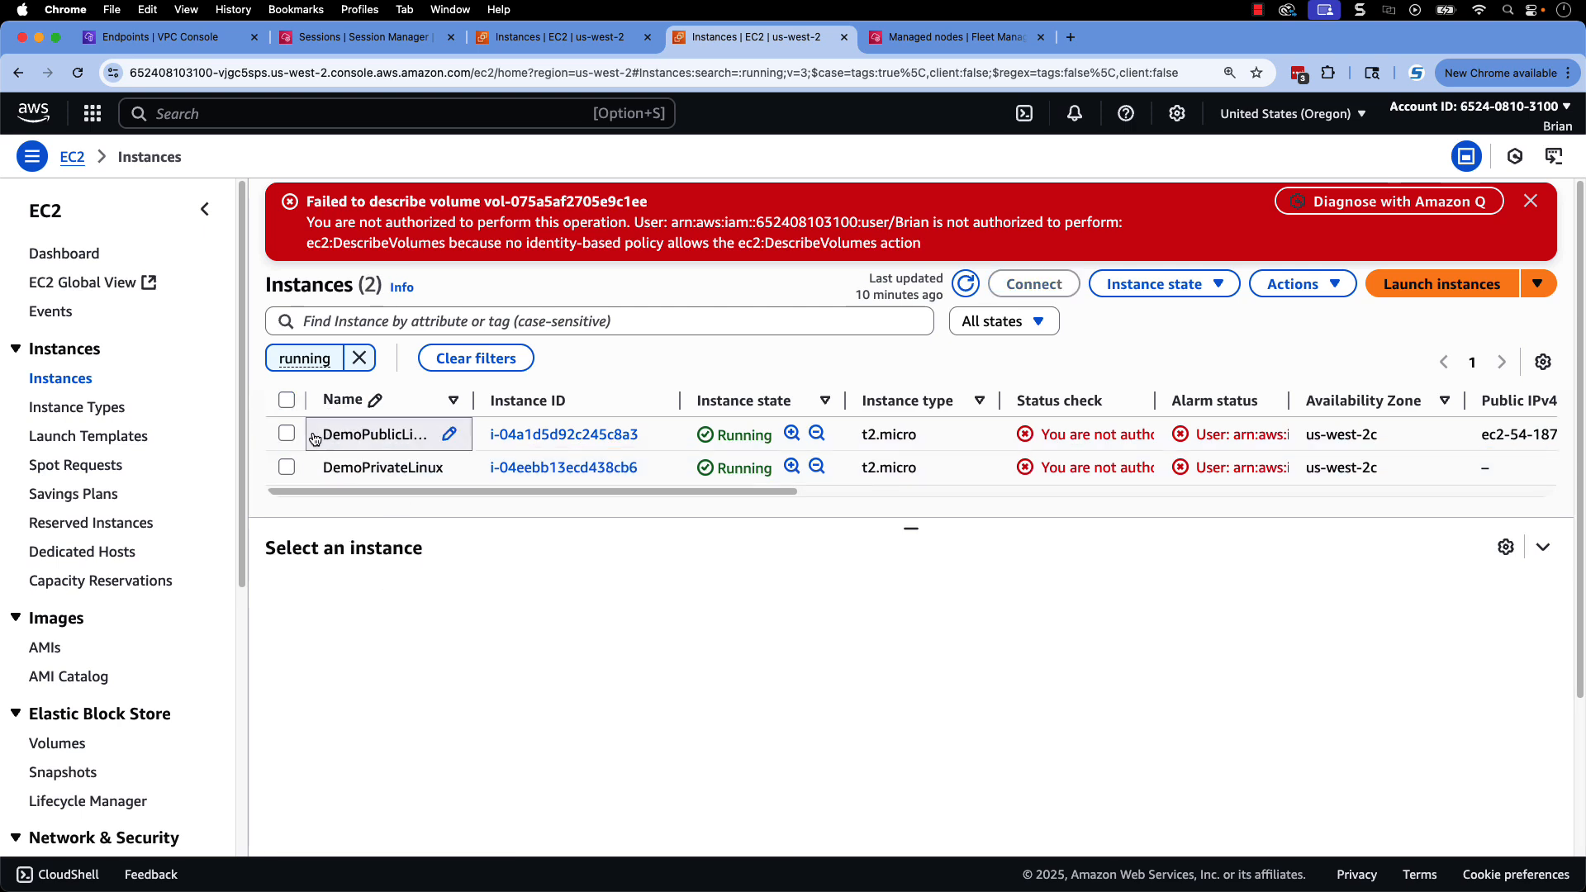
{"action": "left_click", "coordinate": [286, 434]}
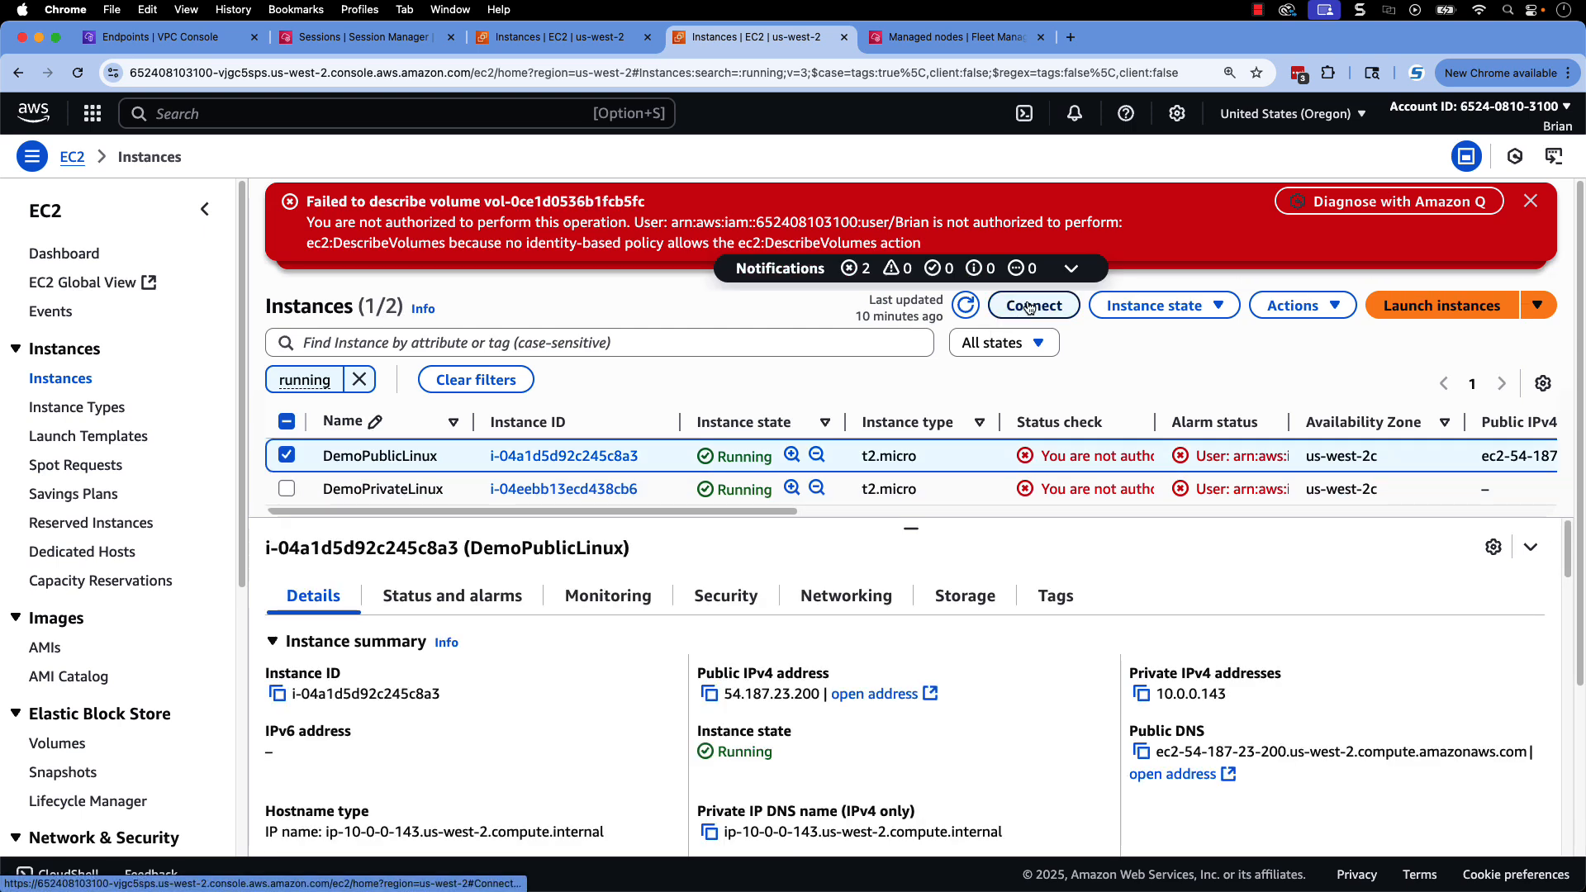
{"action": "left_click", "coordinate": [1029, 307]}
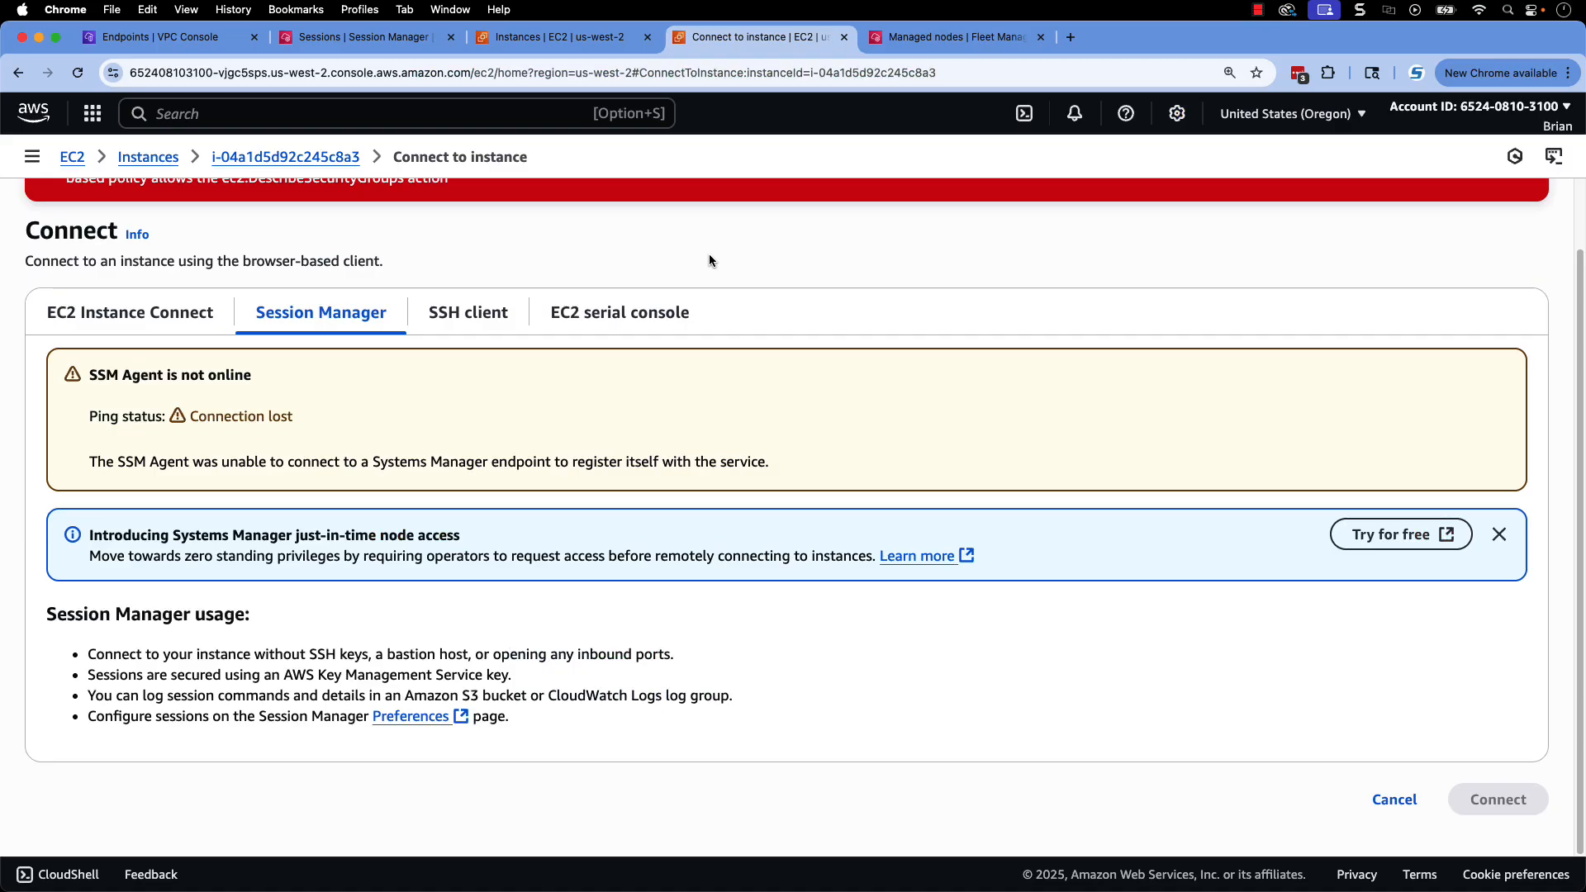
- Edit the inbound rules of the SSM-VPCEndPoint-SG security group in the VPC console and add a second rule of type HTTPS
{"action": "left_click", "coordinate": [161, 36]}
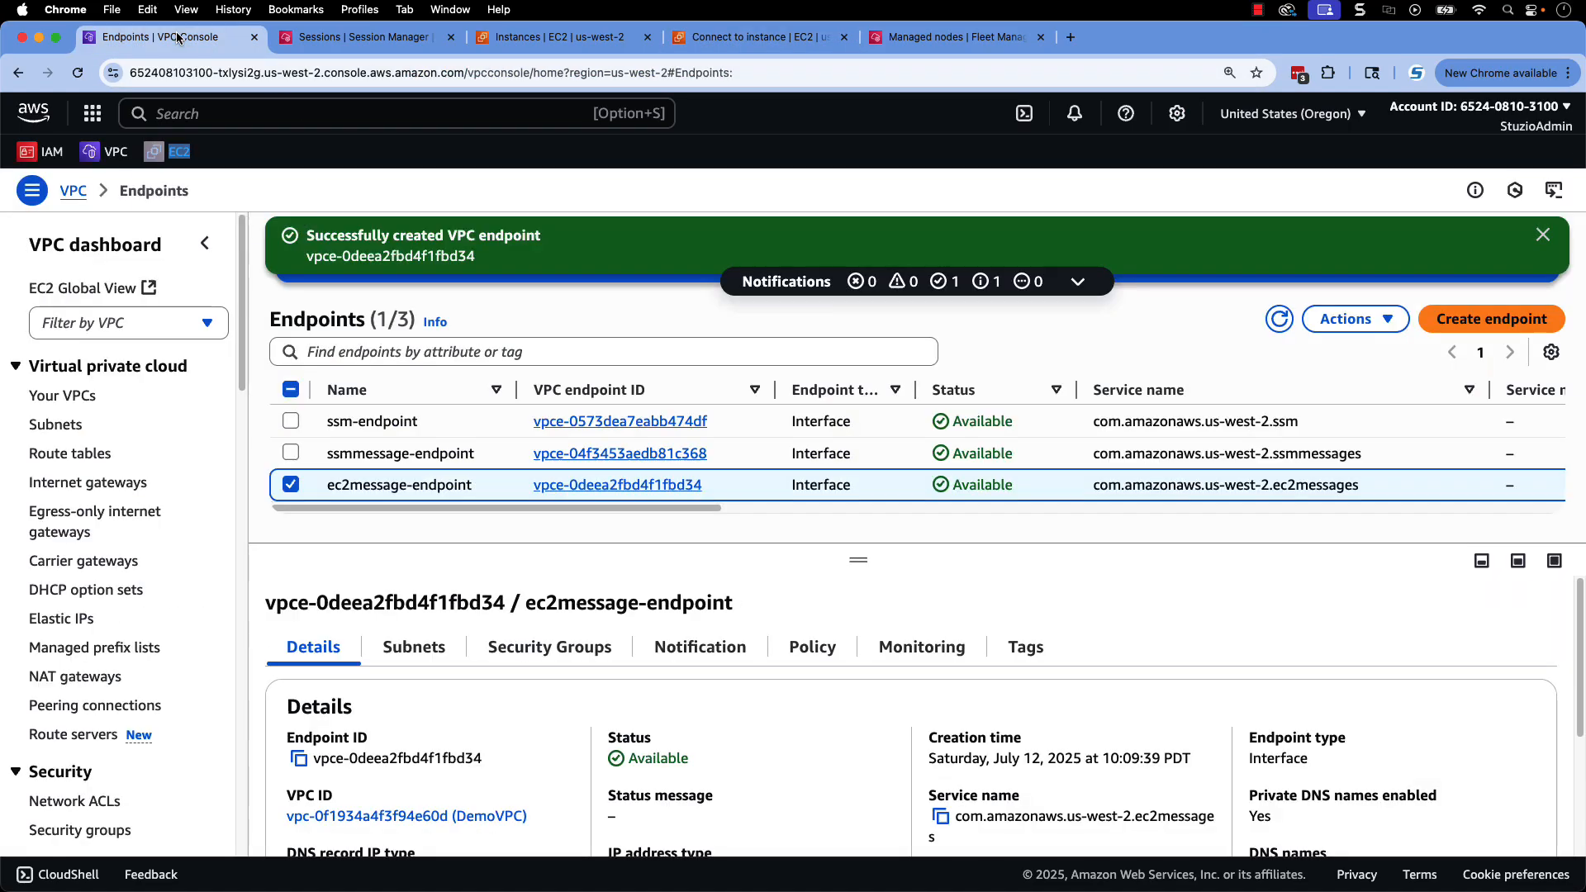
{"action": "left_click", "coordinate": [95, 829]}
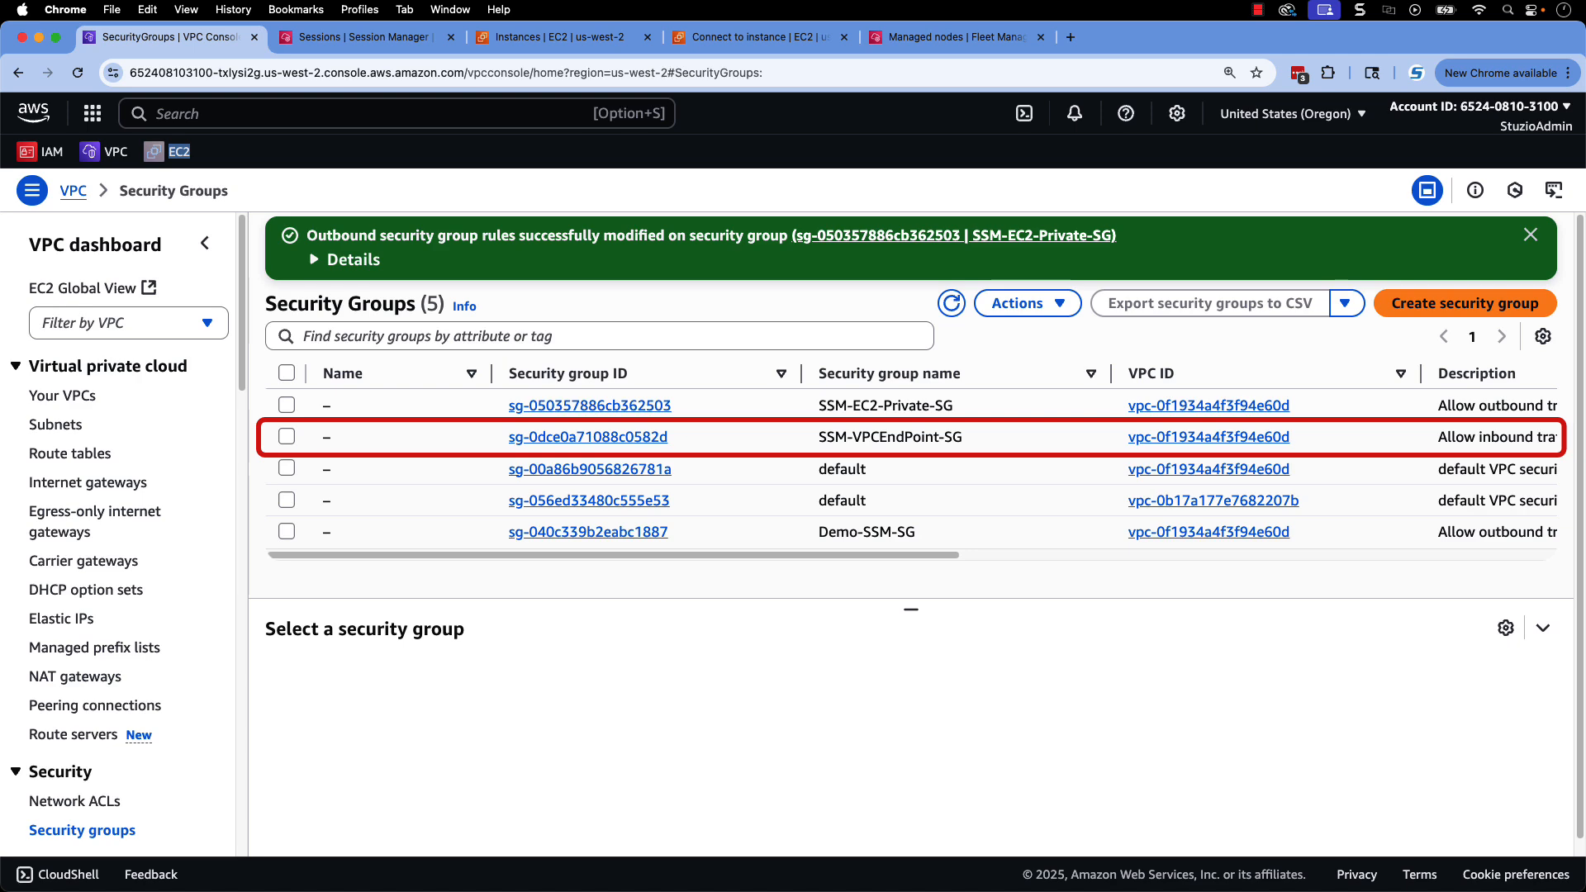
{"action": "left_click", "coordinate": [602, 437]}
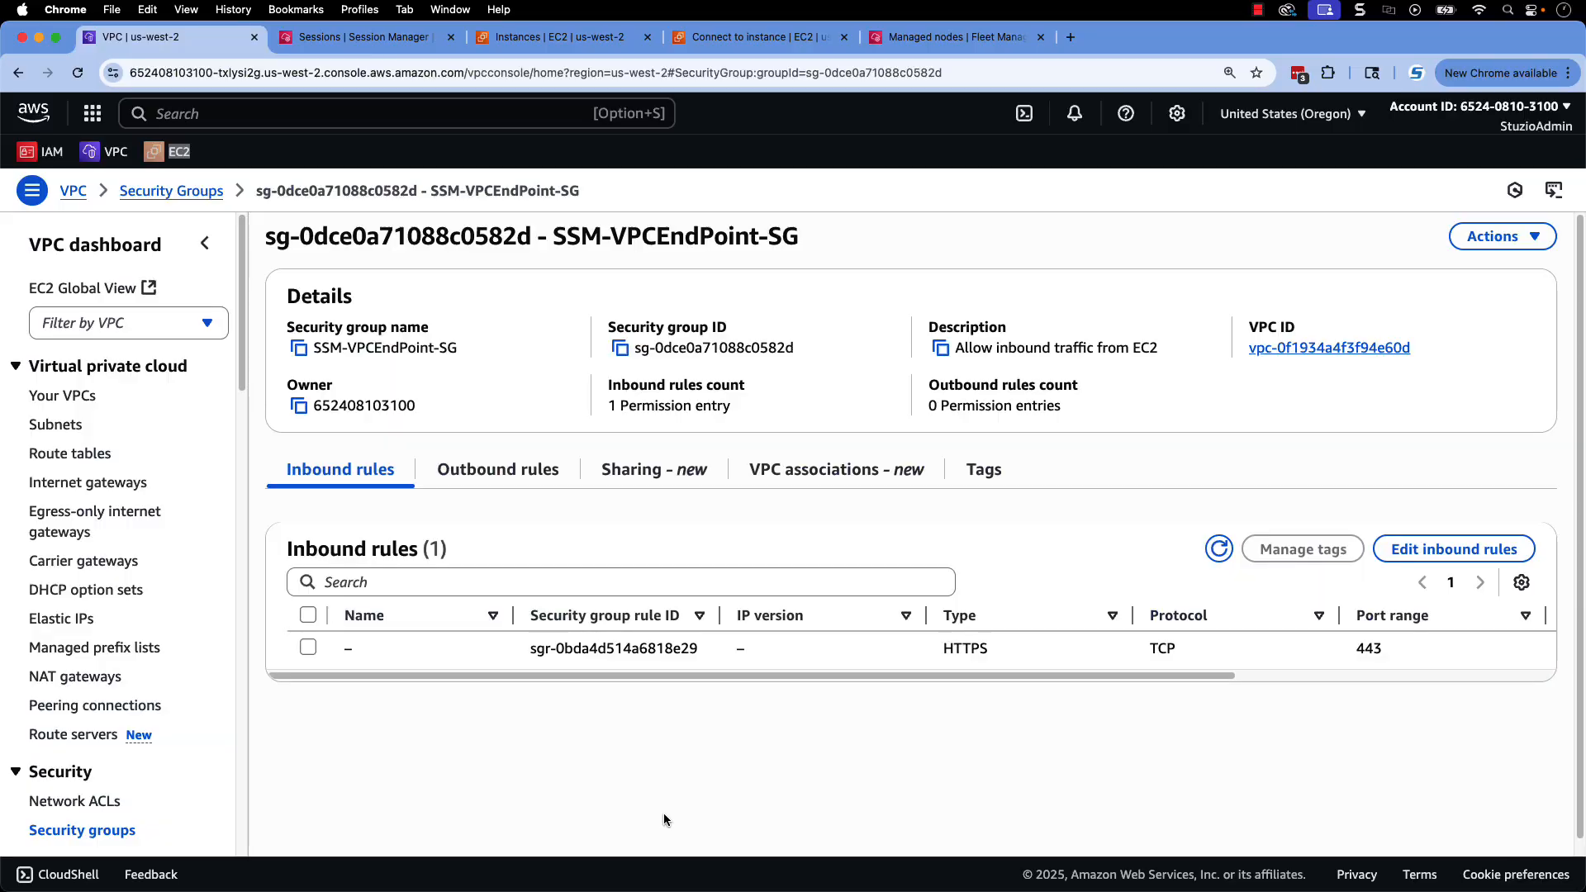
{"action": "left_click", "coordinate": [1453, 549]}
{"action": "left_click", "coordinate": [86, 489]}
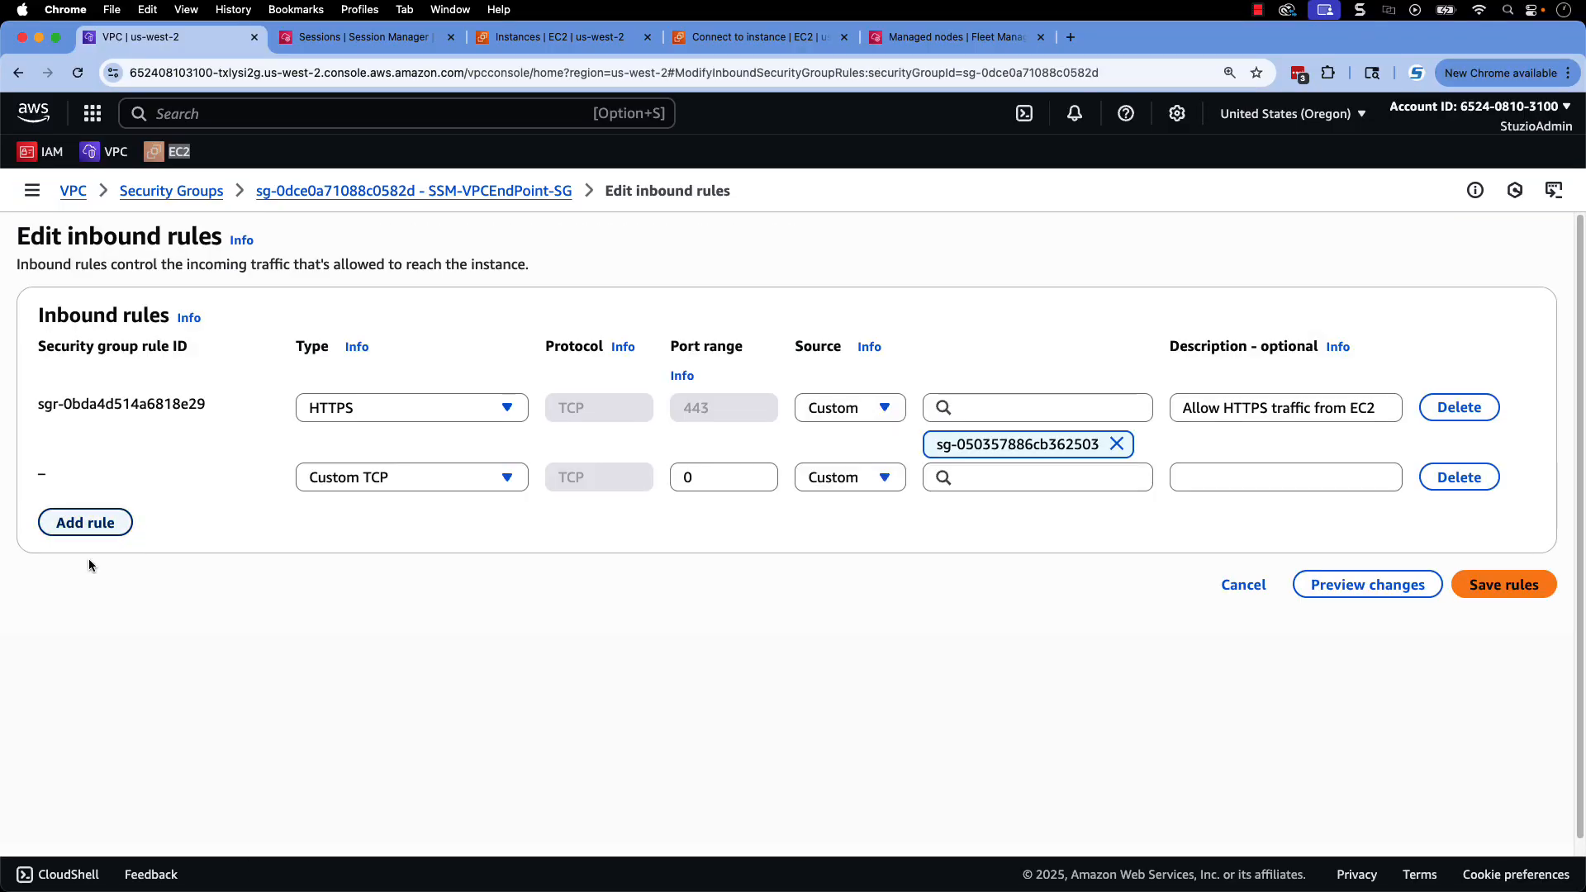
{"action": "left_click", "coordinate": [496, 477]}
{"action": "type", "text": "https"}
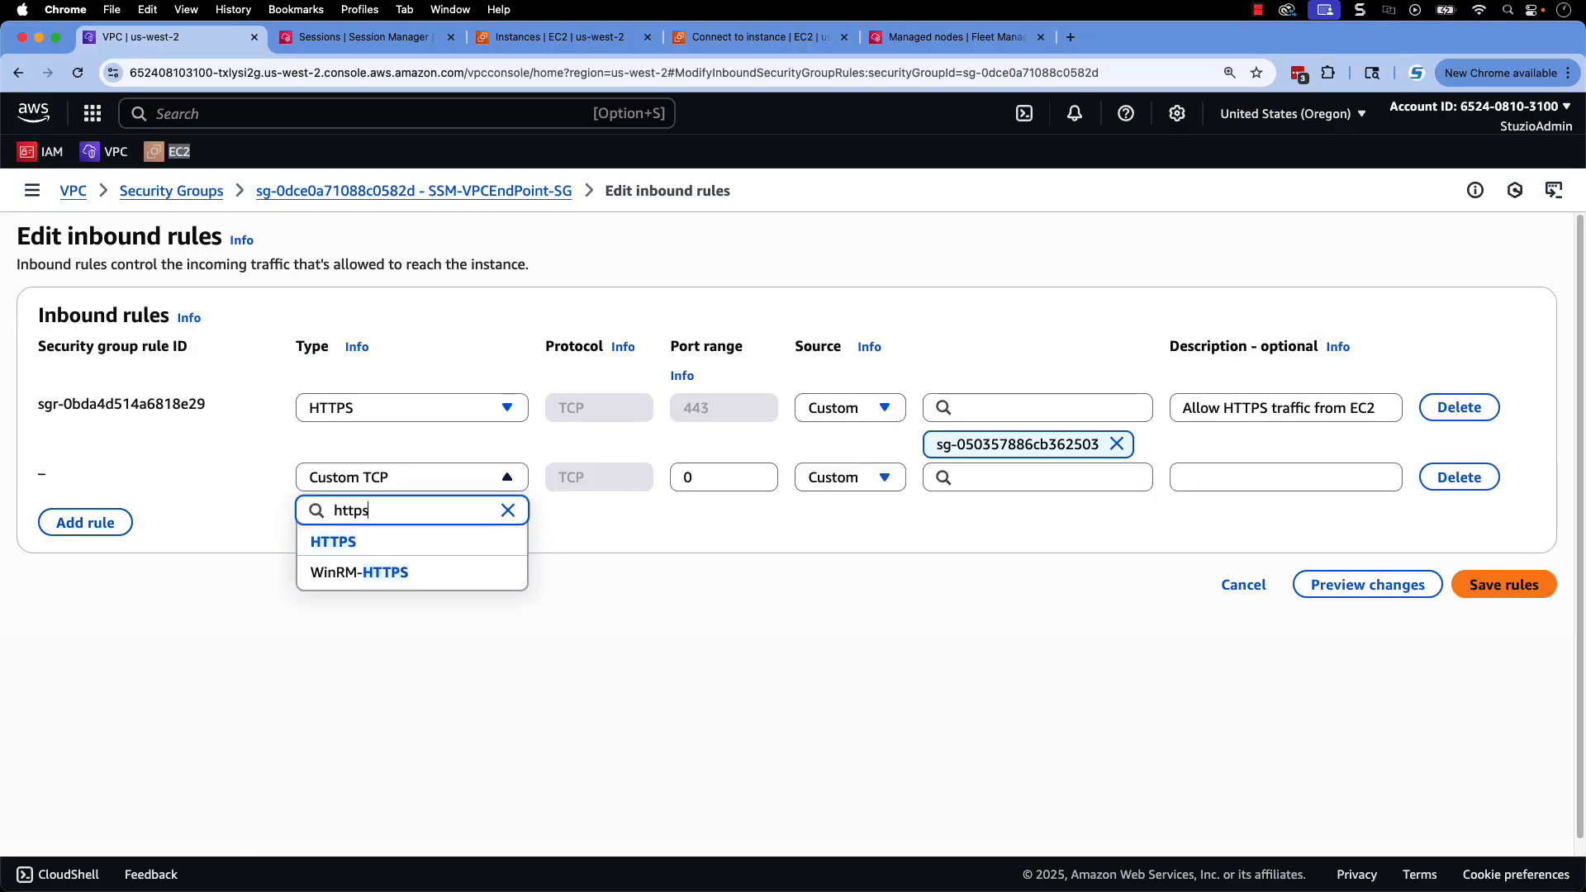
{"action": "left_click", "coordinate": [341, 542]}
- Set the new inbound rule's source to Demo-SSM-SG, describe it as "Allow HTTPS from Public EC2" and save the rules
{"action": "left_click", "coordinate": [1079, 477]}
{"action": "scroll", "coordinate": [1102, 652], "scroll_direction": "down", "scroll_amount": 10}
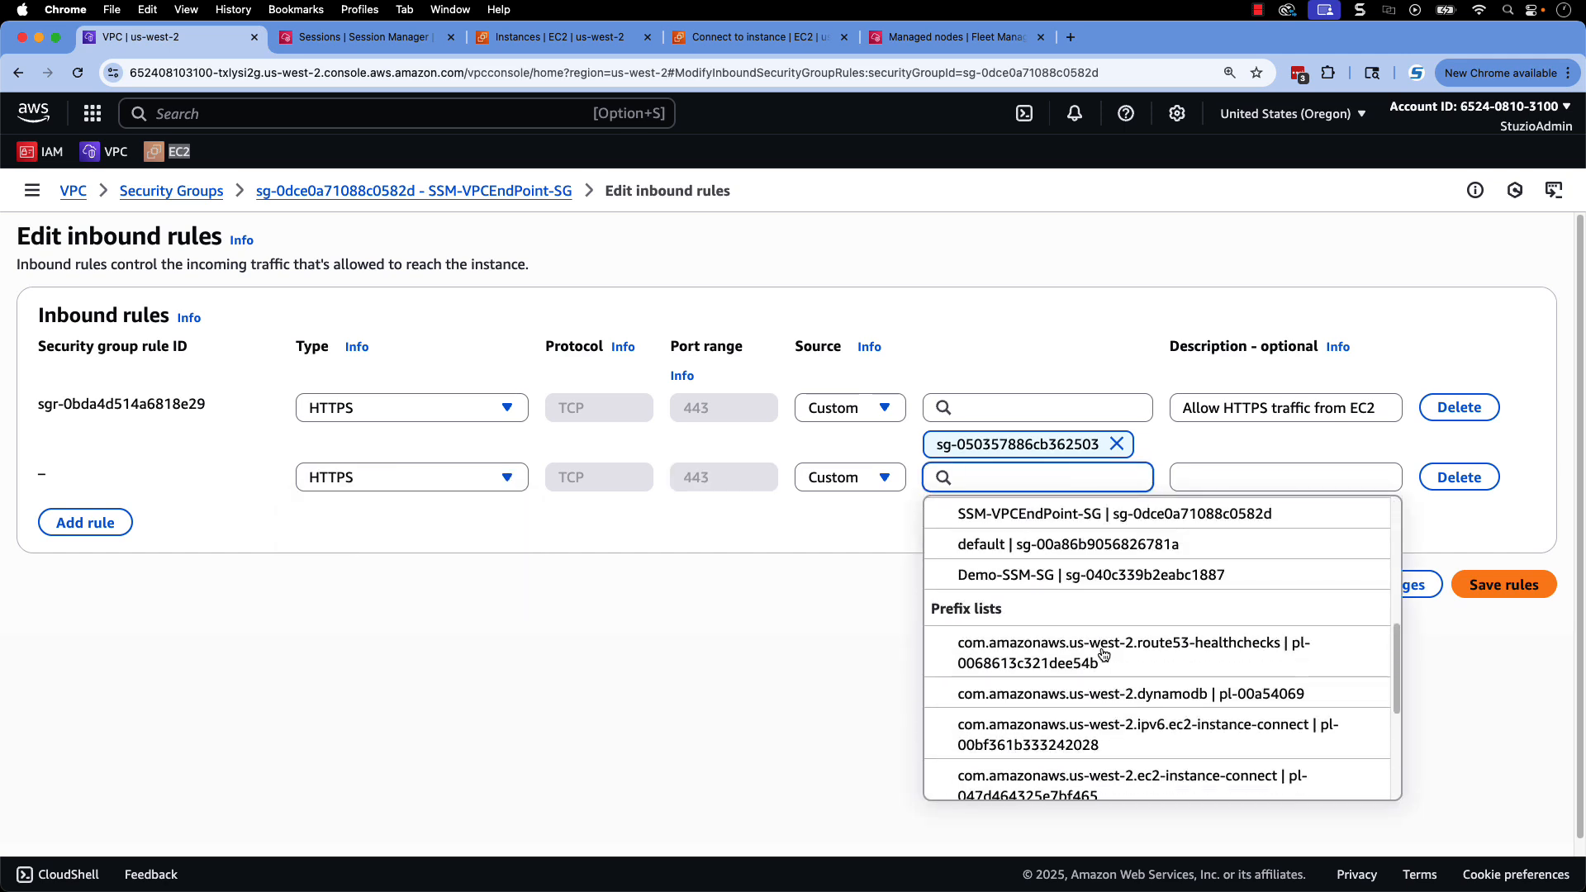
{"action": "scroll", "coordinate": [1327, 728], "scroll_direction": "up", "scroll_amount": 3}
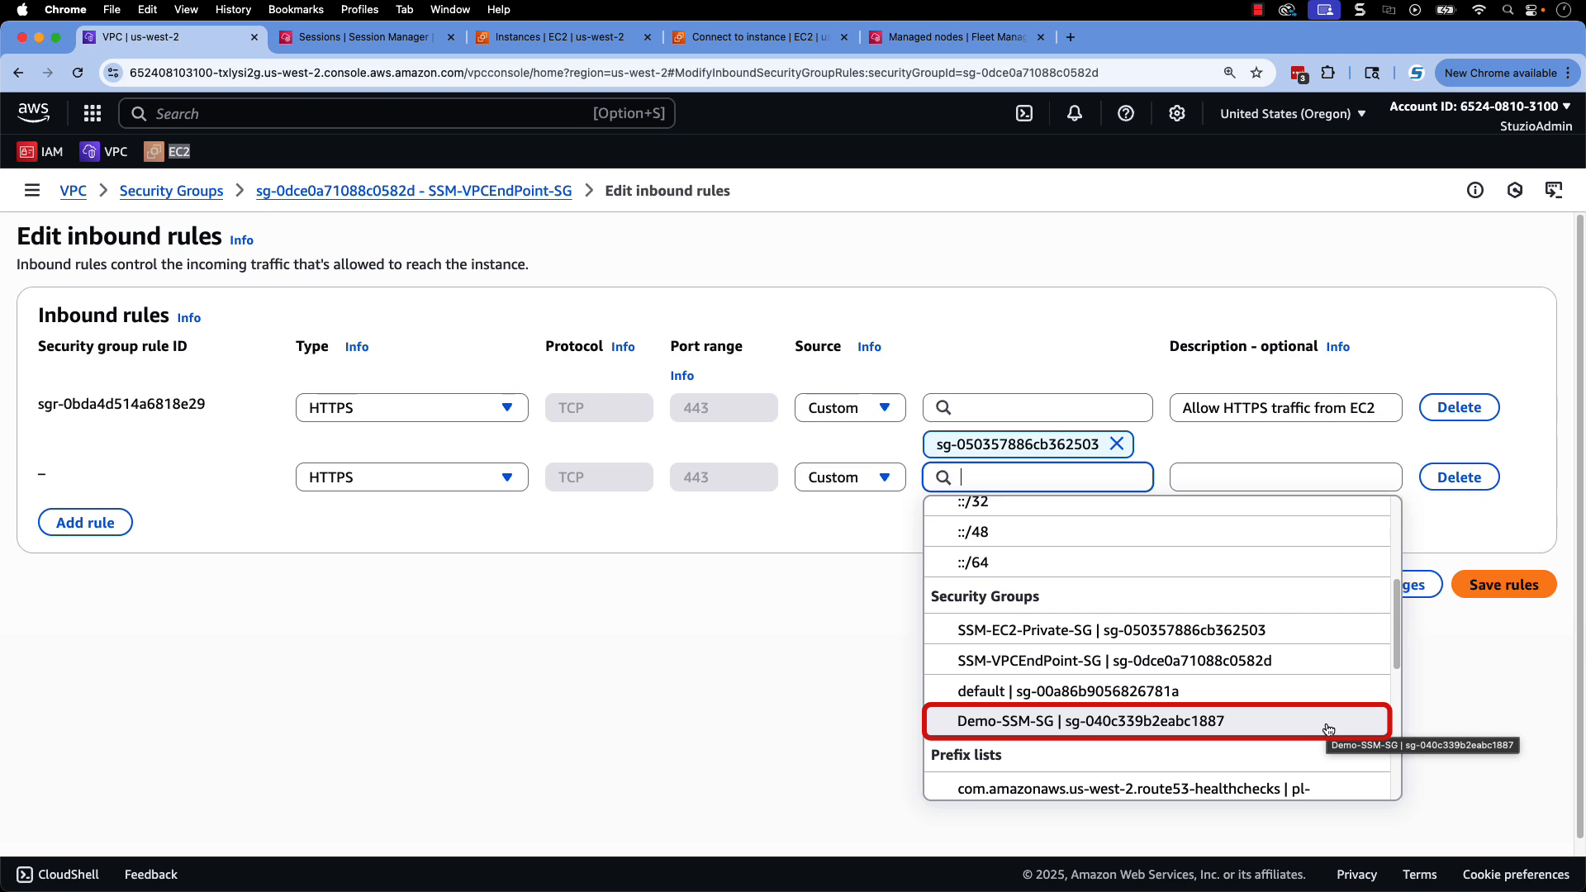
{"action": "left_click", "coordinate": [1328, 721]}
{"action": "key", "text": "Tab"}
{"action": "type", "text": "Allow HTTP"}
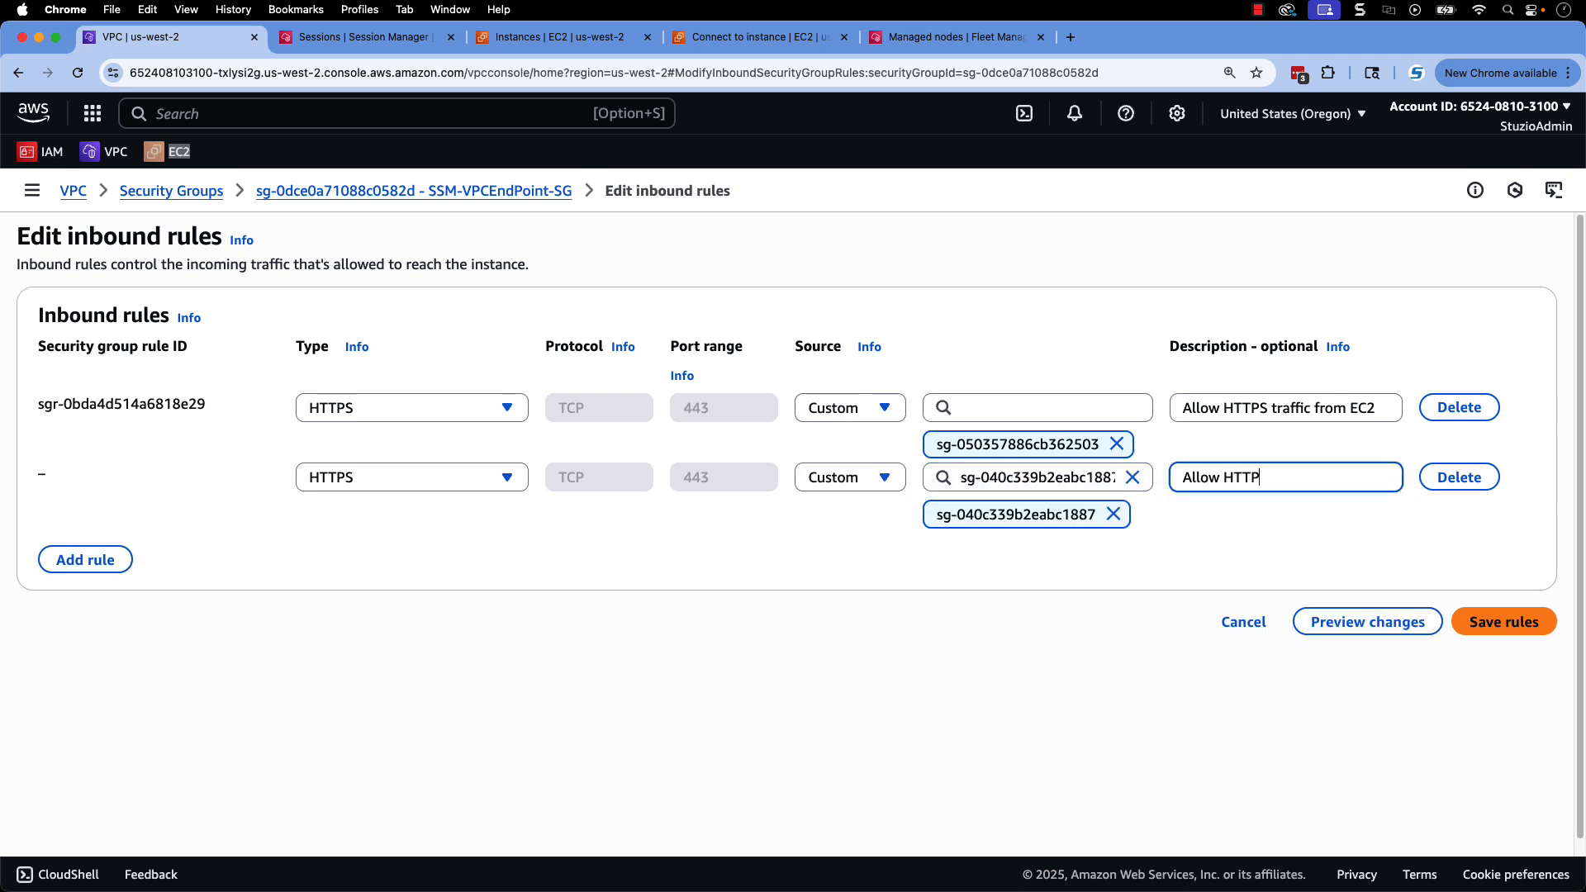
{"action": "type", "text": "S from Public EC2"}
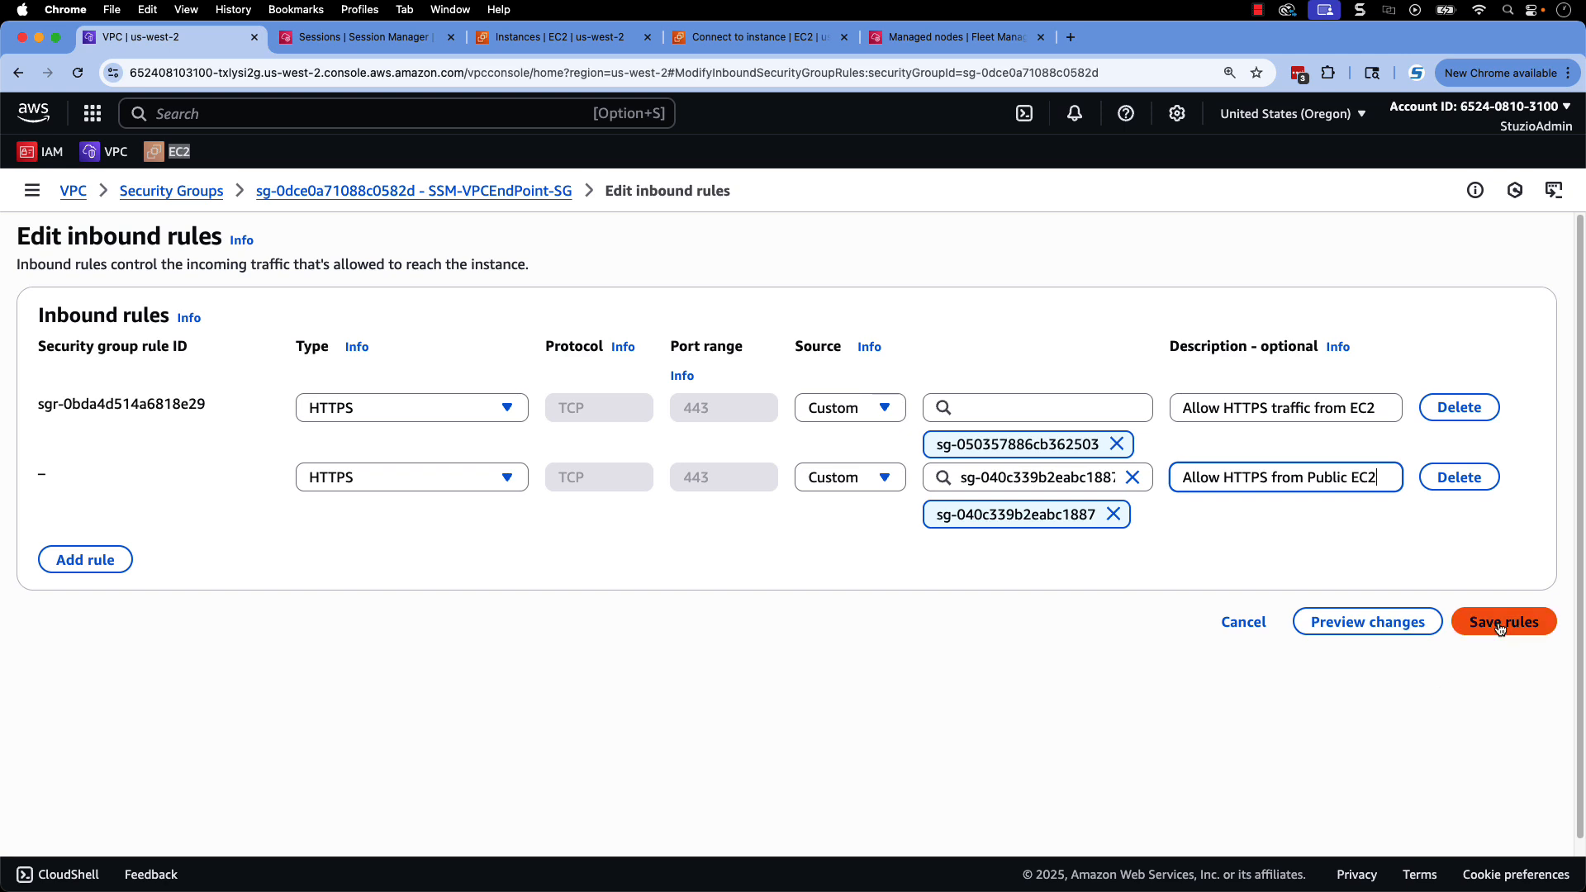
{"action": "left_click", "coordinate": [1498, 625]}
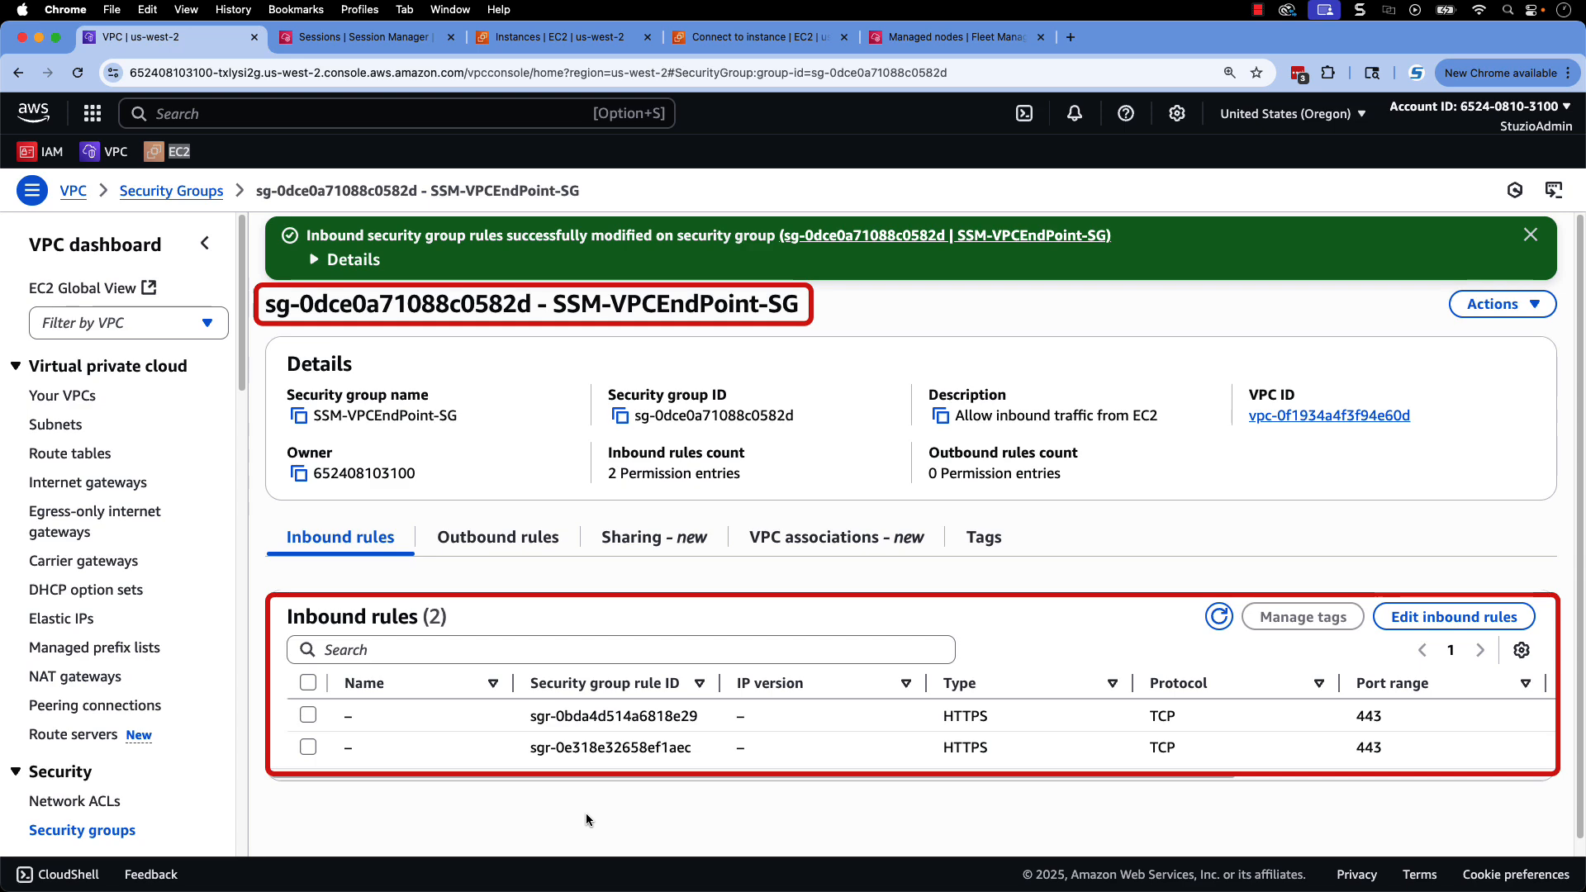
- Edit the outbound rules of the Demo-SSM-SG security group and delete the existing HTTPS rule to 0.0.0.0/0
{"action": "left_click", "coordinate": [142, 824]}
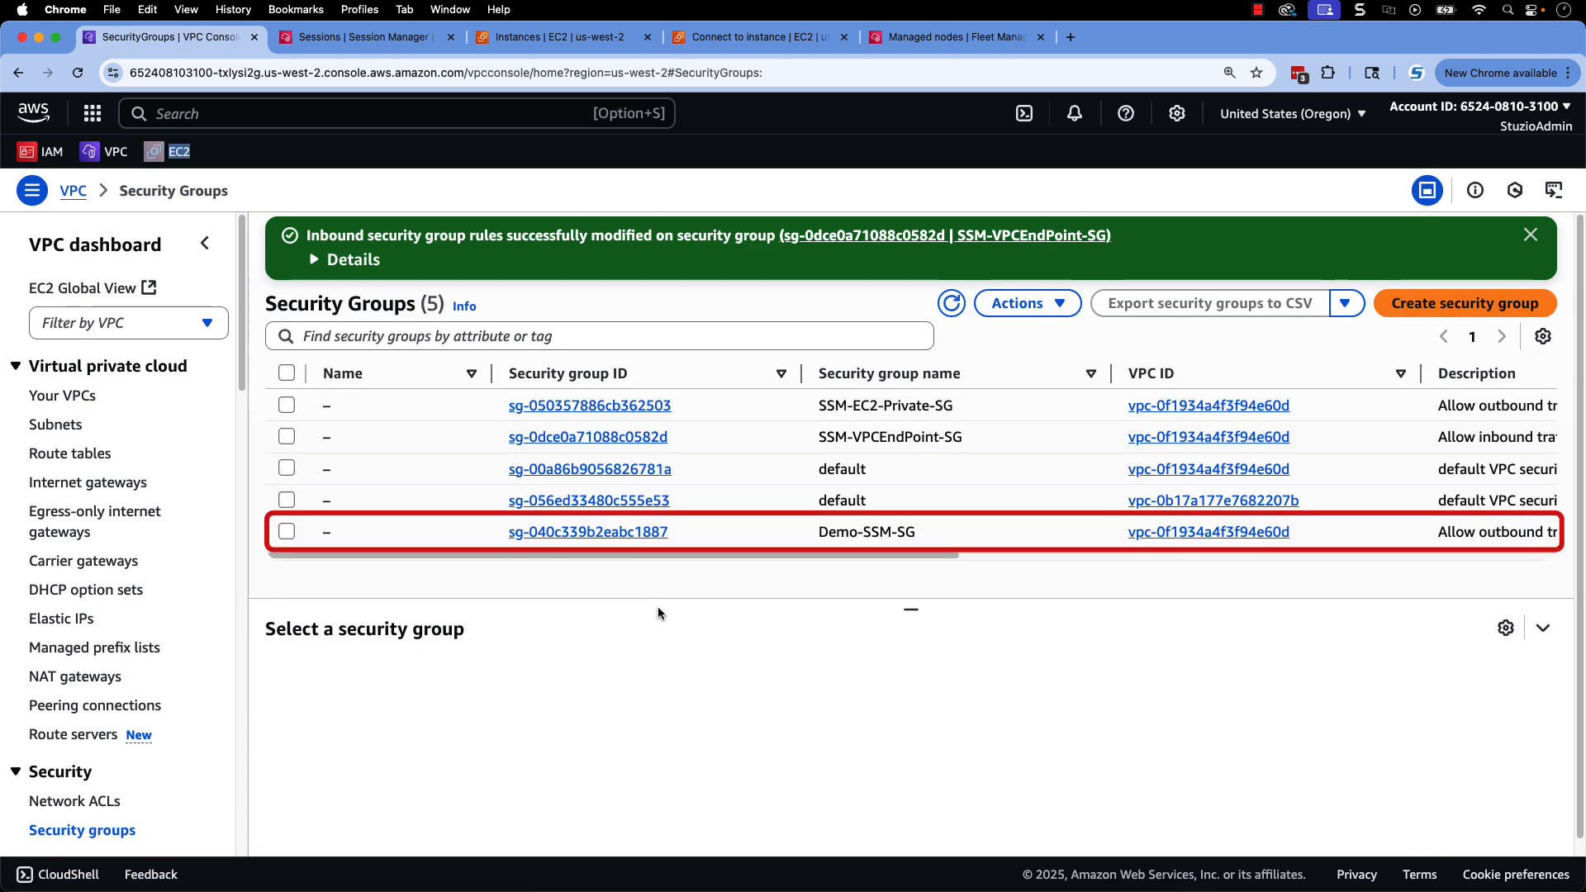
{"action": "left_click", "coordinate": [542, 532]}
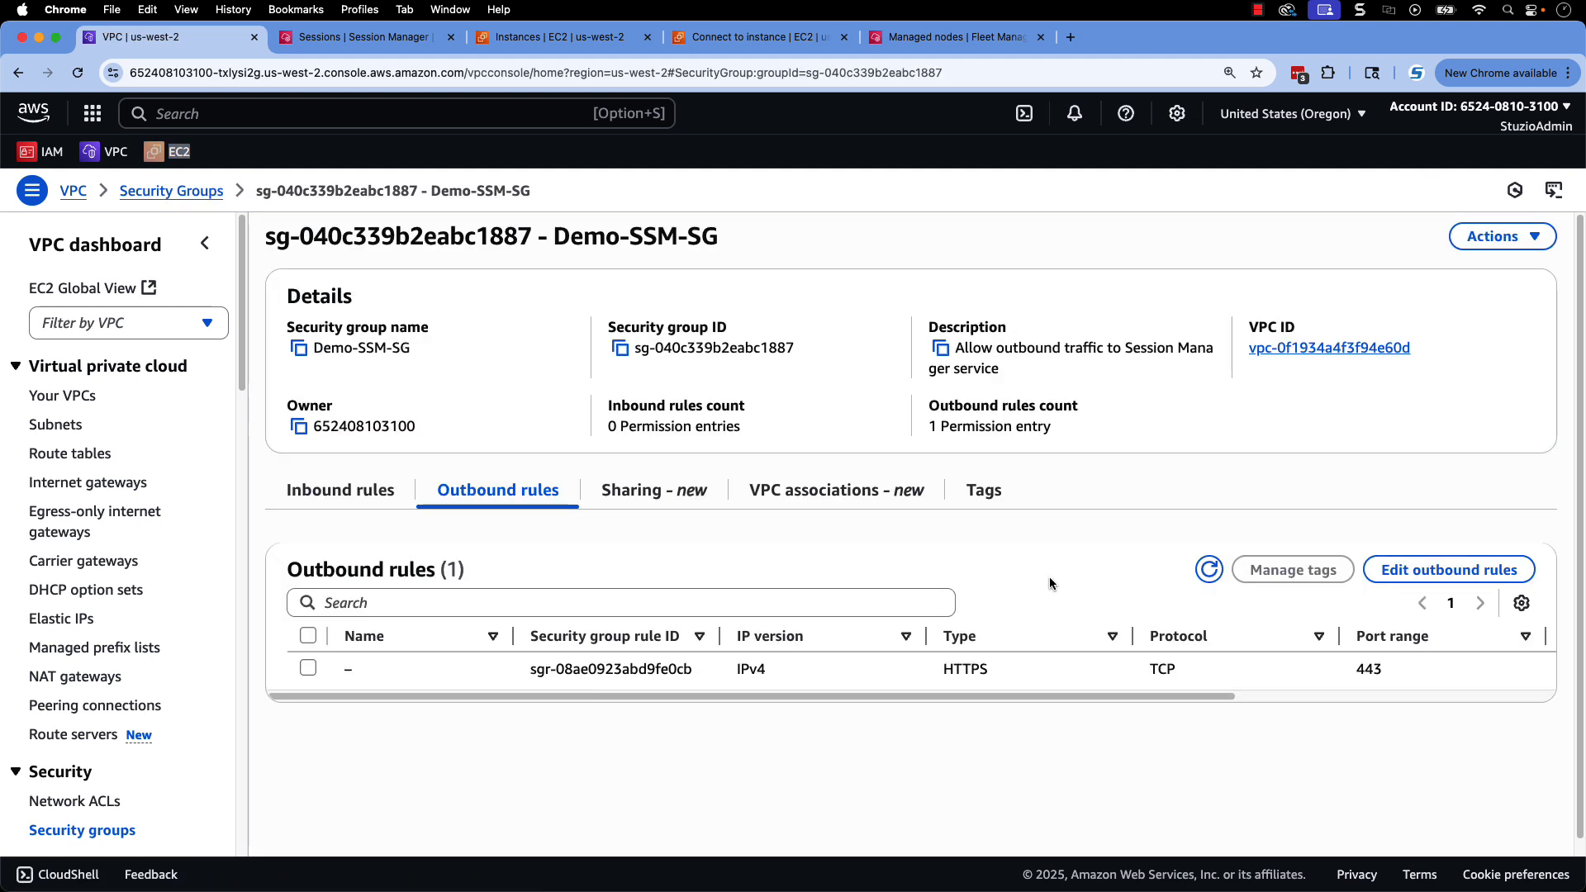
{"action": "left_click", "coordinate": [1458, 570]}
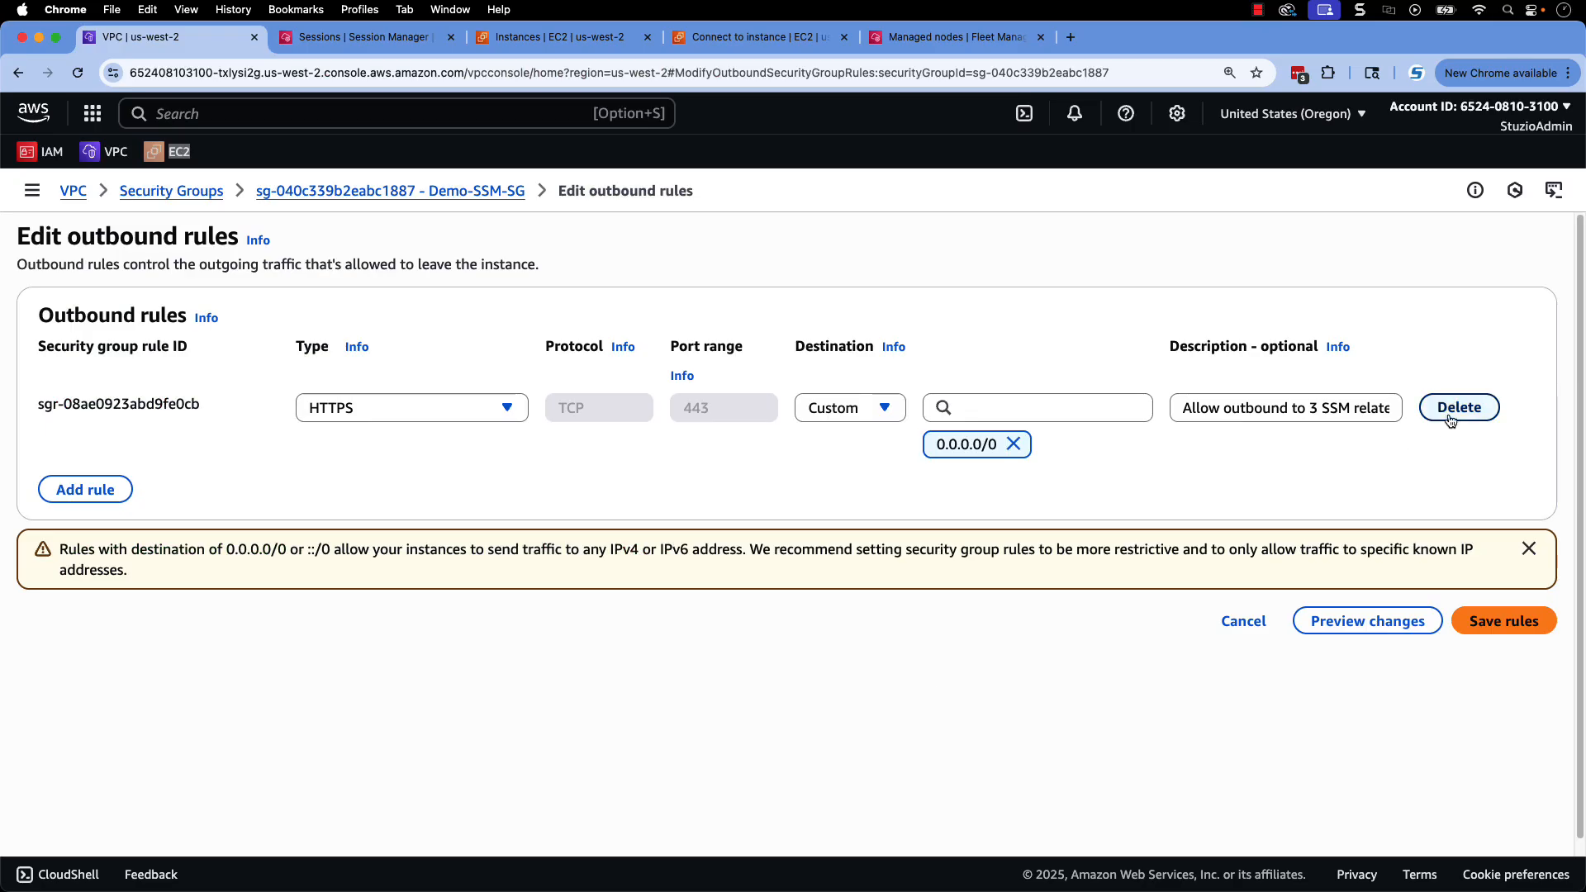
{"action": "left_click", "coordinate": [1455, 408]}
- Add an outbound HTTPS rule to the Demo-SSM-SG security group with SSM-VPCEndPoint-SG as its destination
{"action": "left_click", "coordinate": [85, 415]}
{"action": "left_click", "coordinate": [502, 408]}
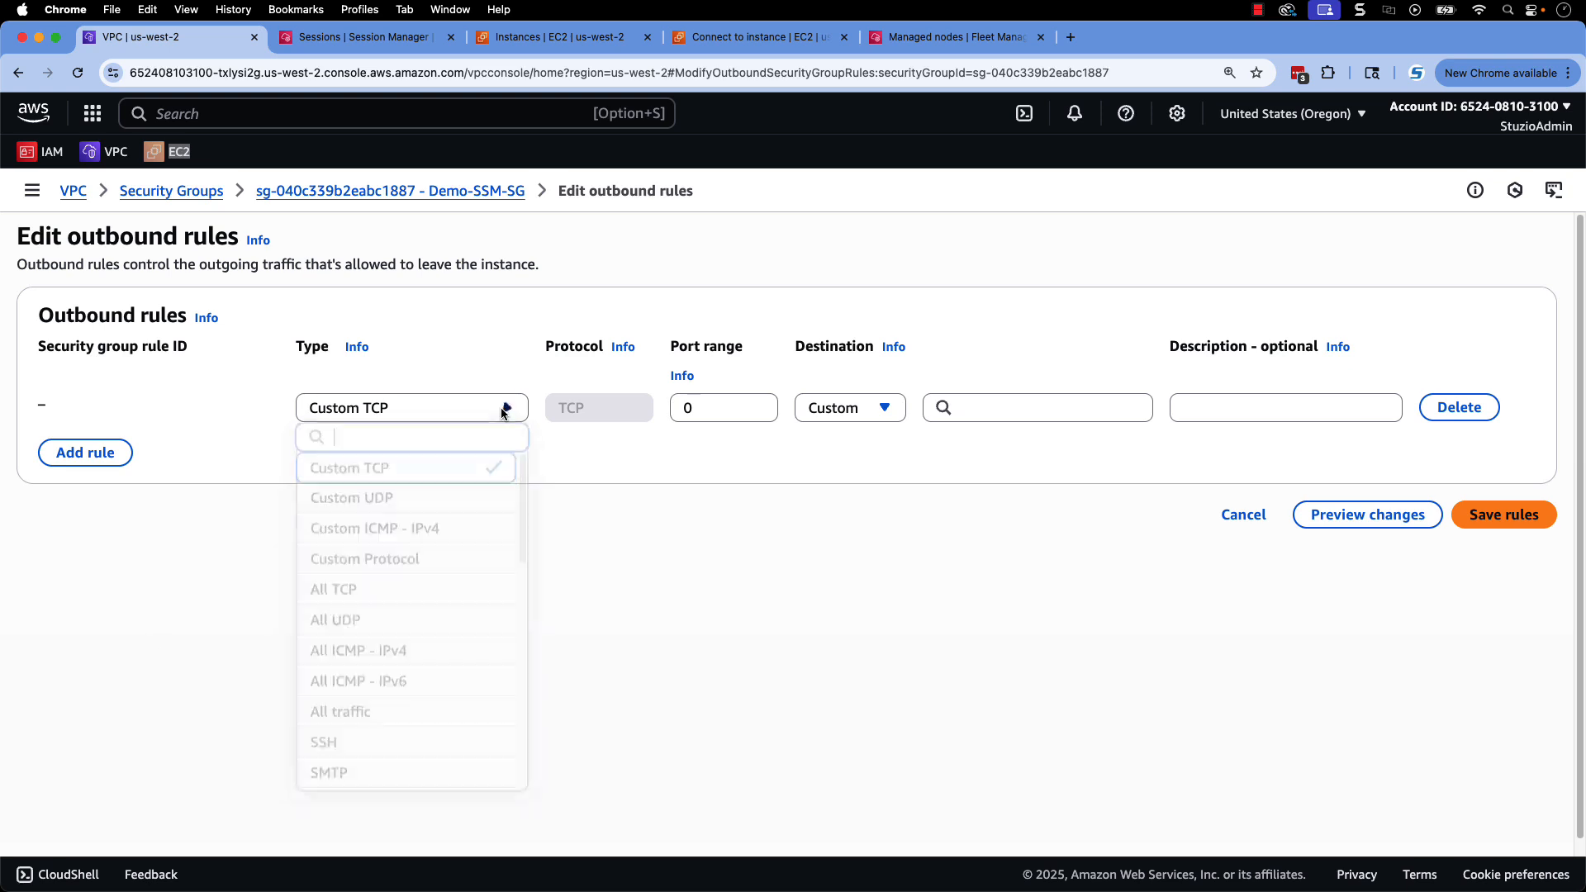
{"action": "type", "text": "https"}
{"action": "key", "text": "Return"}
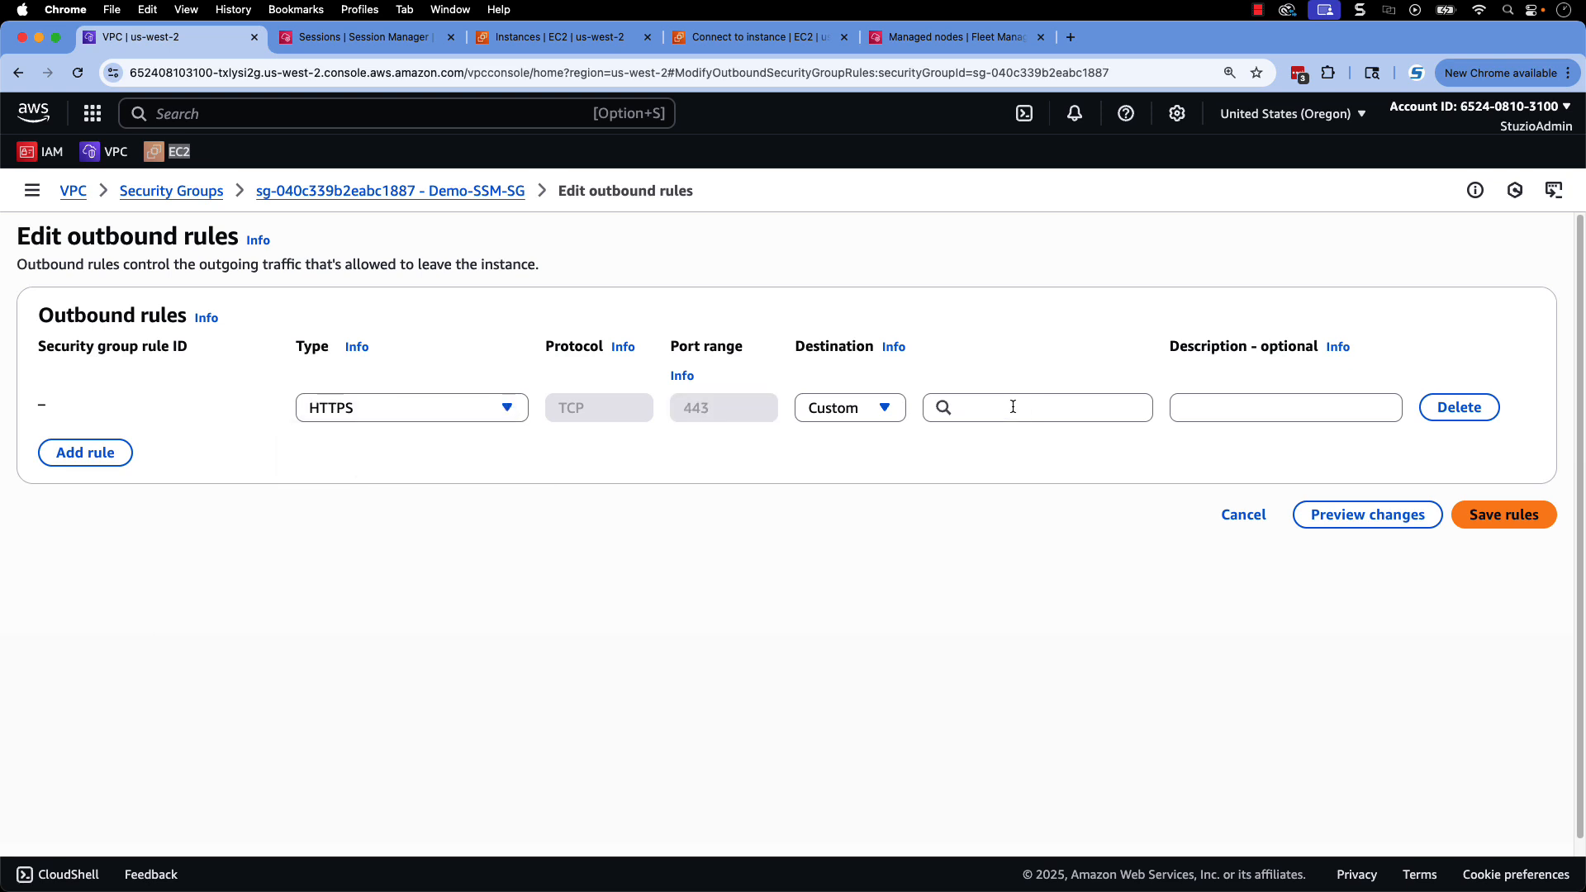
{"action": "left_click", "coordinate": [1012, 406]}
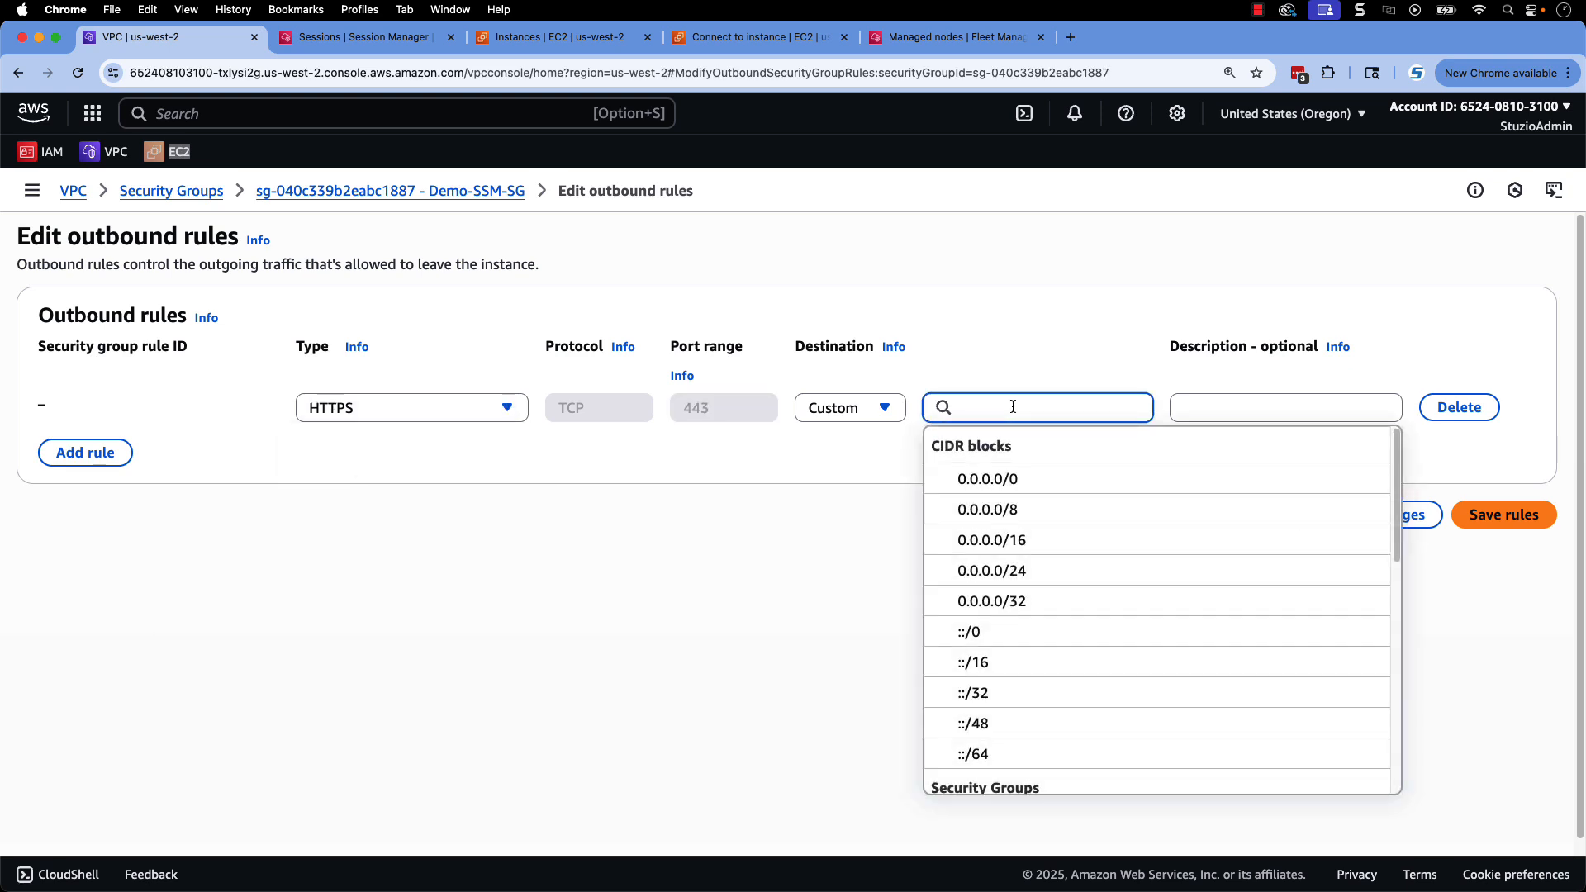
{"action": "scroll", "coordinate": [1040, 610], "scroll_direction": "down", "scroll_amount": 4}
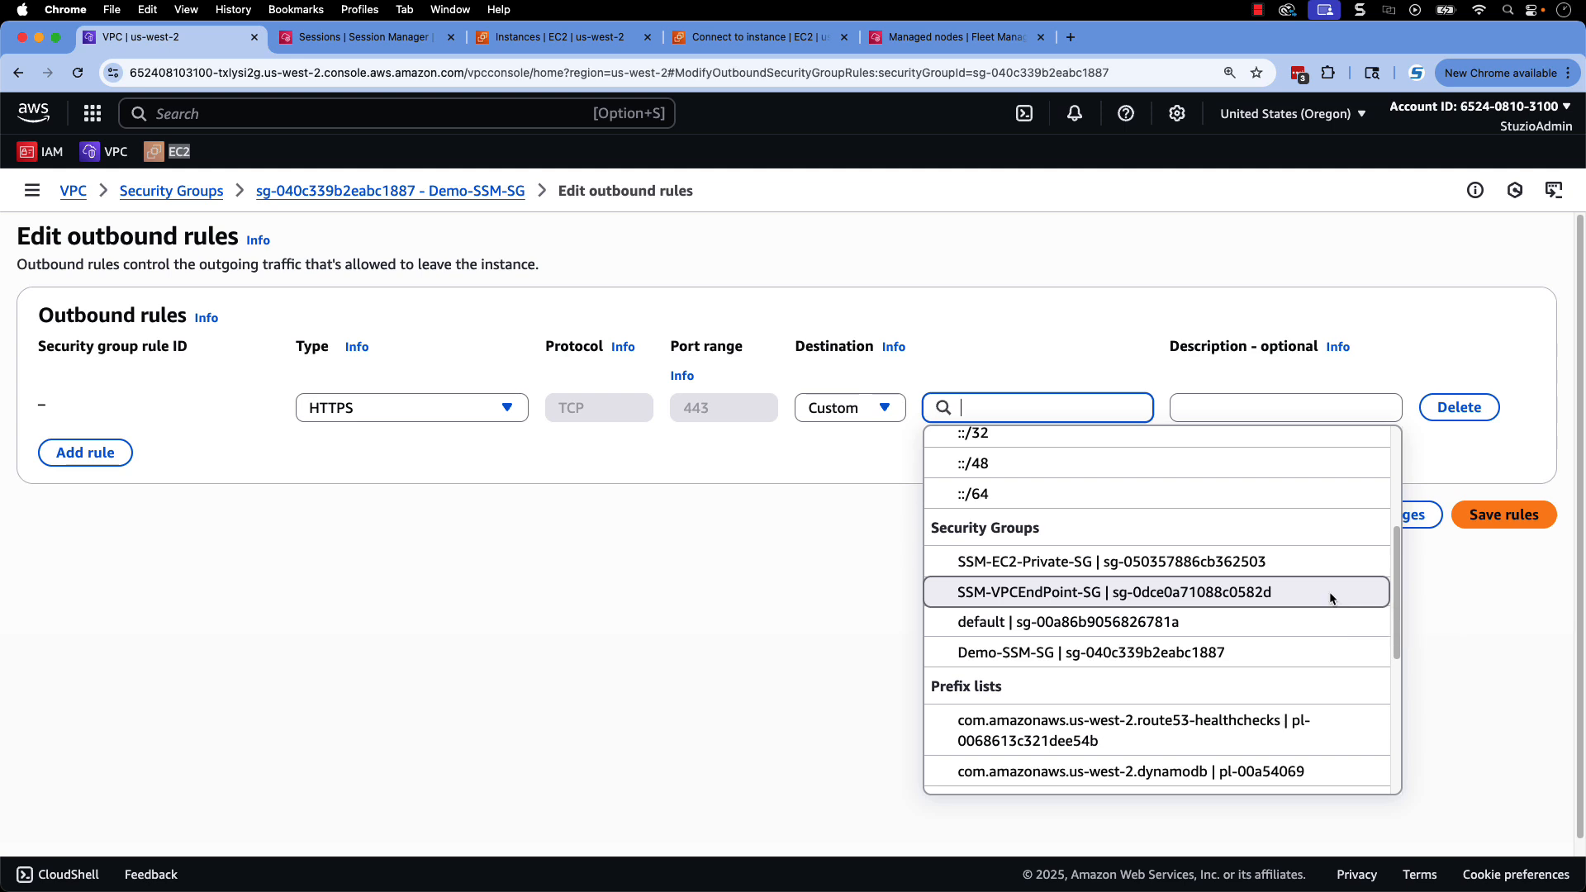
{"action": "left_click", "coordinate": [1331, 600]}
- Describe the new outbound rule as "Allow outbound to VPC Endpoint" and save the rules
{"action": "left_click", "coordinate": [1285, 407]}
{"action": "type", "text": "Allow outbound to VPC Endpoint"}
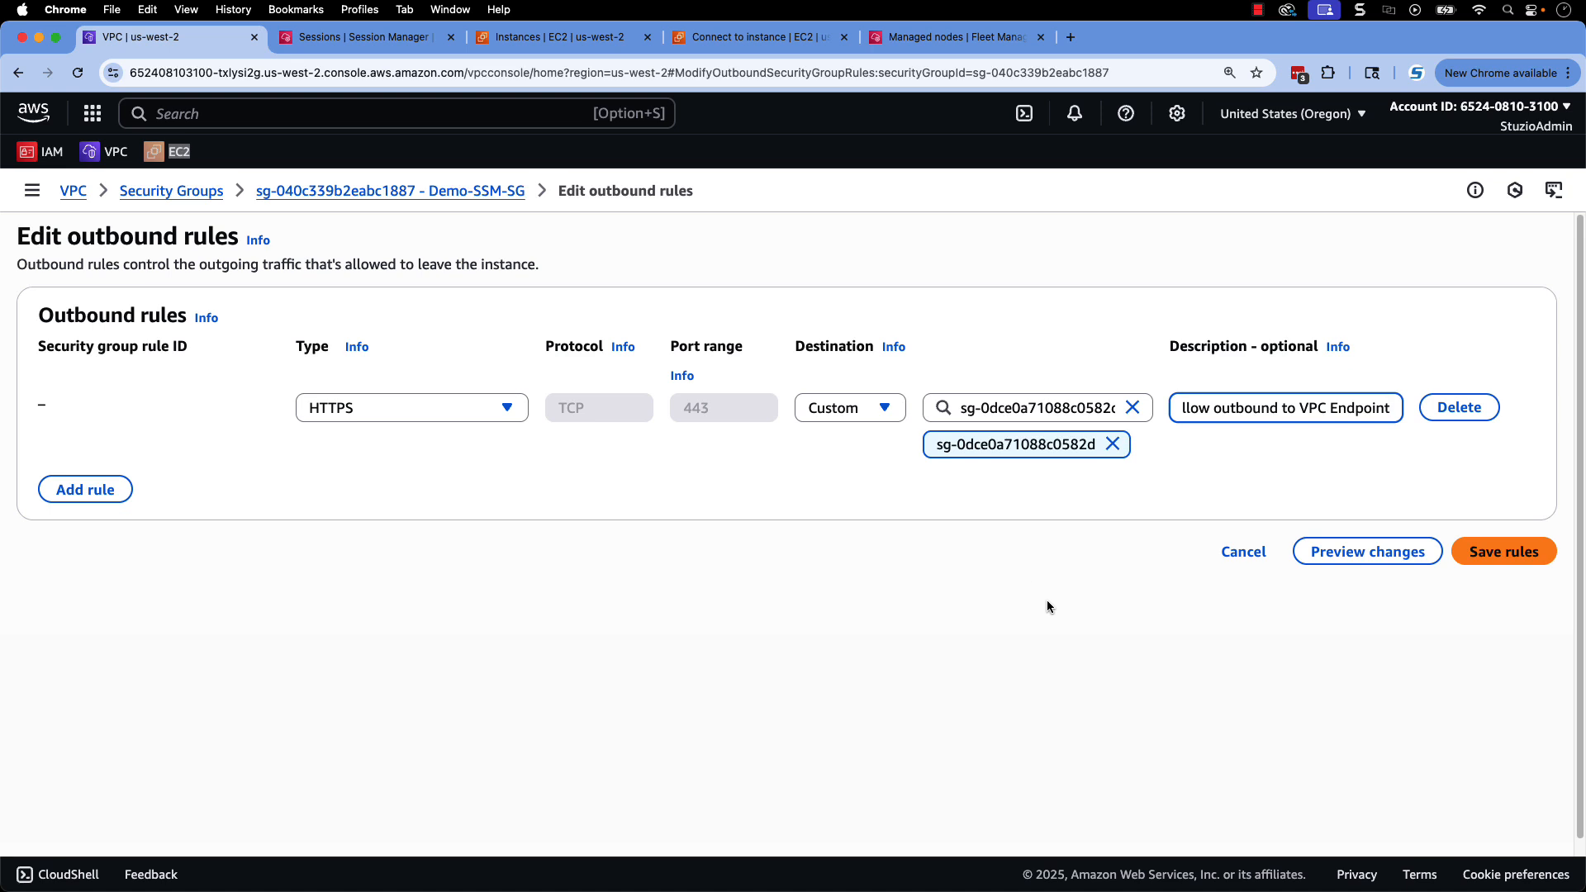
{"action": "left_click", "coordinate": [1489, 551]}
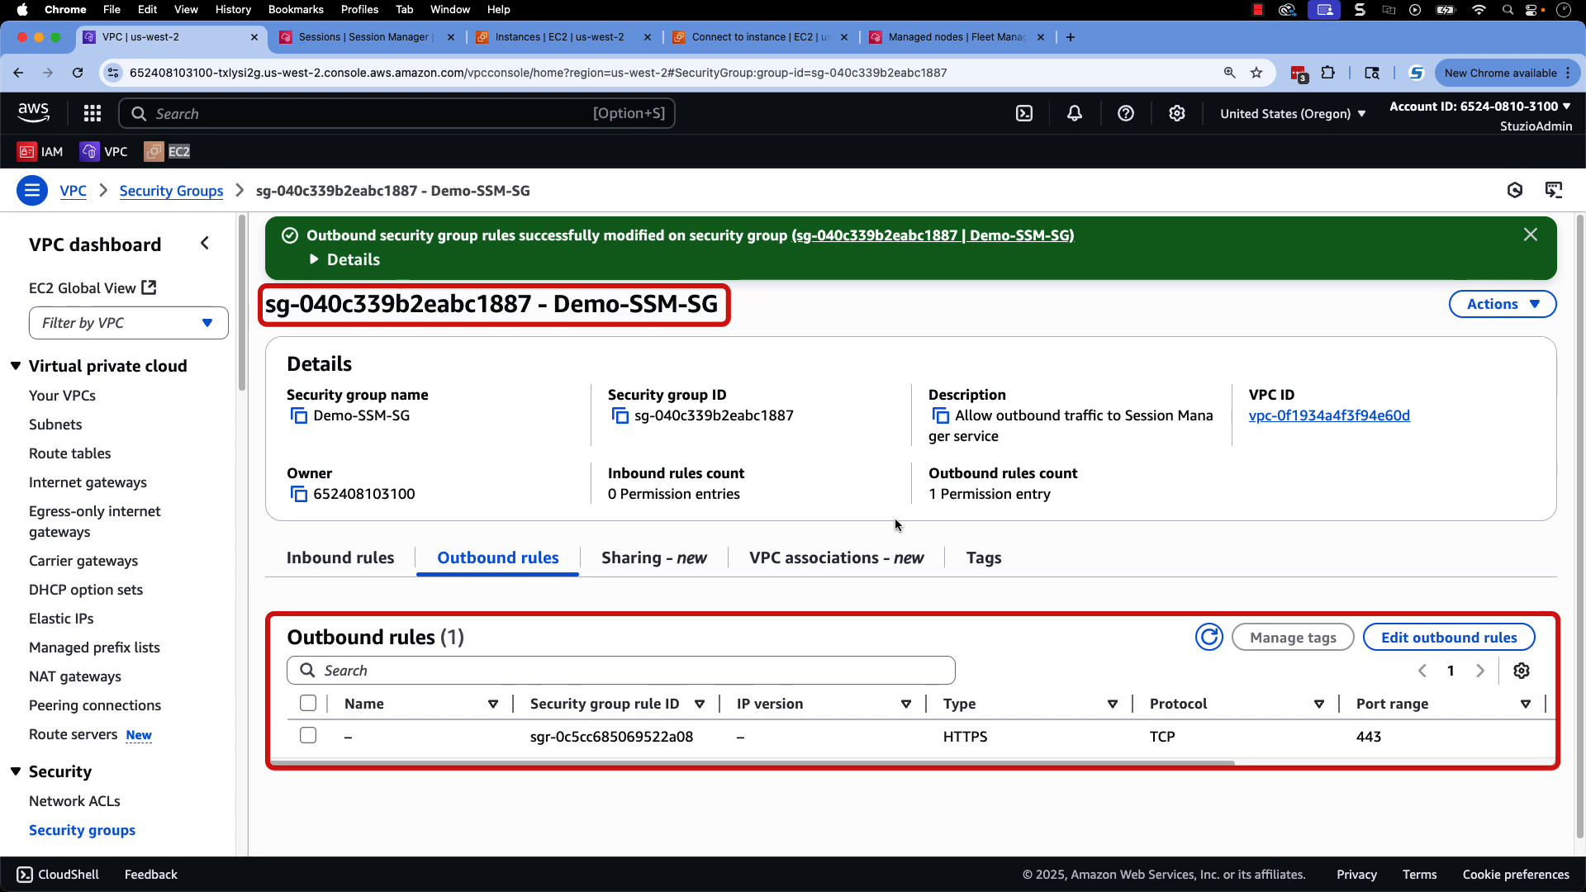
- Reopen the Session Manager connection page for DemoPublicLinux from the EC2 instances list and refresh its connection status
{"action": "left_click", "coordinate": [795, 38]}
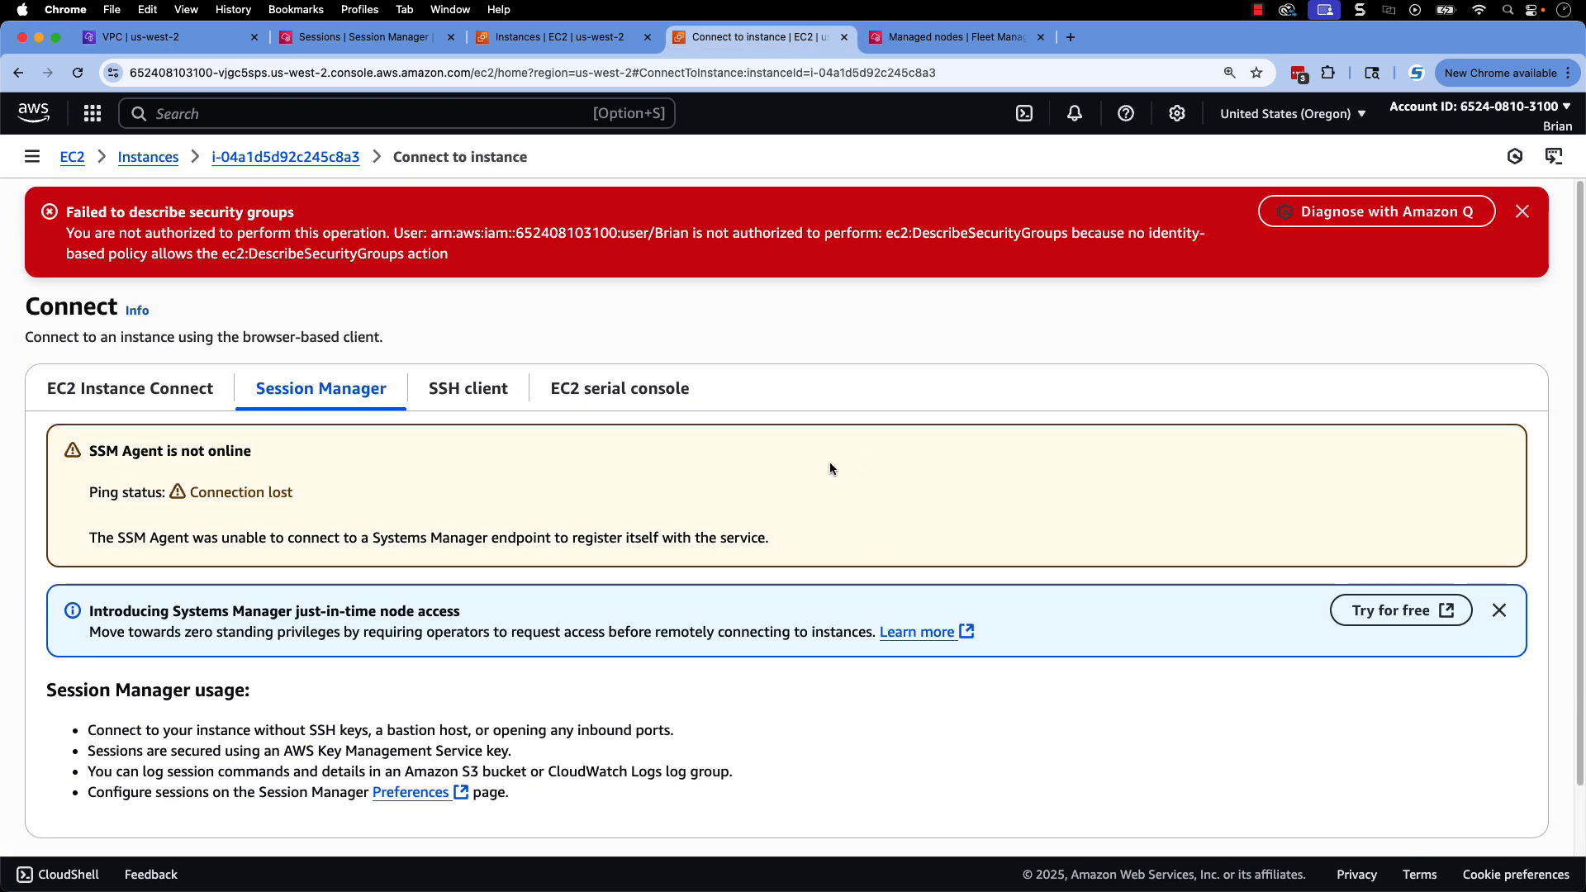
{"action": "left_click", "coordinate": [146, 159]}
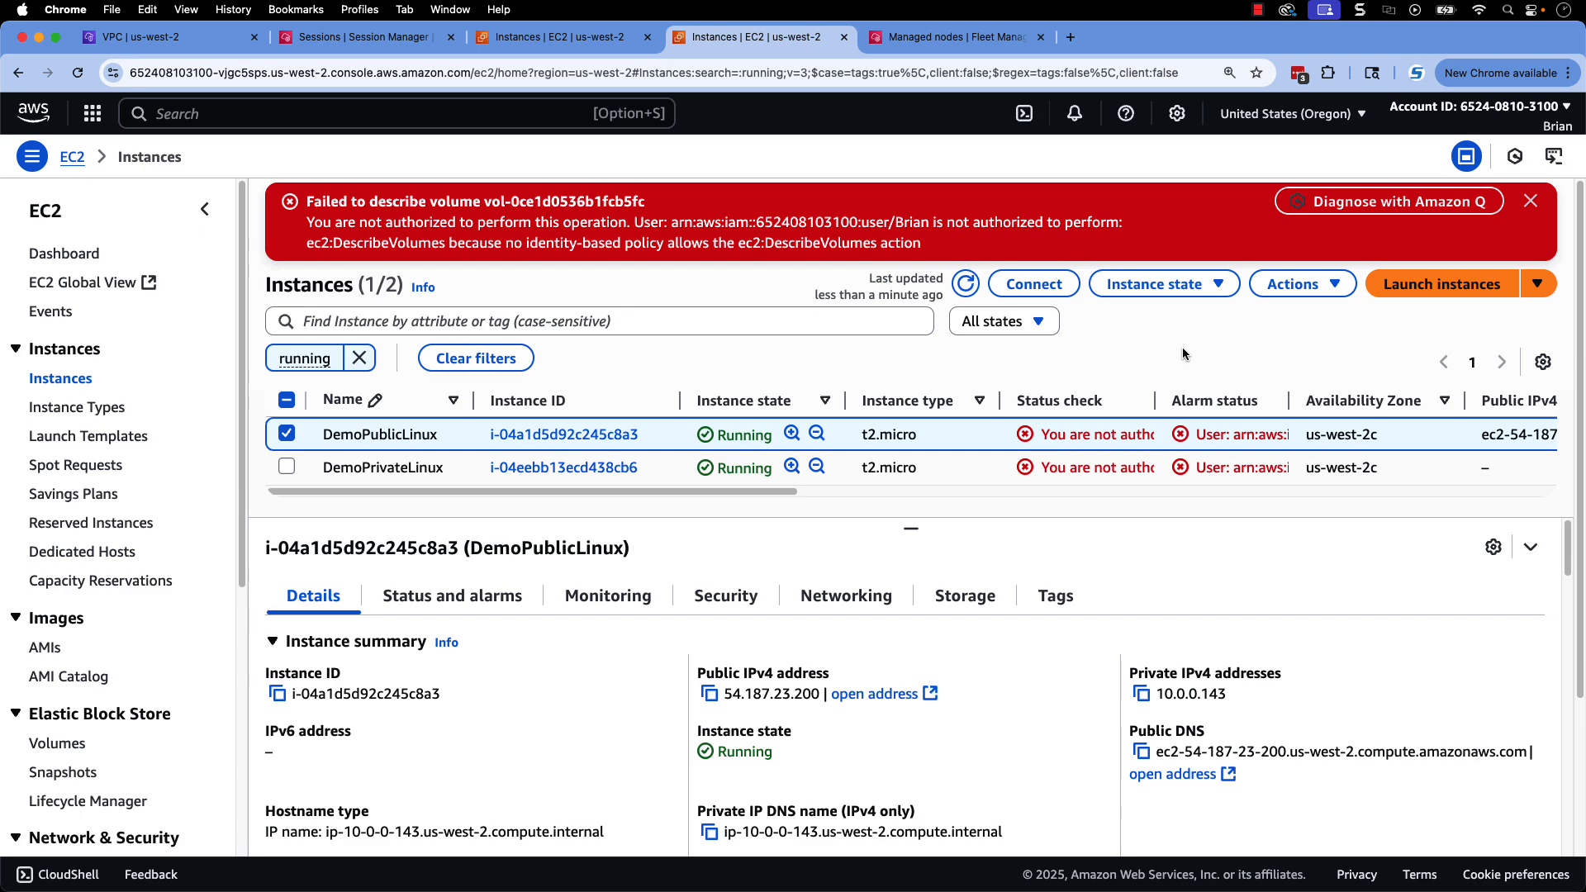
{"action": "left_click", "coordinate": [1047, 286]}
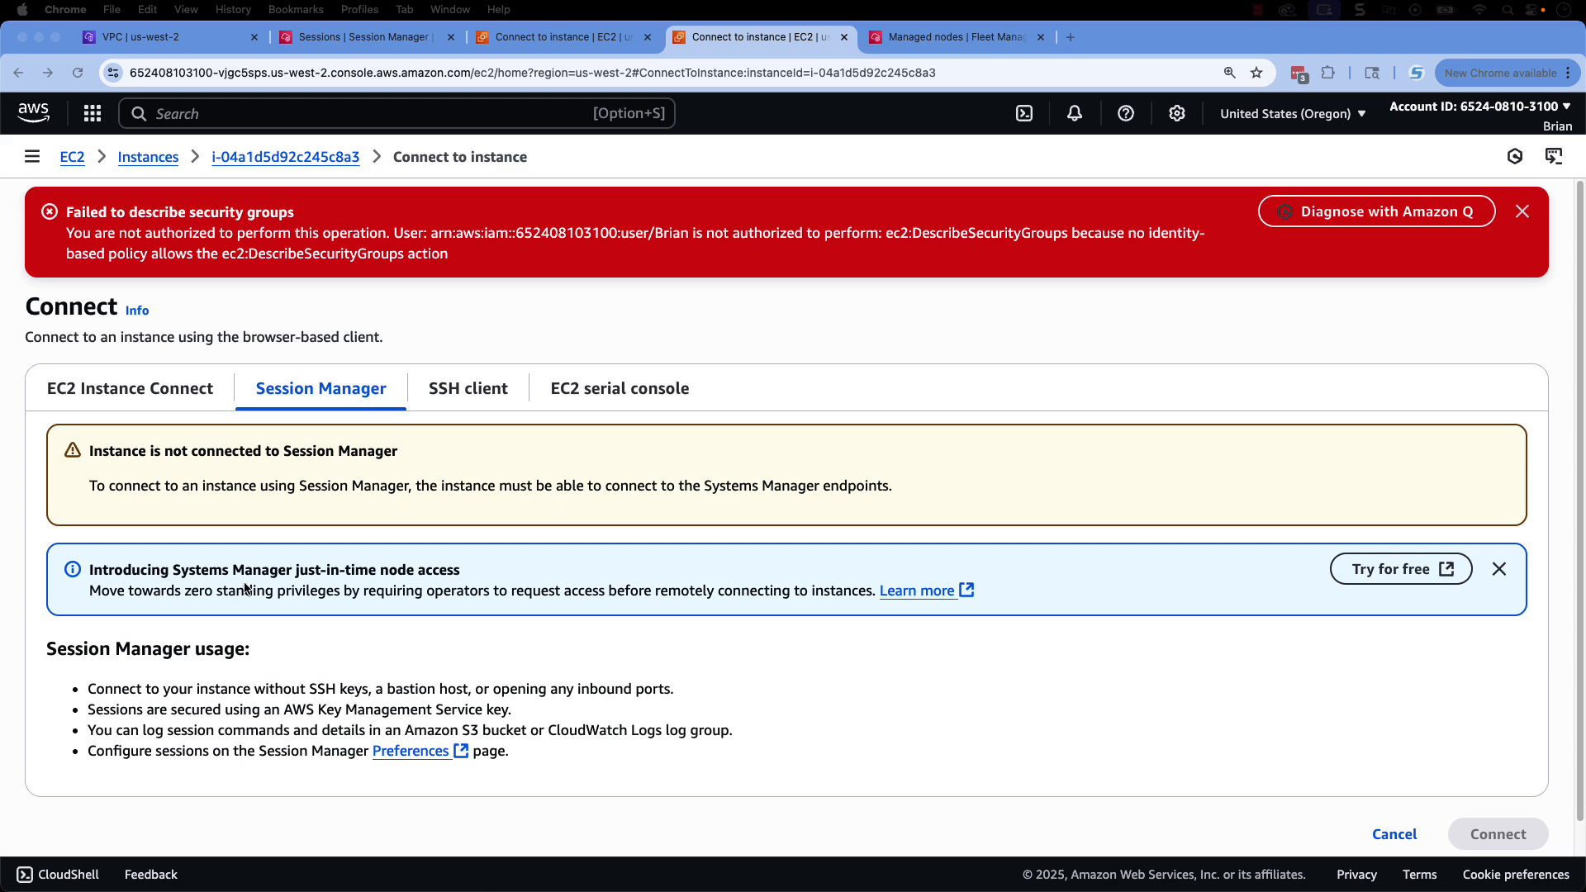
{"action": "left_click", "coordinate": [77, 74]}
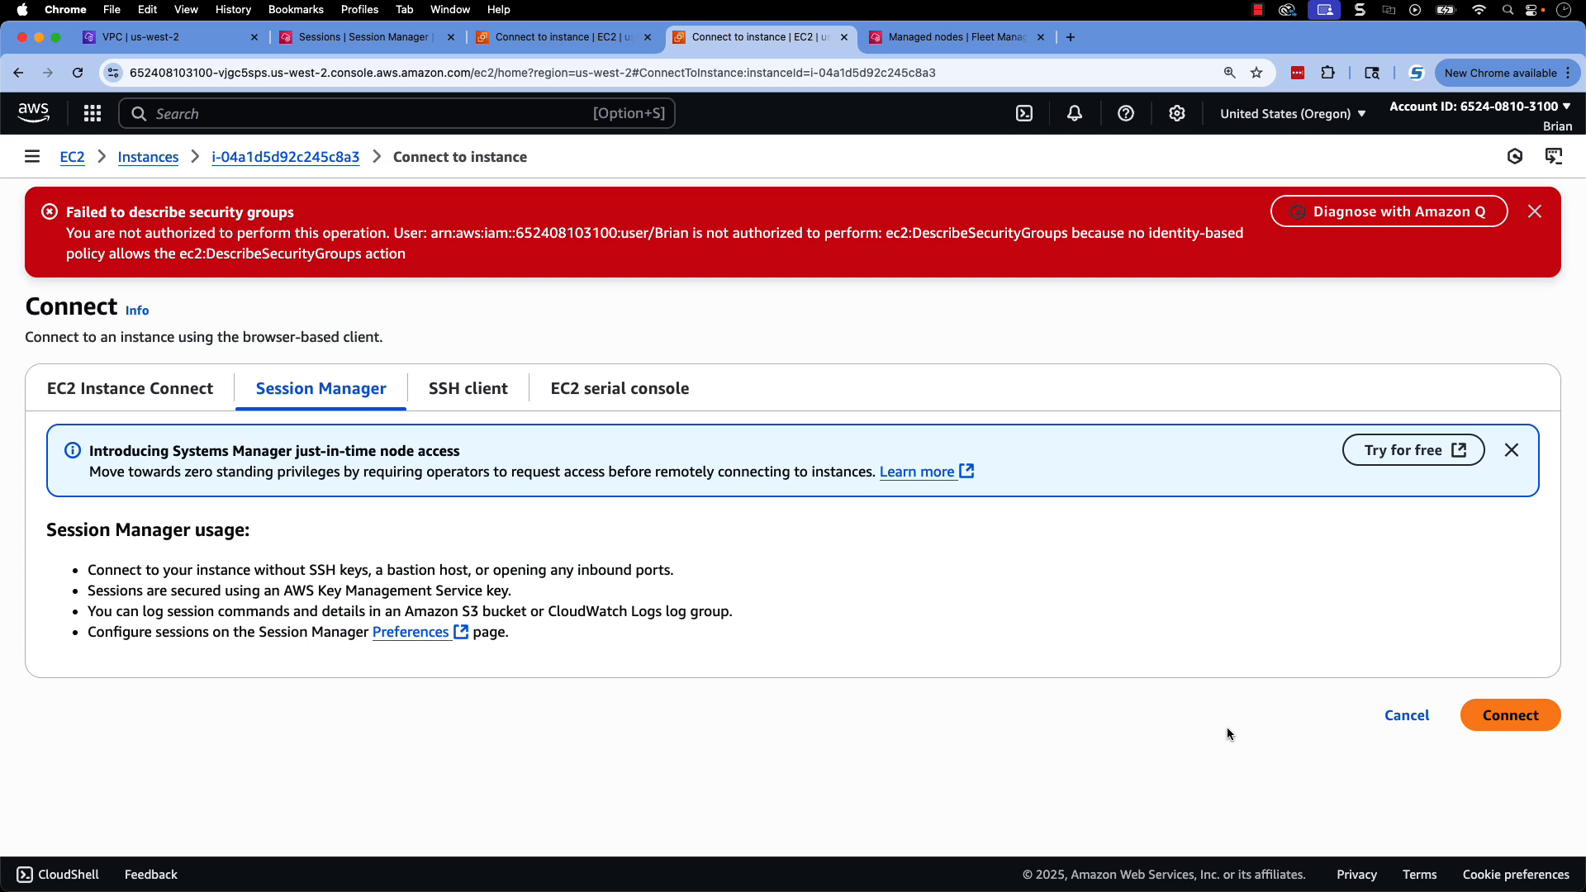
- Start a Session Manager session on DemoPublicLinux and run ifconfig in its shell
{"action": "left_click", "coordinate": [1512, 715]}
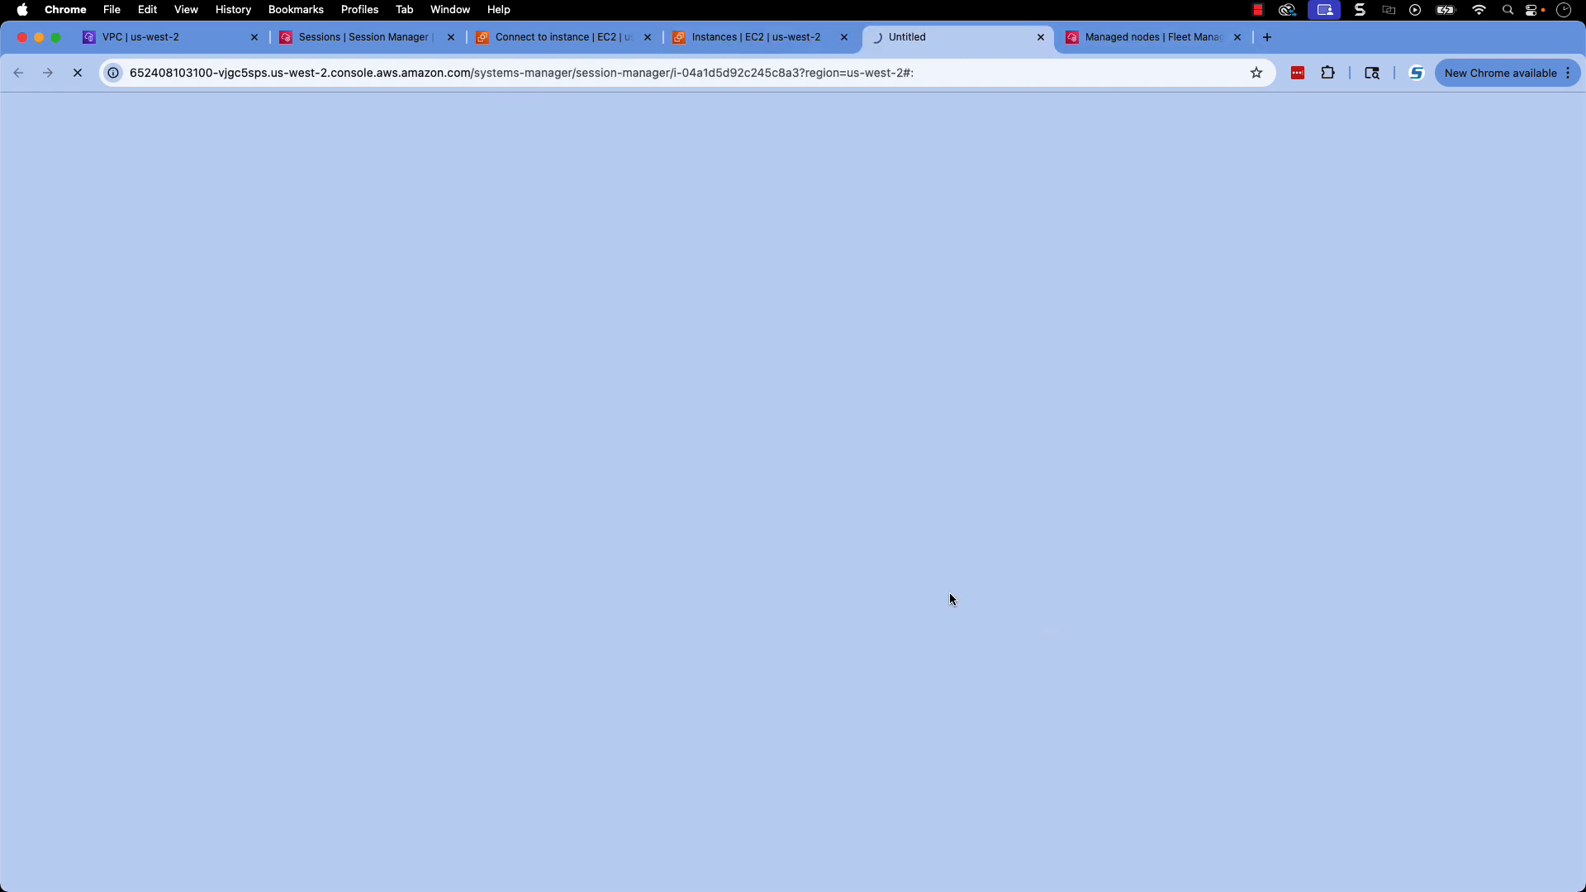
{"action": "type", "text": "ifconfig"}
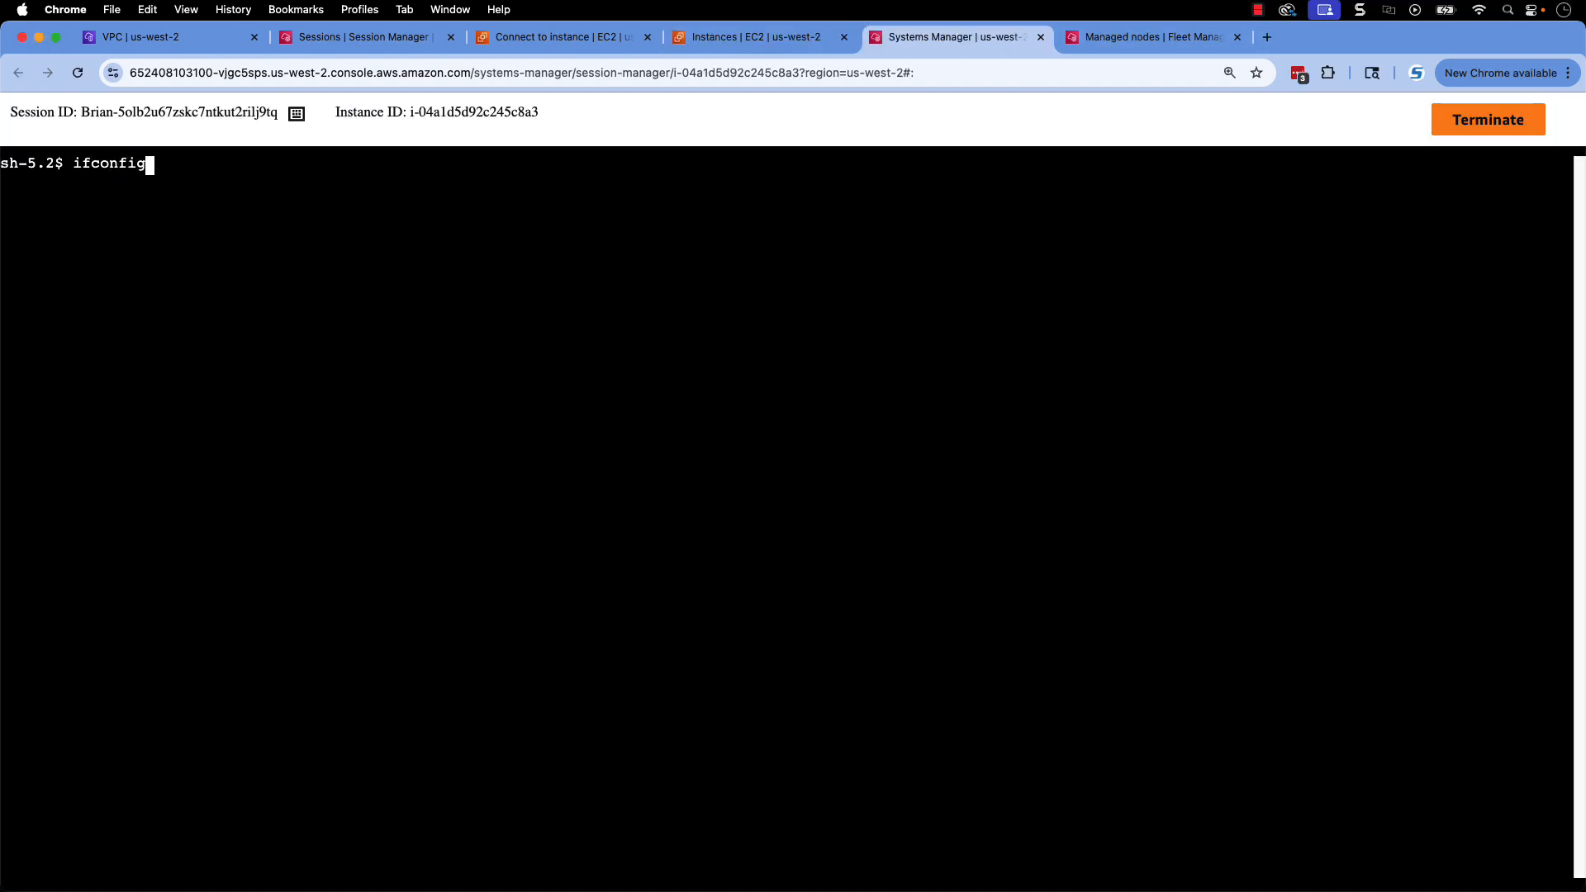
{"action": "key", "text": "Return"}
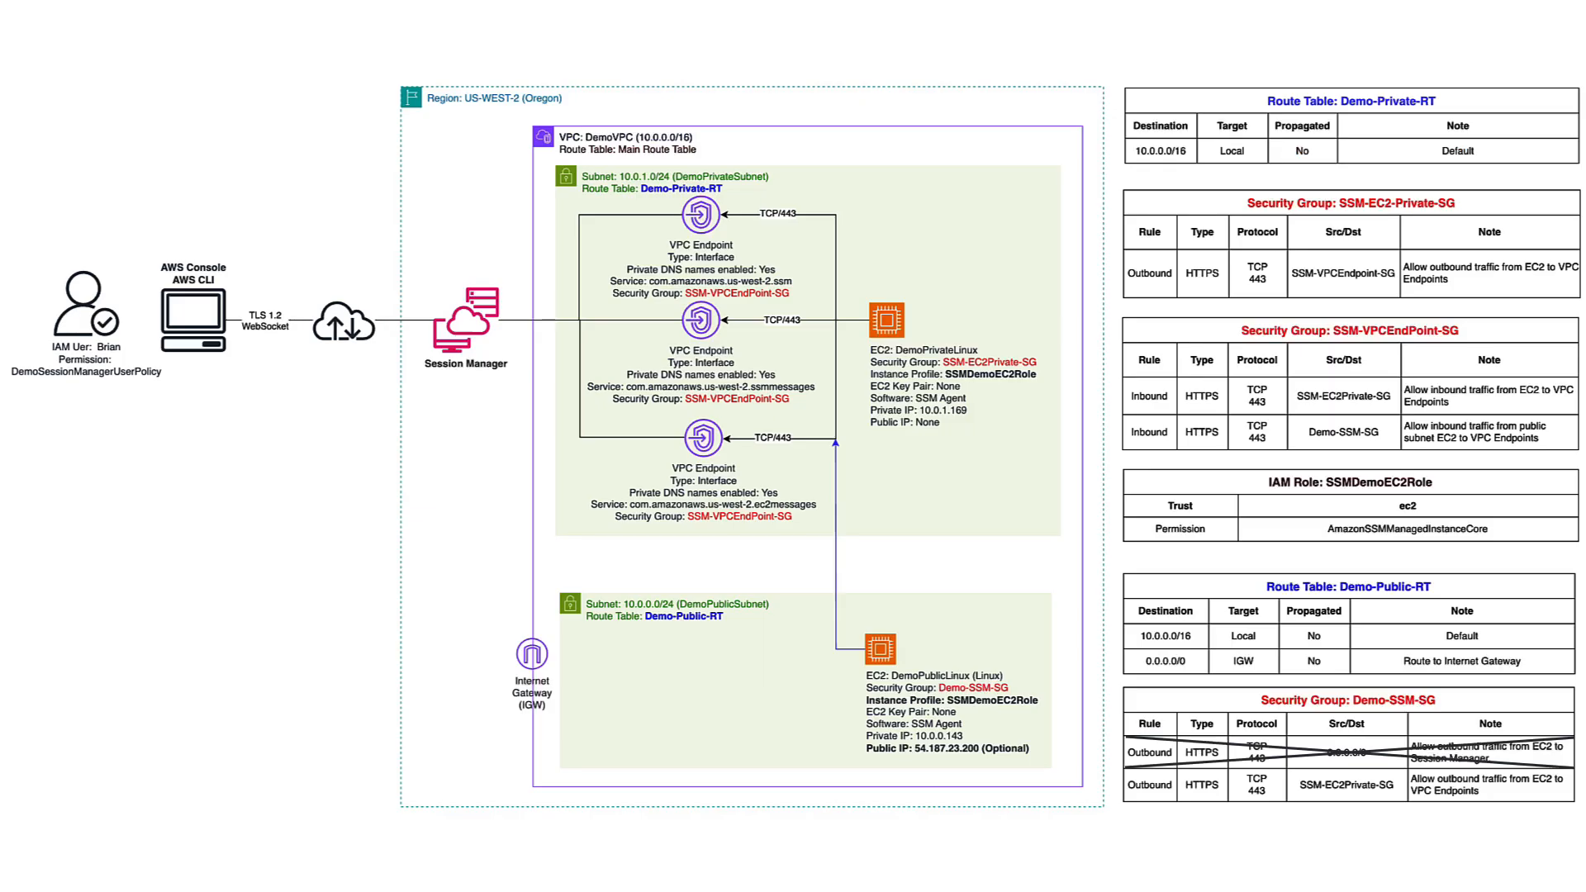